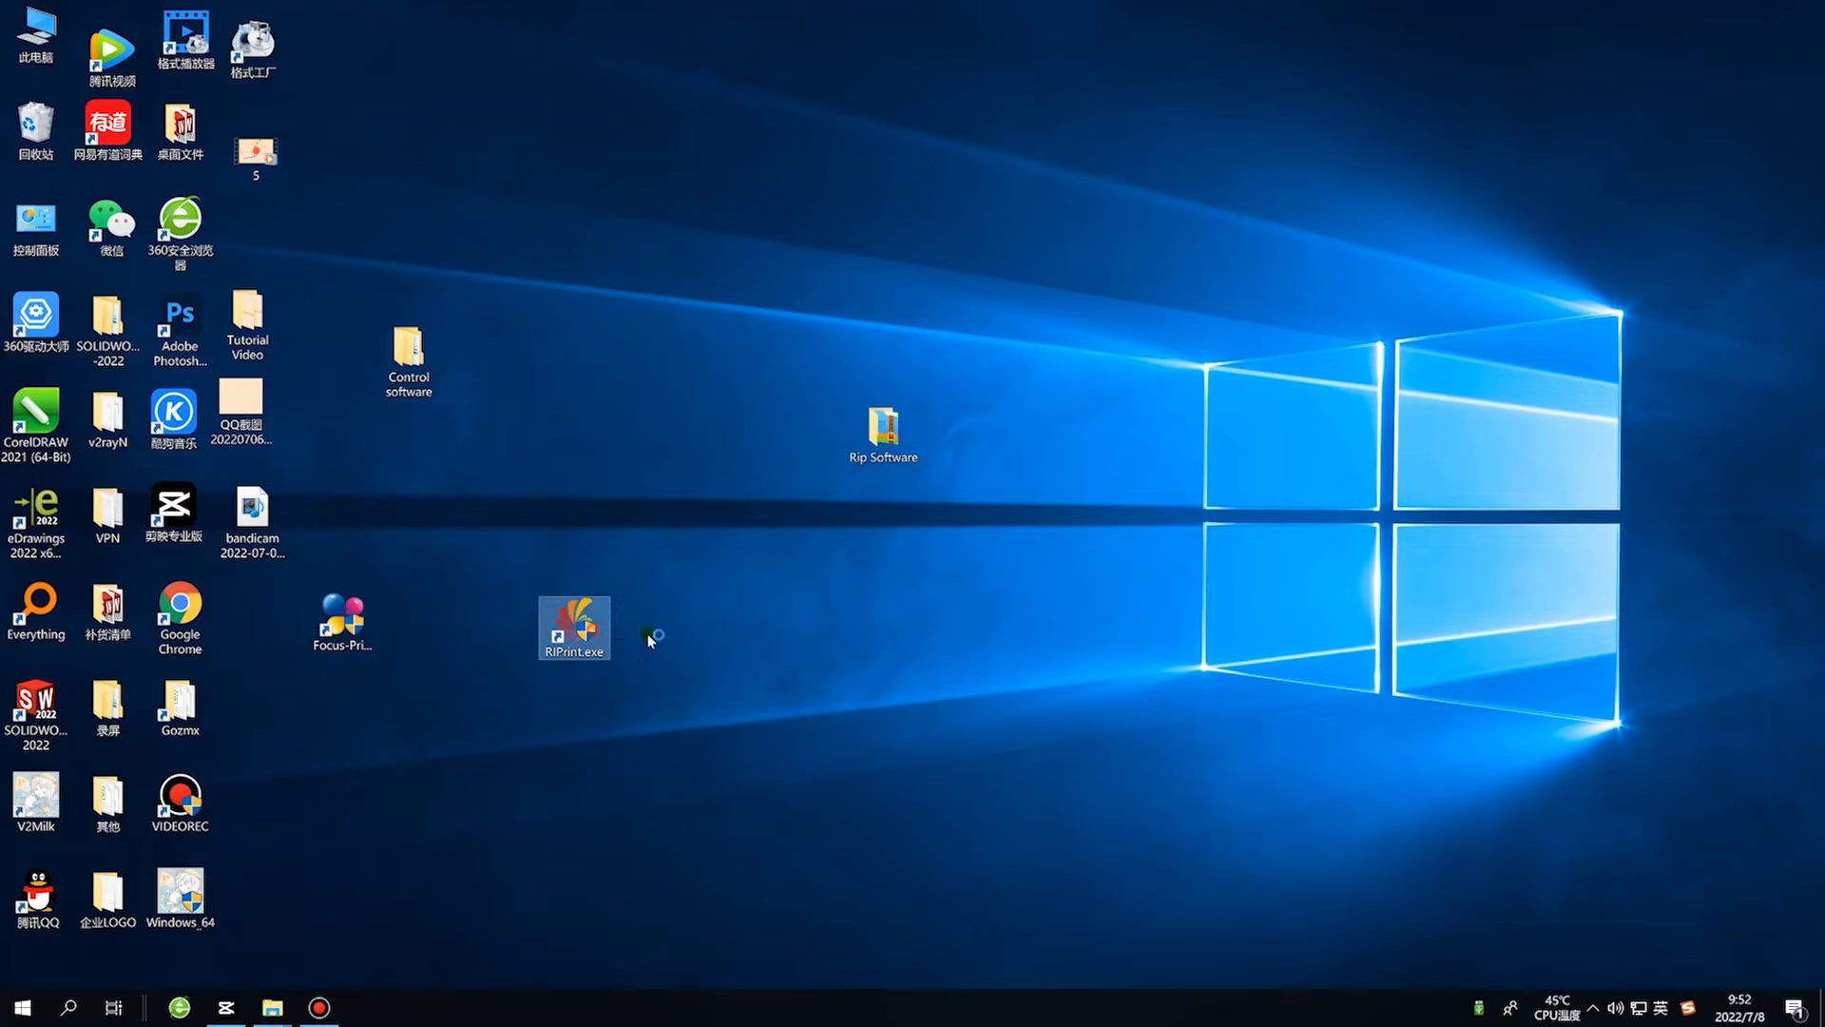
Step: Inspect the installed printers in the printer settings, select EPS-I3200-UV, and close the dialog
left_click(808, 620)
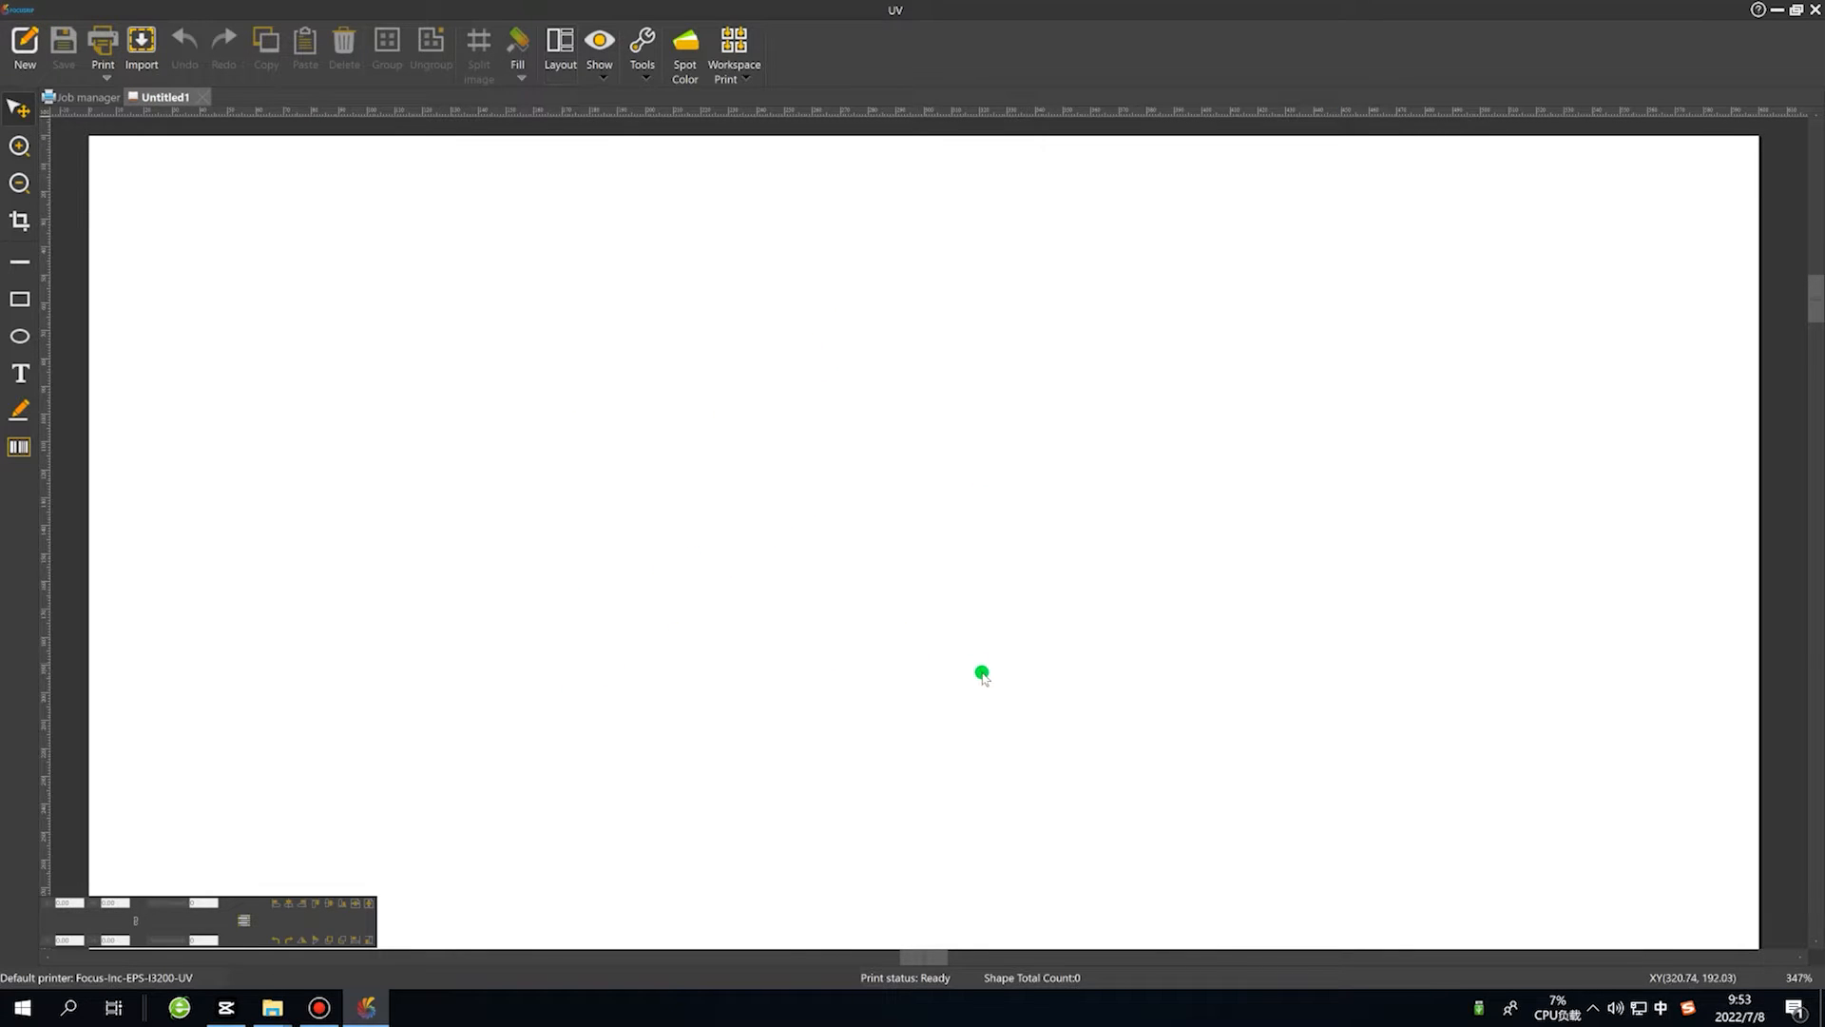
left_click(17, 10)
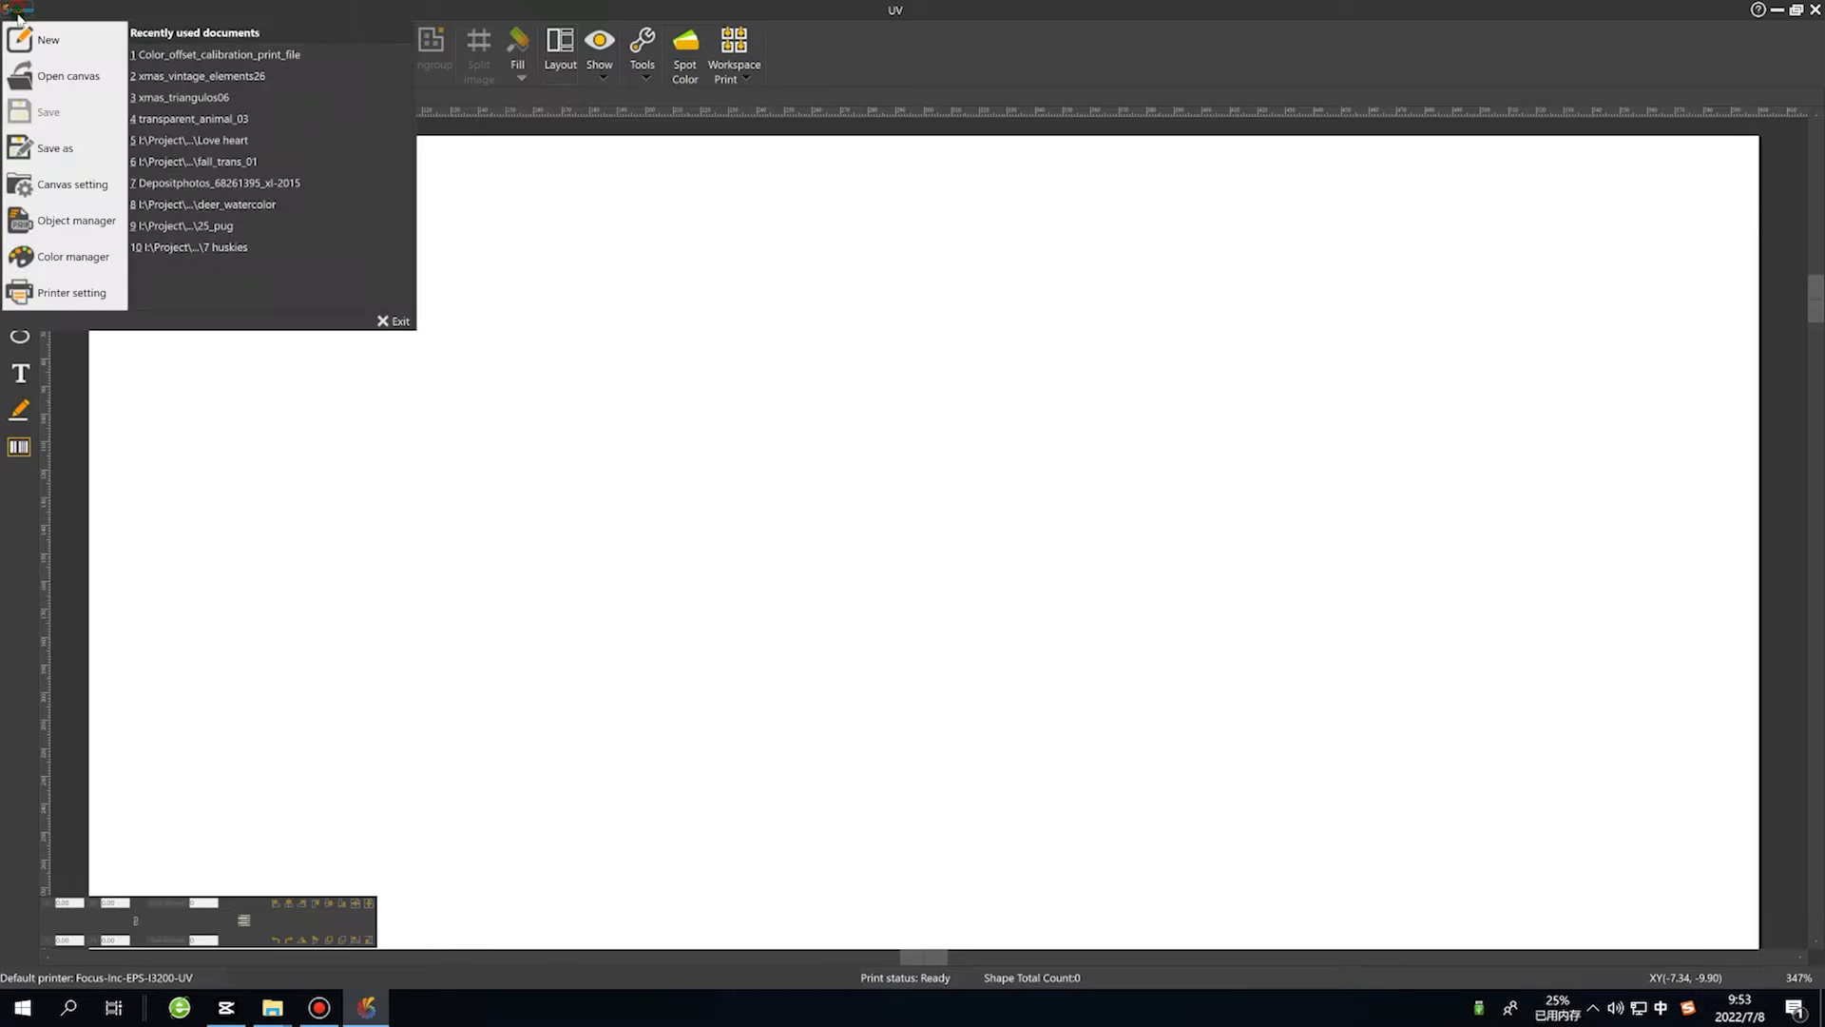
left_click(71, 297)
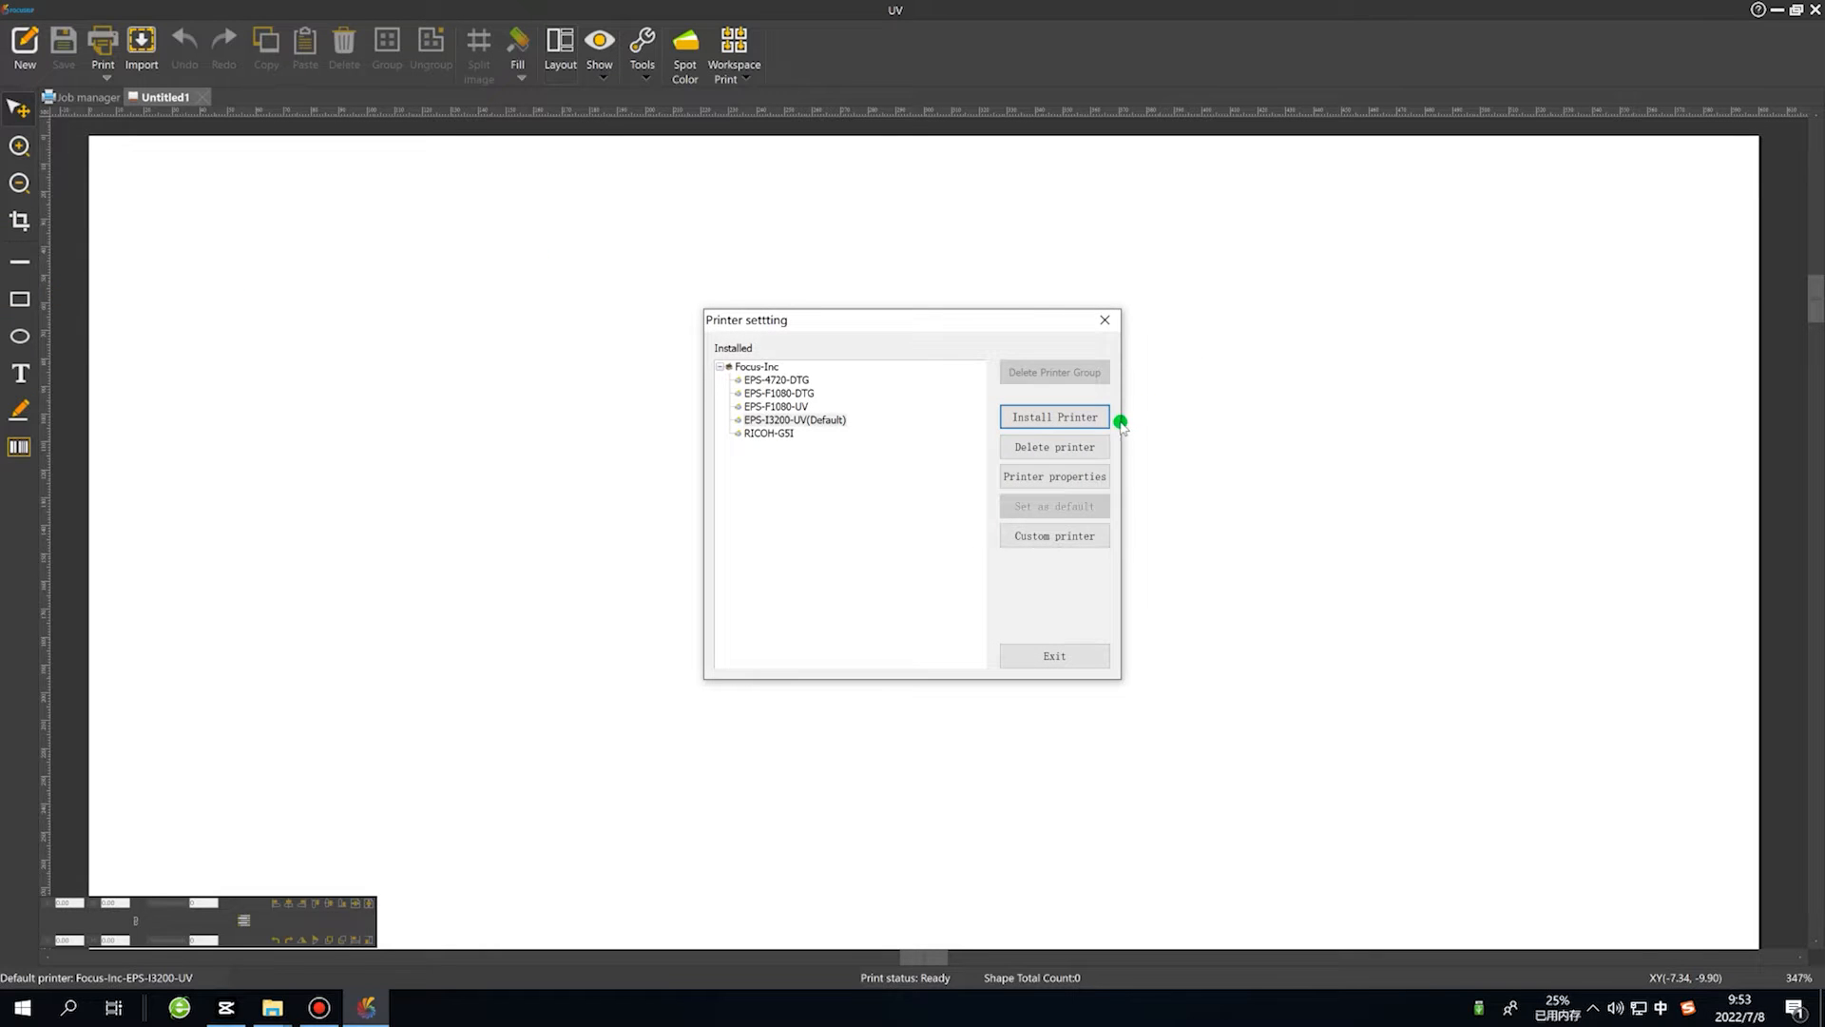
left_click(814, 421)
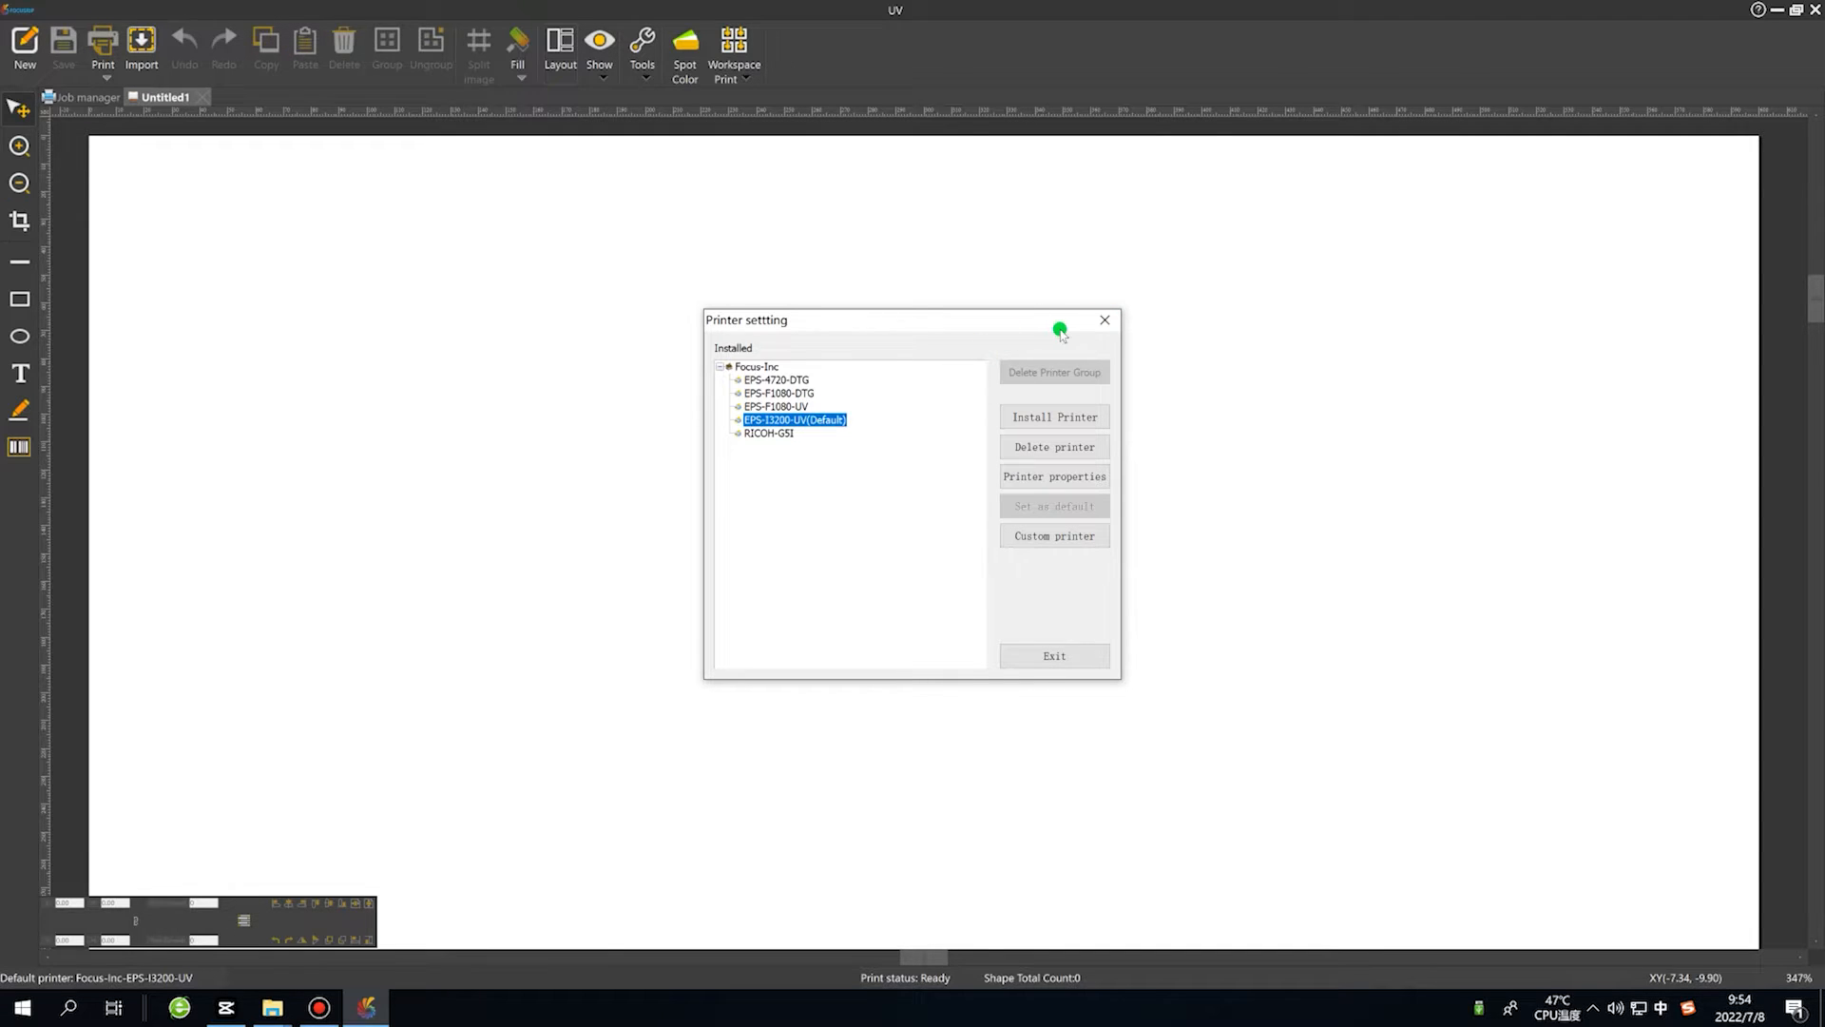
left_click(1104, 321)
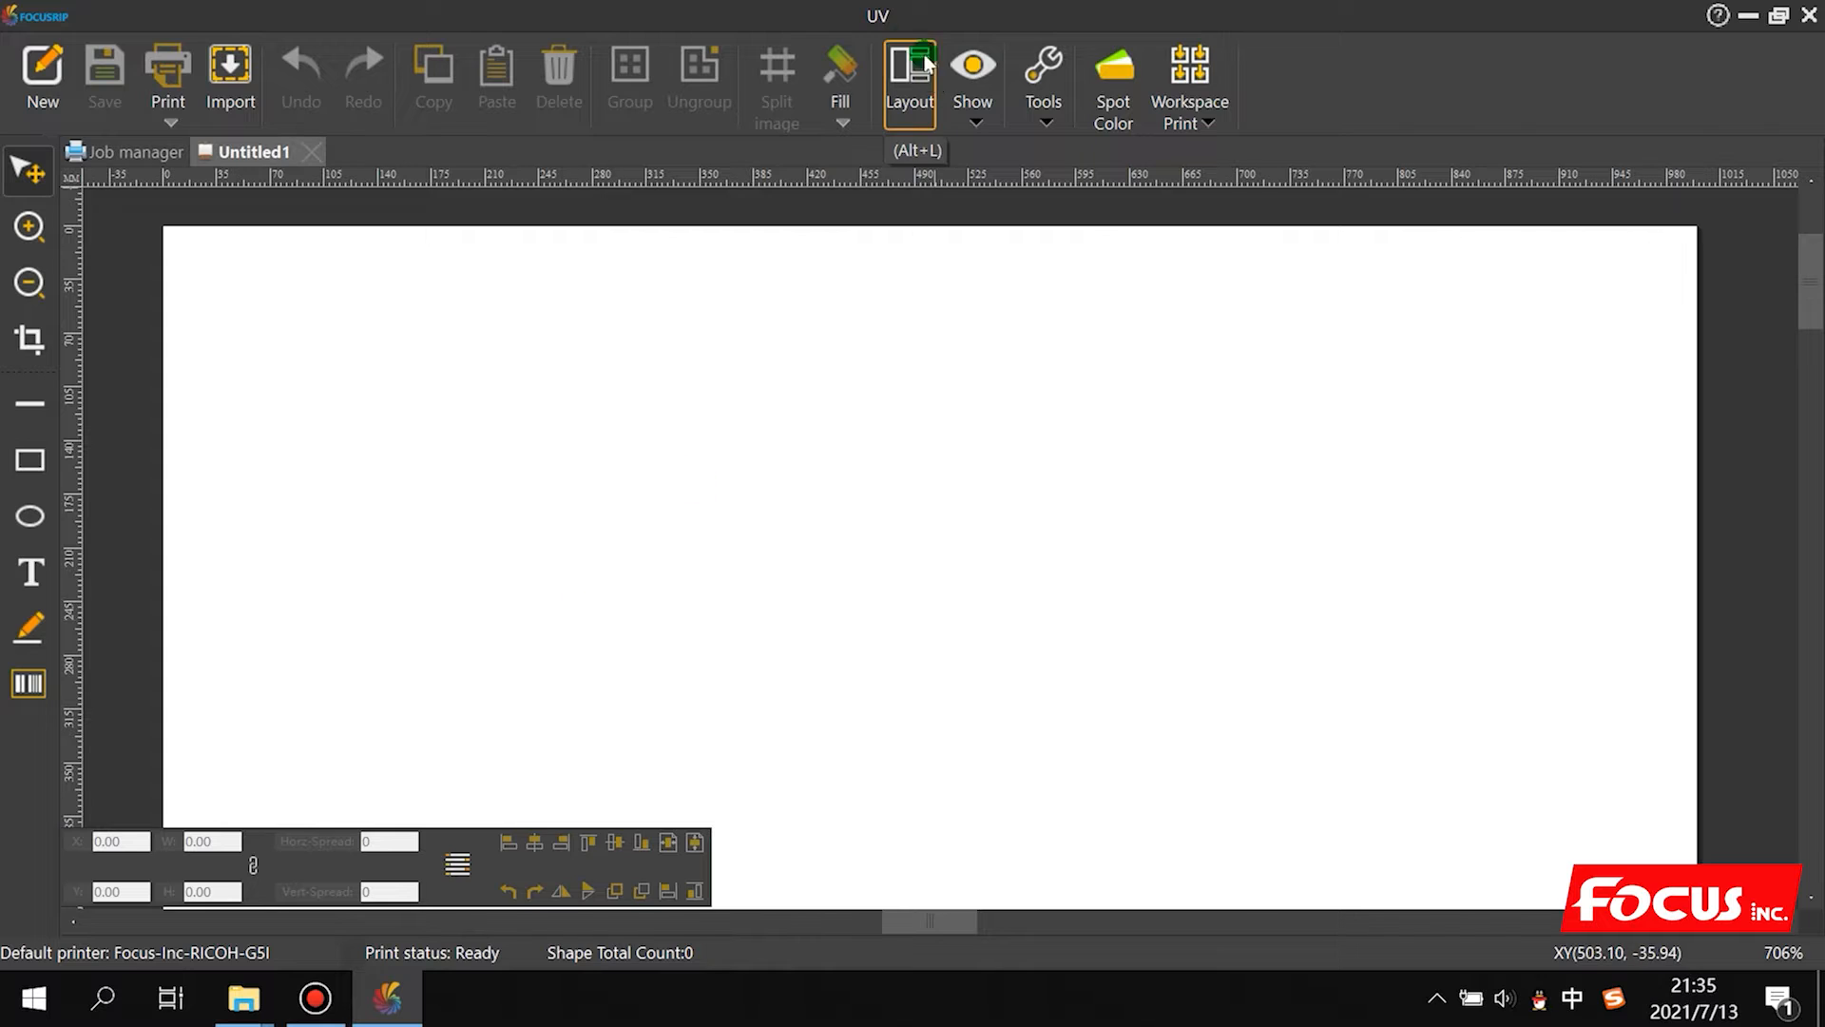
Step: Create a new blank canvas and close it again
left_click(42, 95)
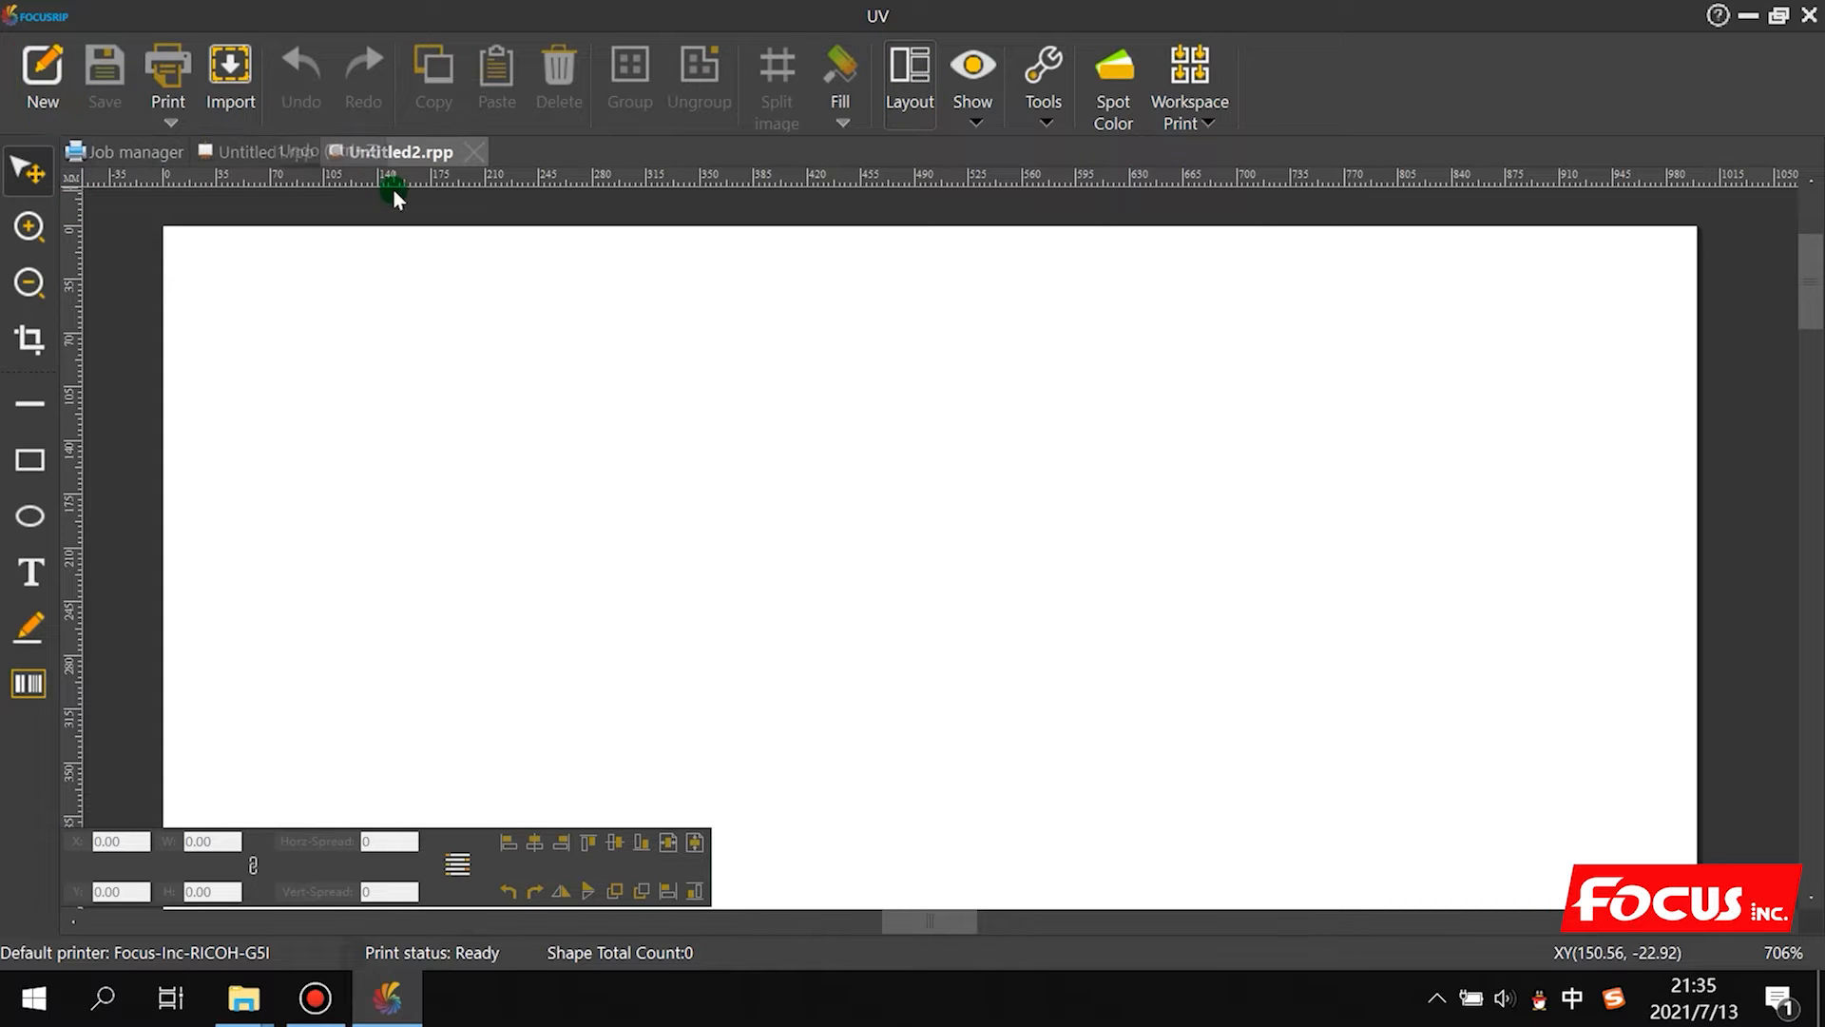
left_click(472, 153)
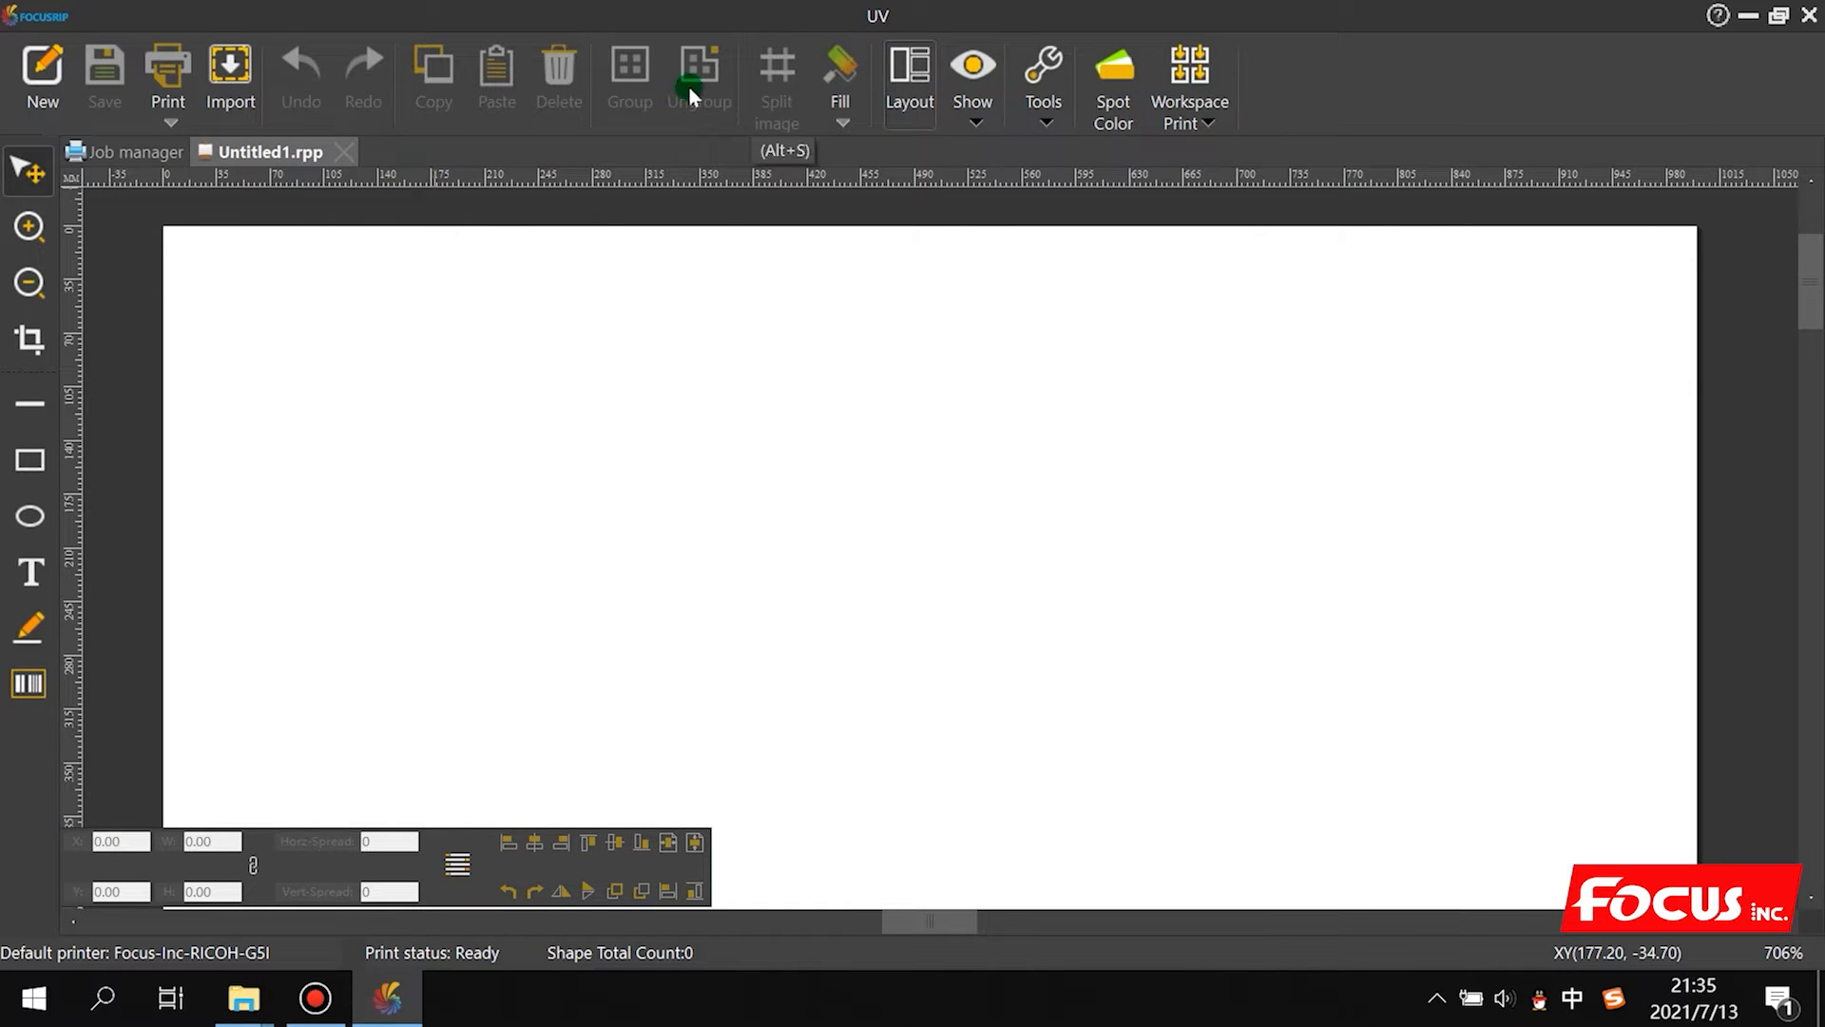
Step: Look through the display options for language and ruler unit, and the available utility tools such as cache clearing
left_click(974, 92)
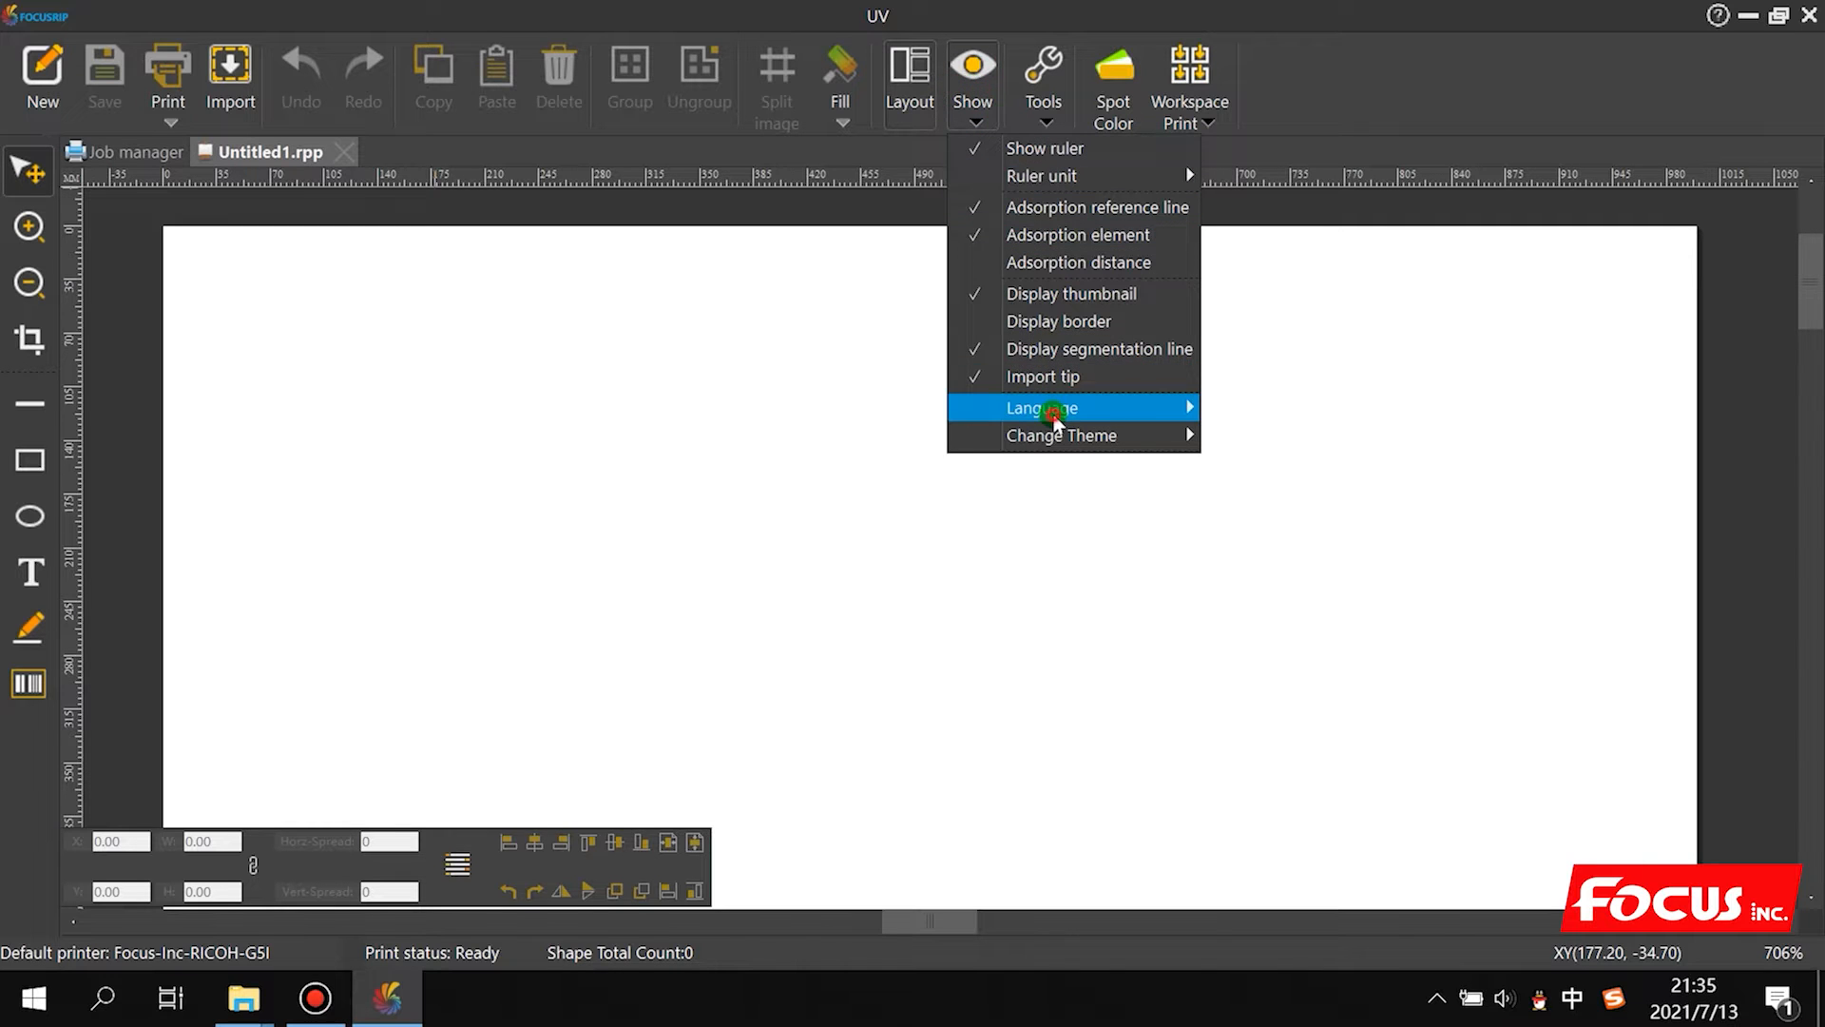
mouse_move(1051, 408)
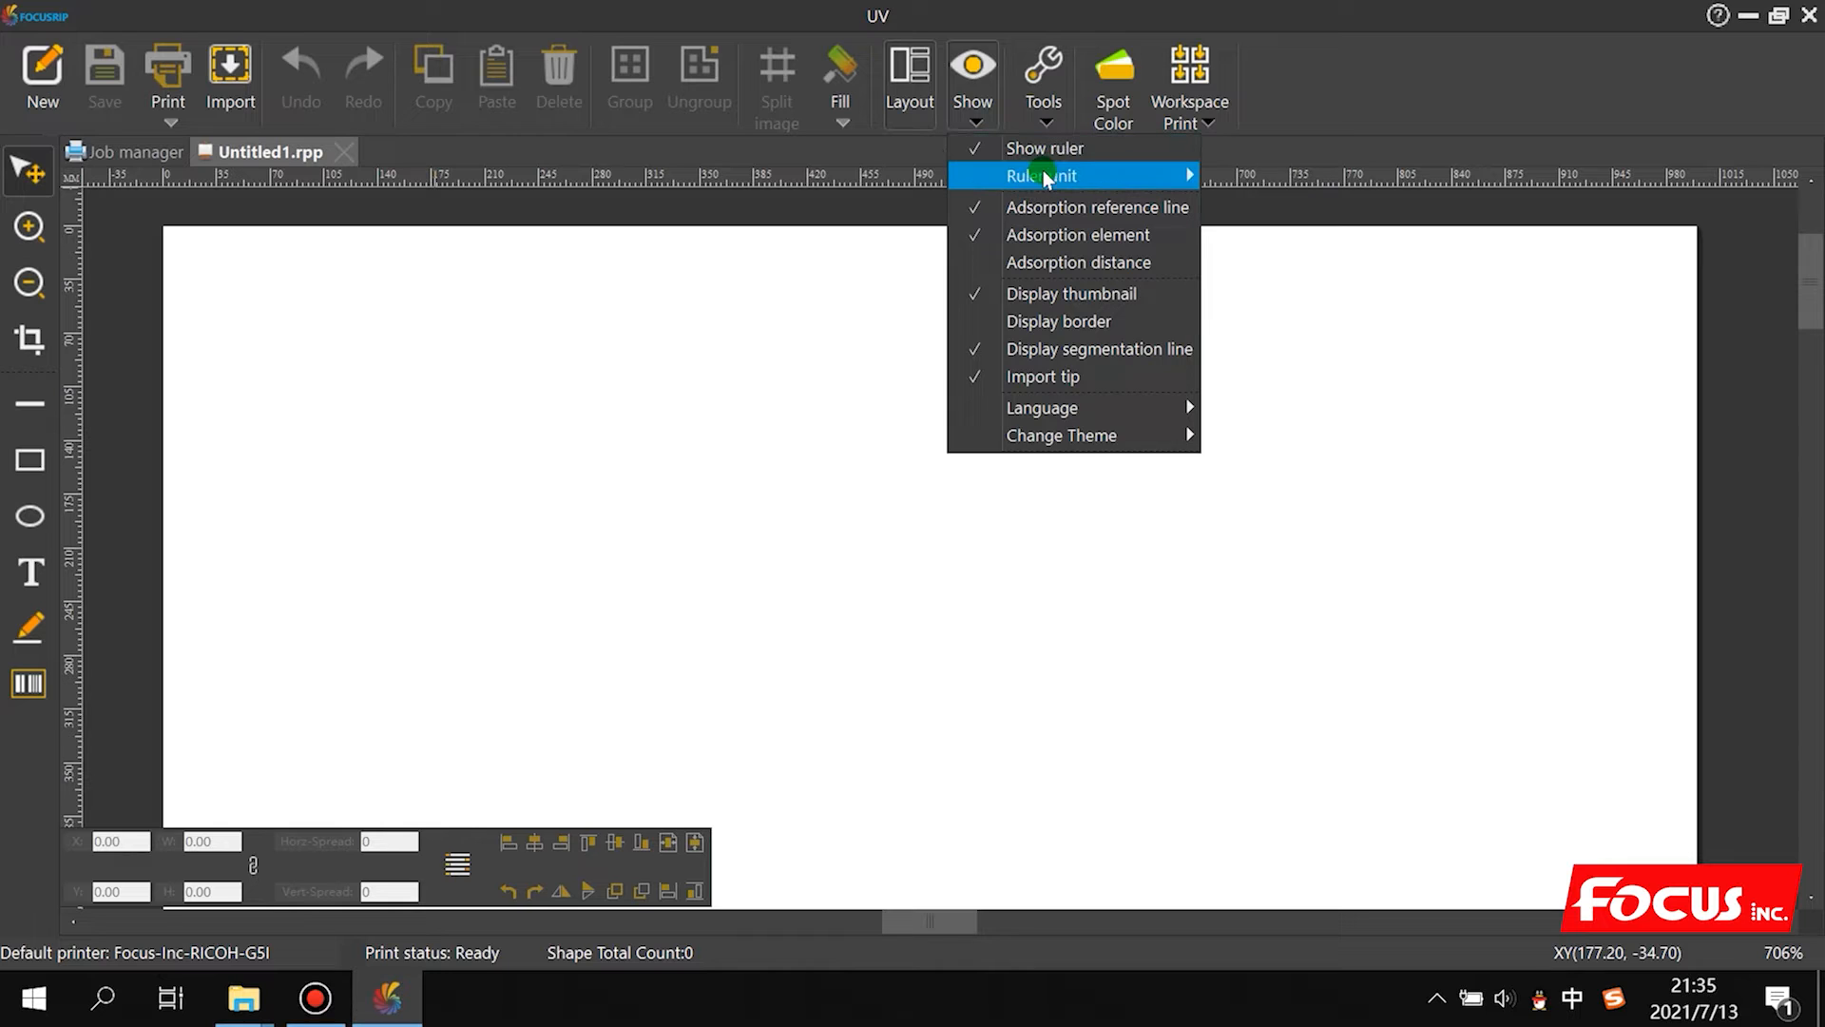
mouse_move(1047, 178)
left_click(1251, 203)
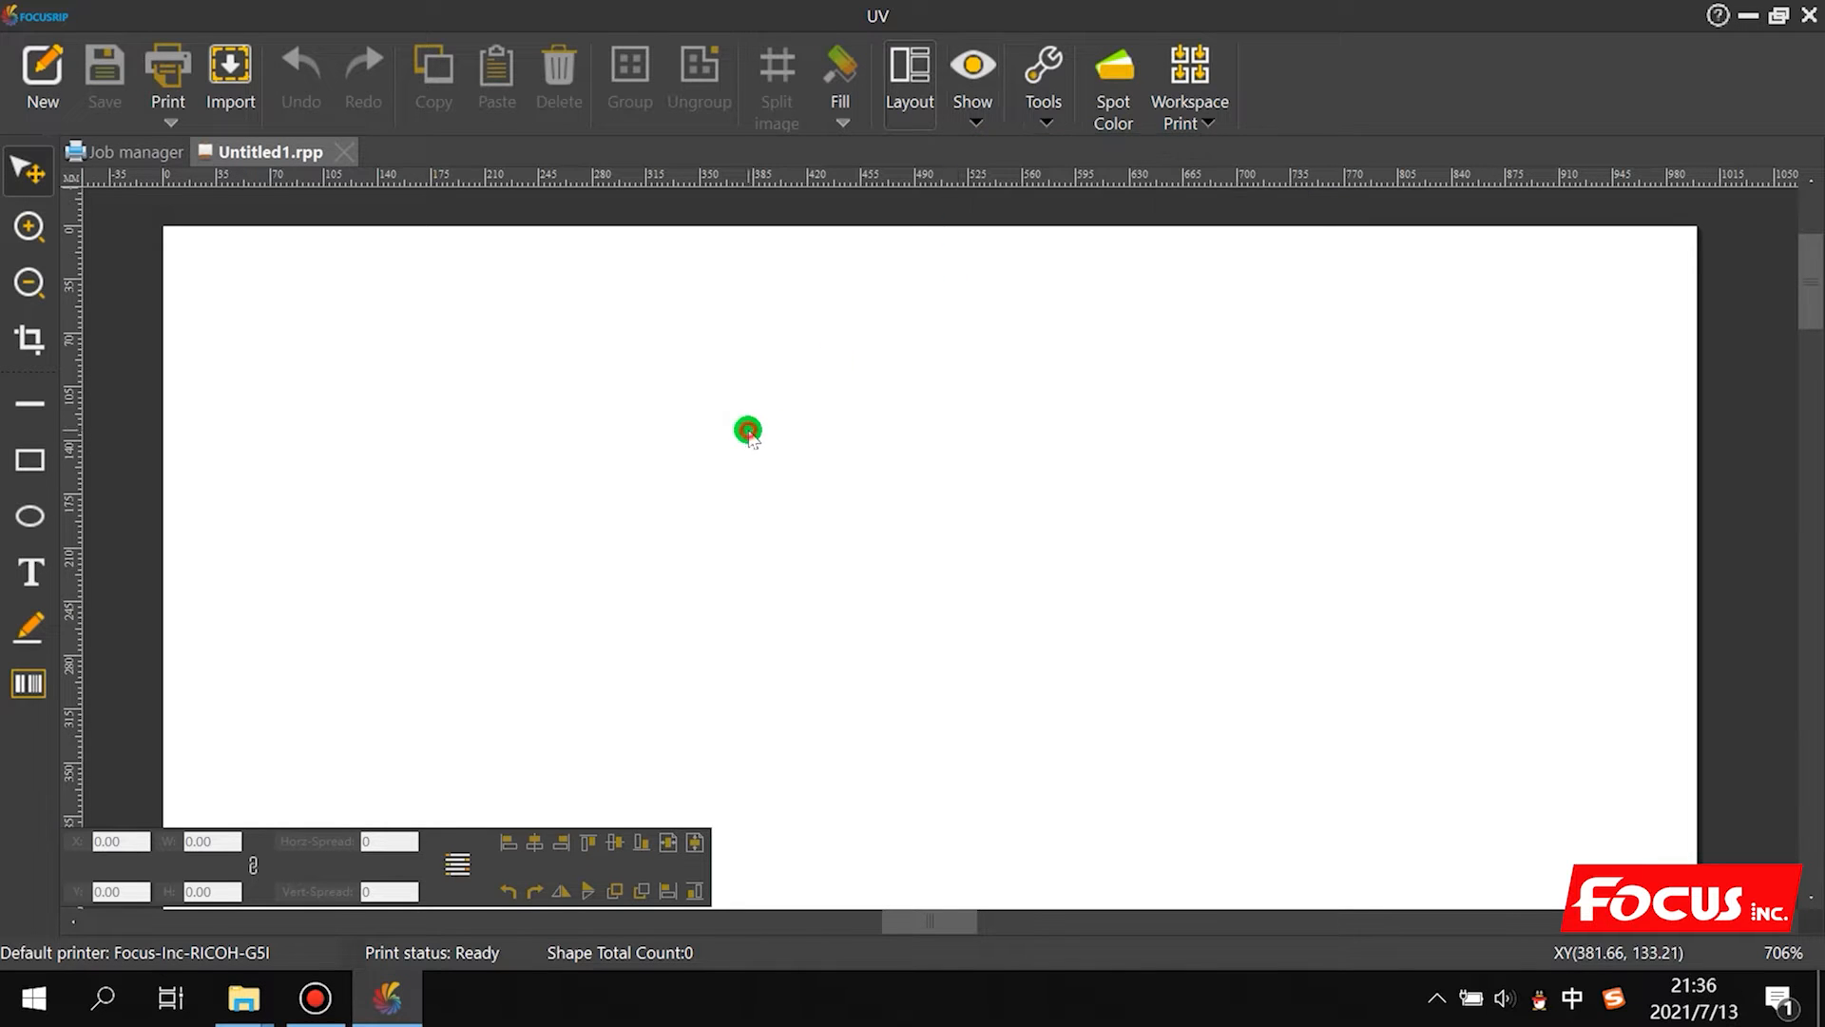
left_click(1043, 122)
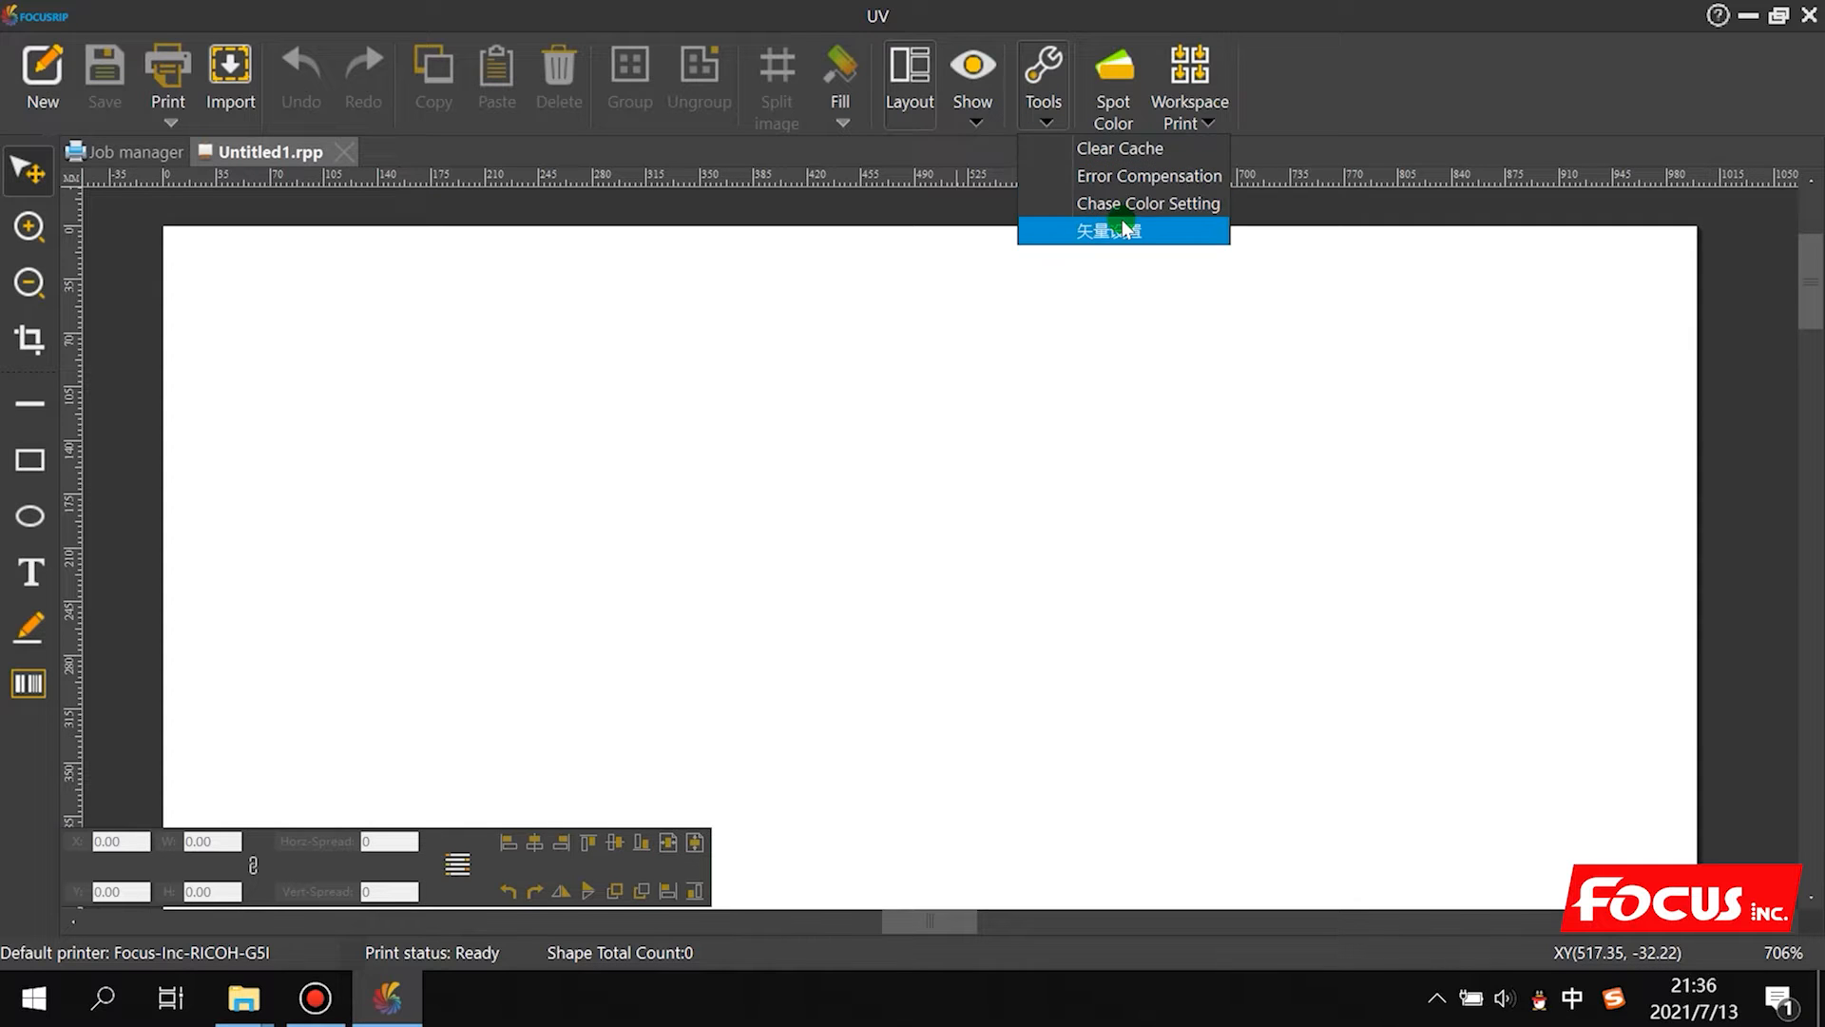
left_click(948, 392)
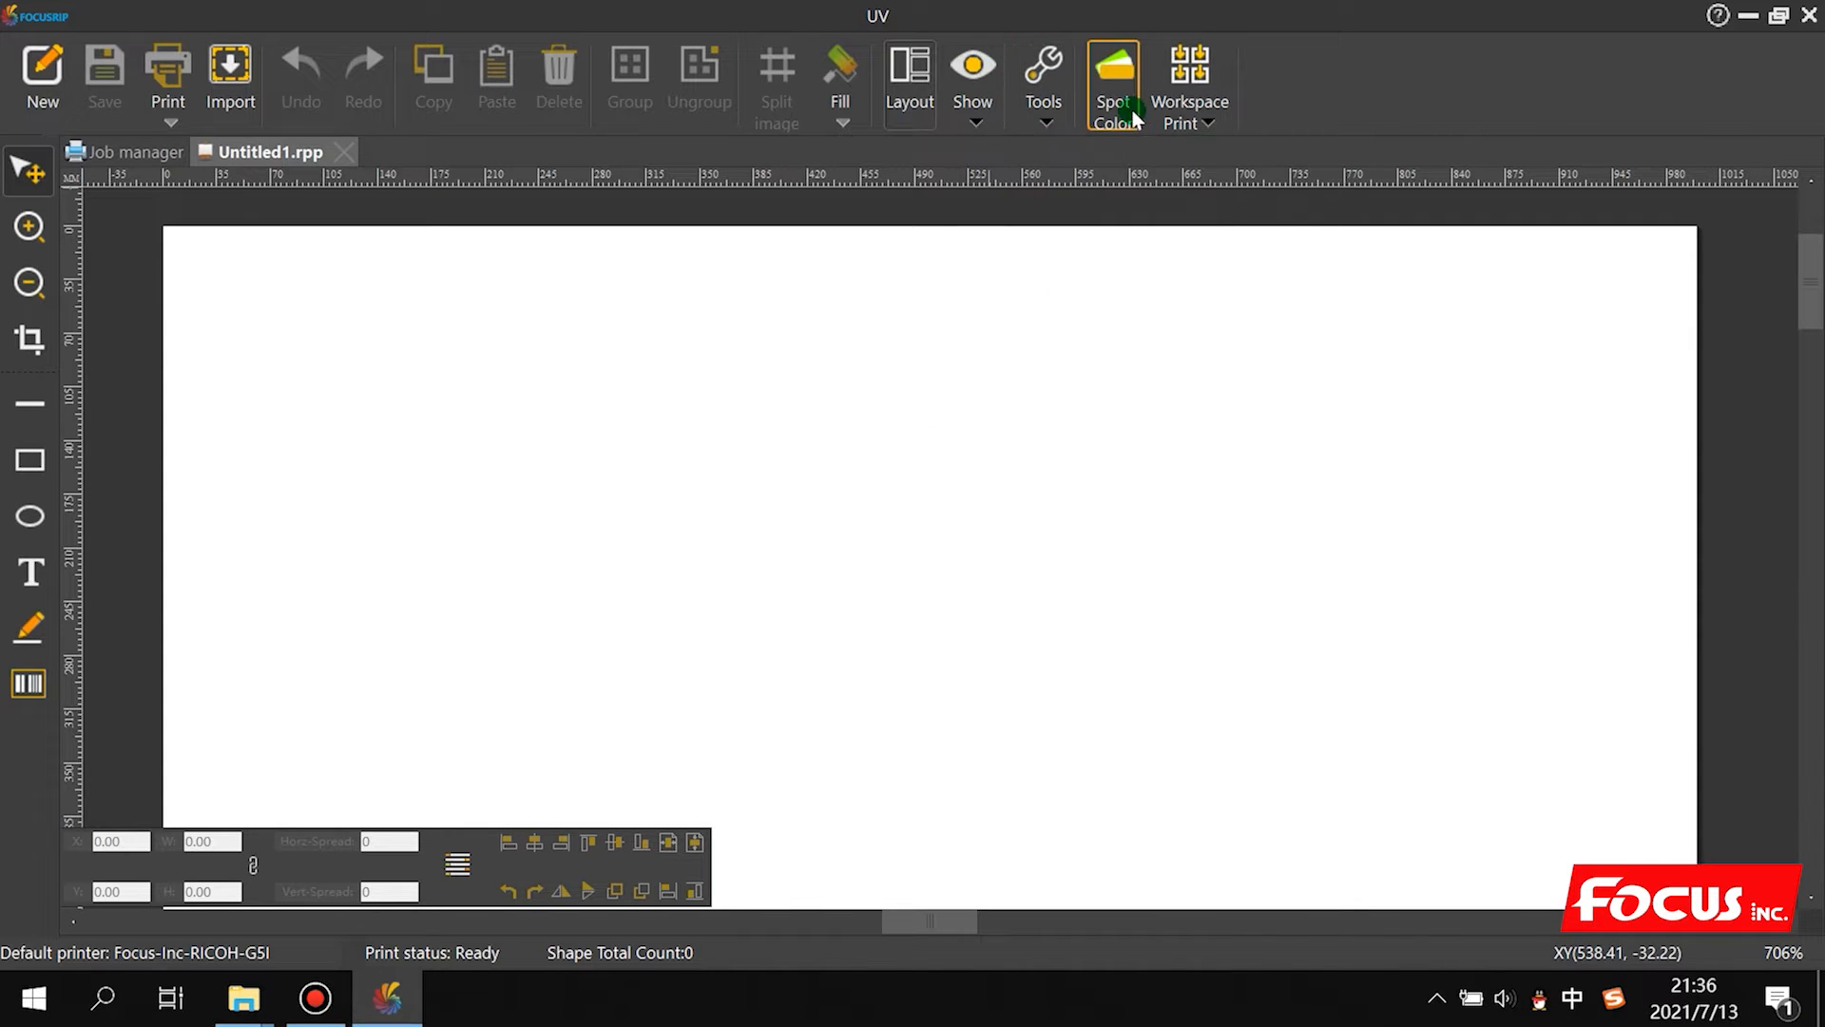
left_click(1050, 95)
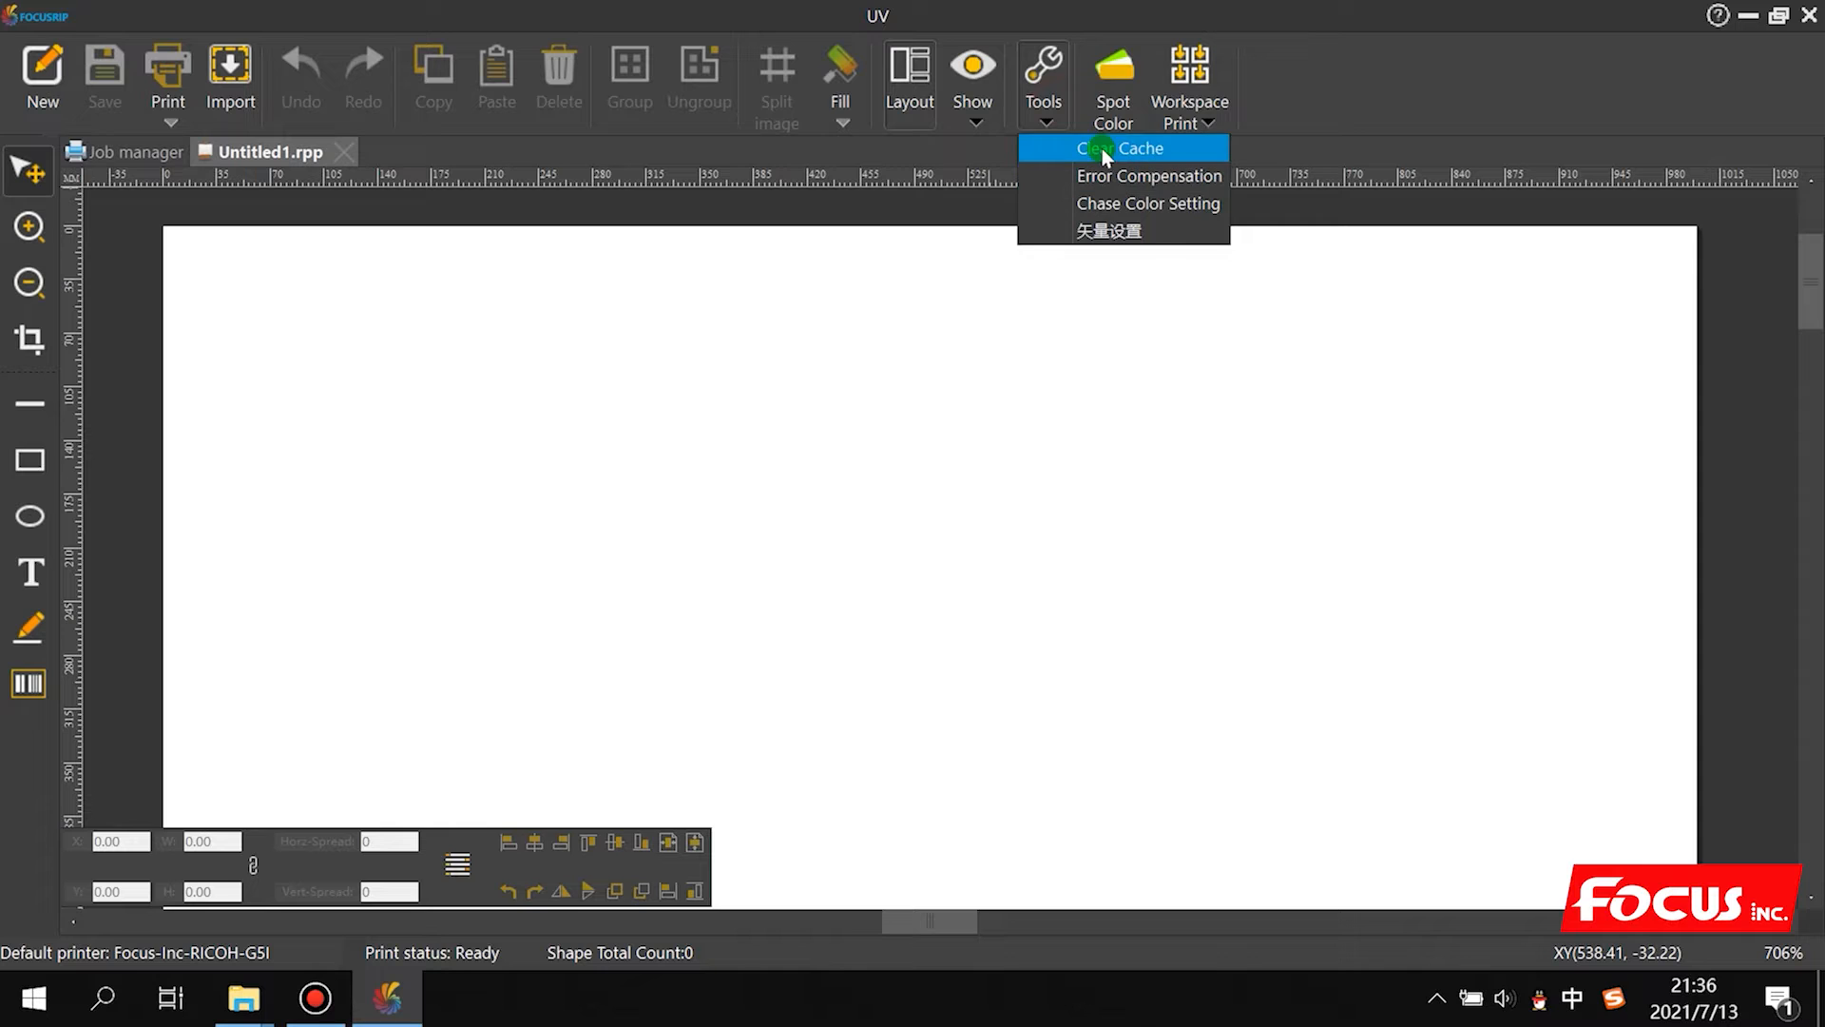
left_click(1055, 91)
Step: In the spot color settings, set the data source type of the first and second spot colors to Spot
left_click(1115, 99)
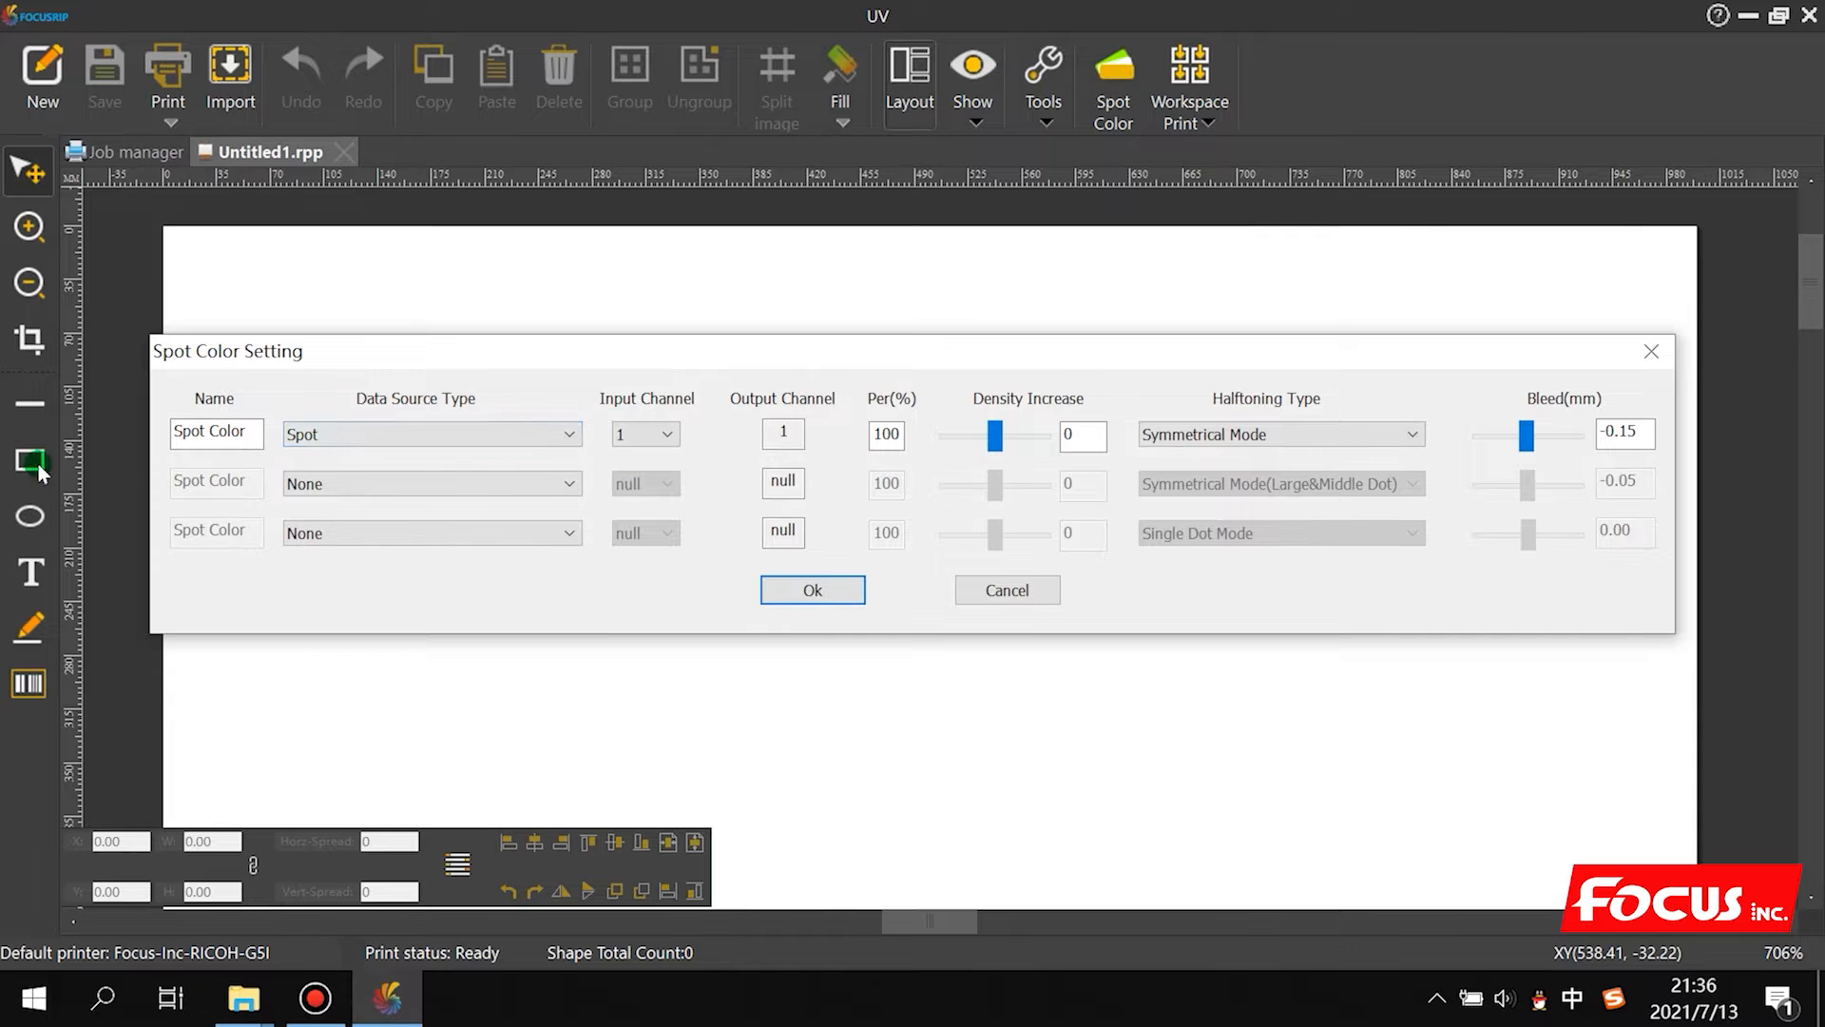
left_click(200, 462)
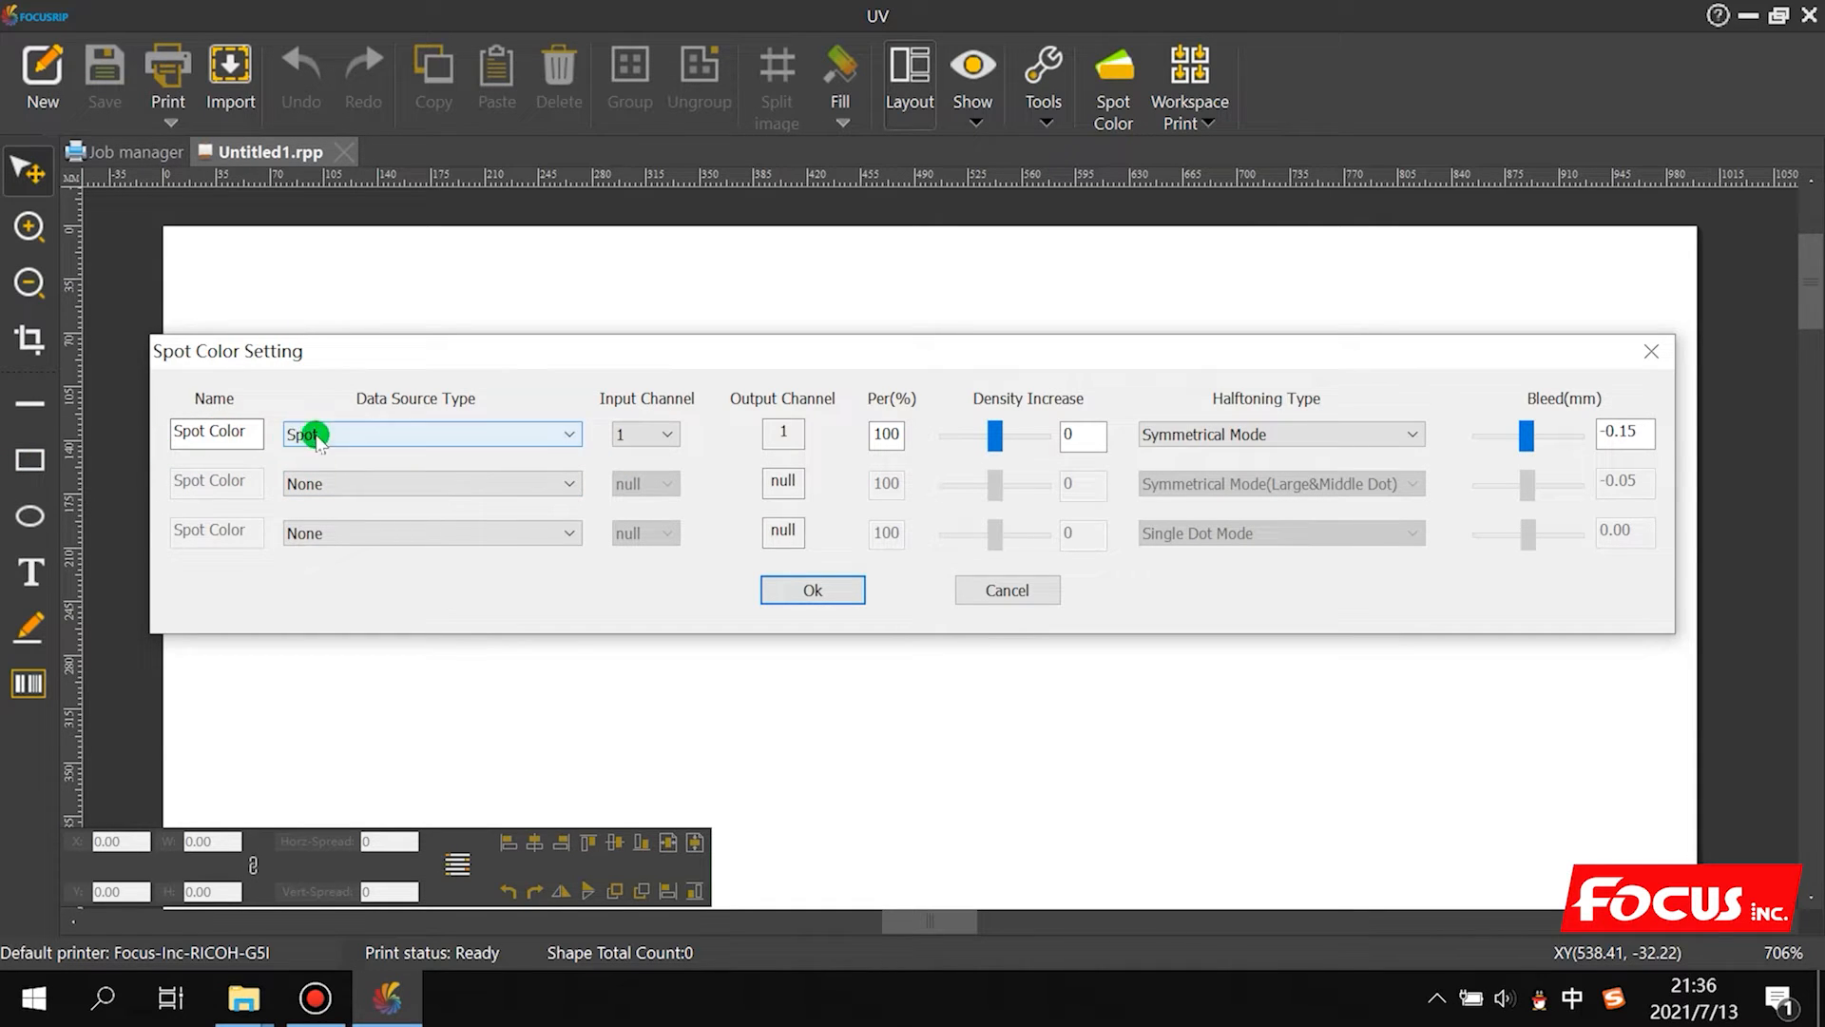
left_click(308, 433)
left_click(321, 546)
left_click(456, 441)
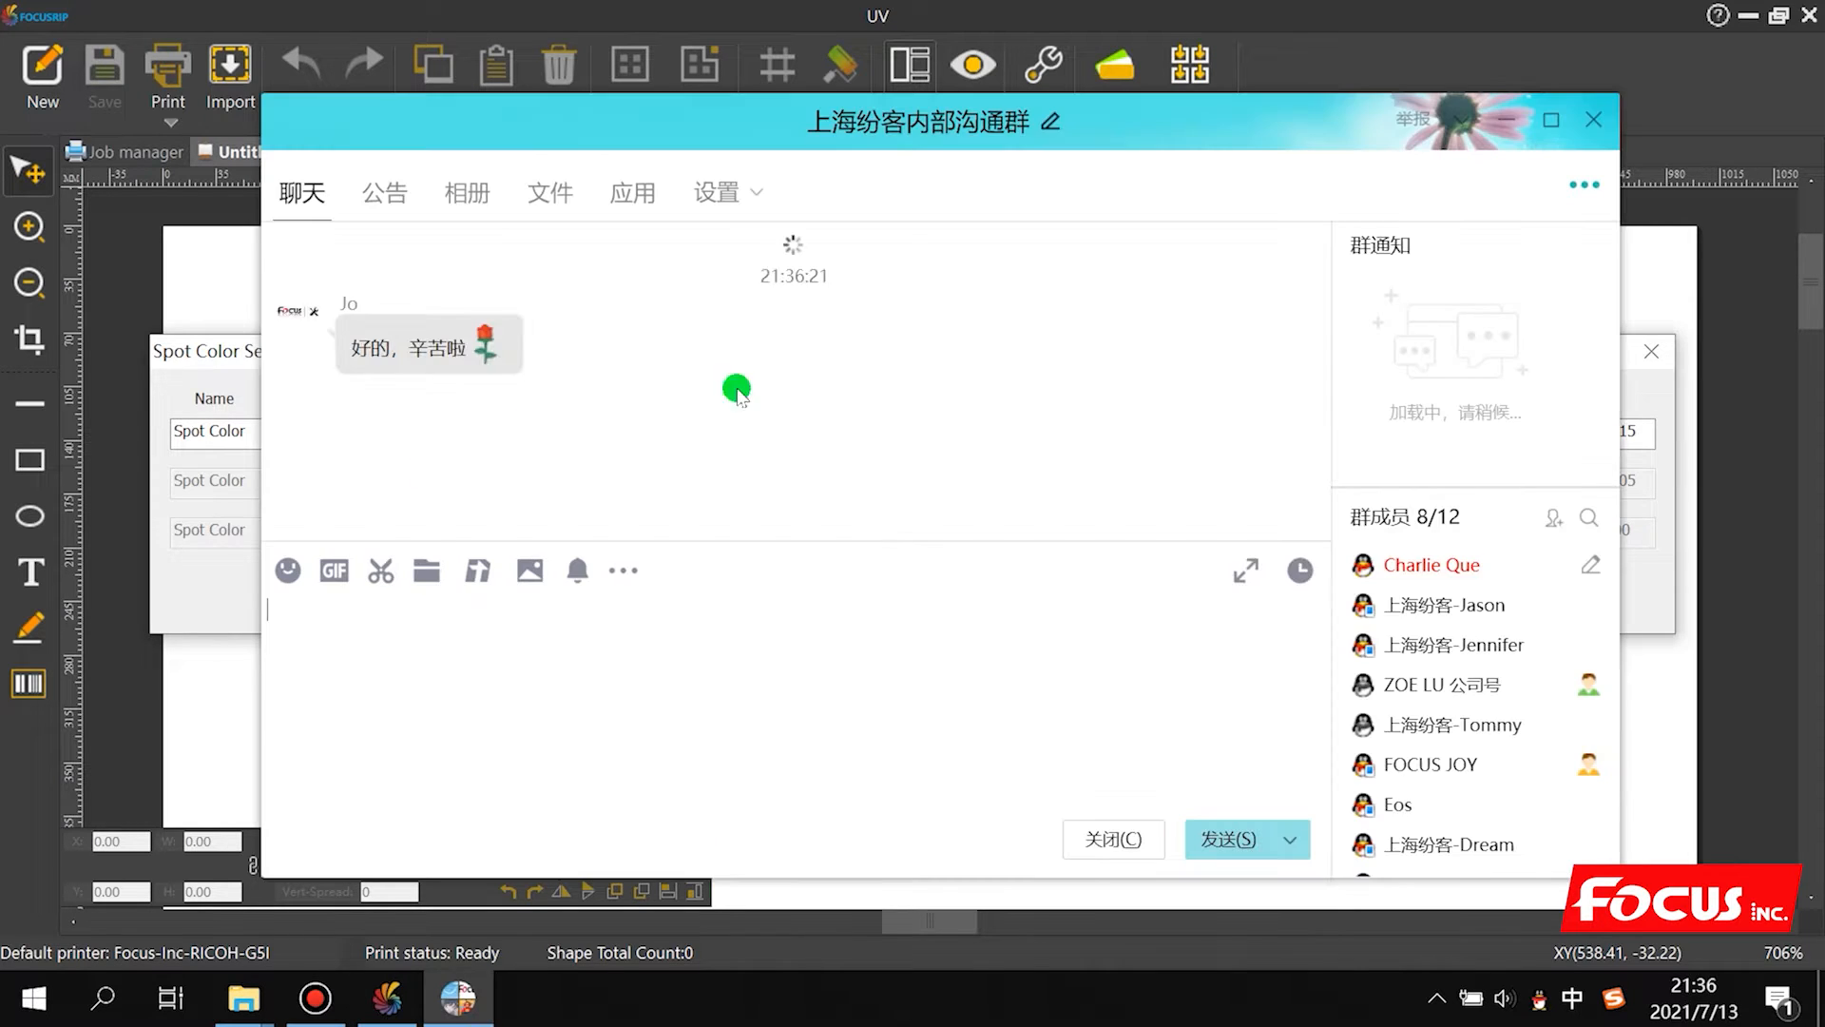
left_click(1511, 121)
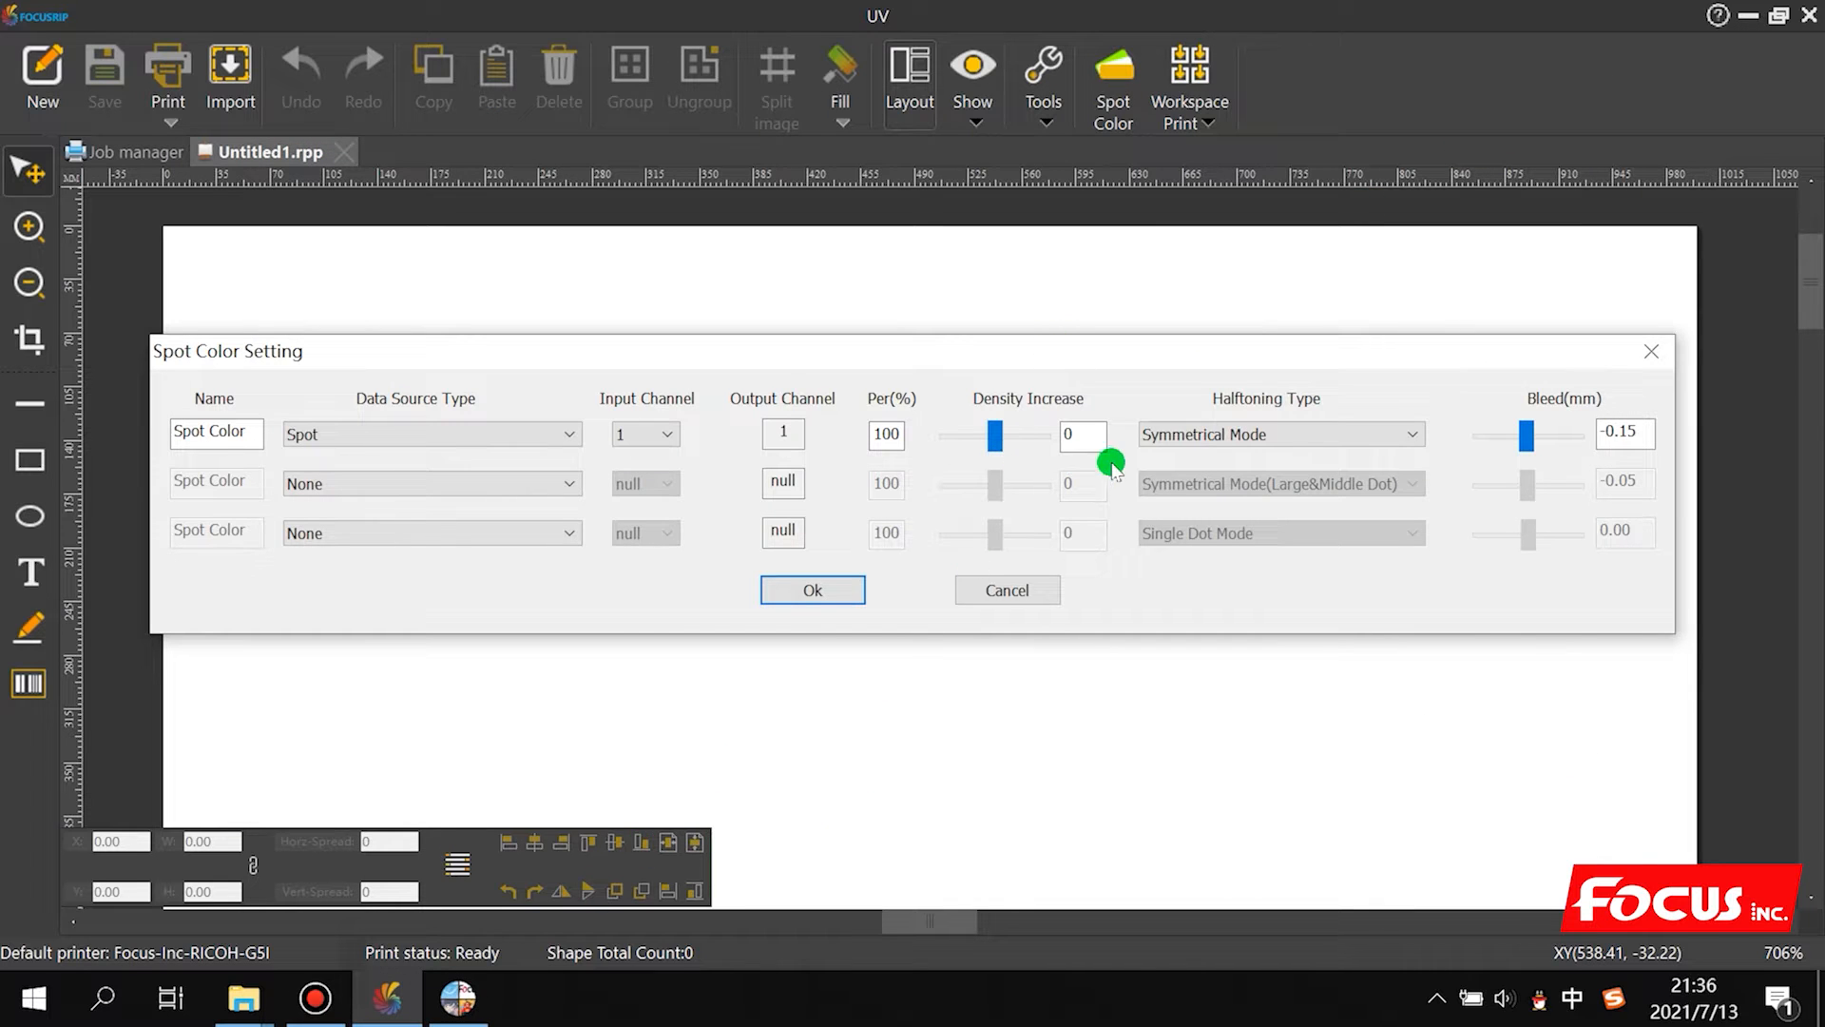
left_click(291, 483)
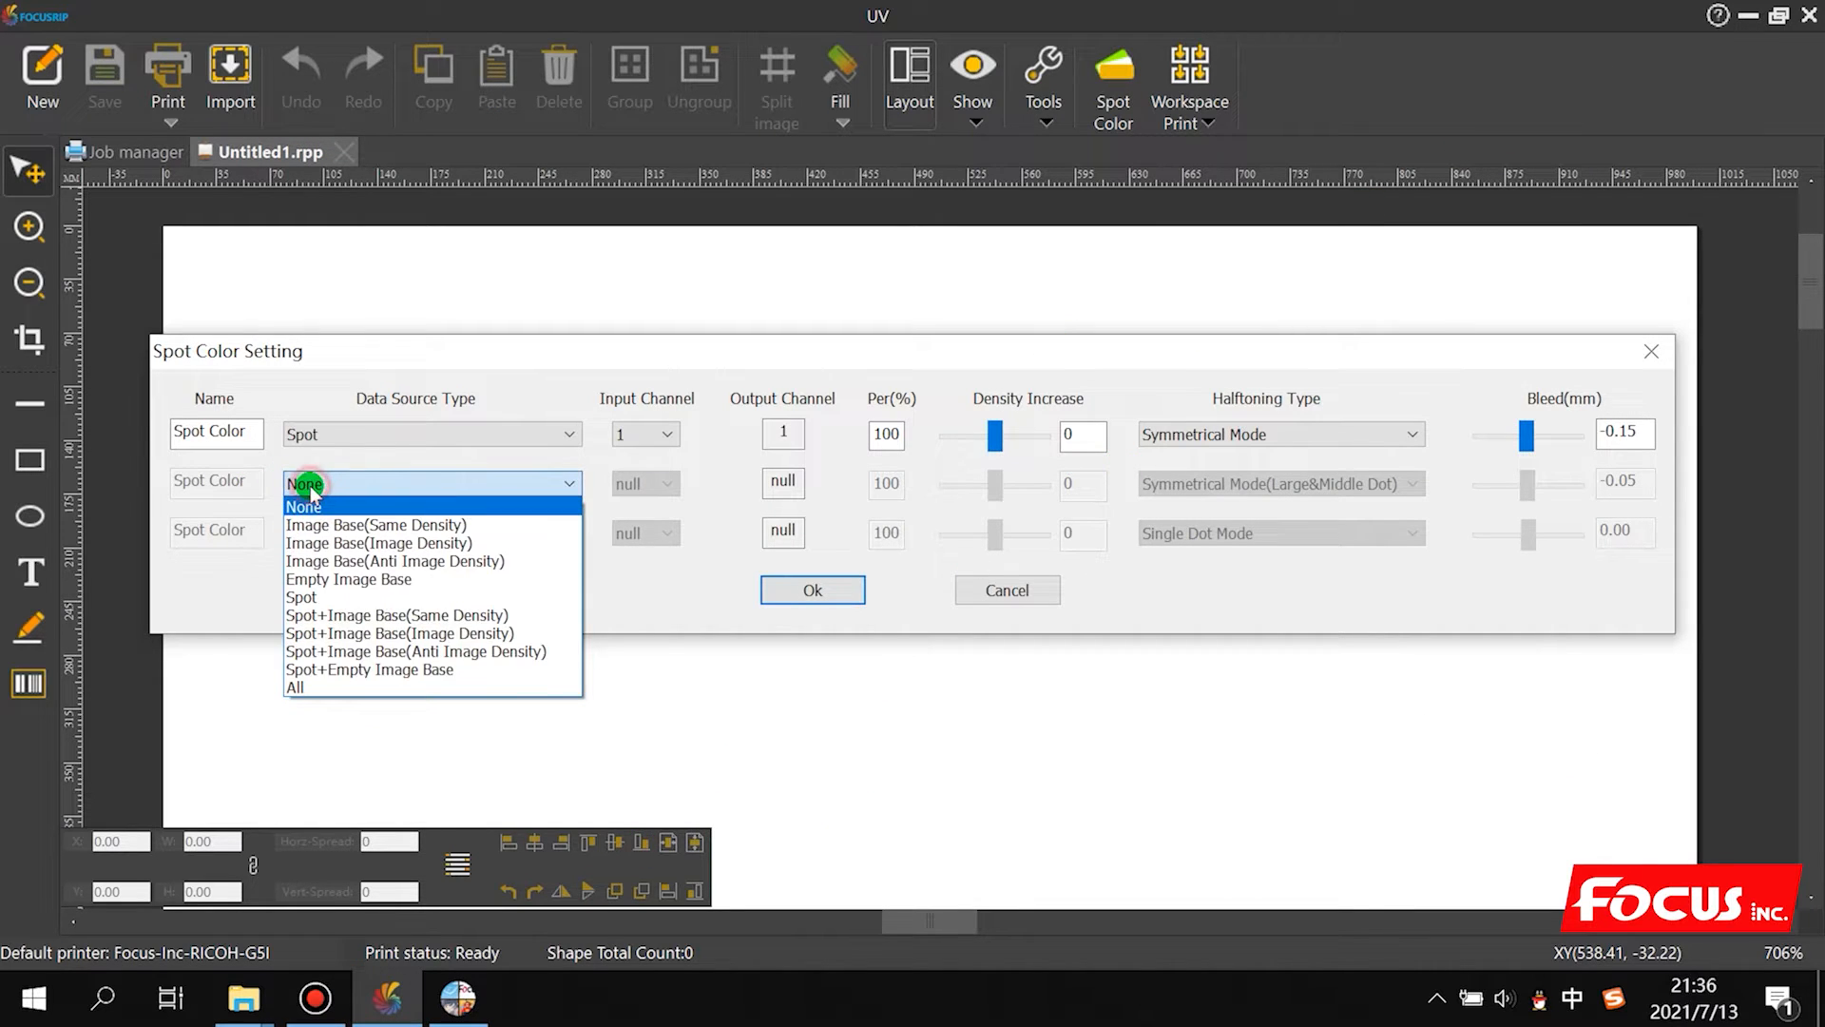
left_click(314, 597)
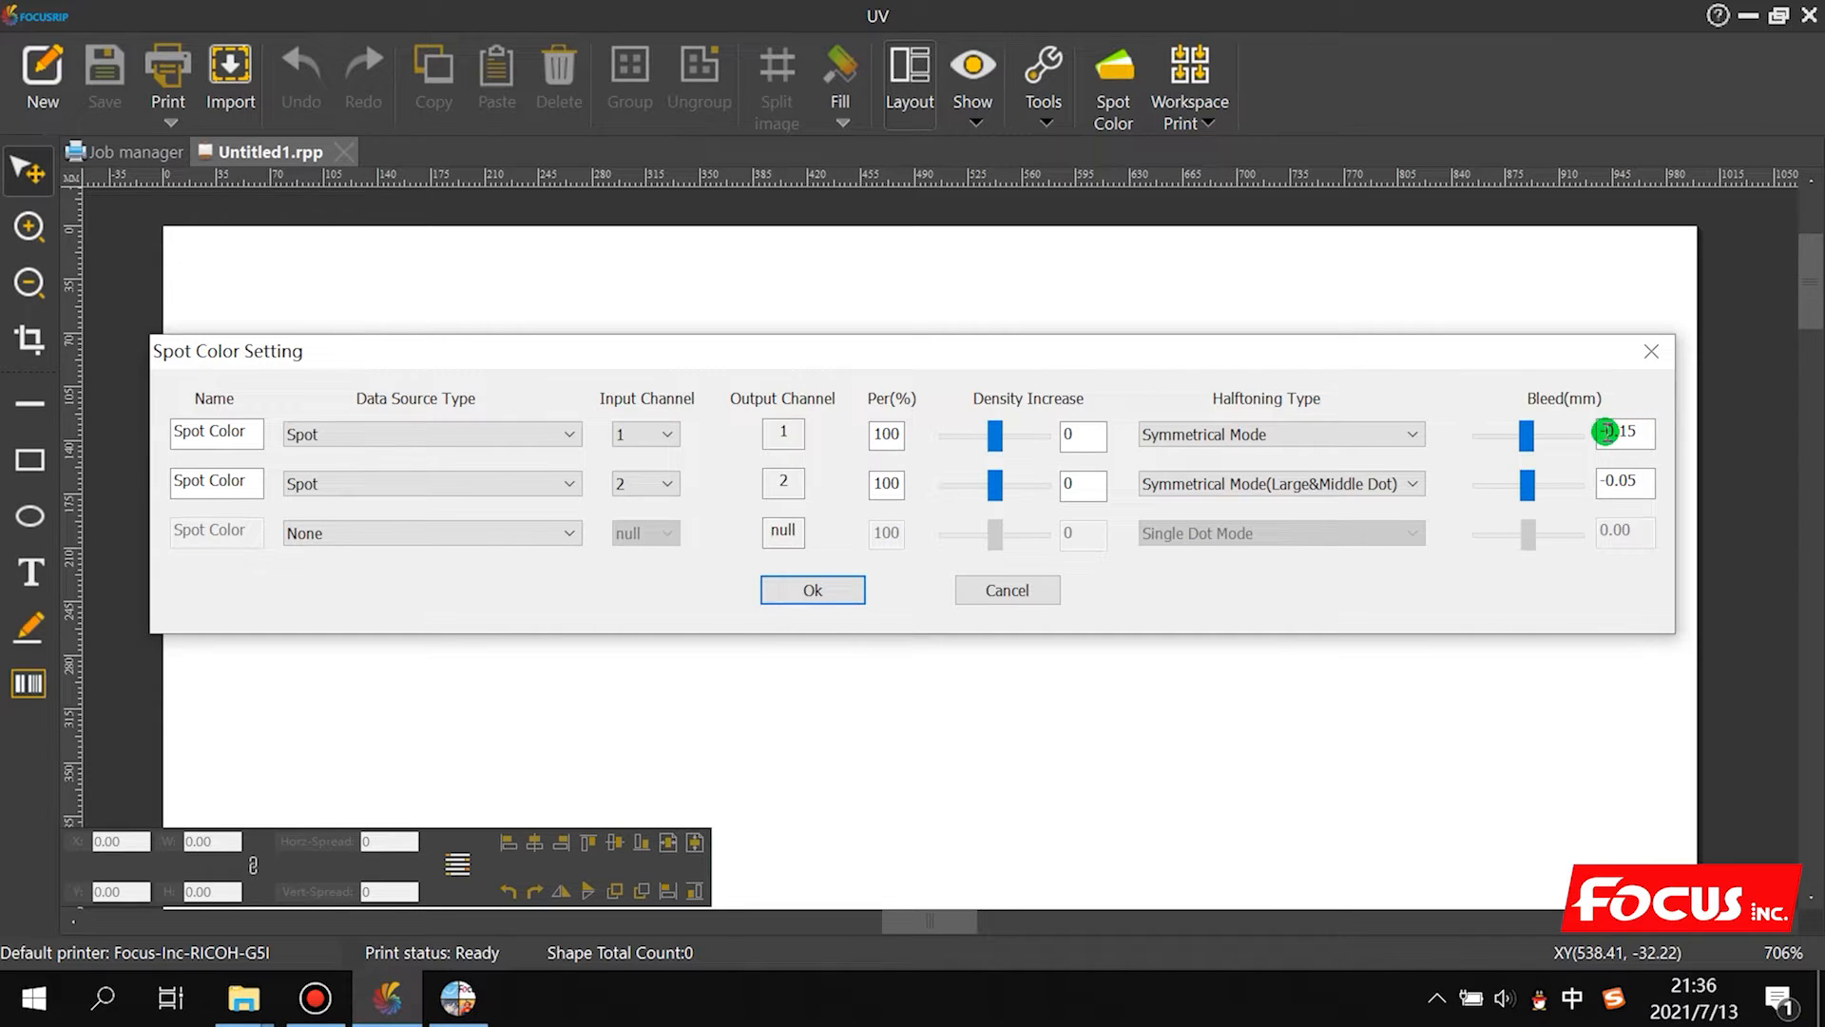
Step: Re-enter the minus sign of the first spot color's bleed so the value is -0.15 mm
left_click_drag(1607, 433, 1593, 433)
key("BackSpace")
type("-")
left_click(1634, 433)
Step: Reselect Spot as the data source type for both active spot colors
left_click(437, 430)
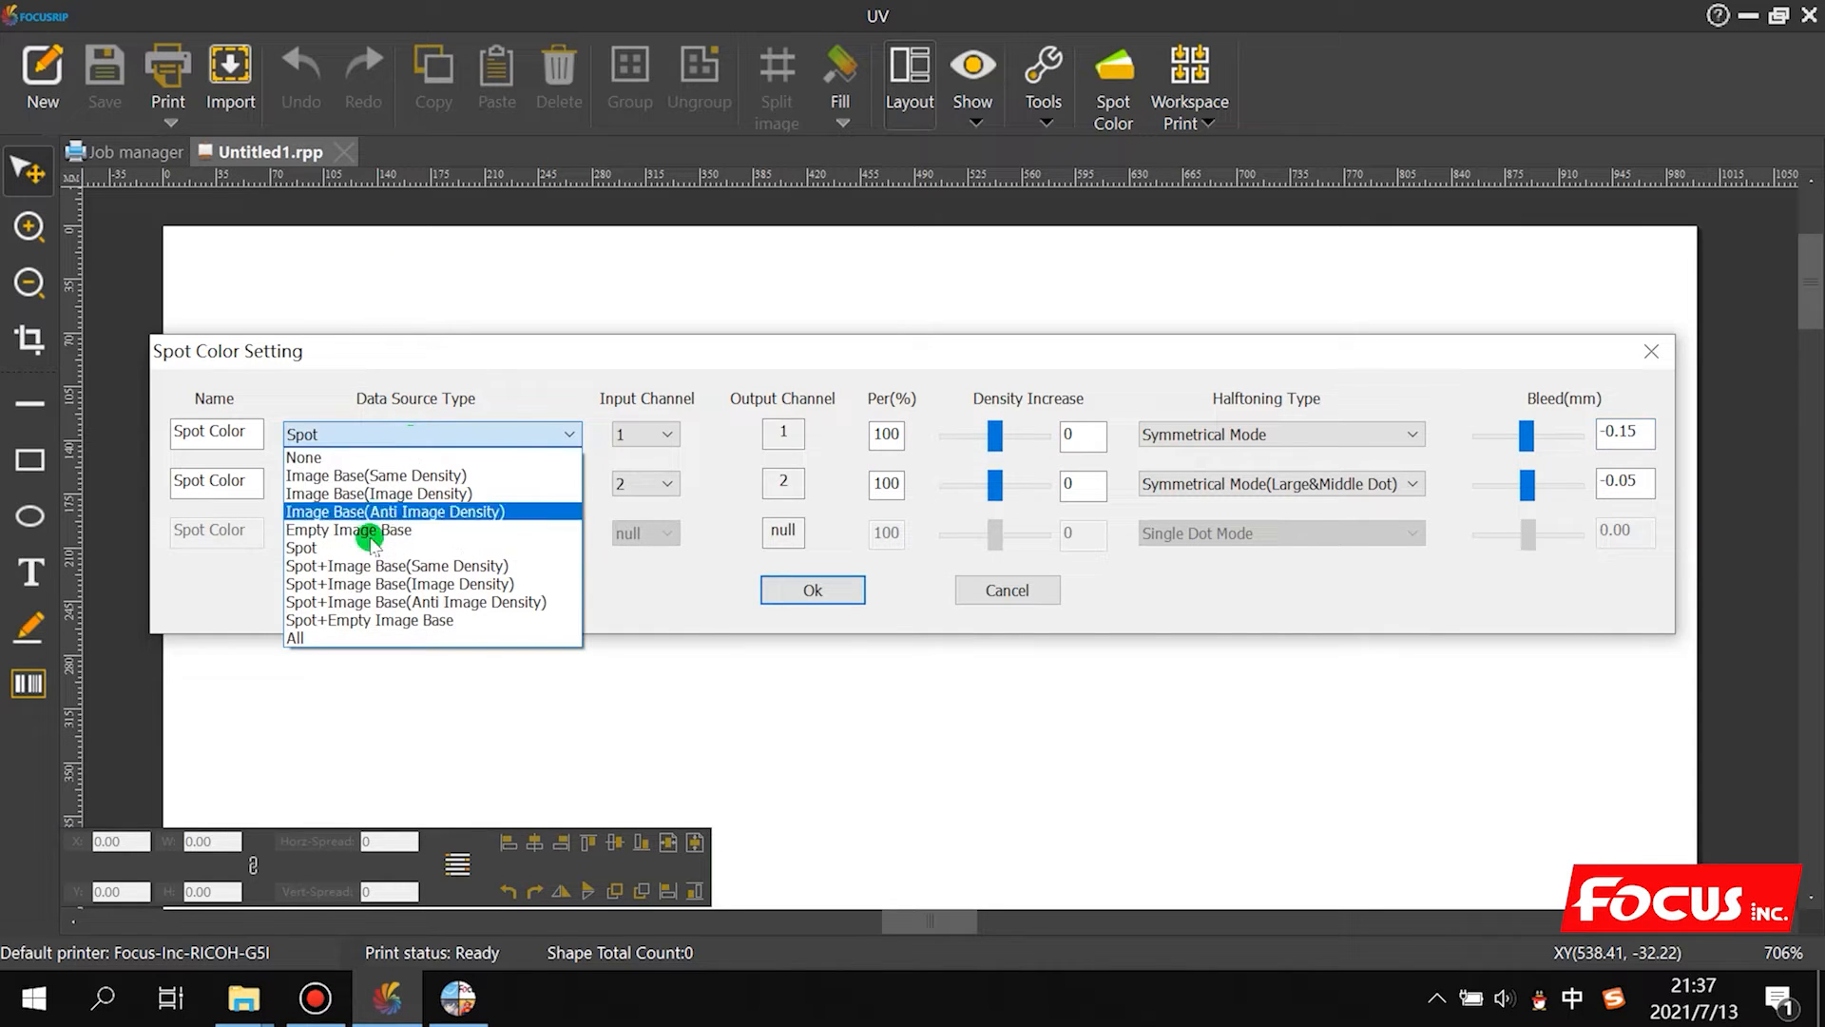
left_click(362, 554)
left_click(359, 483)
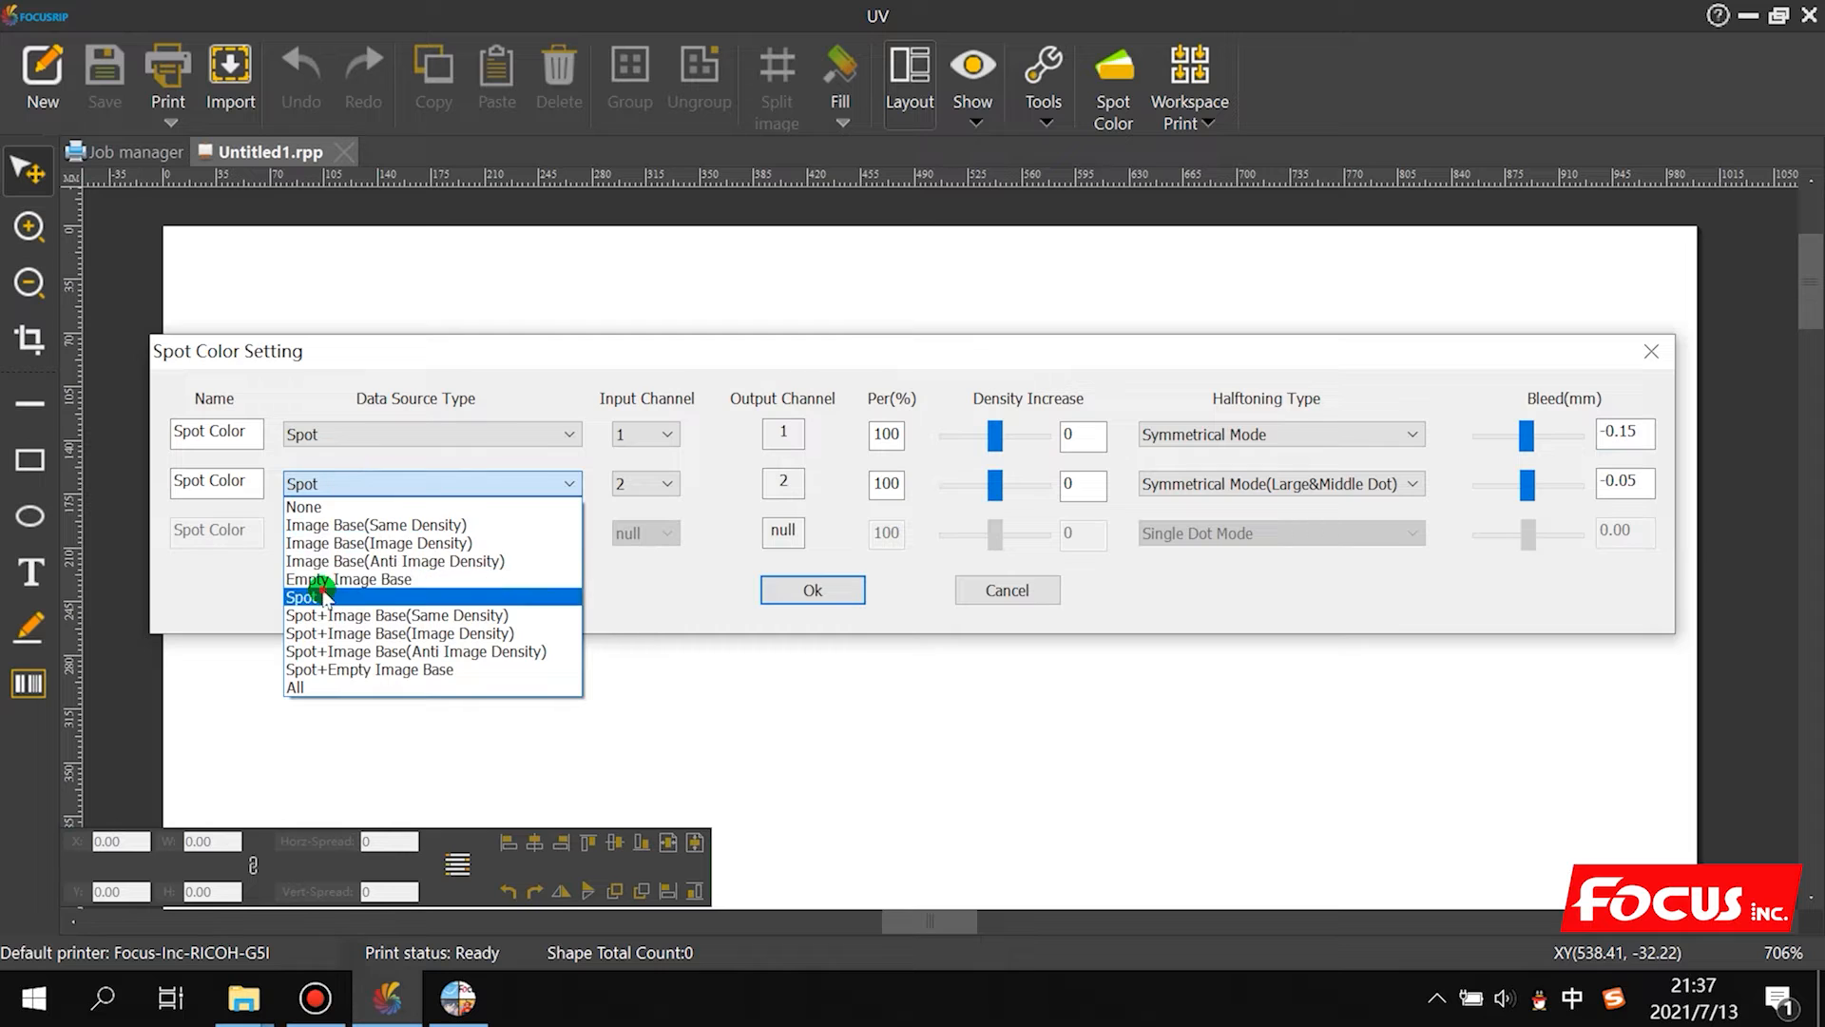
left_click(397, 596)
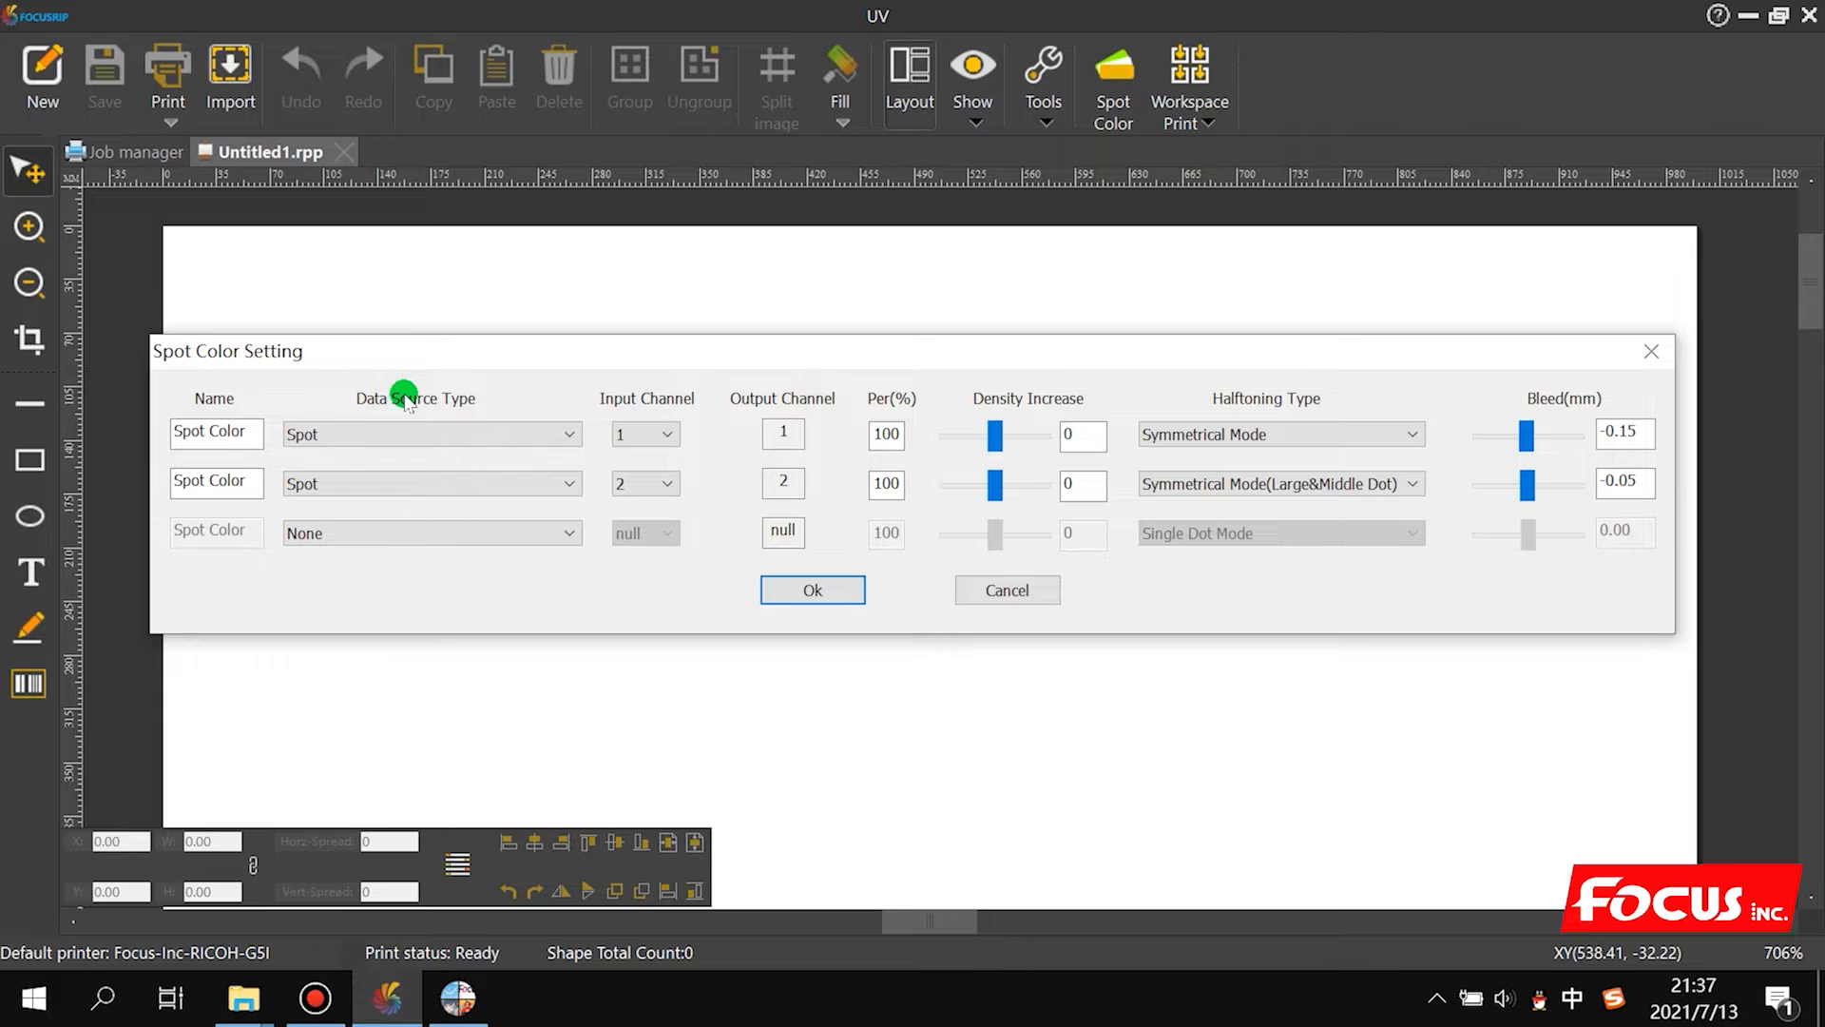
Step: Try Image Base(Same Density) as the first spot color's data source, return it to Spot, and apply the spot color settings
left_click(371, 434)
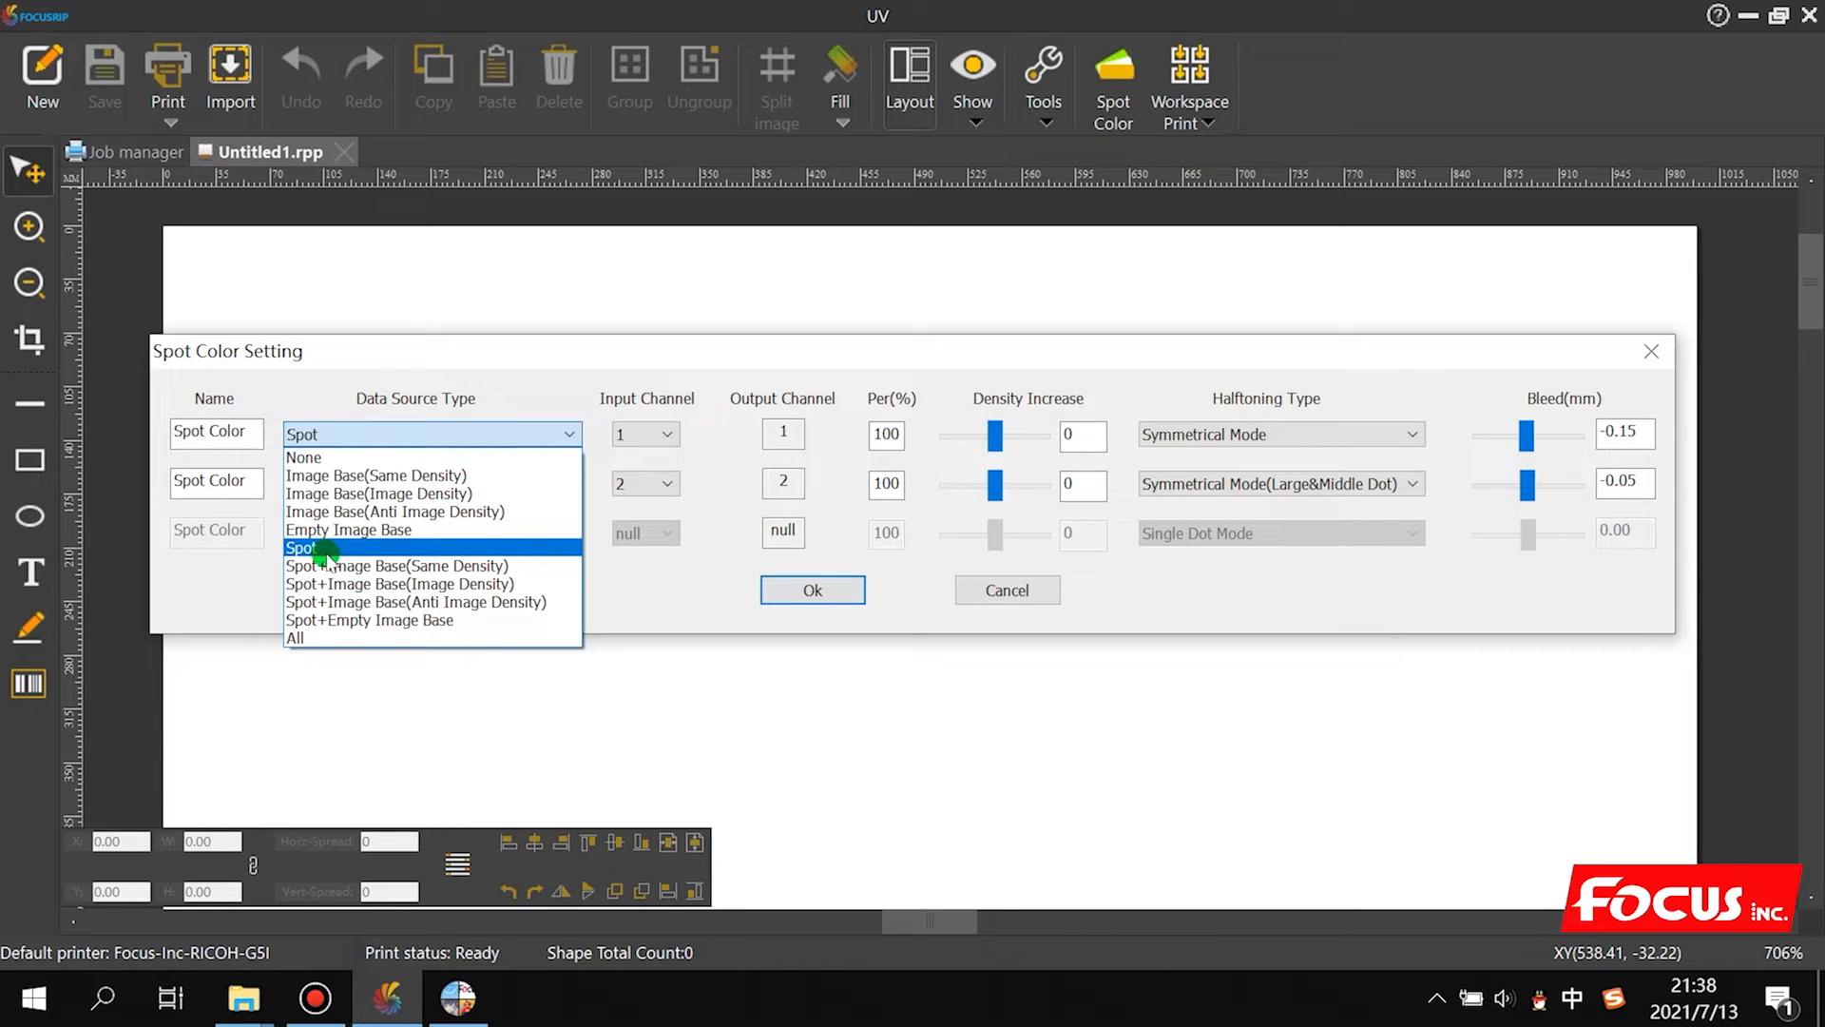
left_click(346, 475)
left_click(358, 429)
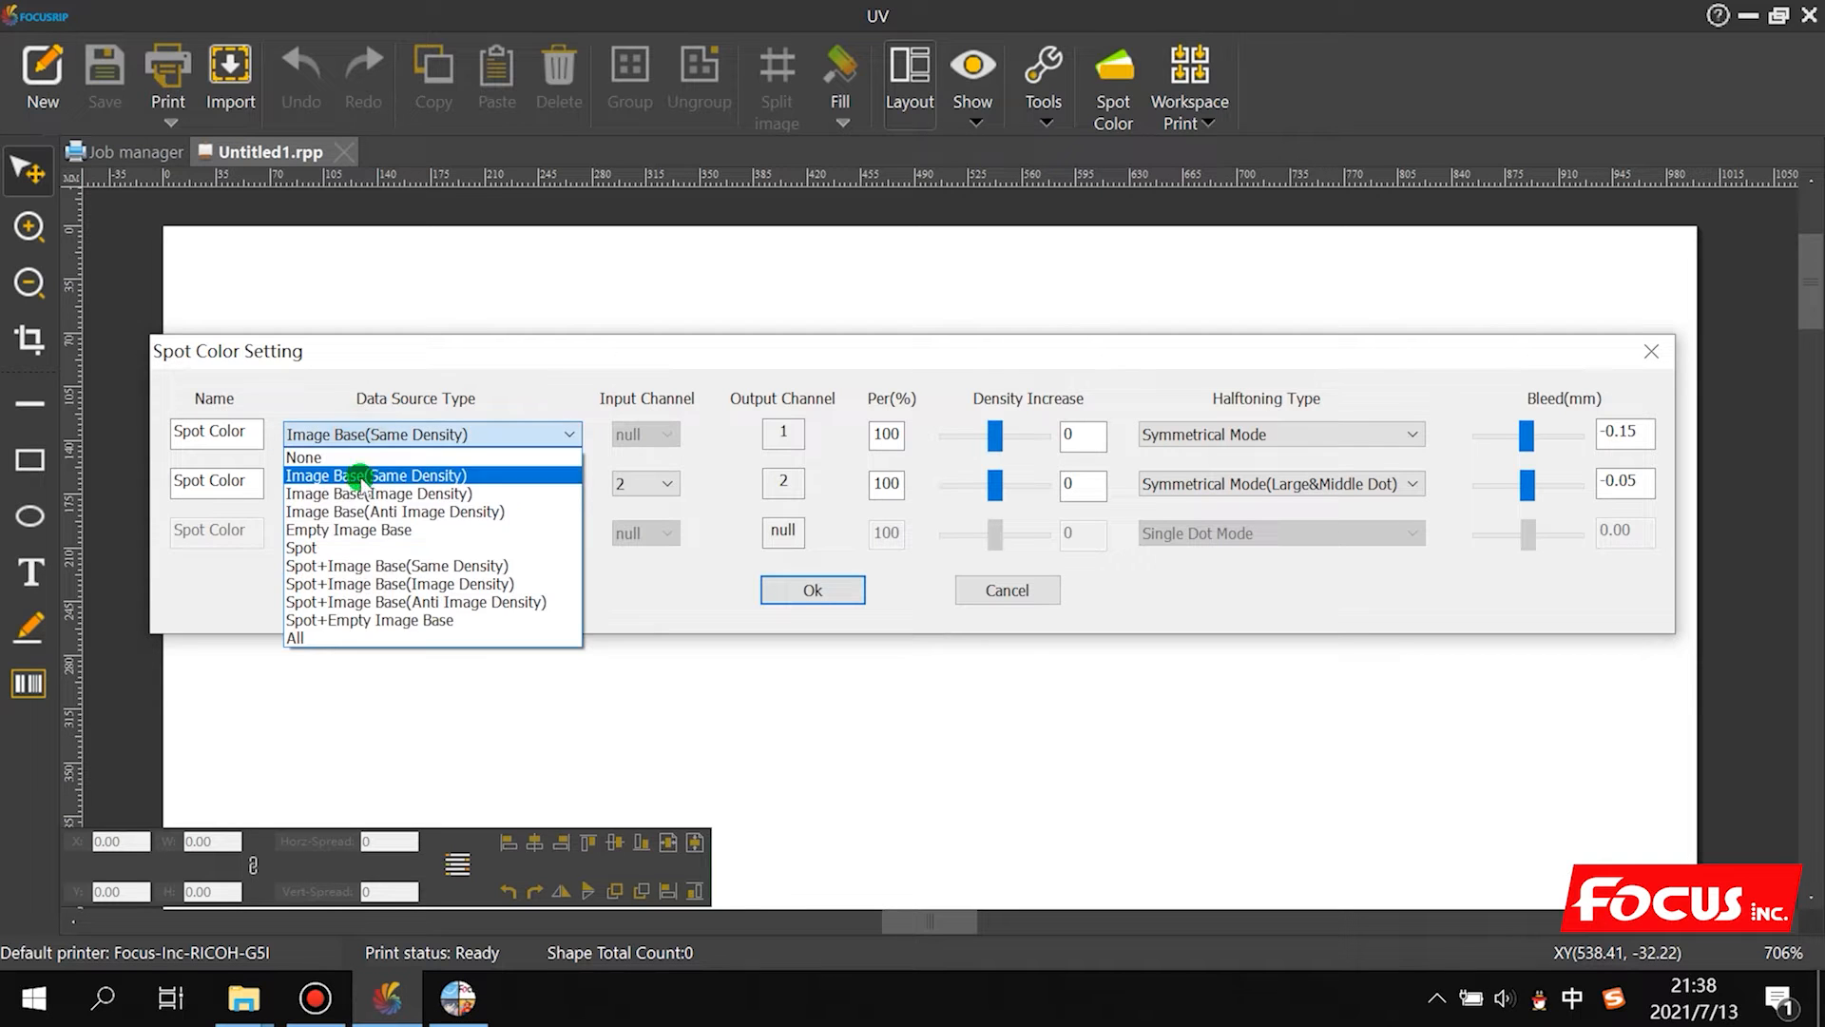
left_click(328, 548)
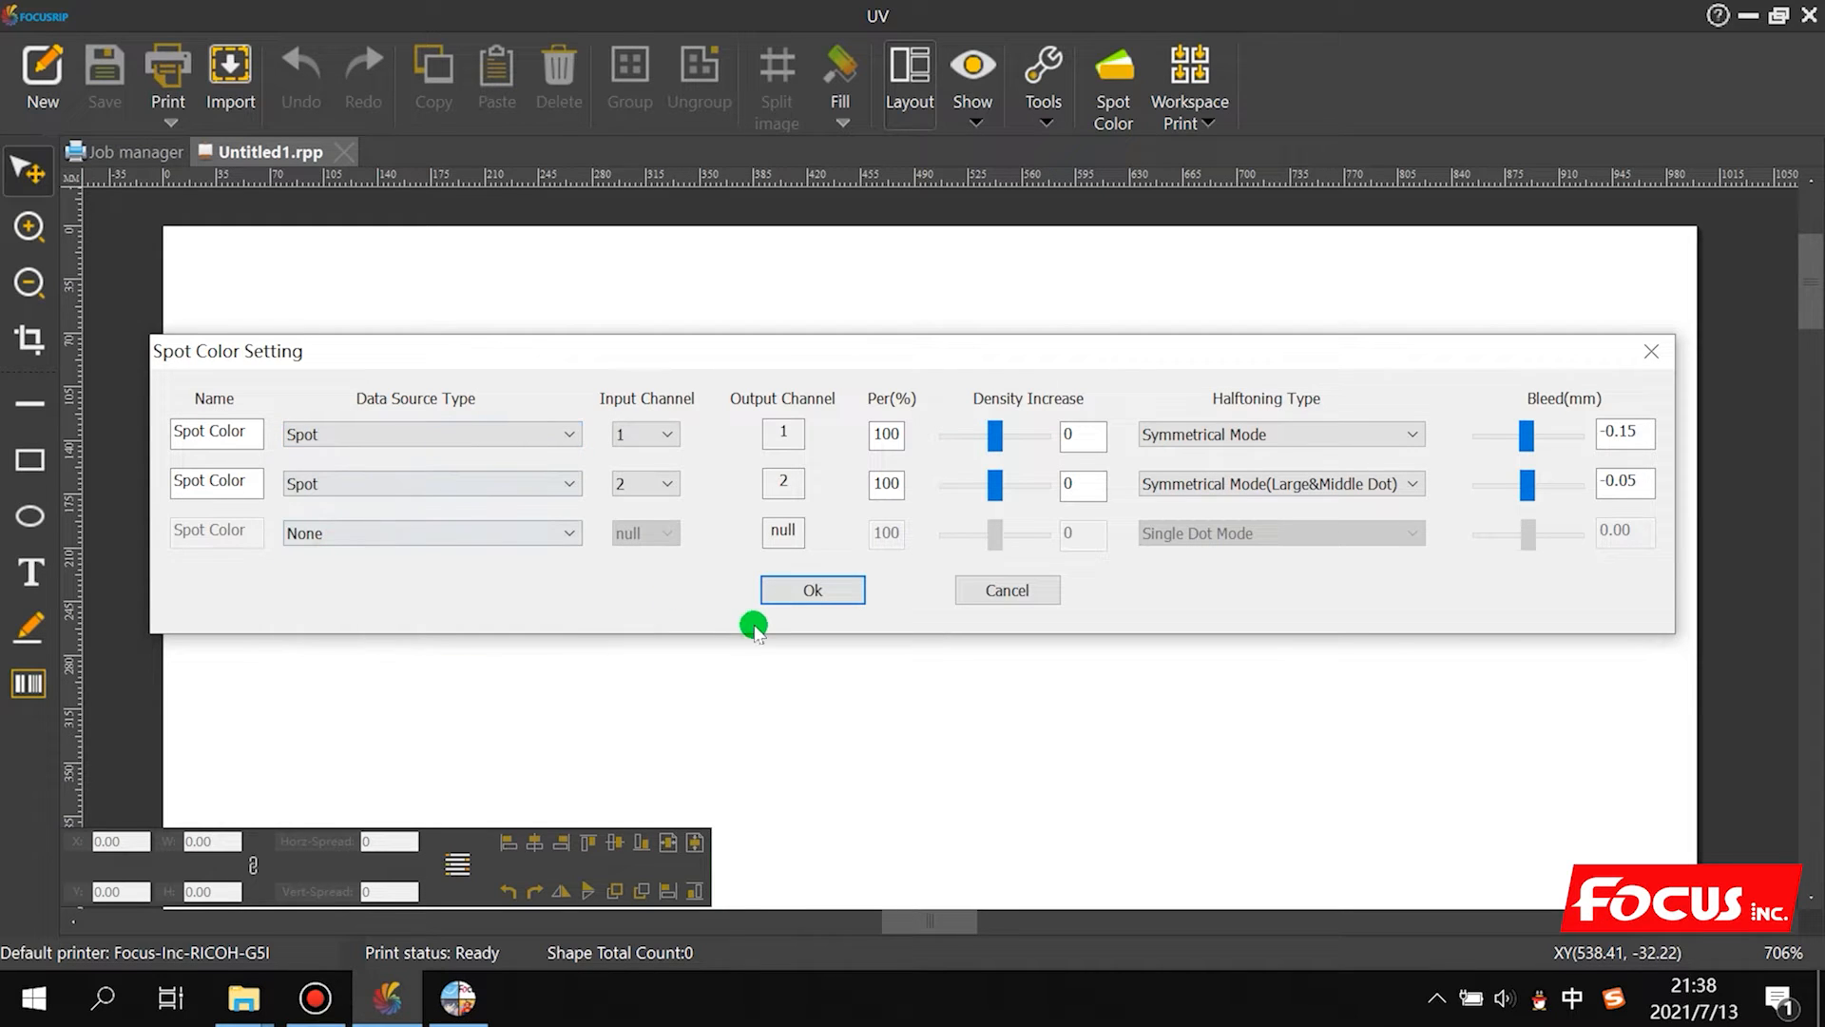
left_click(816, 590)
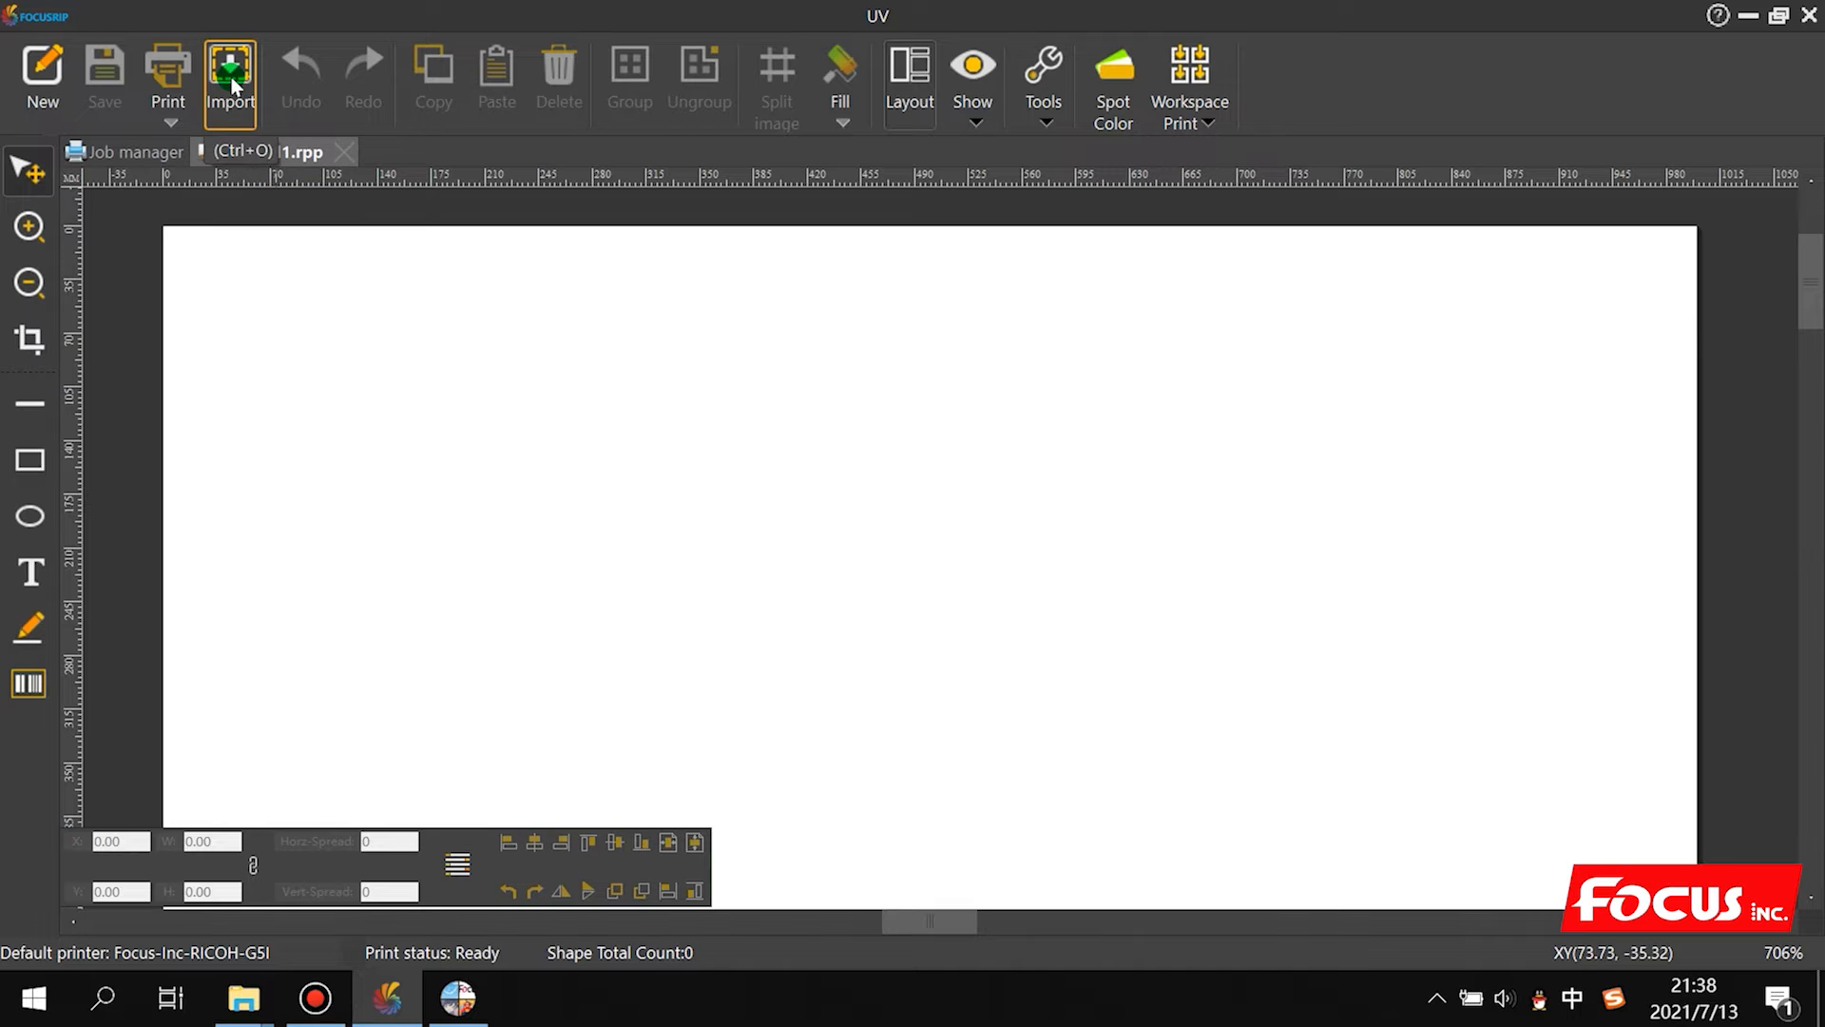
Step: Leave the RIP software for the desktop, launch Adobe Photoshop CC 2019, and exit QQ
left_click(1747, 15)
left_click(950, 519)
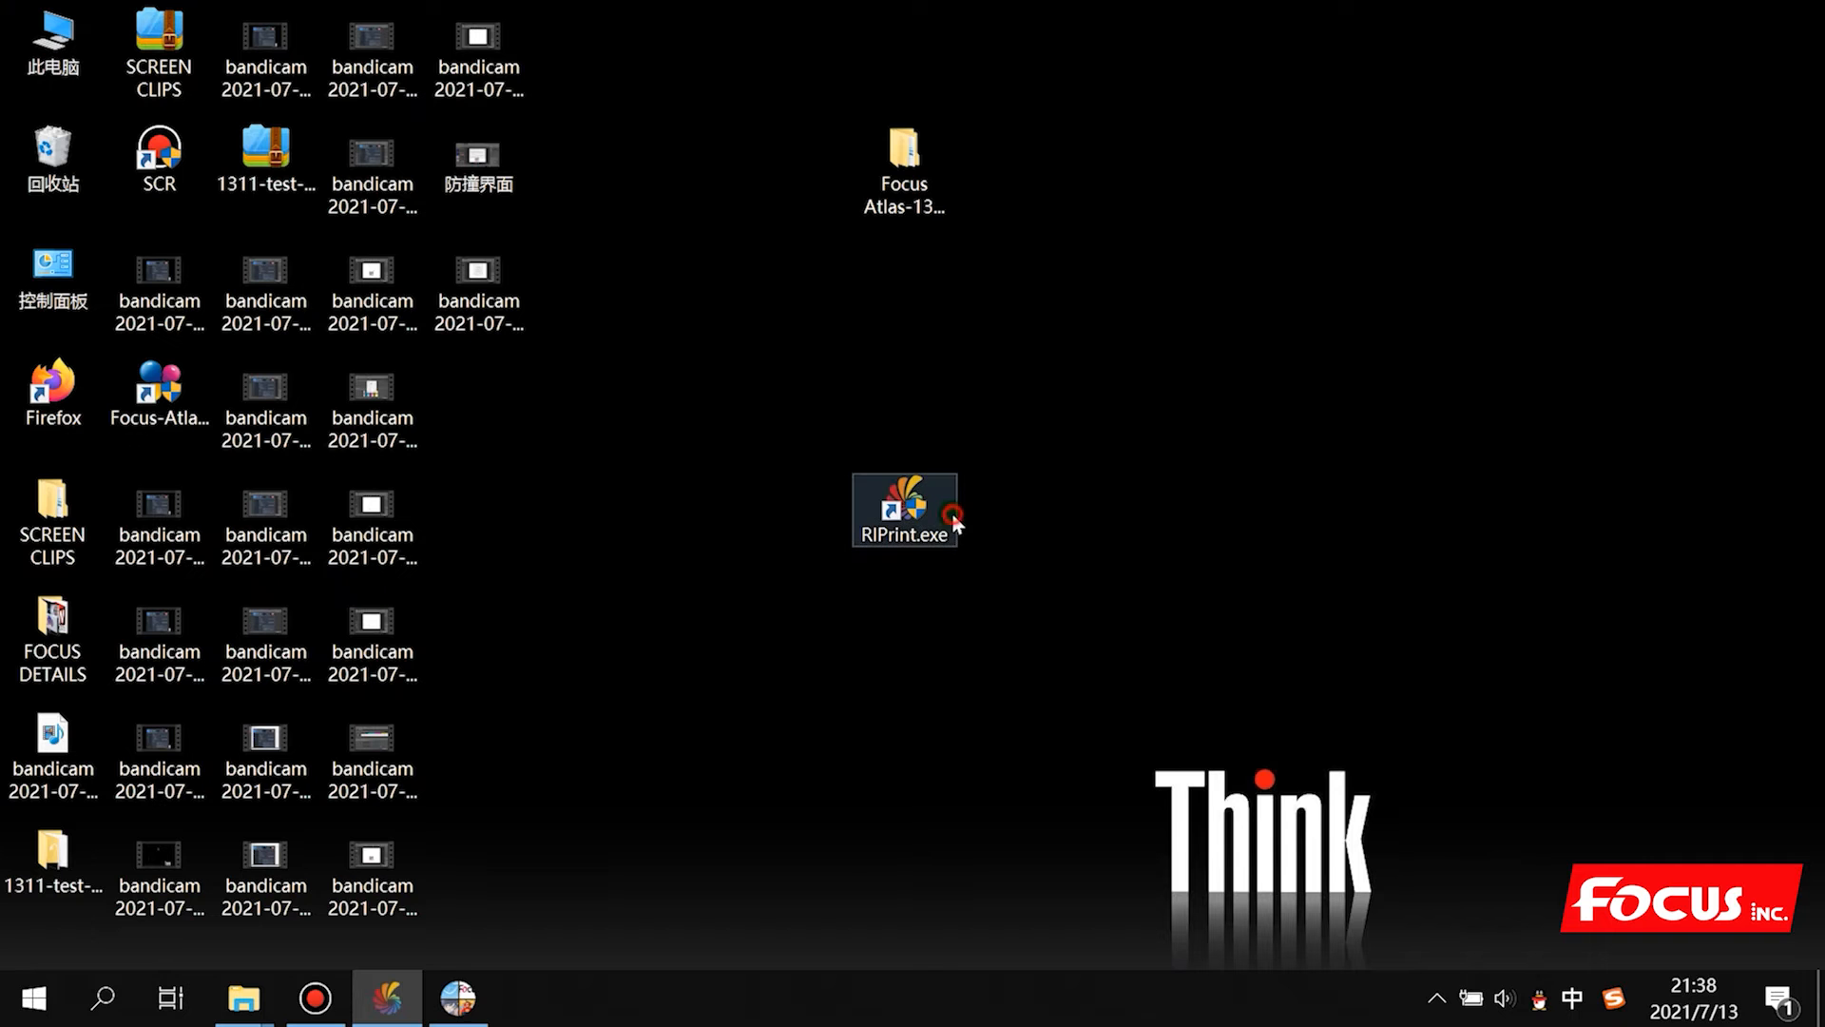
left_click(631, 546)
left_click(7, 1011)
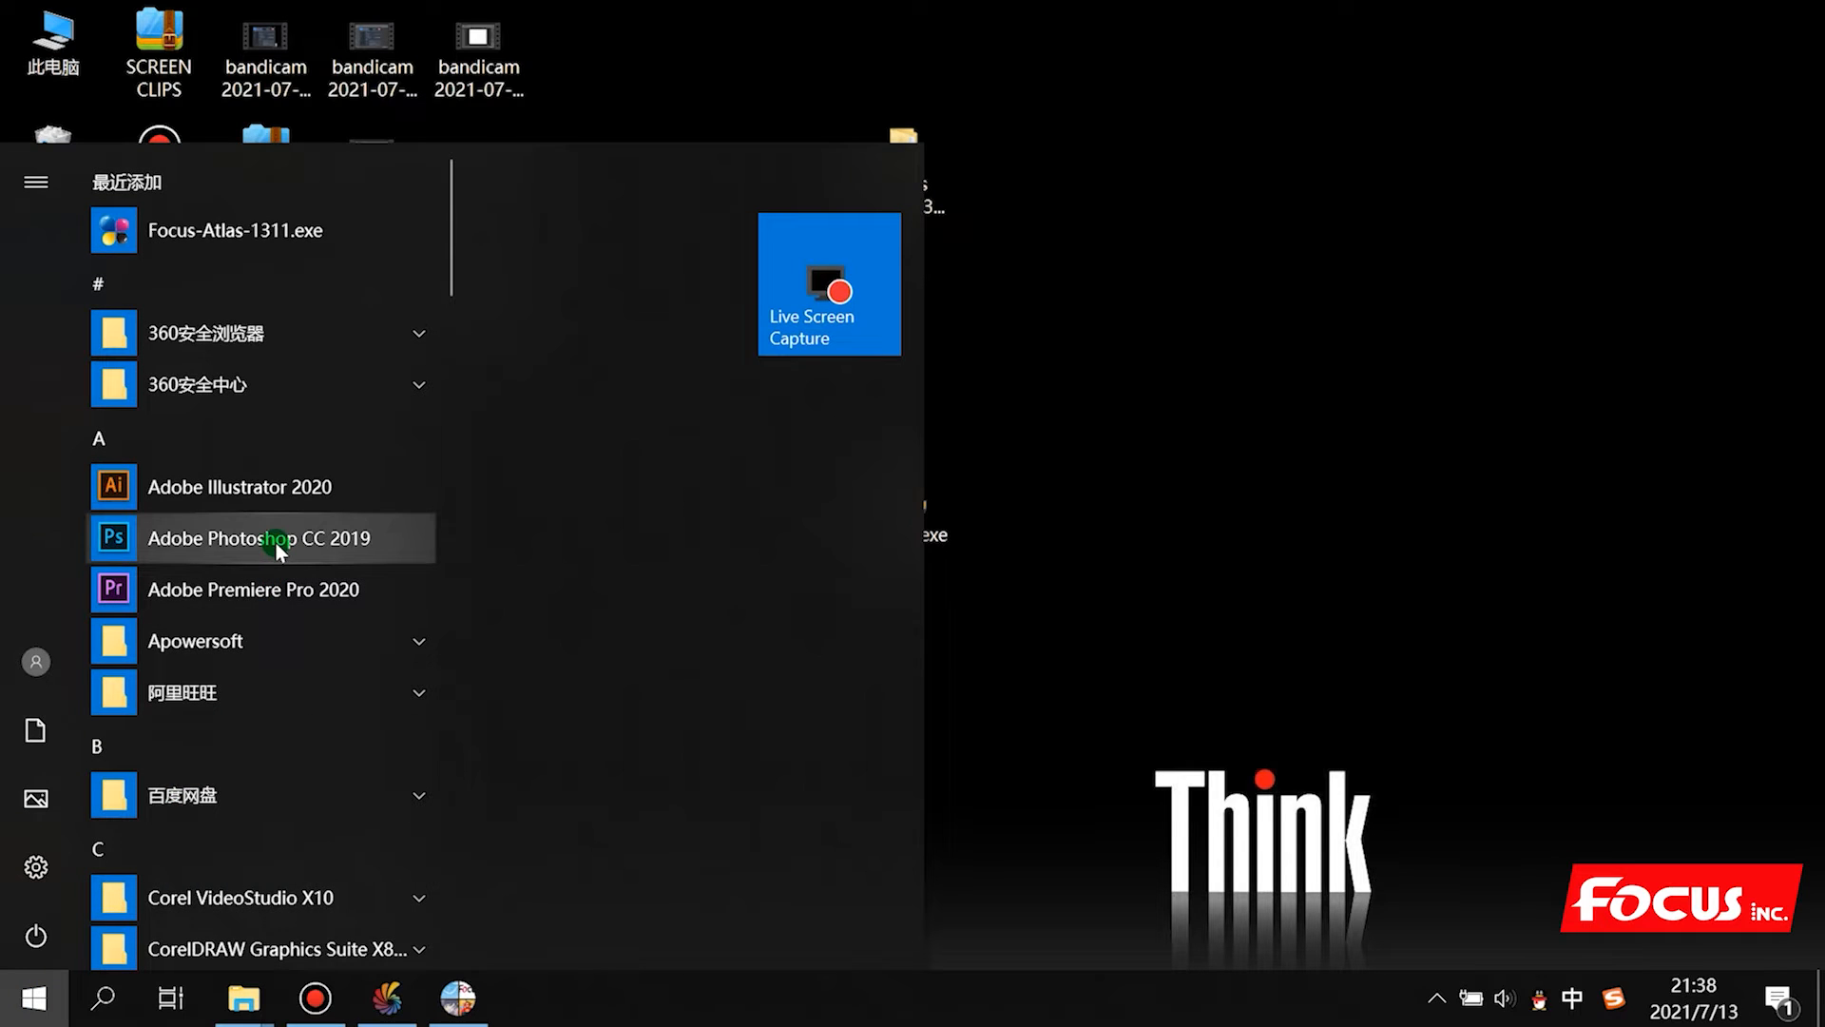
left_click(276, 540)
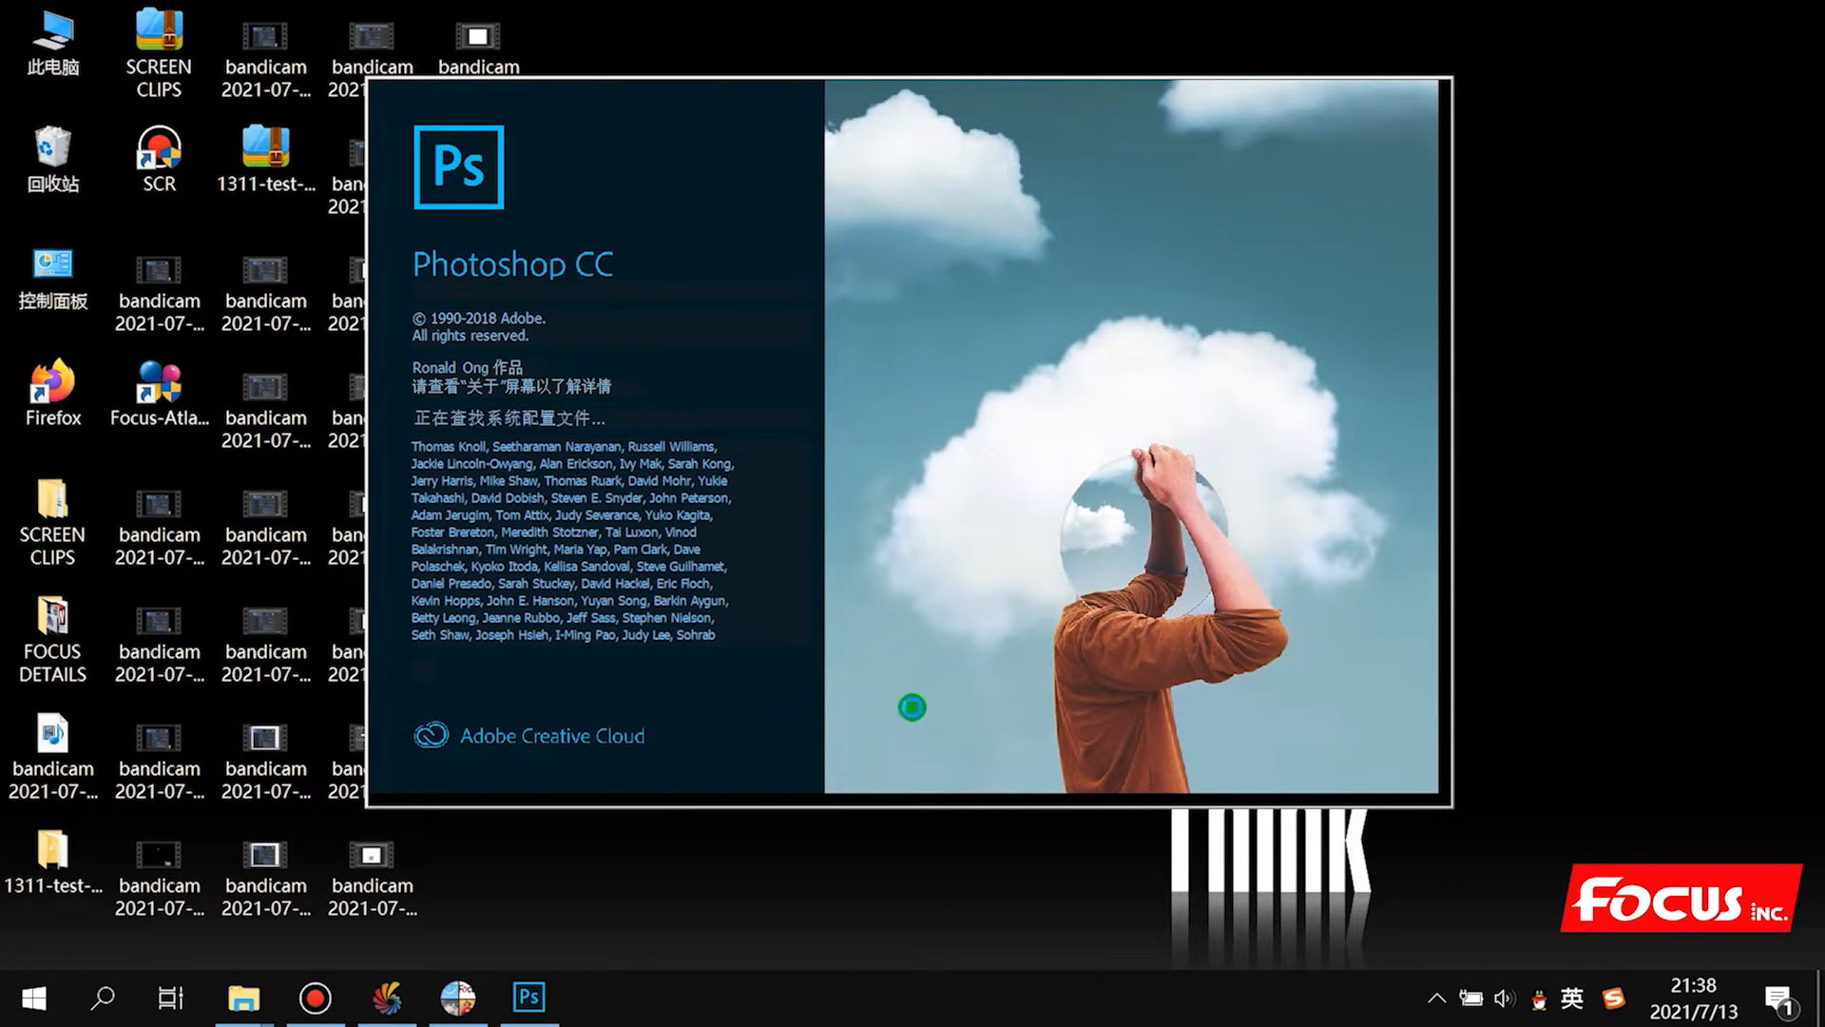
right_click(1539, 996)
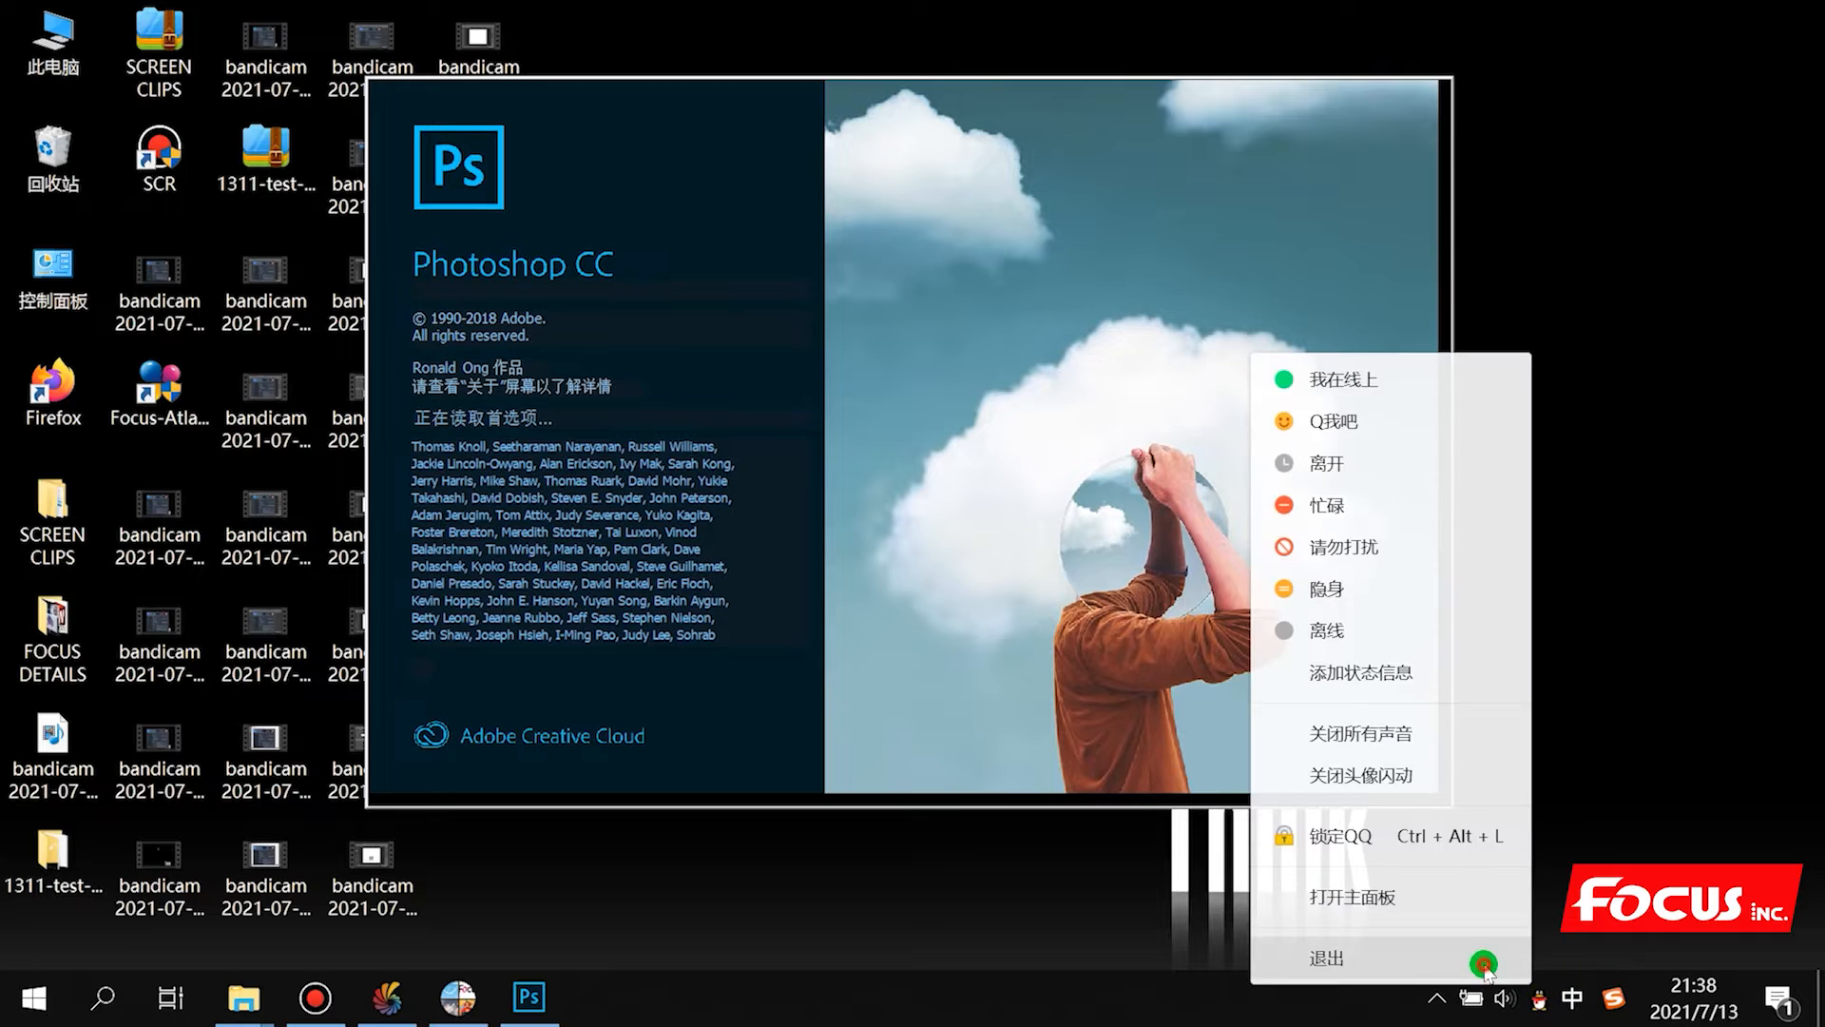
left_click(1327, 958)
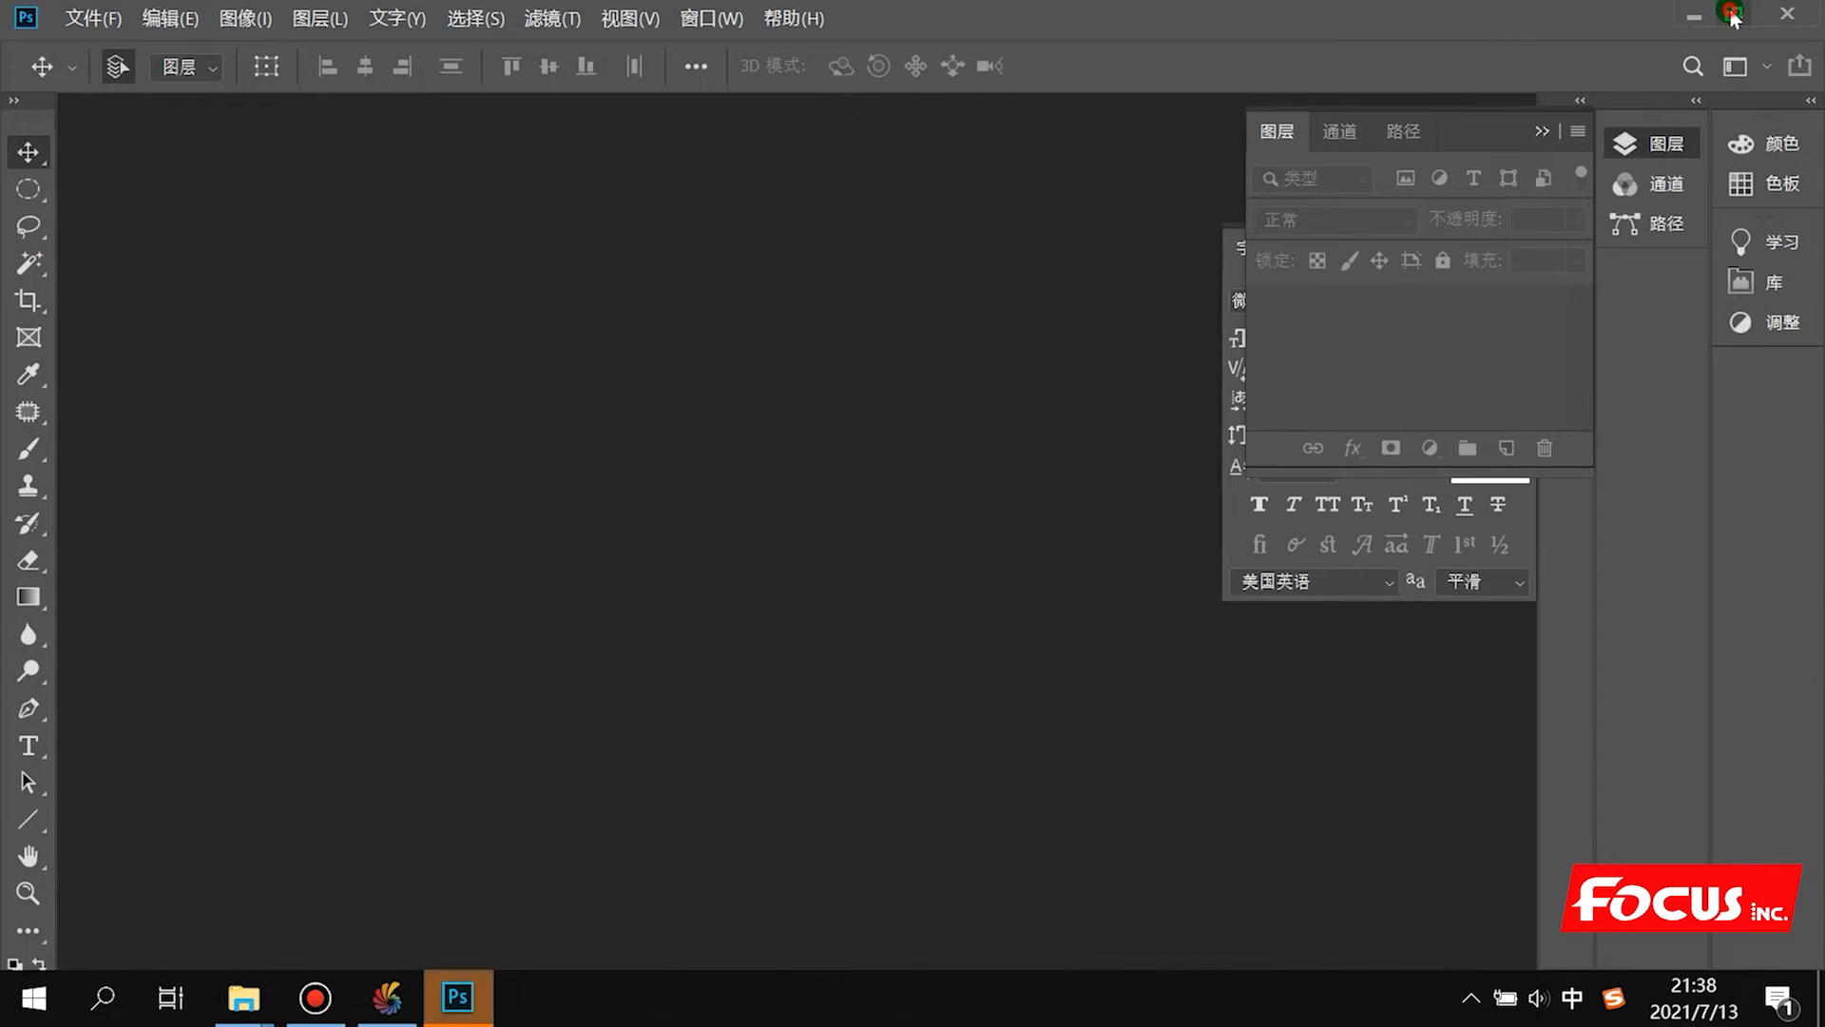
Step: Restore the Photoshop window to a smaller size and open the 5. Test print file folder inside Focus Atlas-1311 Support
left_click(1735, 17)
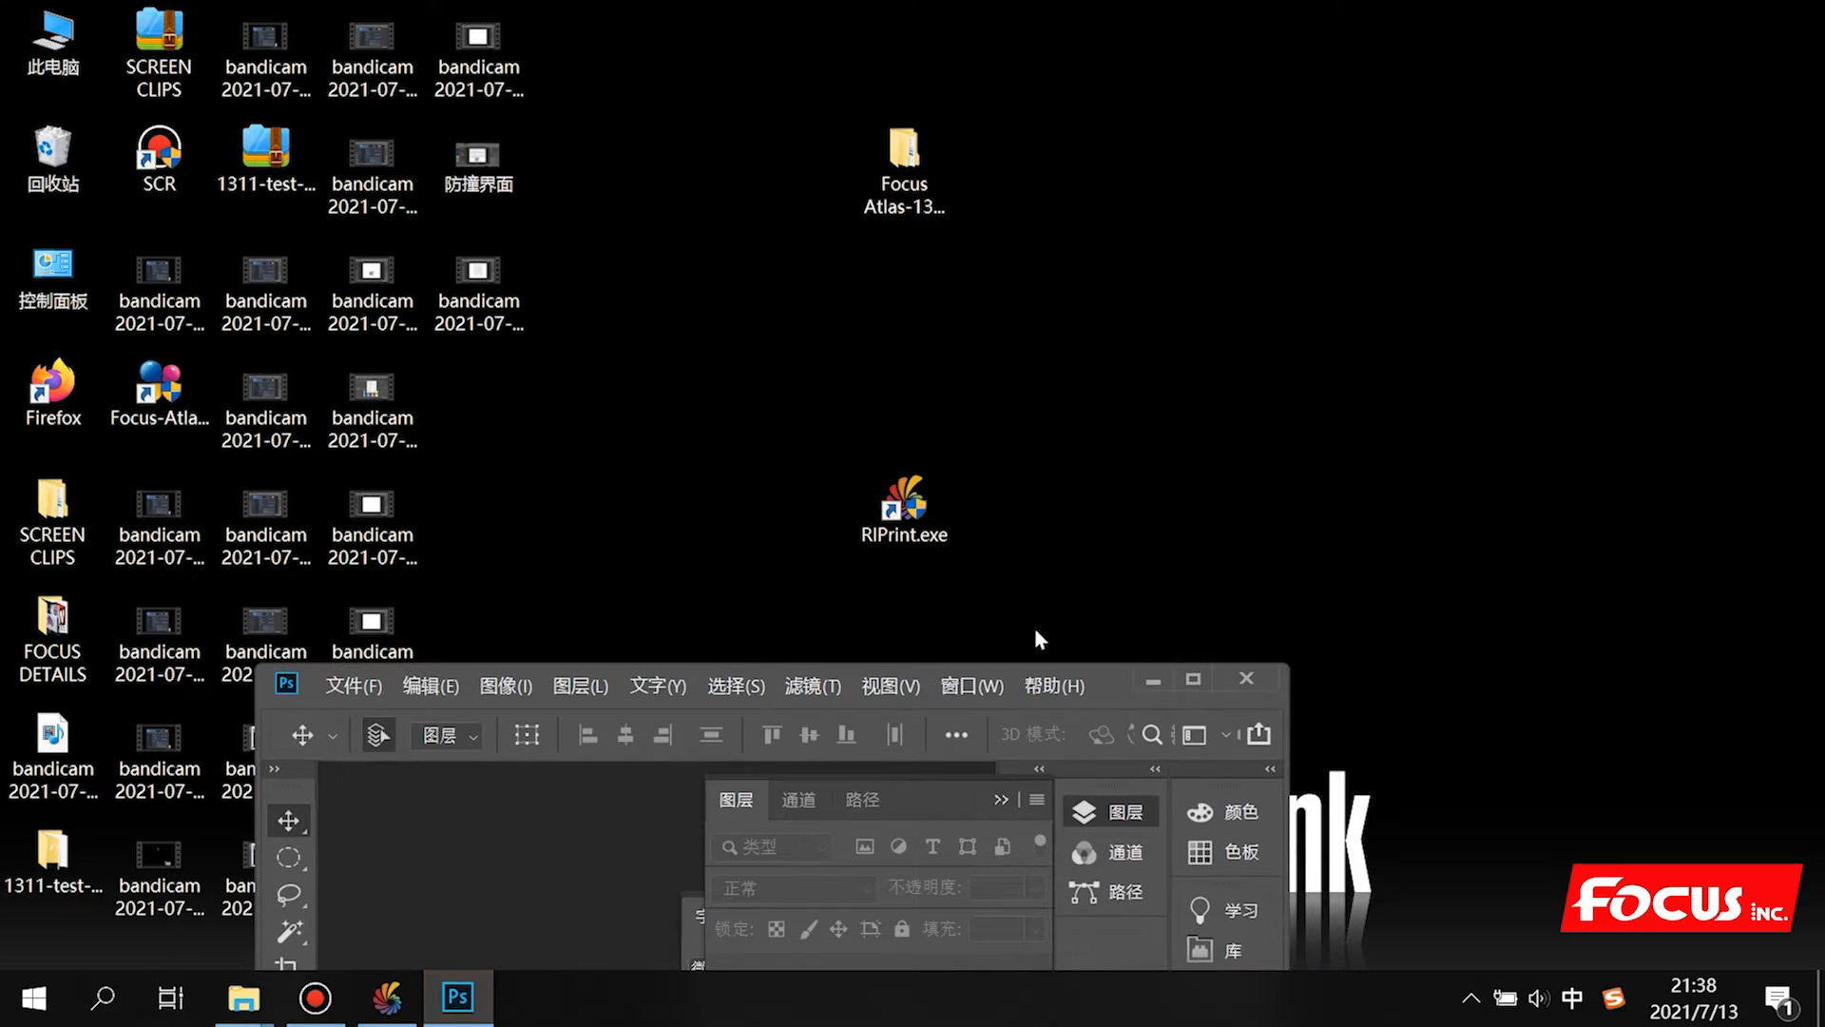
double_click(930, 186)
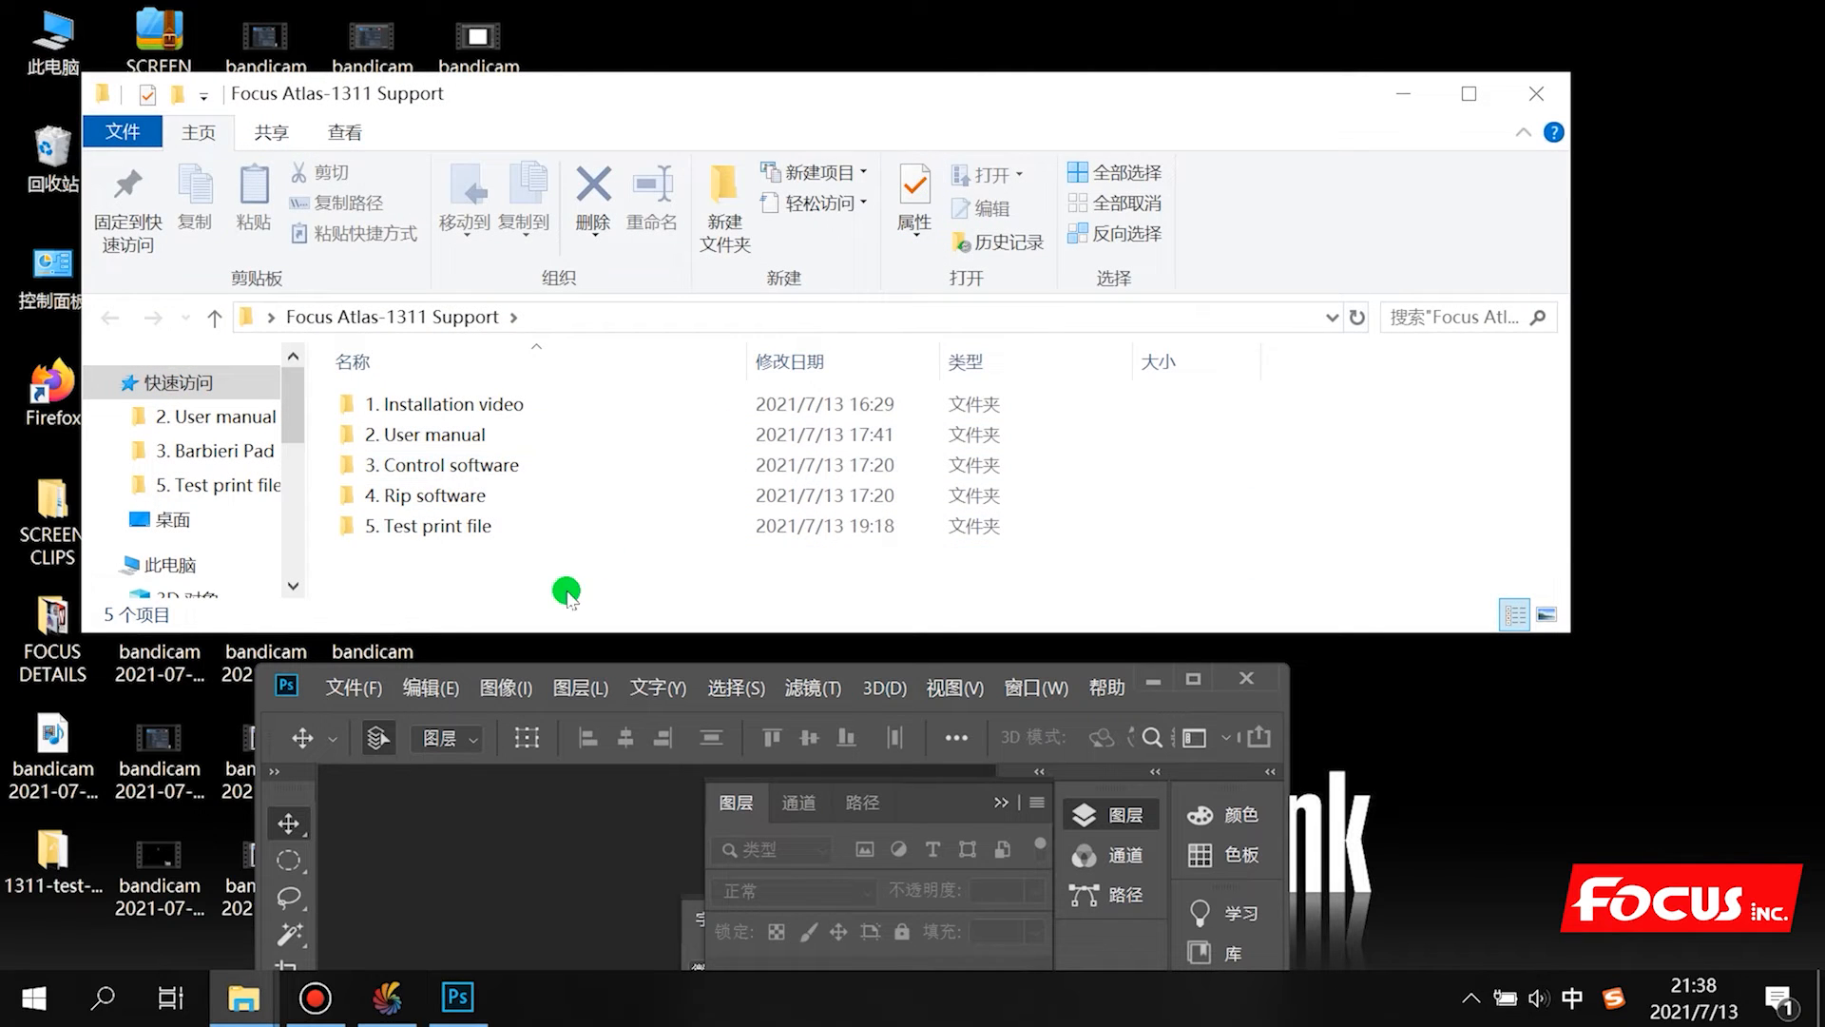
double_click(481, 524)
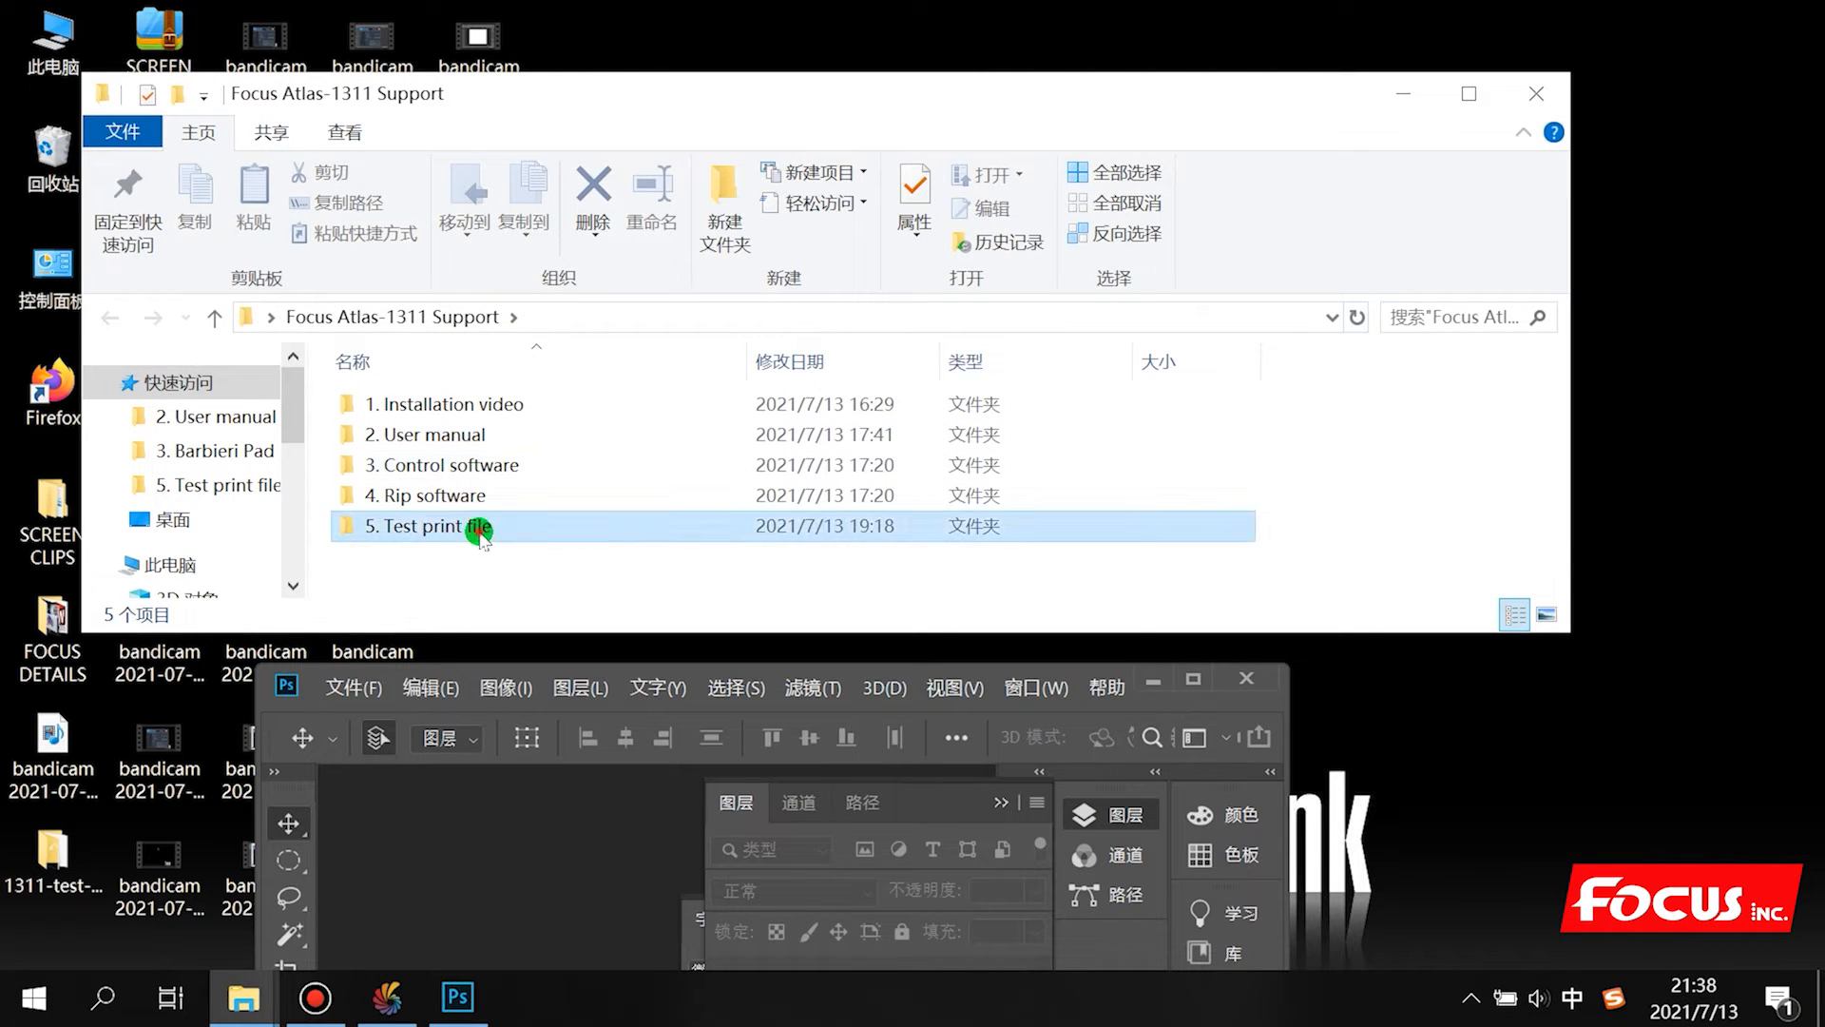
Step: Check the file properties of the PRN version of TEST File girl-v-w, then close them
left_click(1034, 478)
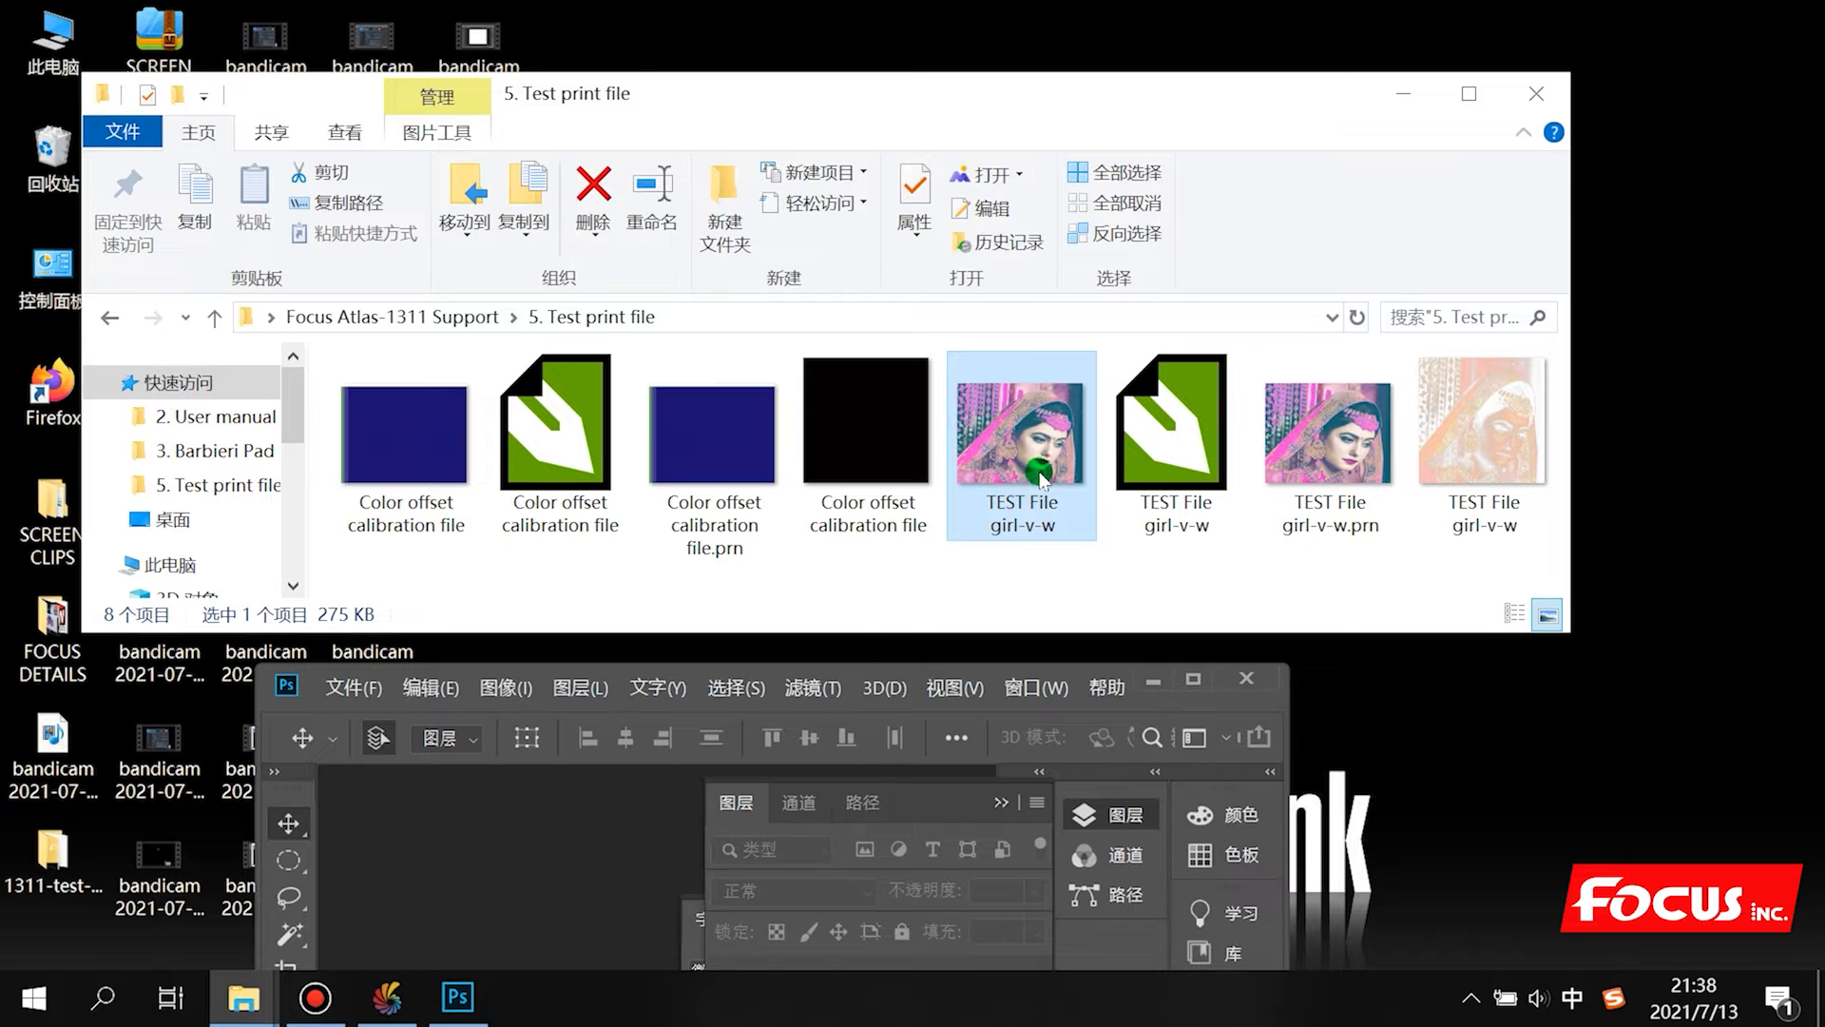
mouse_move(1040, 440)
left_mouse_down()
mouse_move(720, 749)
mouse_move(1054, 368)
mouse_move(1020, 461)
left_mouse_up()
left_click(1171, 447)
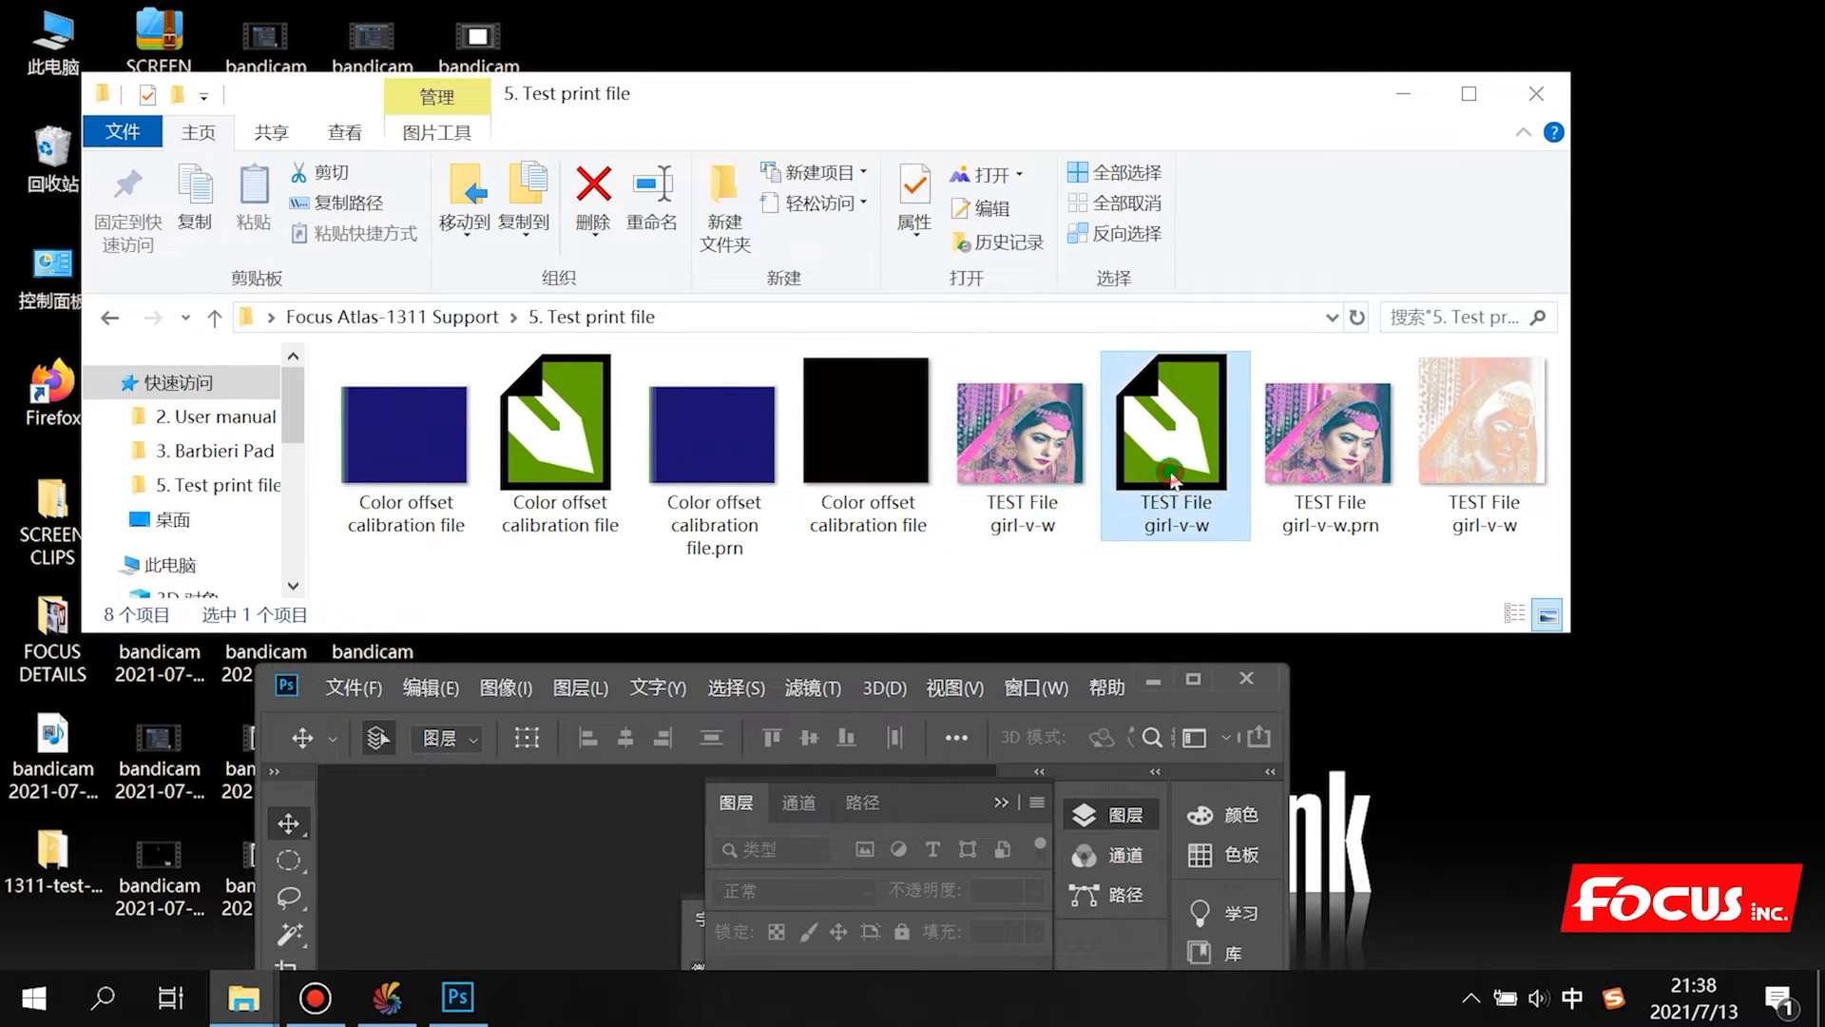
right_click(1171, 454)
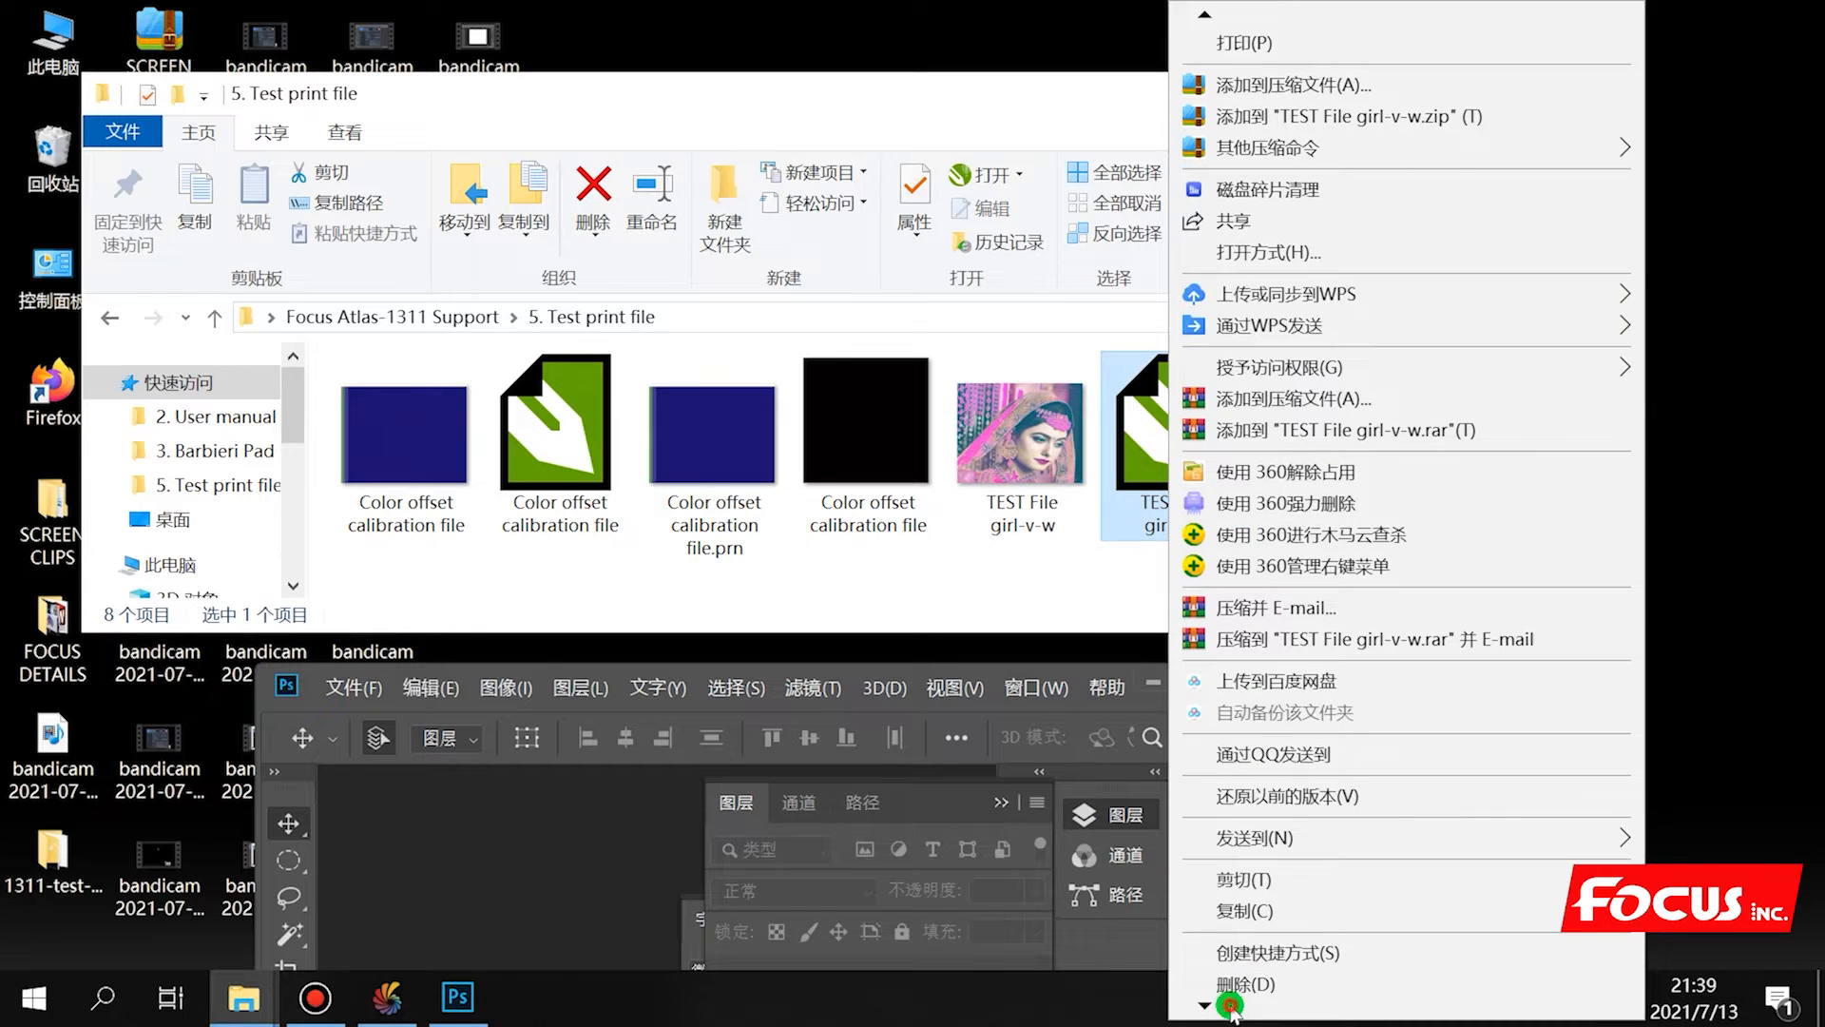
scroll(1226, 988, "down", 5)
left_click(1235, 970)
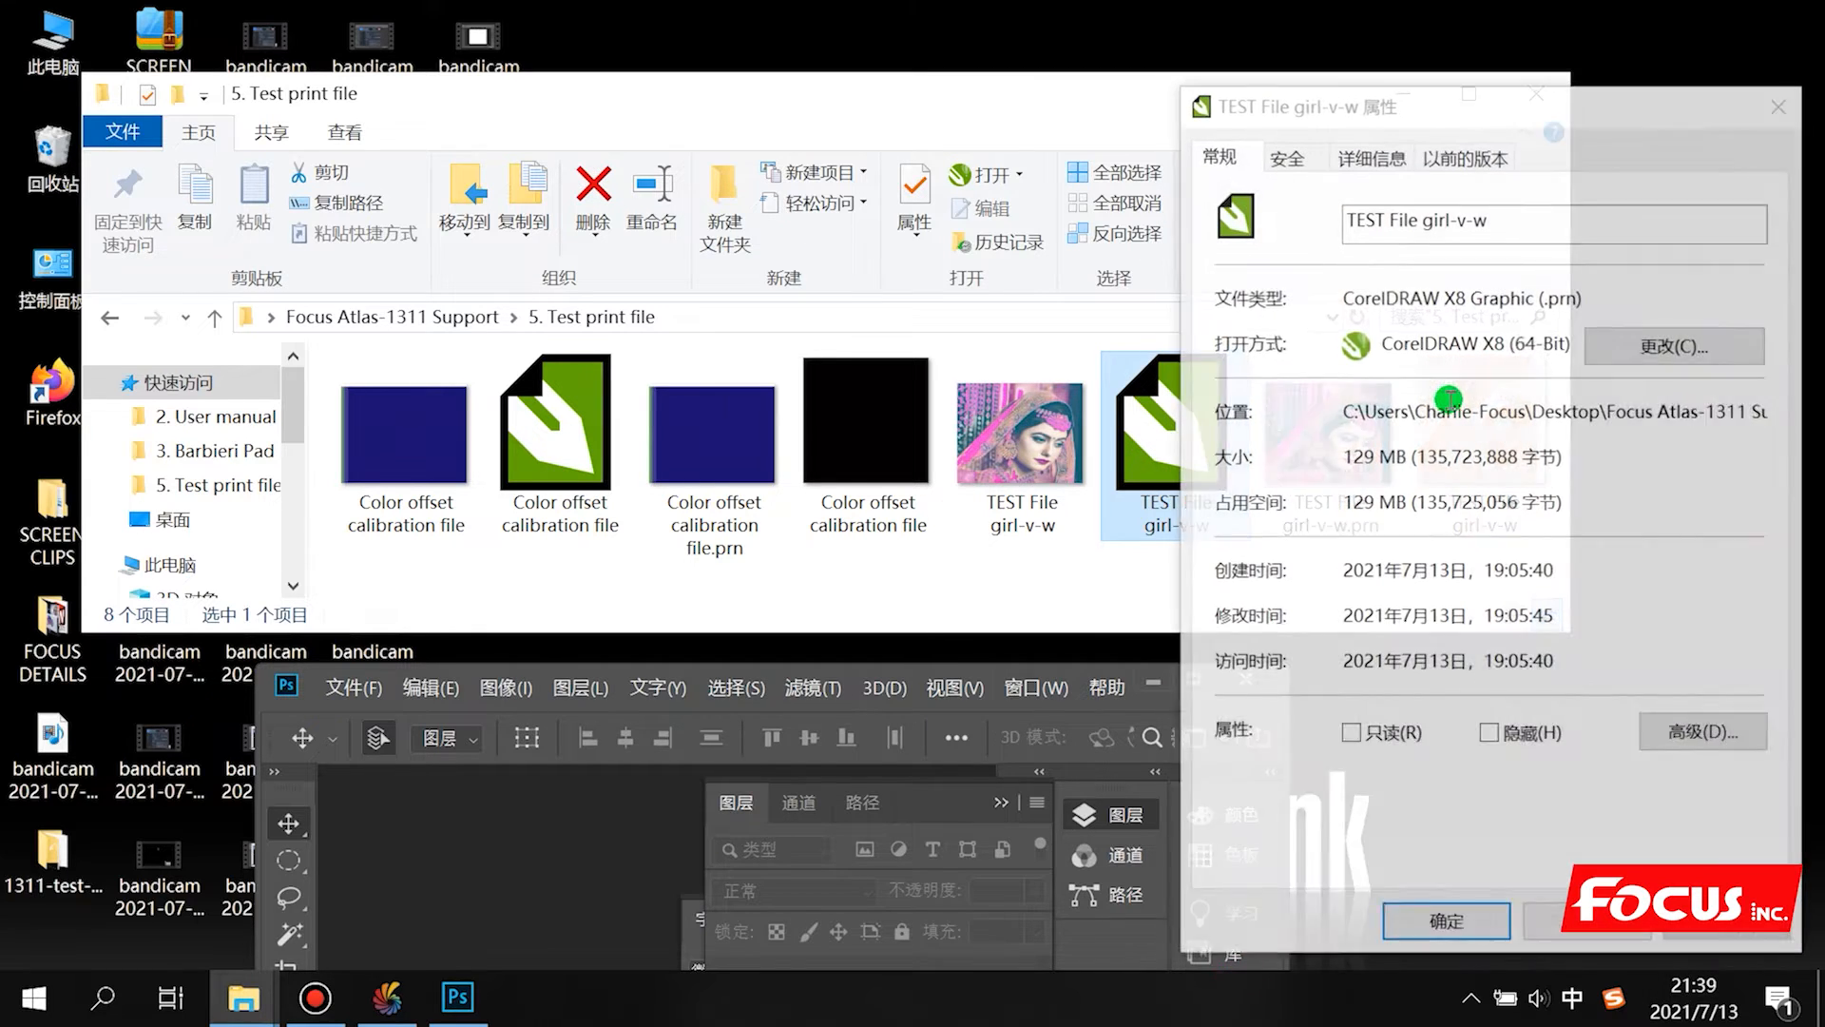
left_click(1781, 103)
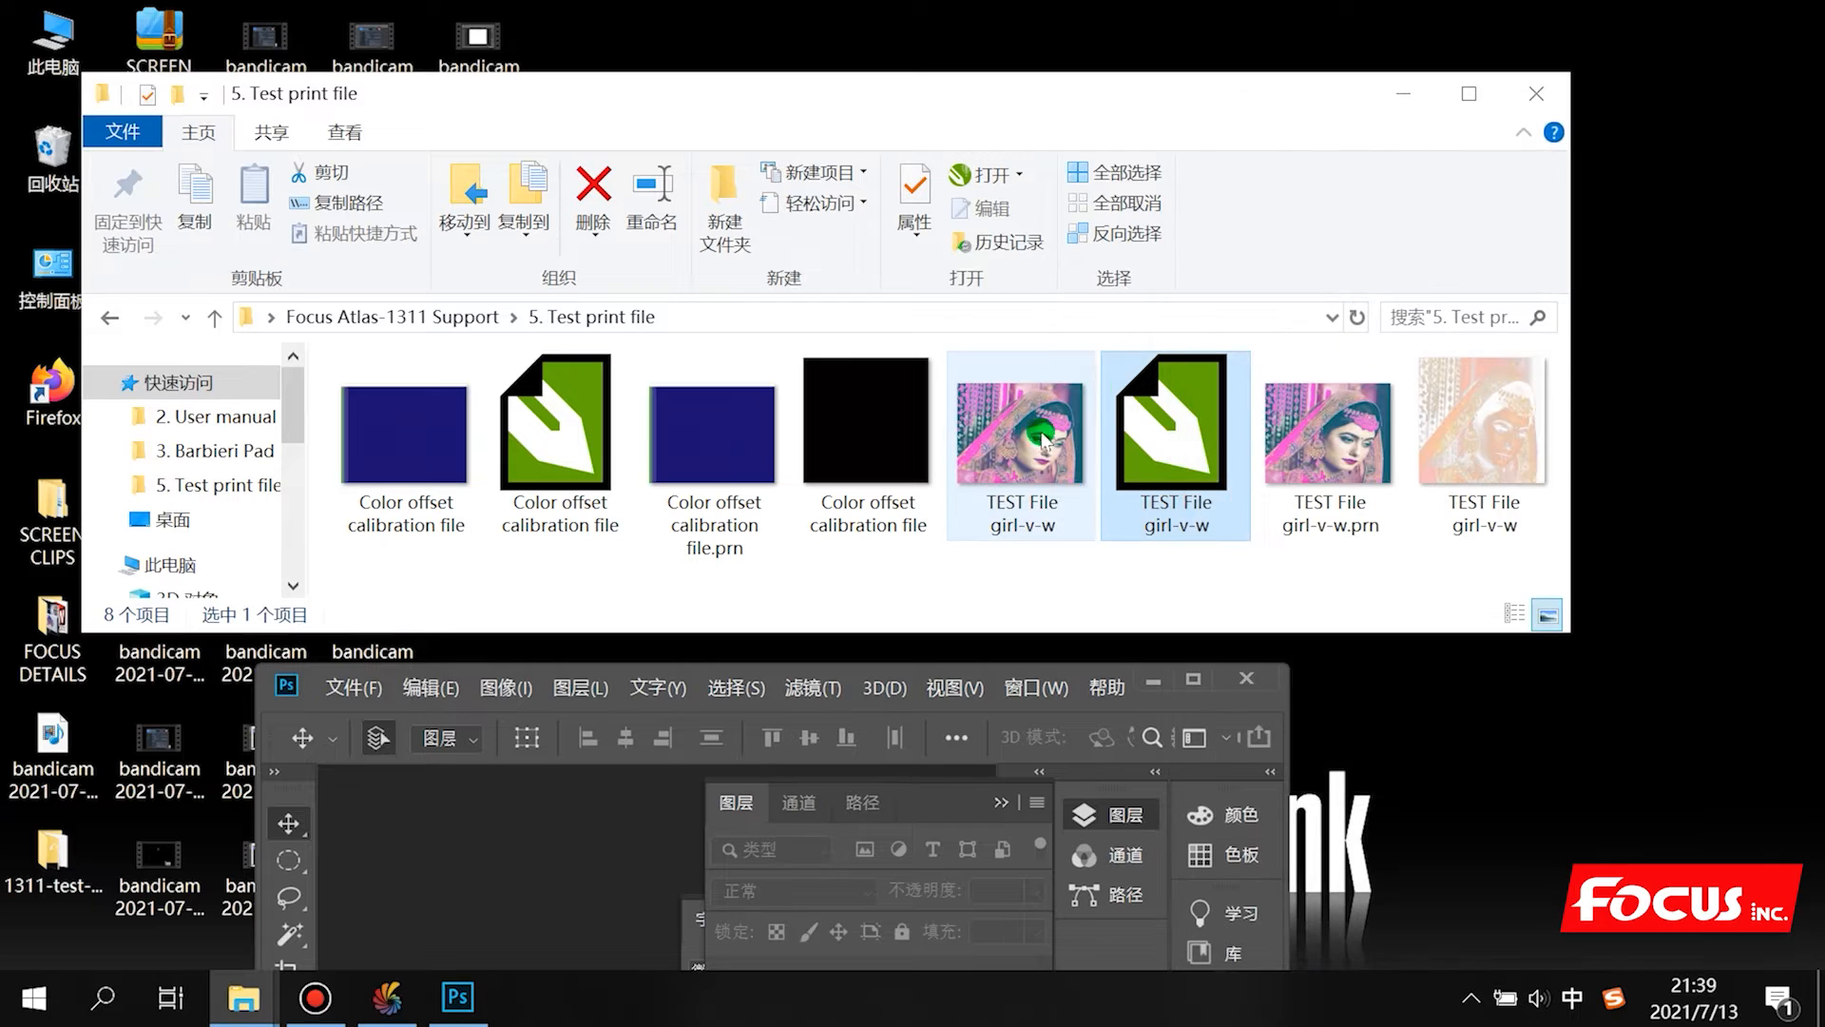
Step: Preview the BMP and TIF versions of TEST File girl-v-w in the image viewer, closing each preview
left_click(1043, 442)
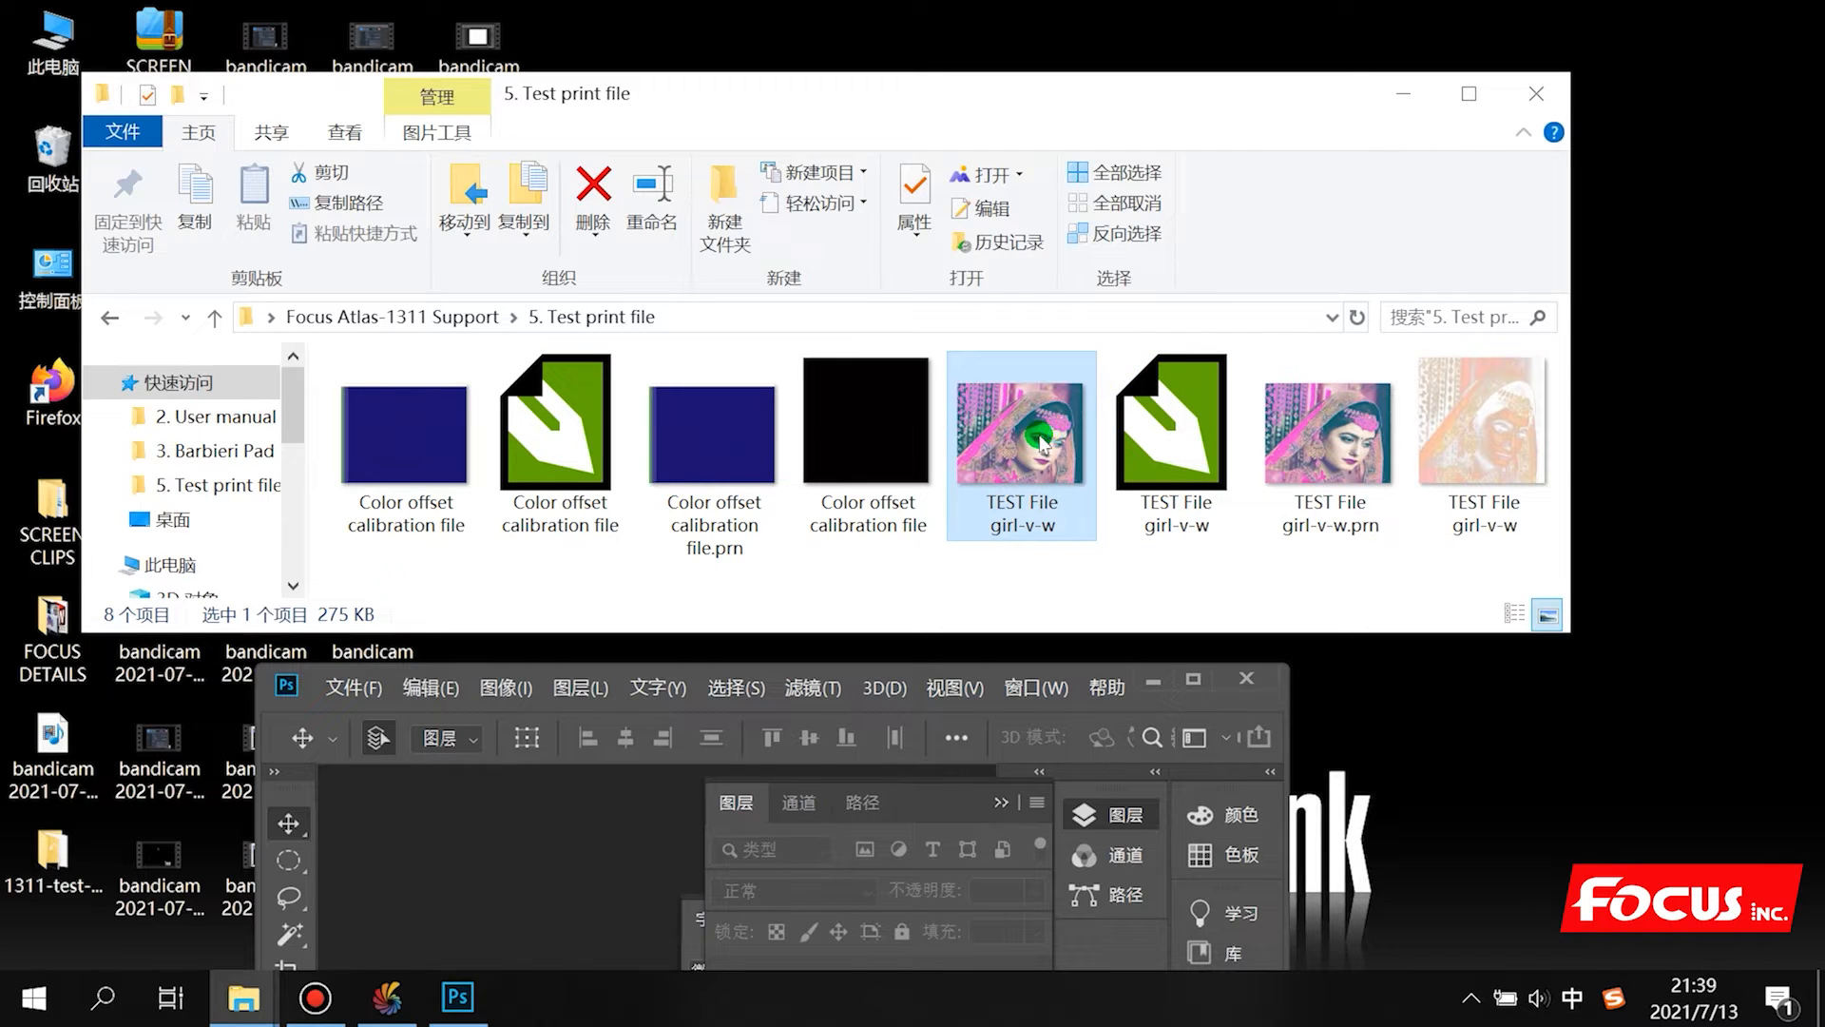
double_click(1043, 442)
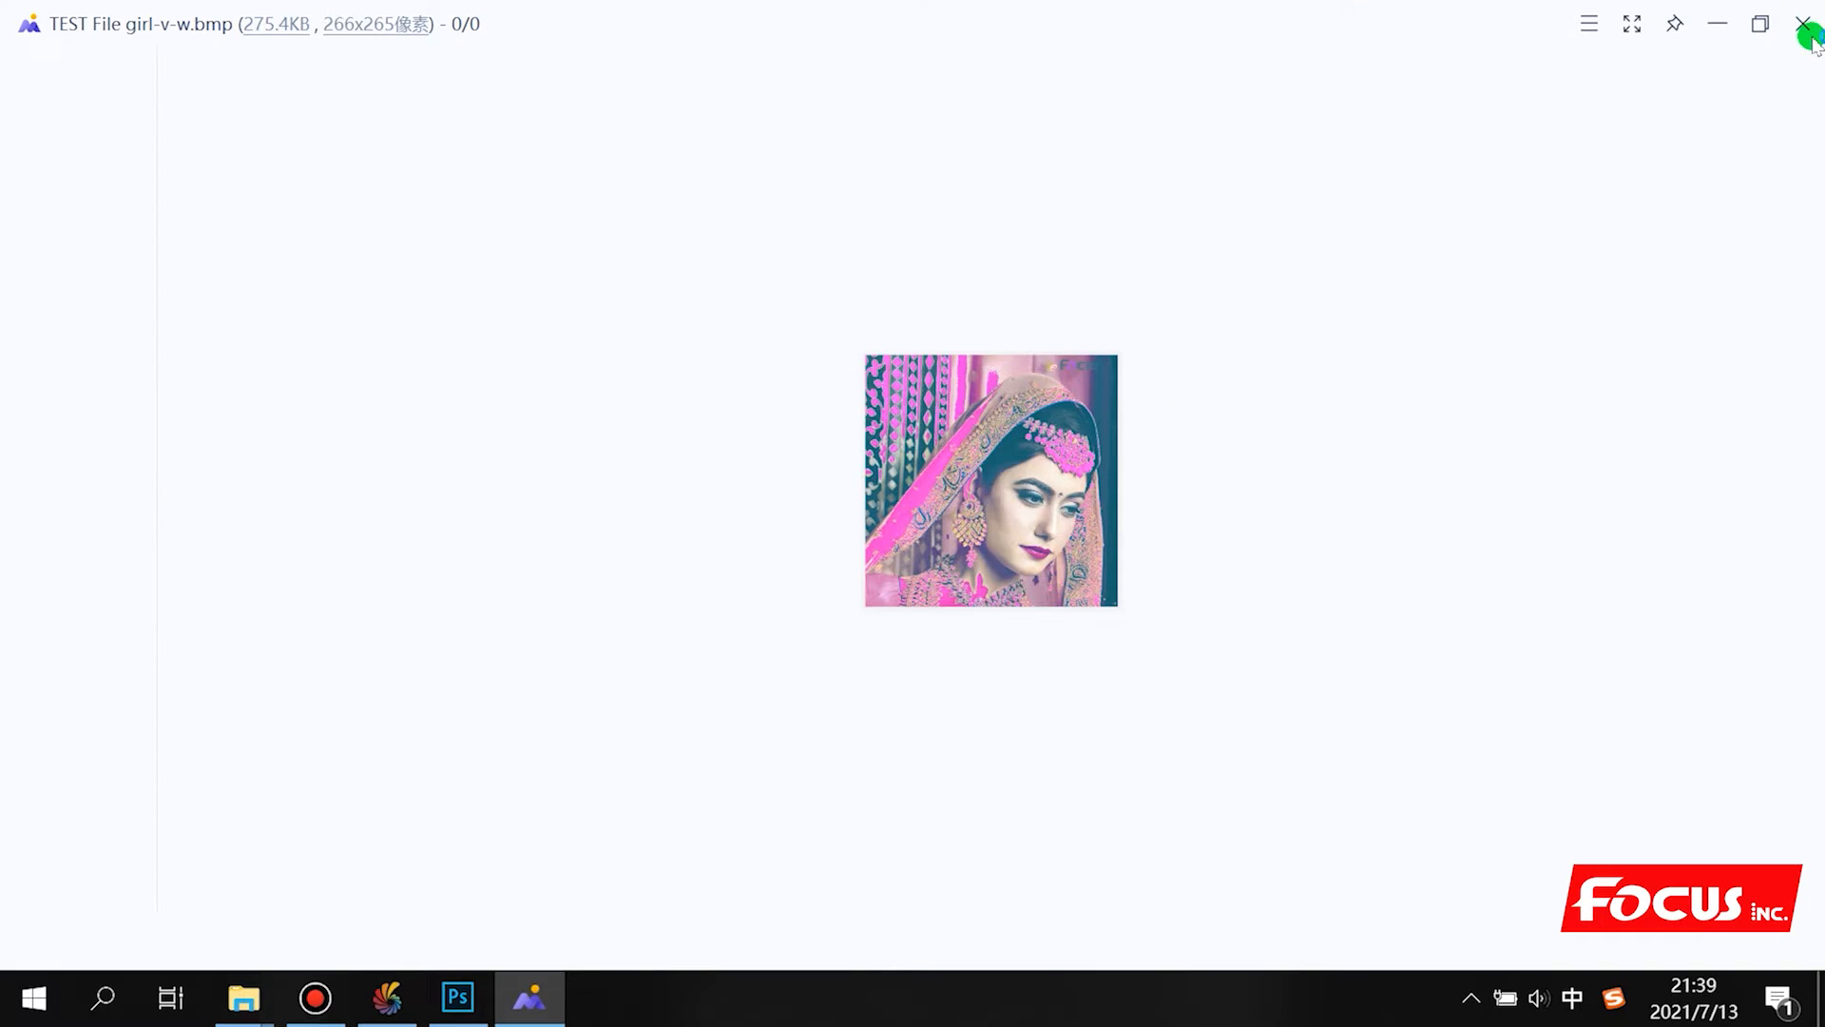
left_click(1804, 22)
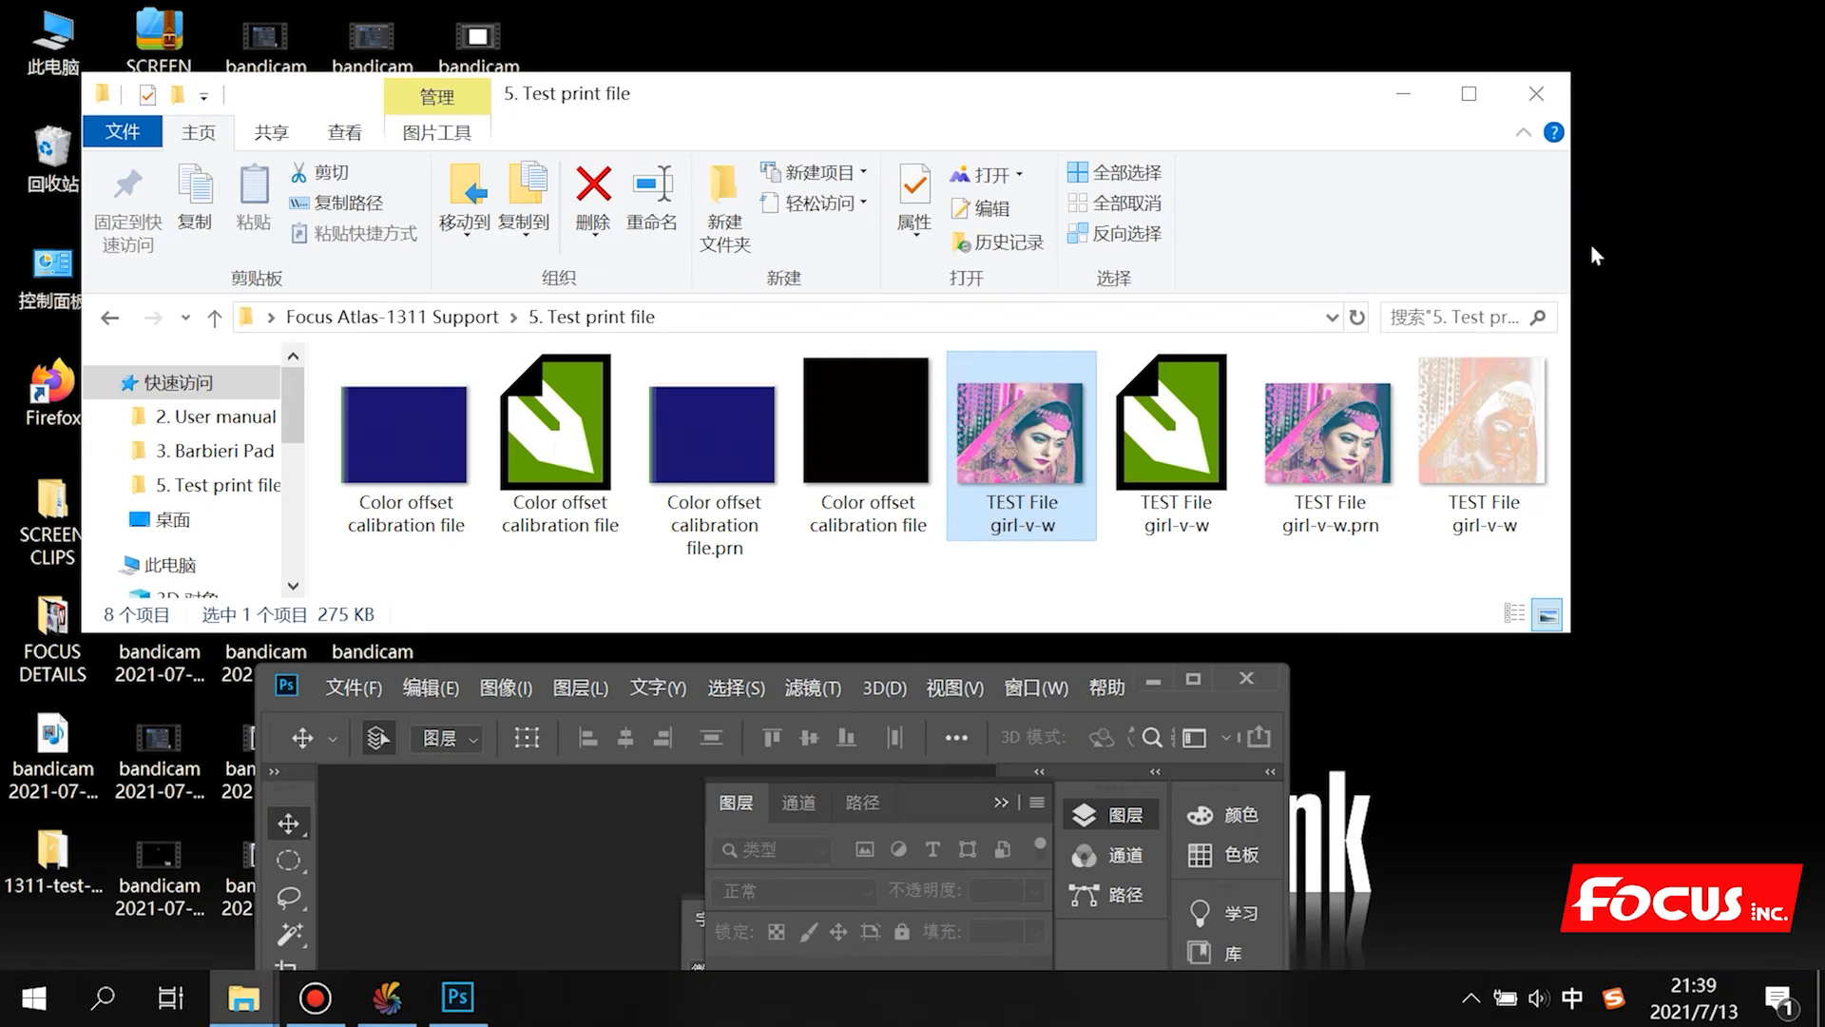
left_click(1491, 431)
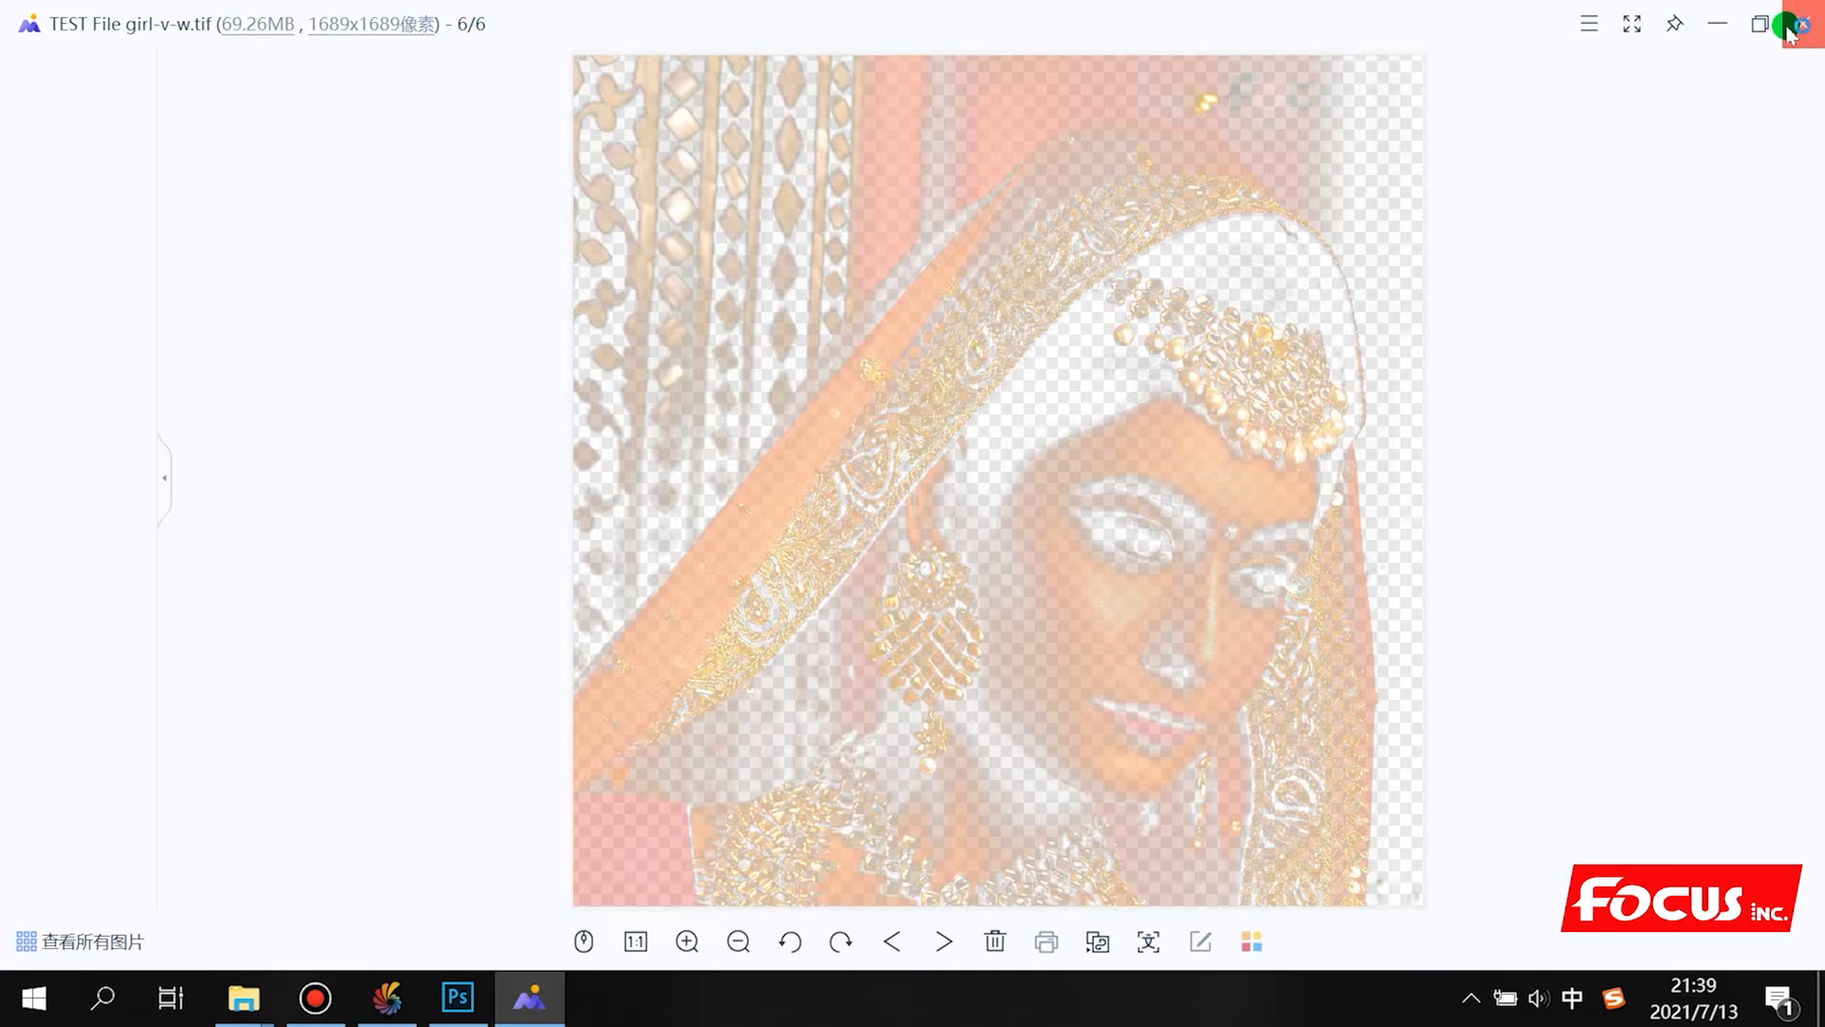
left_click(1802, 24)
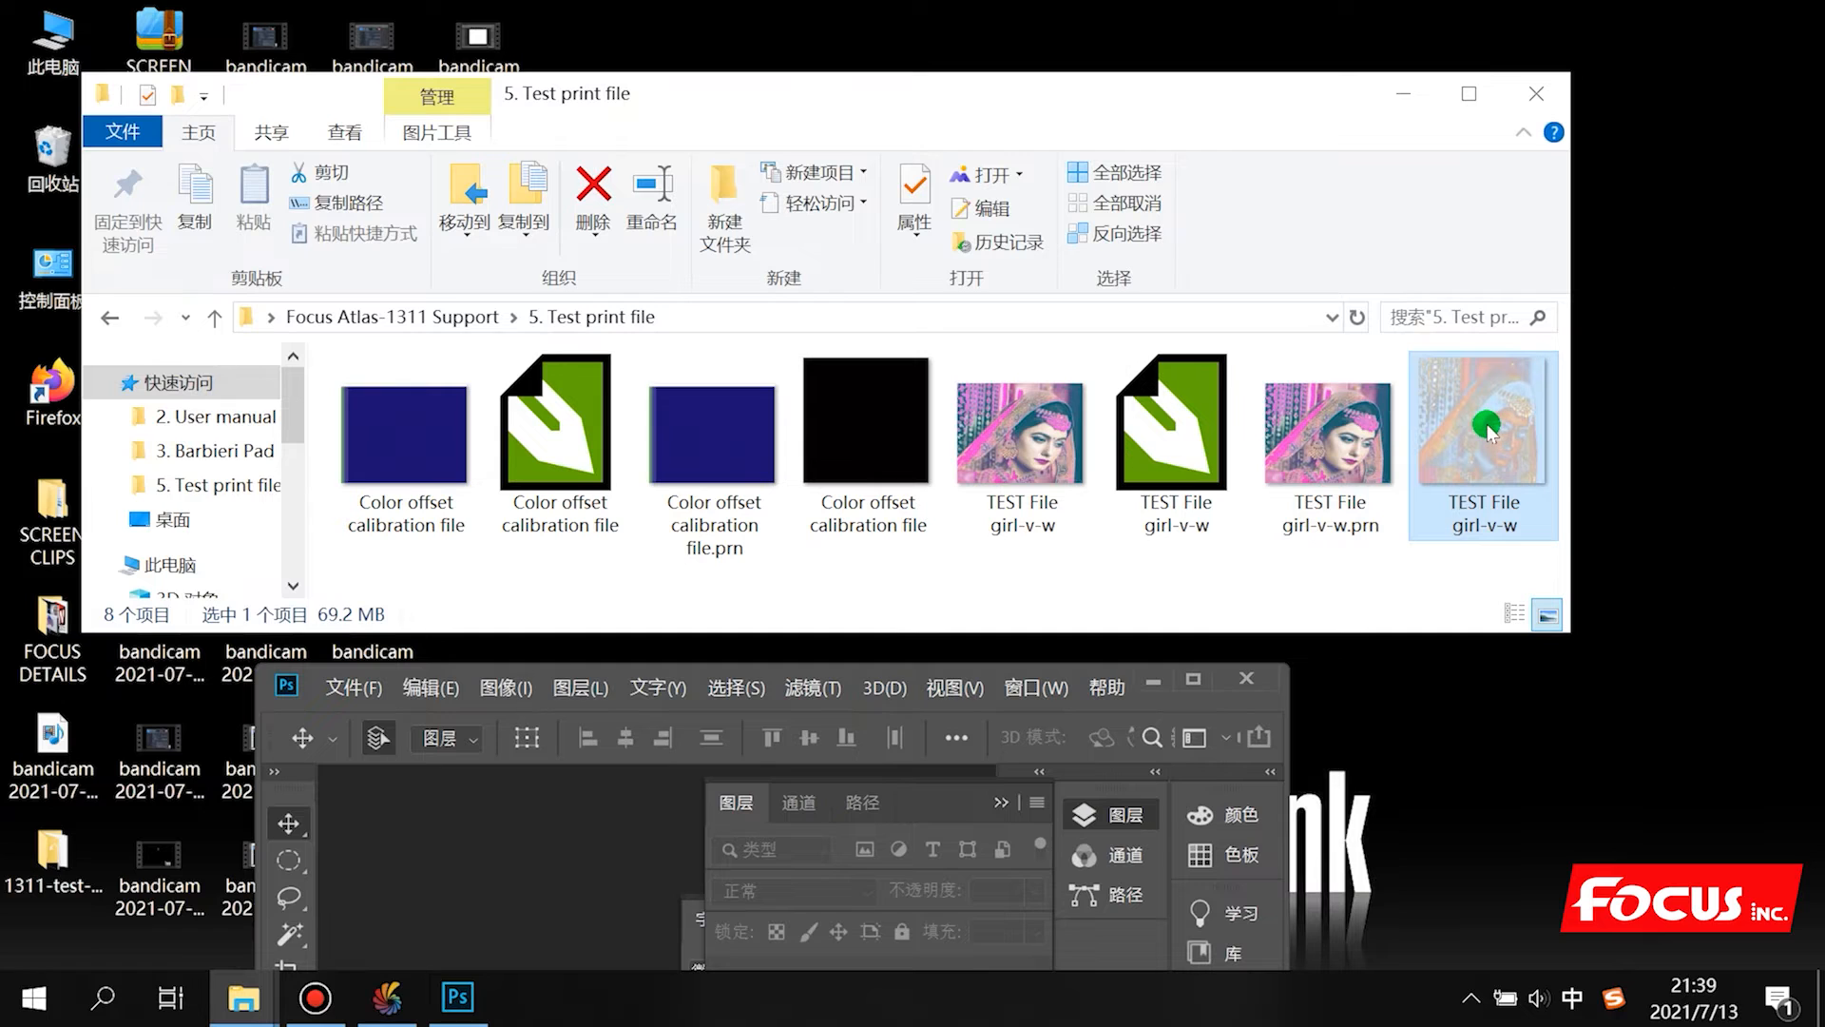
Step: Open TEST File girl-v-w.tif in Photoshop, maximize the window, and show its channels in an enlarged panel
left_click_drag(1458, 413, 533, 880)
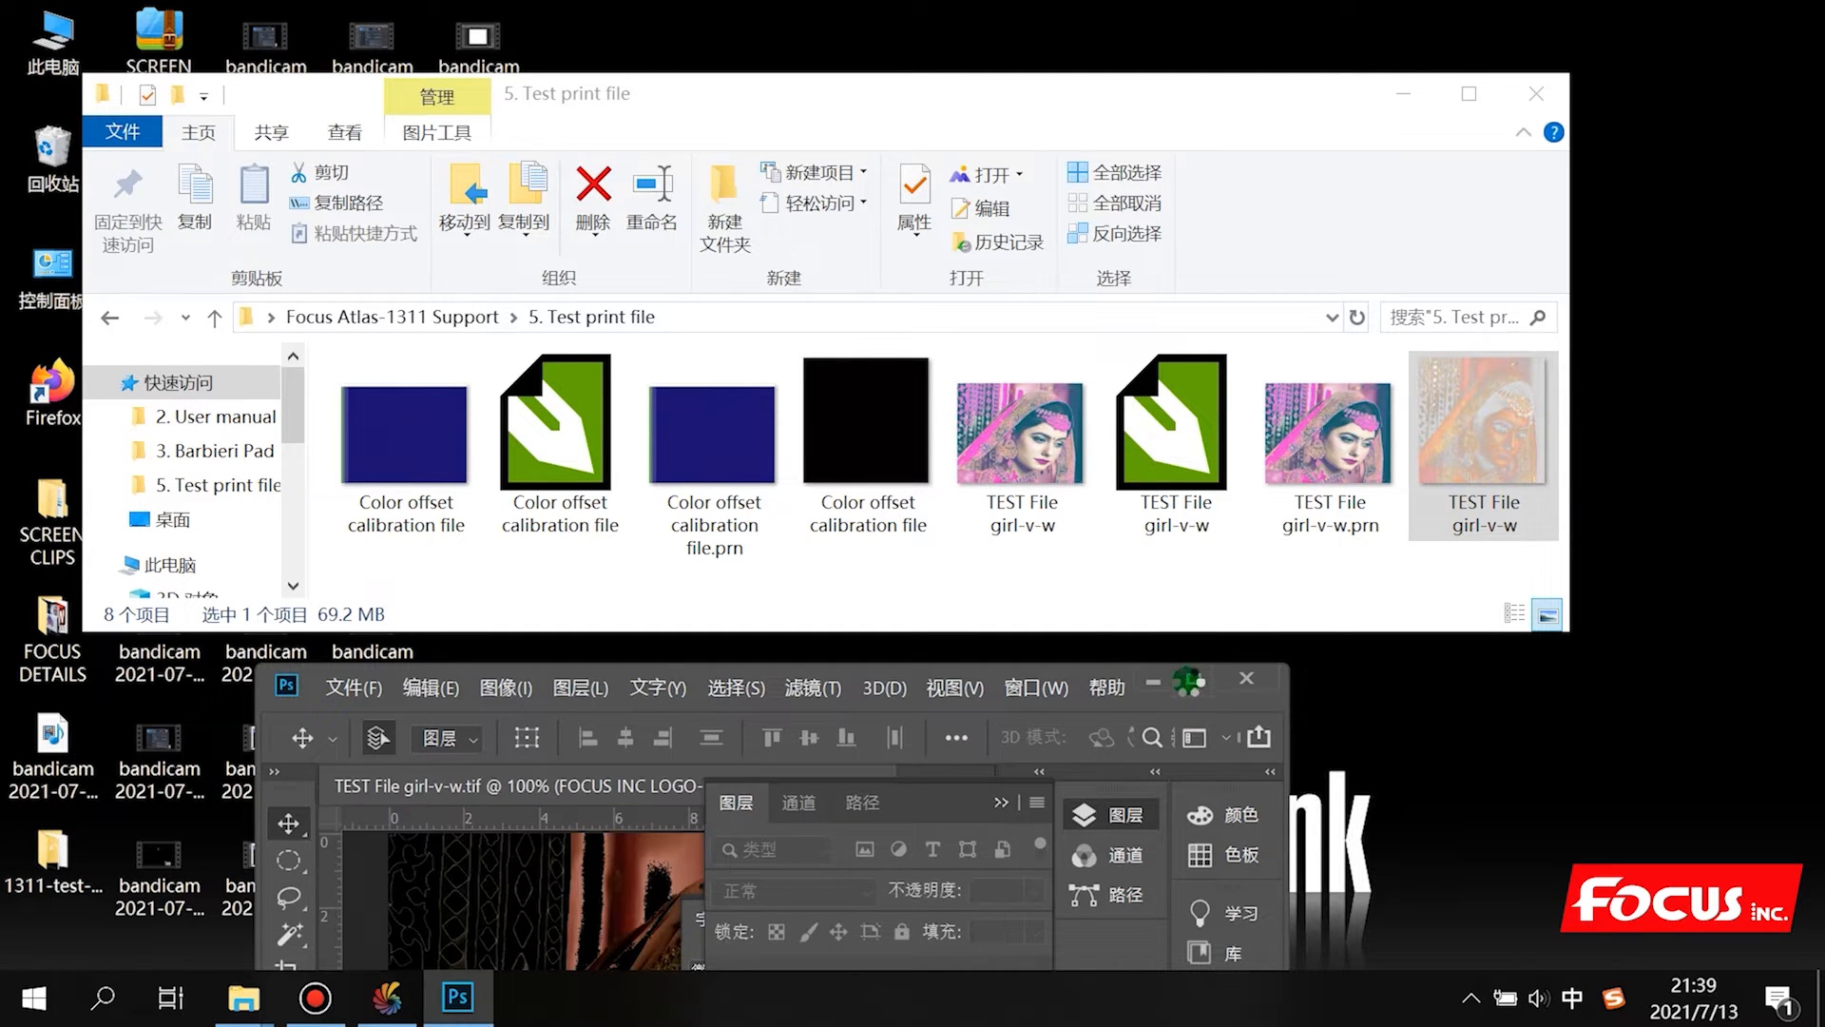
double_click(1193, 689)
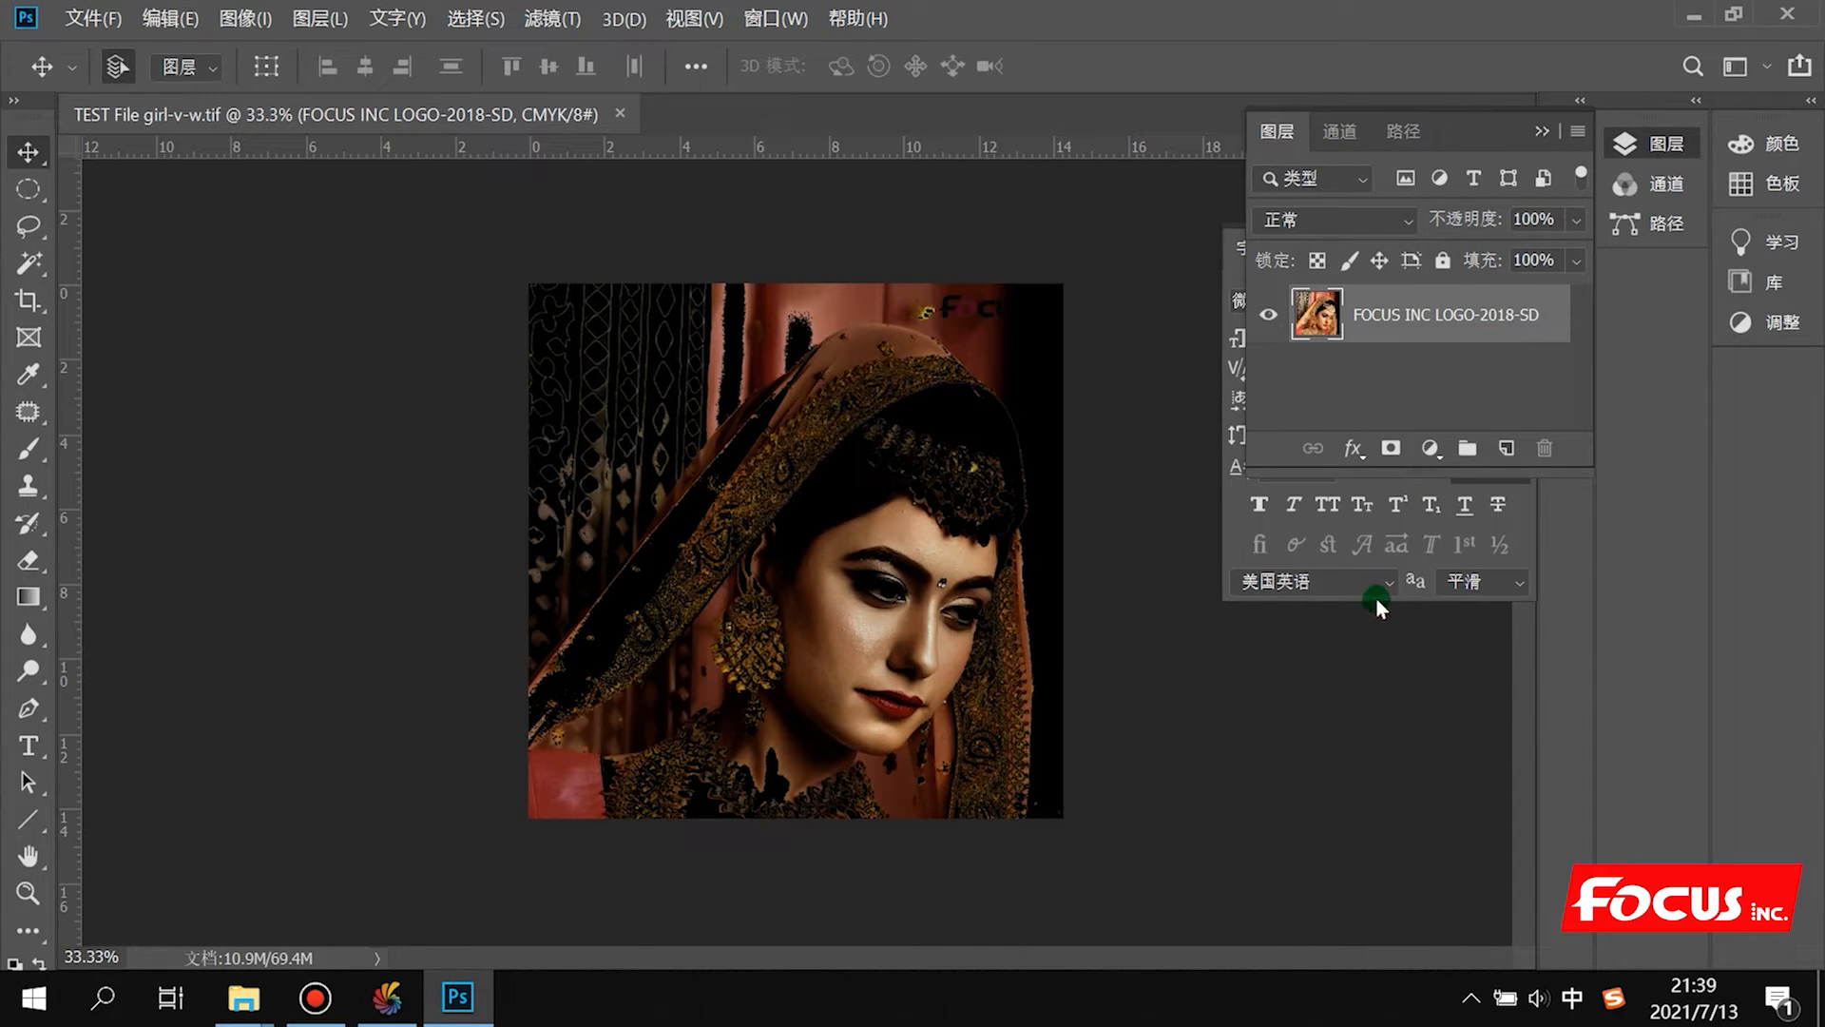
left_click_drag(1577, 475, 1562, 685)
left_click(1335, 141)
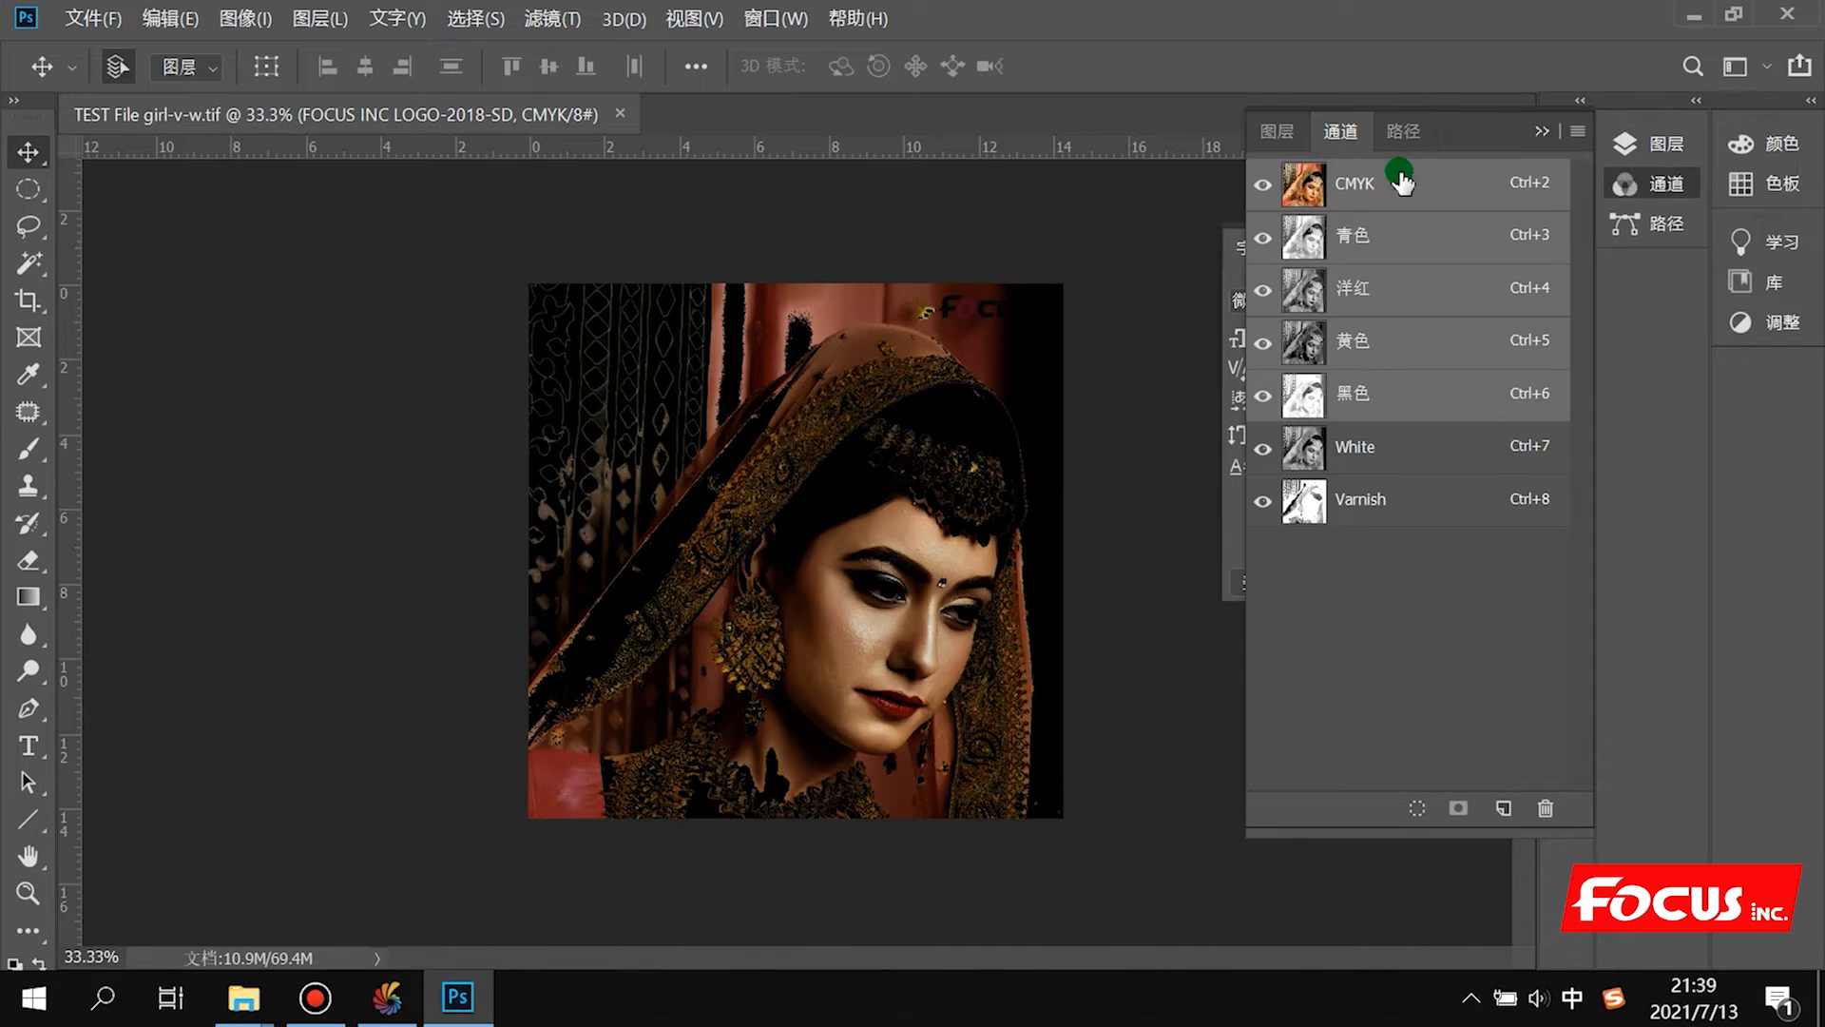
Step: Select the White channel and toggle the White and Varnish channels off and on to compare their effect on the image
left_click(1297, 461)
left_click(1264, 449)
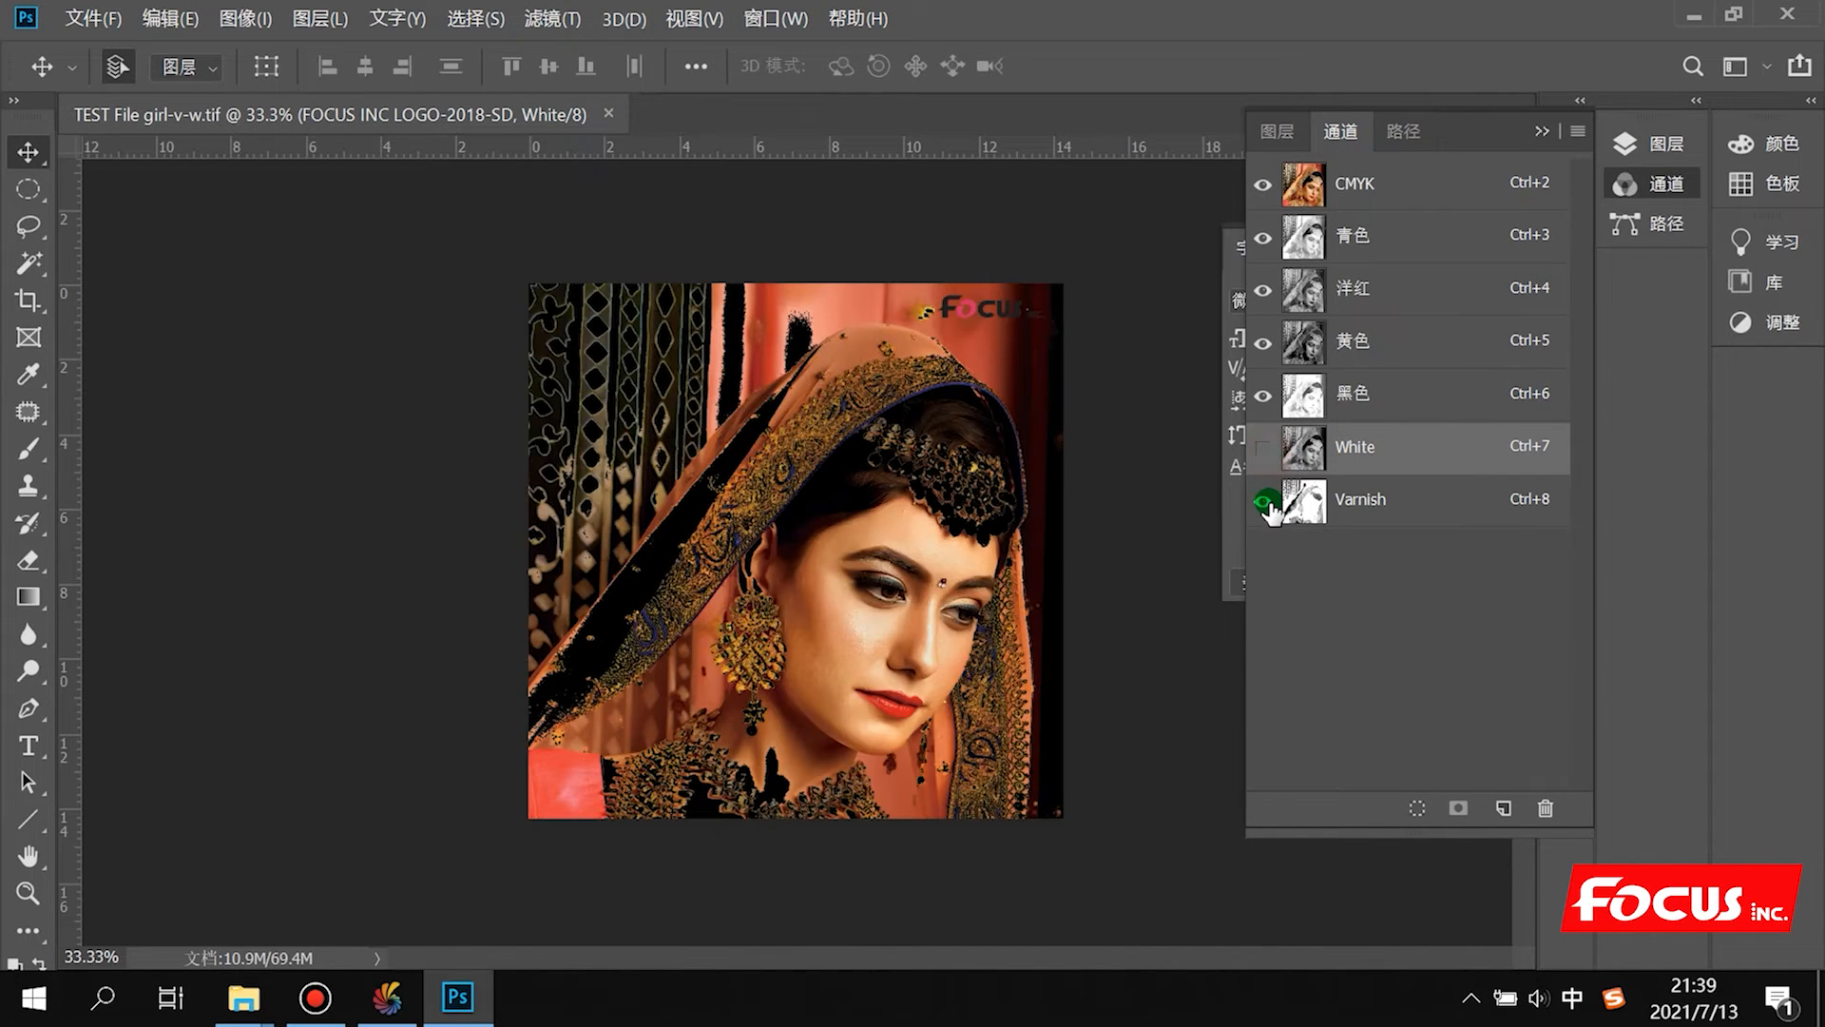
left_click(1264, 500)
left_click(1263, 500)
left_click(1263, 449)
left_click(1263, 501)
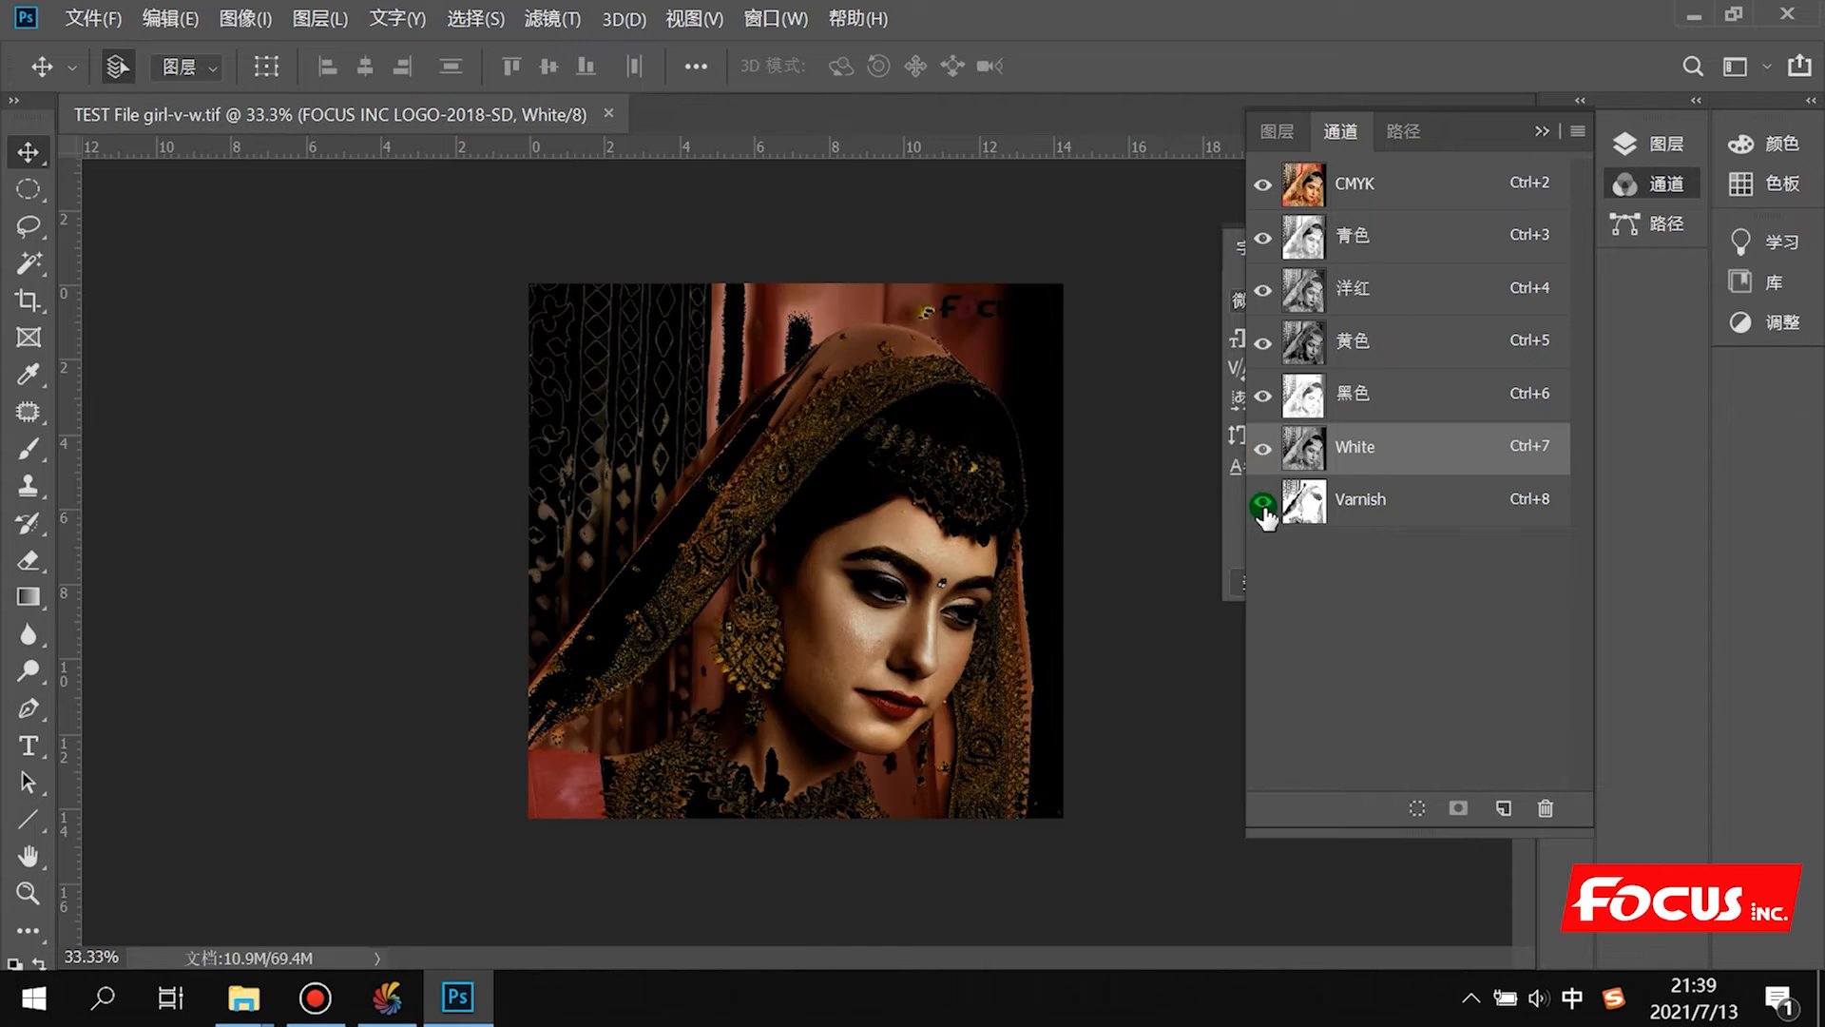
left_click(1265, 448)
left_click(1264, 501)
left_click(1267, 449)
left_click(1263, 501)
left_click(1266, 451)
left_click(1263, 499)
left_click(1266, 457)
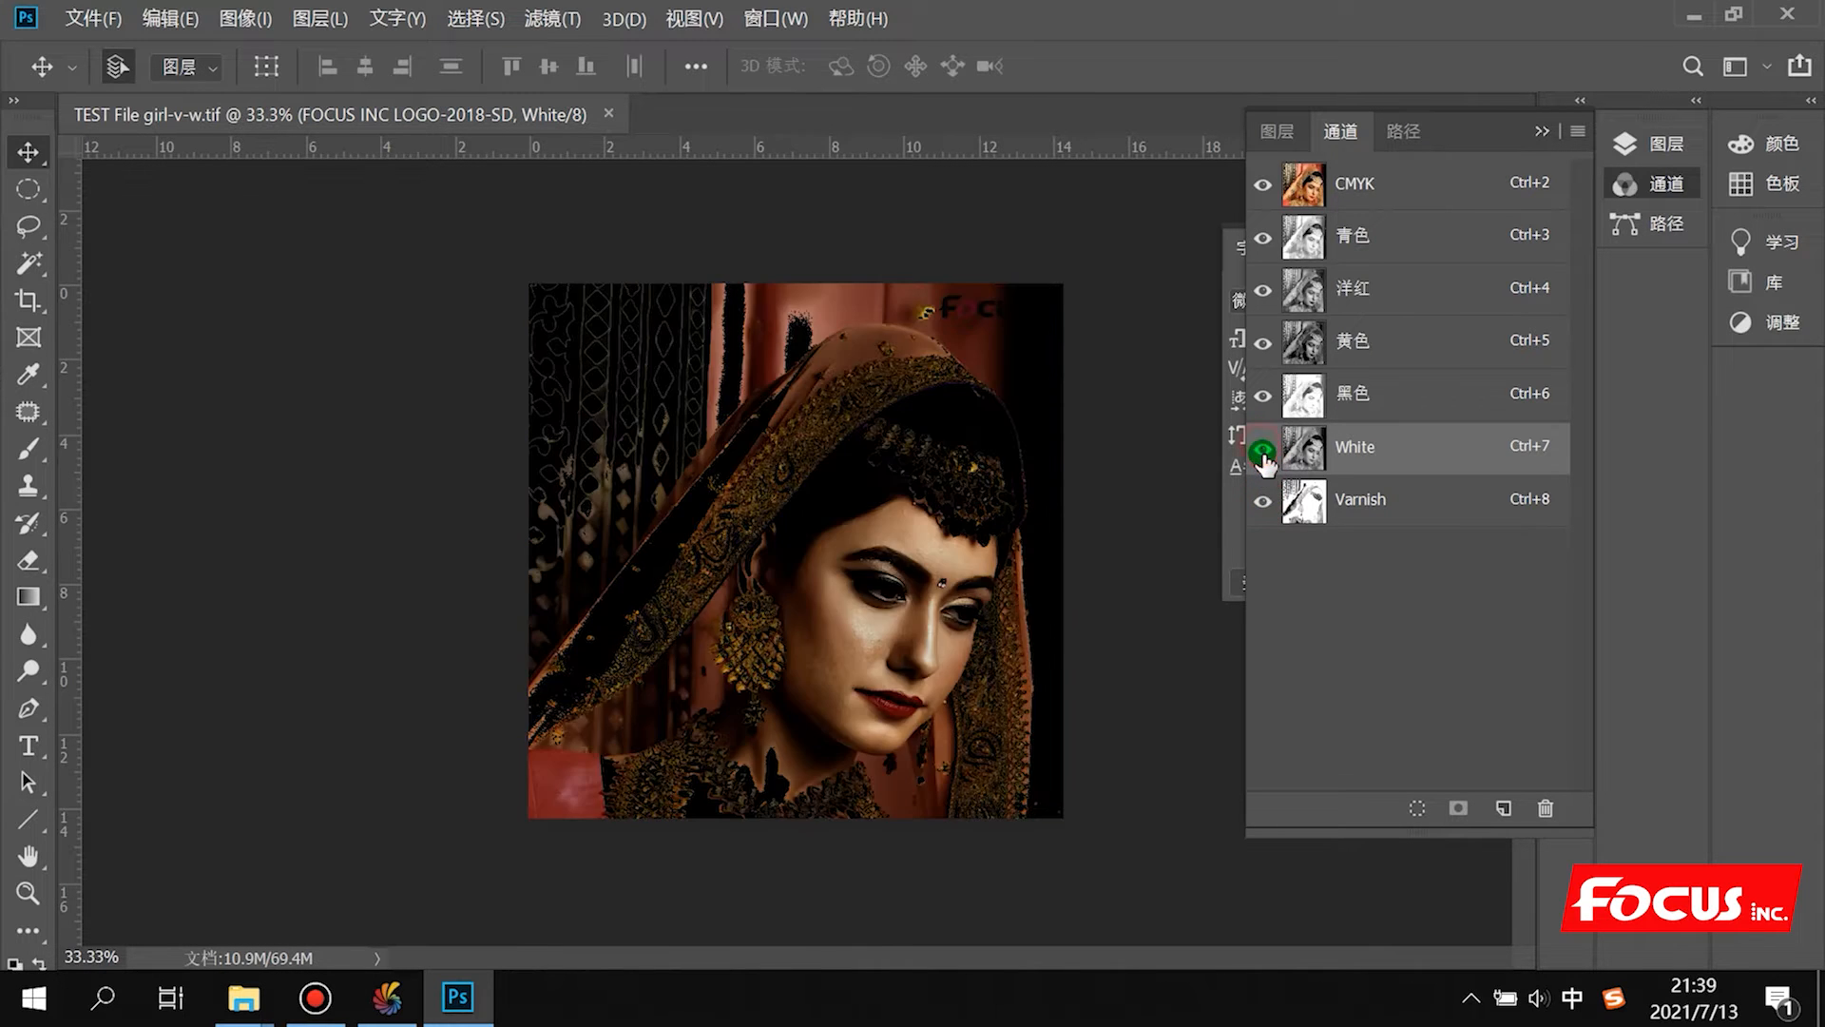
Step: Hide the CMYK channels and examine the White and Varnish spot channels each on its own
left_click(1295, 445)
left_click(1270, 496)
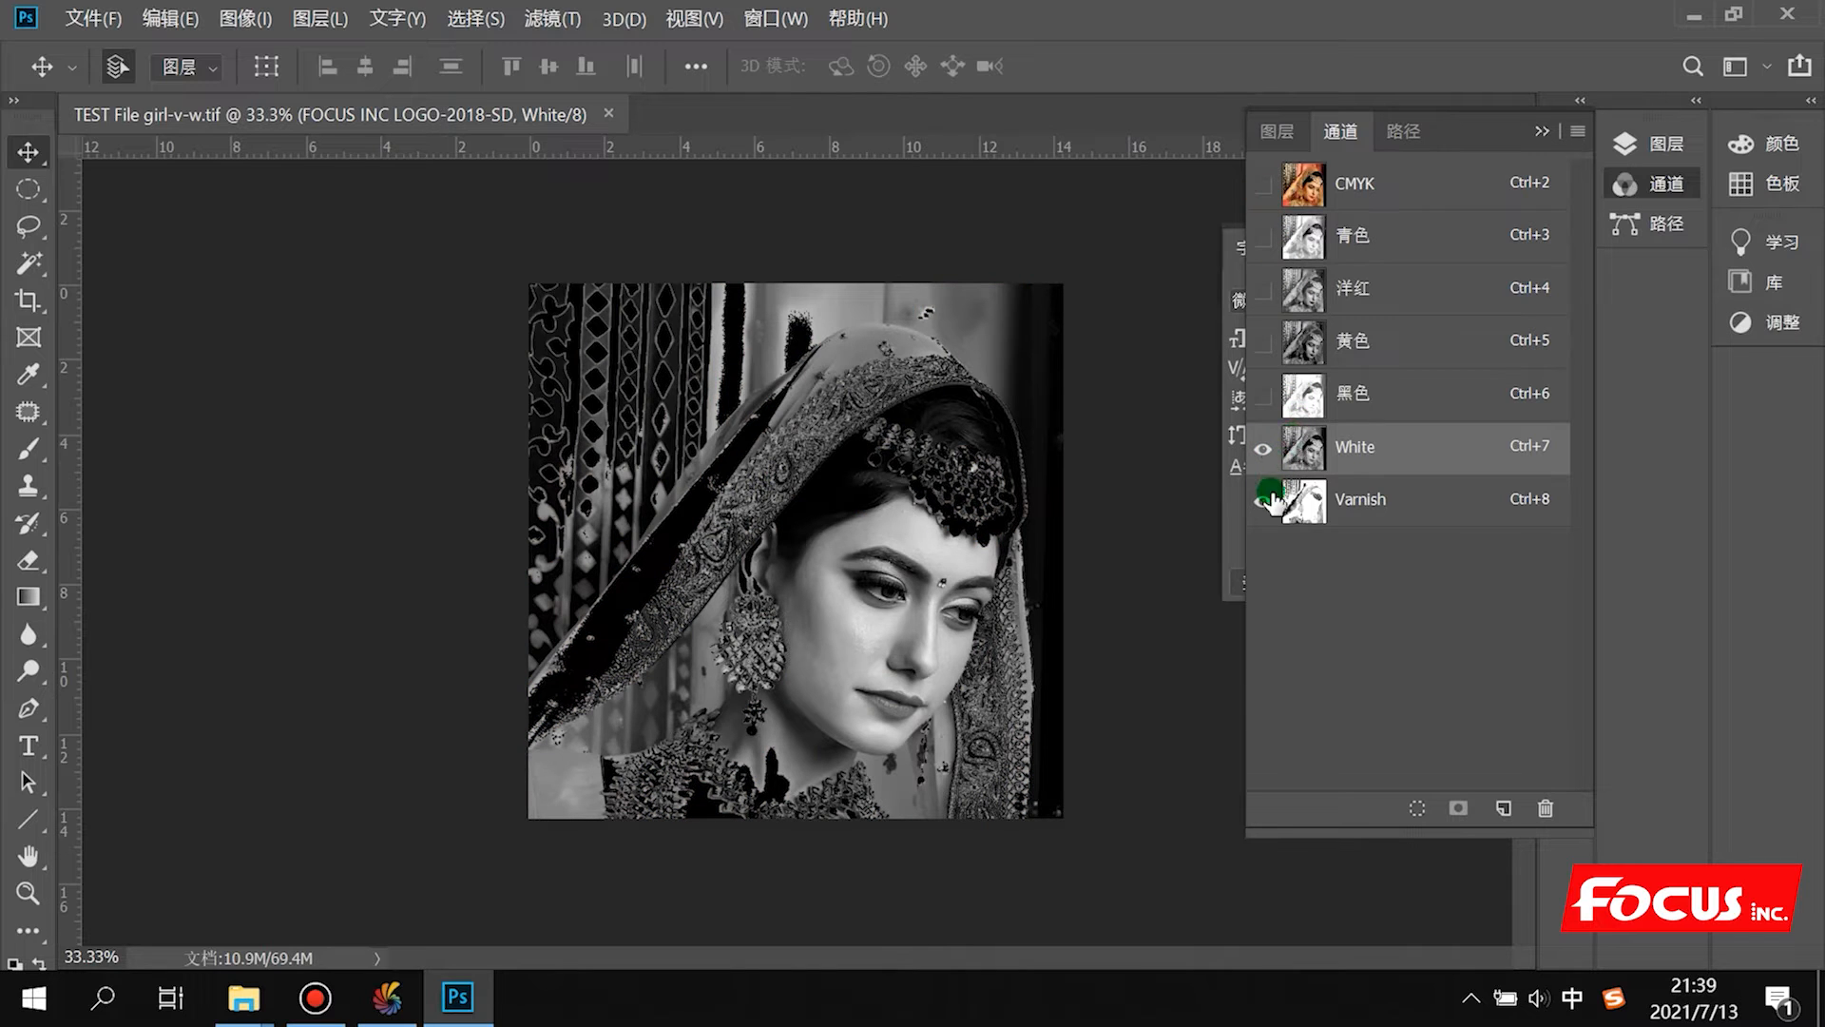
left_click(1264, 450)
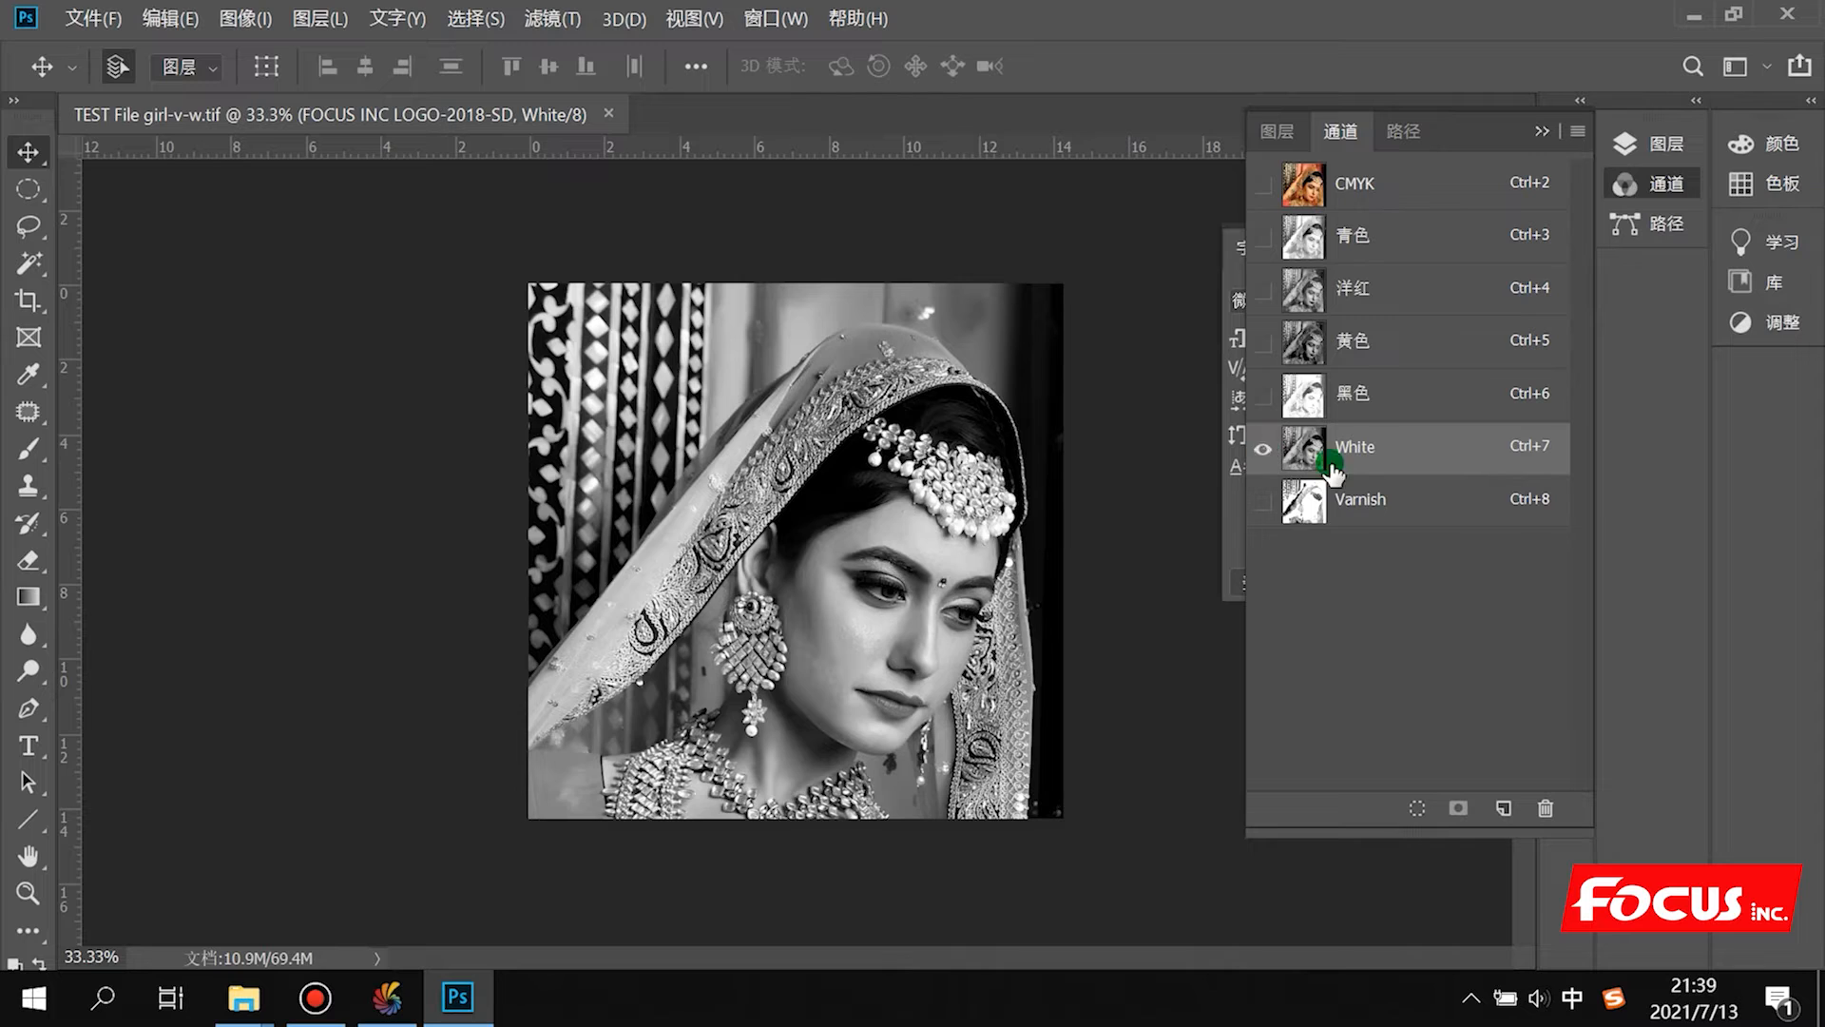
left_click(1260, 503)
left_click(1264, 450)
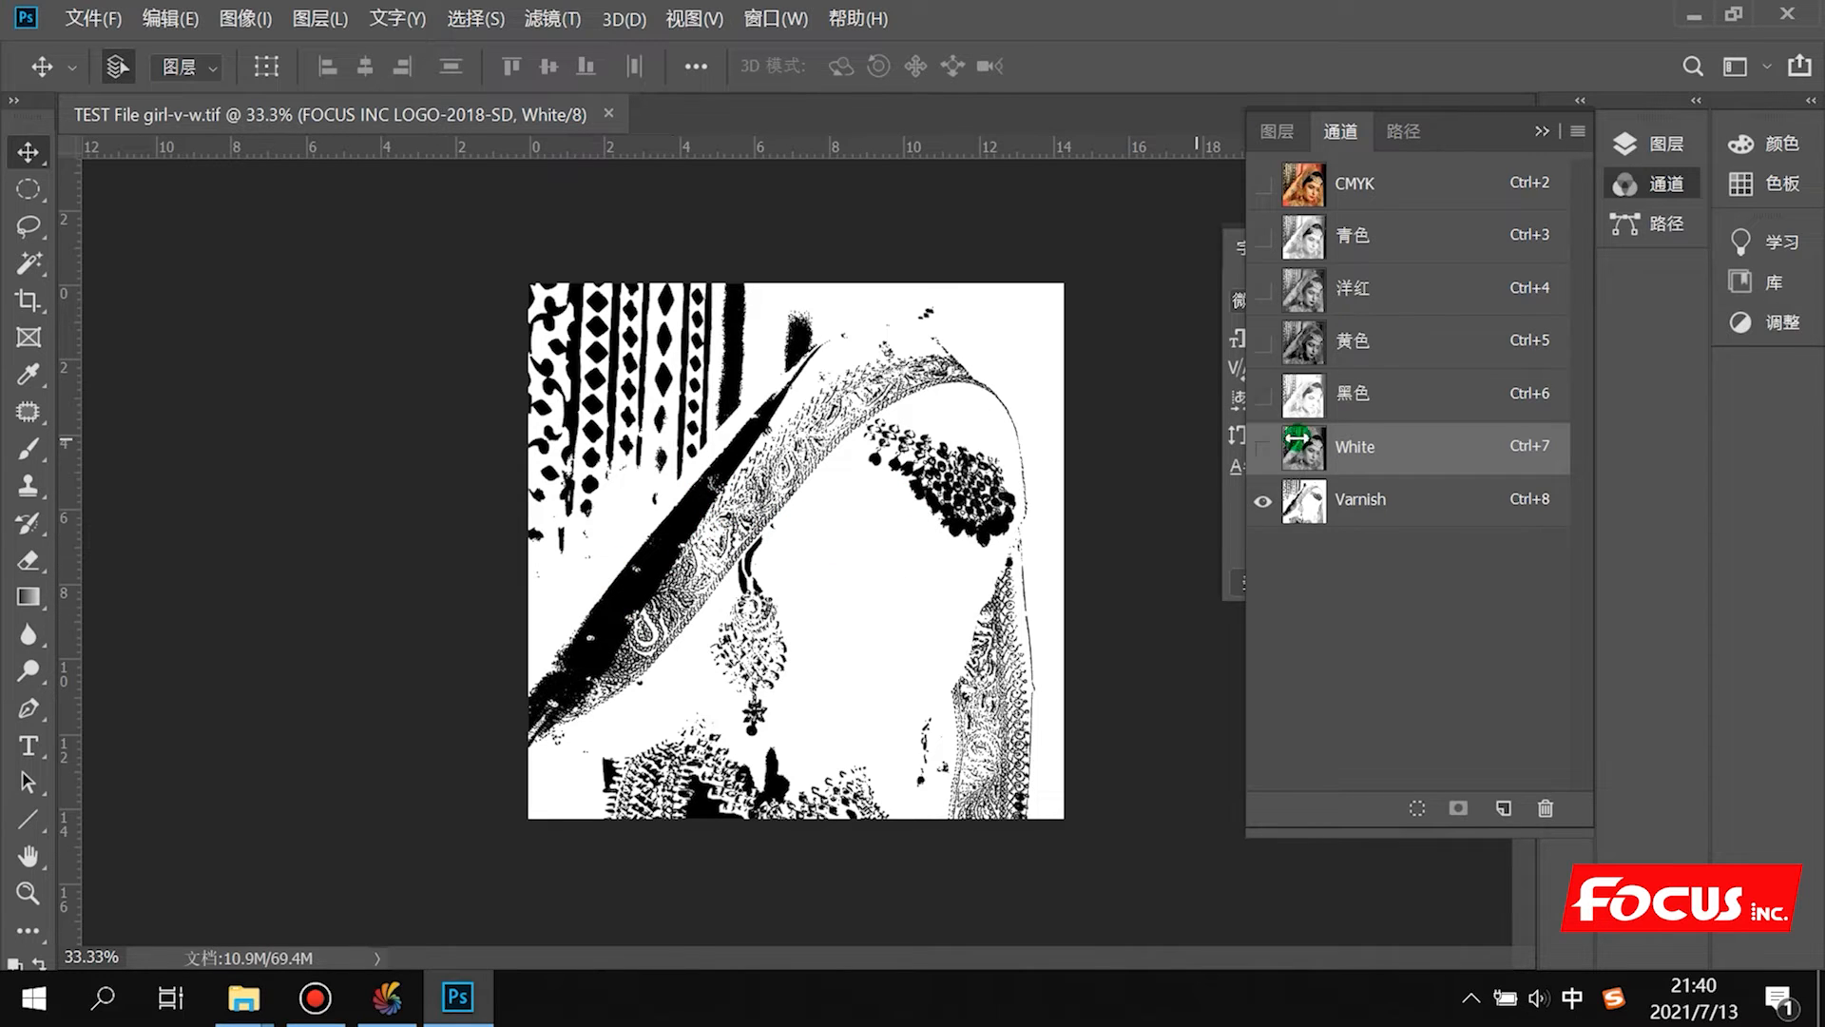
left_click(1263, 448)
left_click(1264, 504)
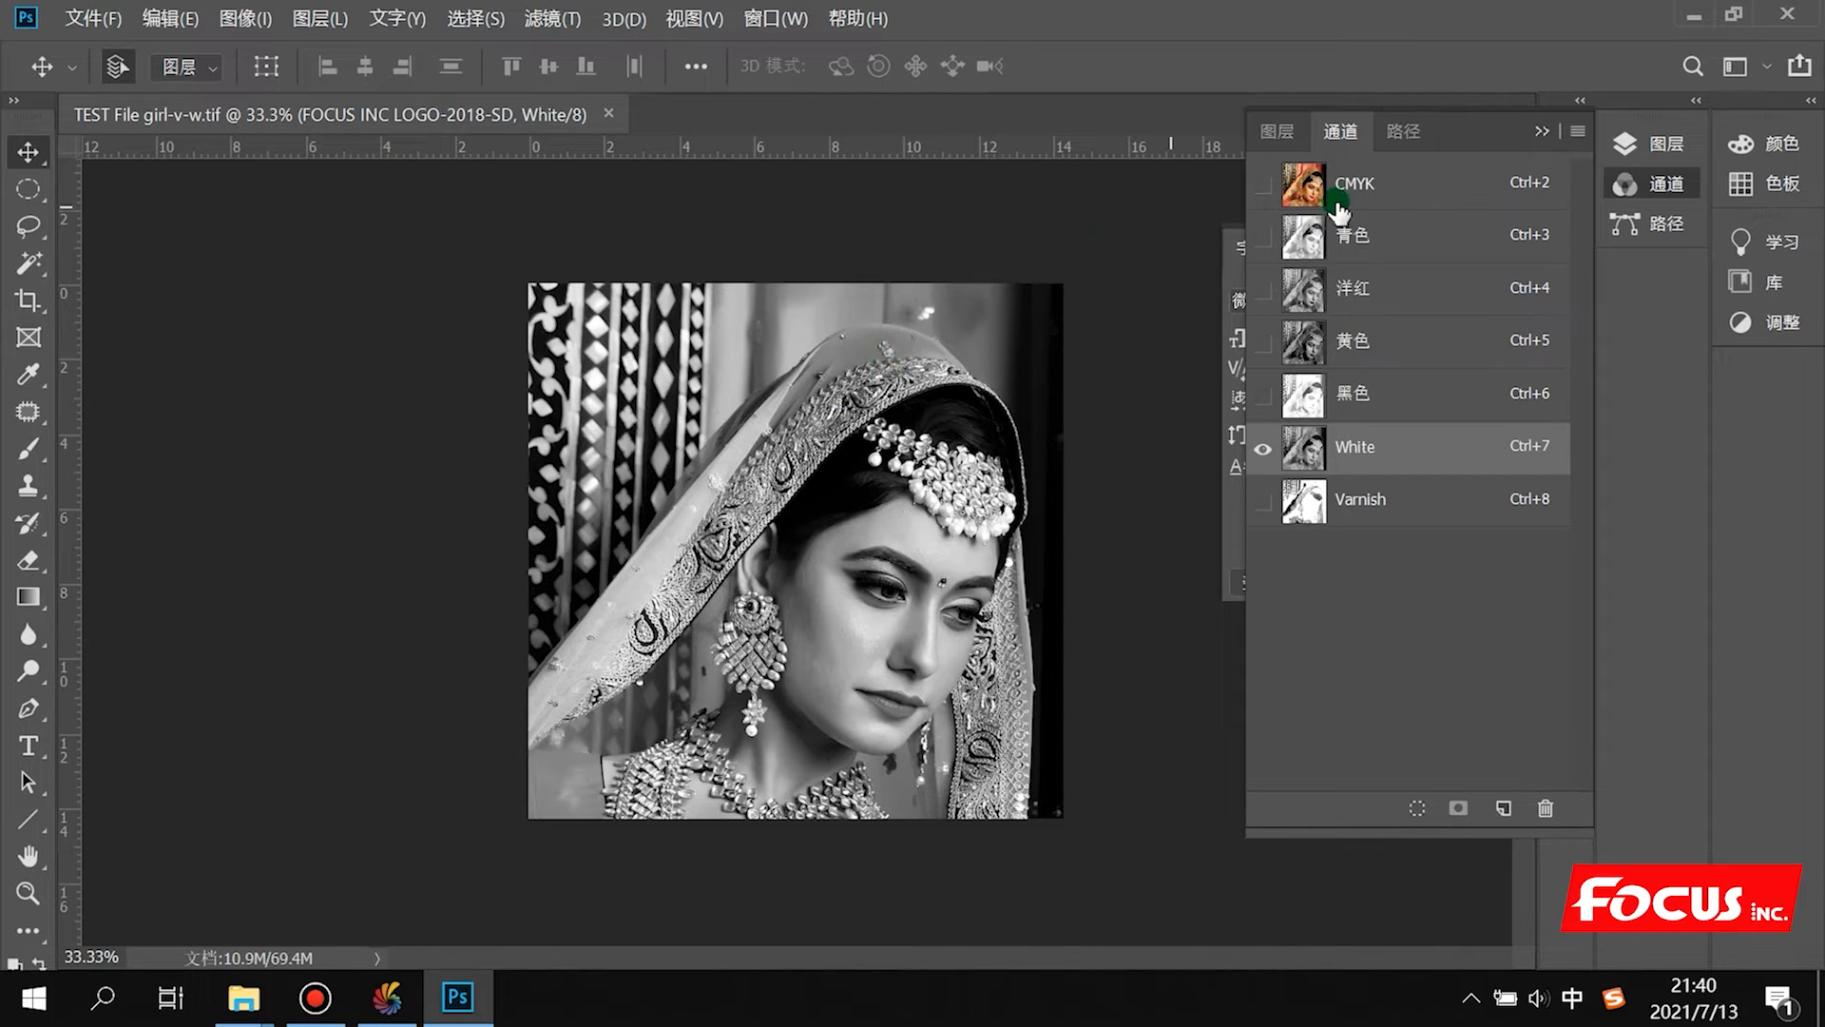
Step: Show the CMYK channels again and compare the image with and without White and Varnish, leaving all channels visible
left_click(1263, 183)
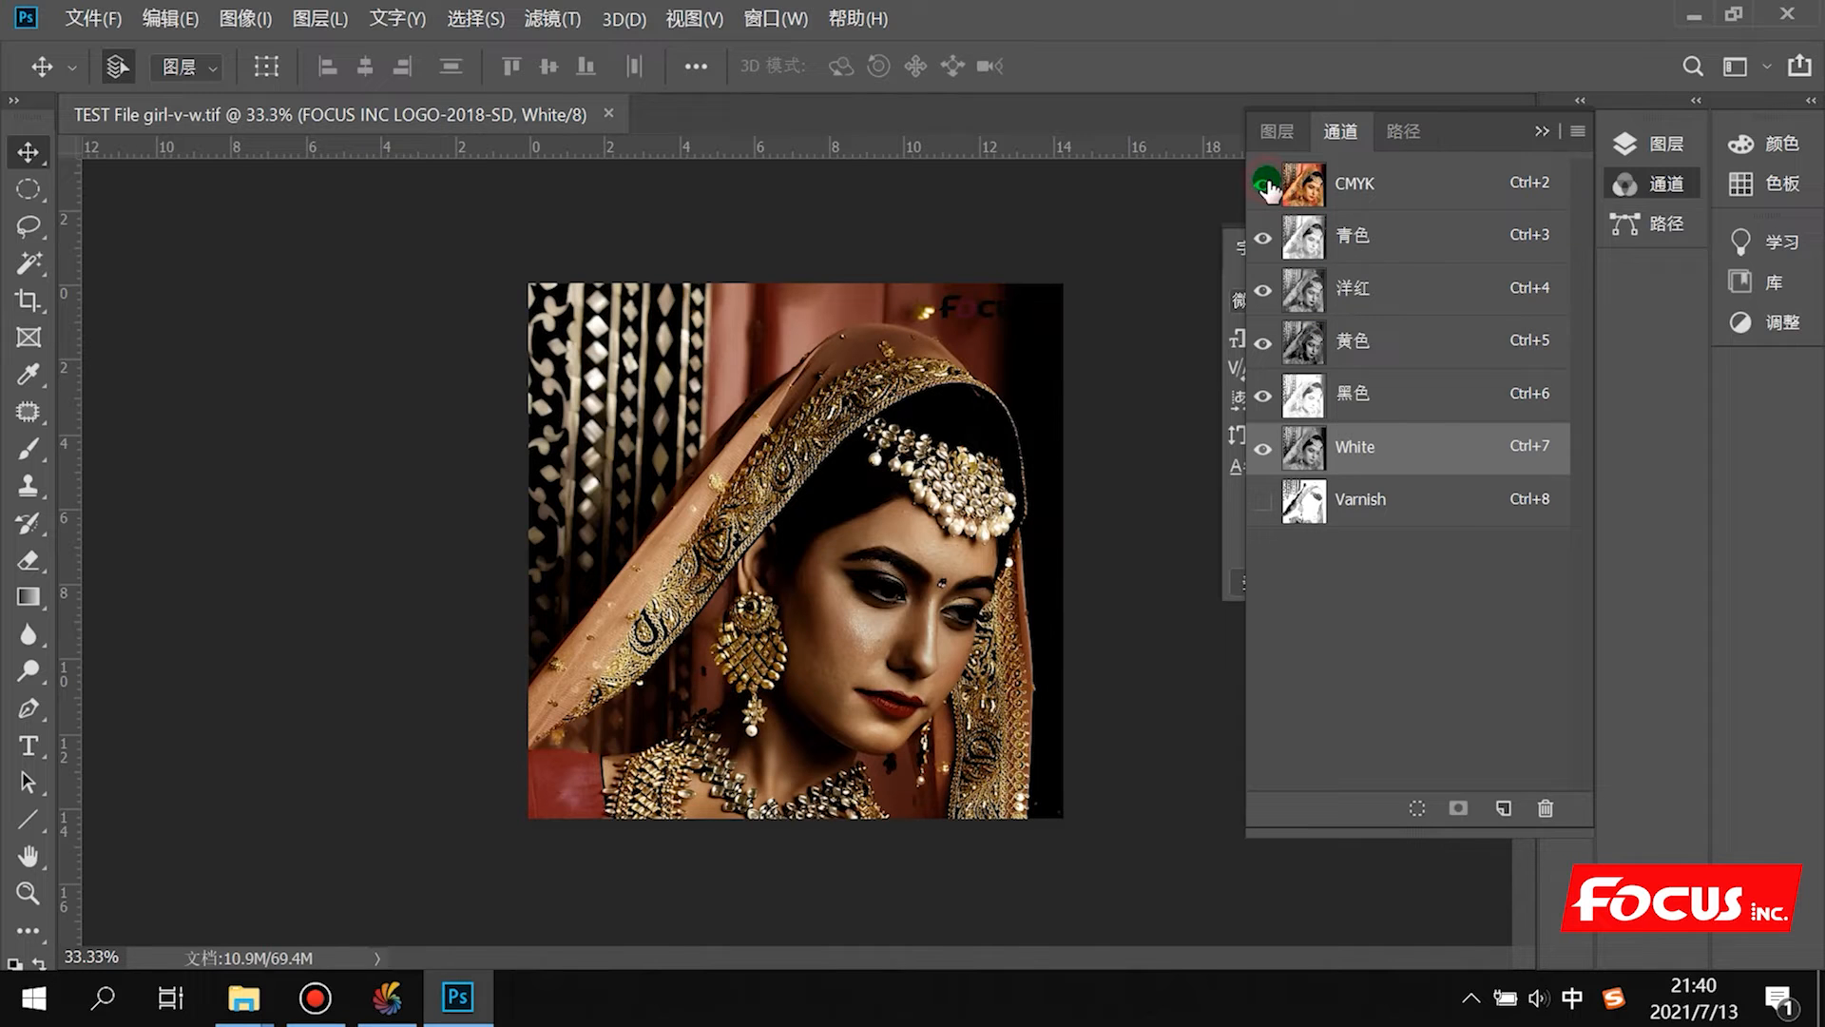
left_click(1267, 501)
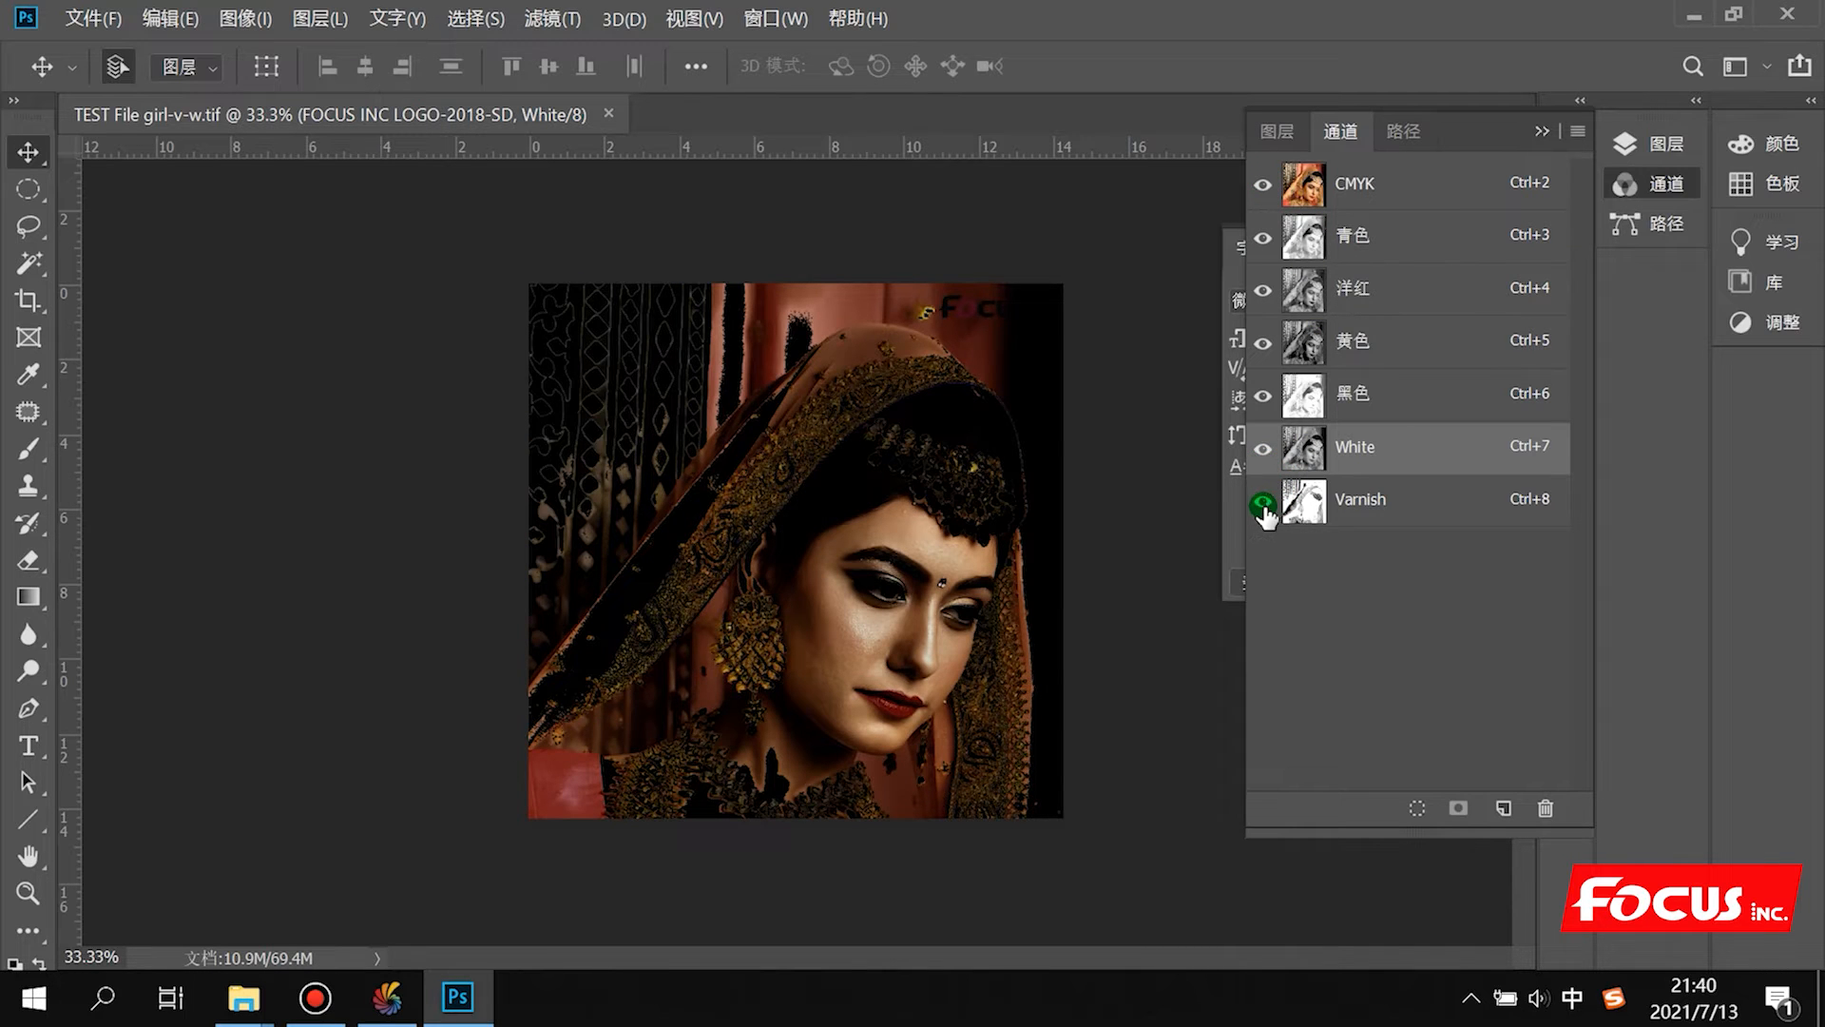
left_click(1264, 449)
left_click(1265, 500)
left_click(1264, 449)
left_click(1264, 499)
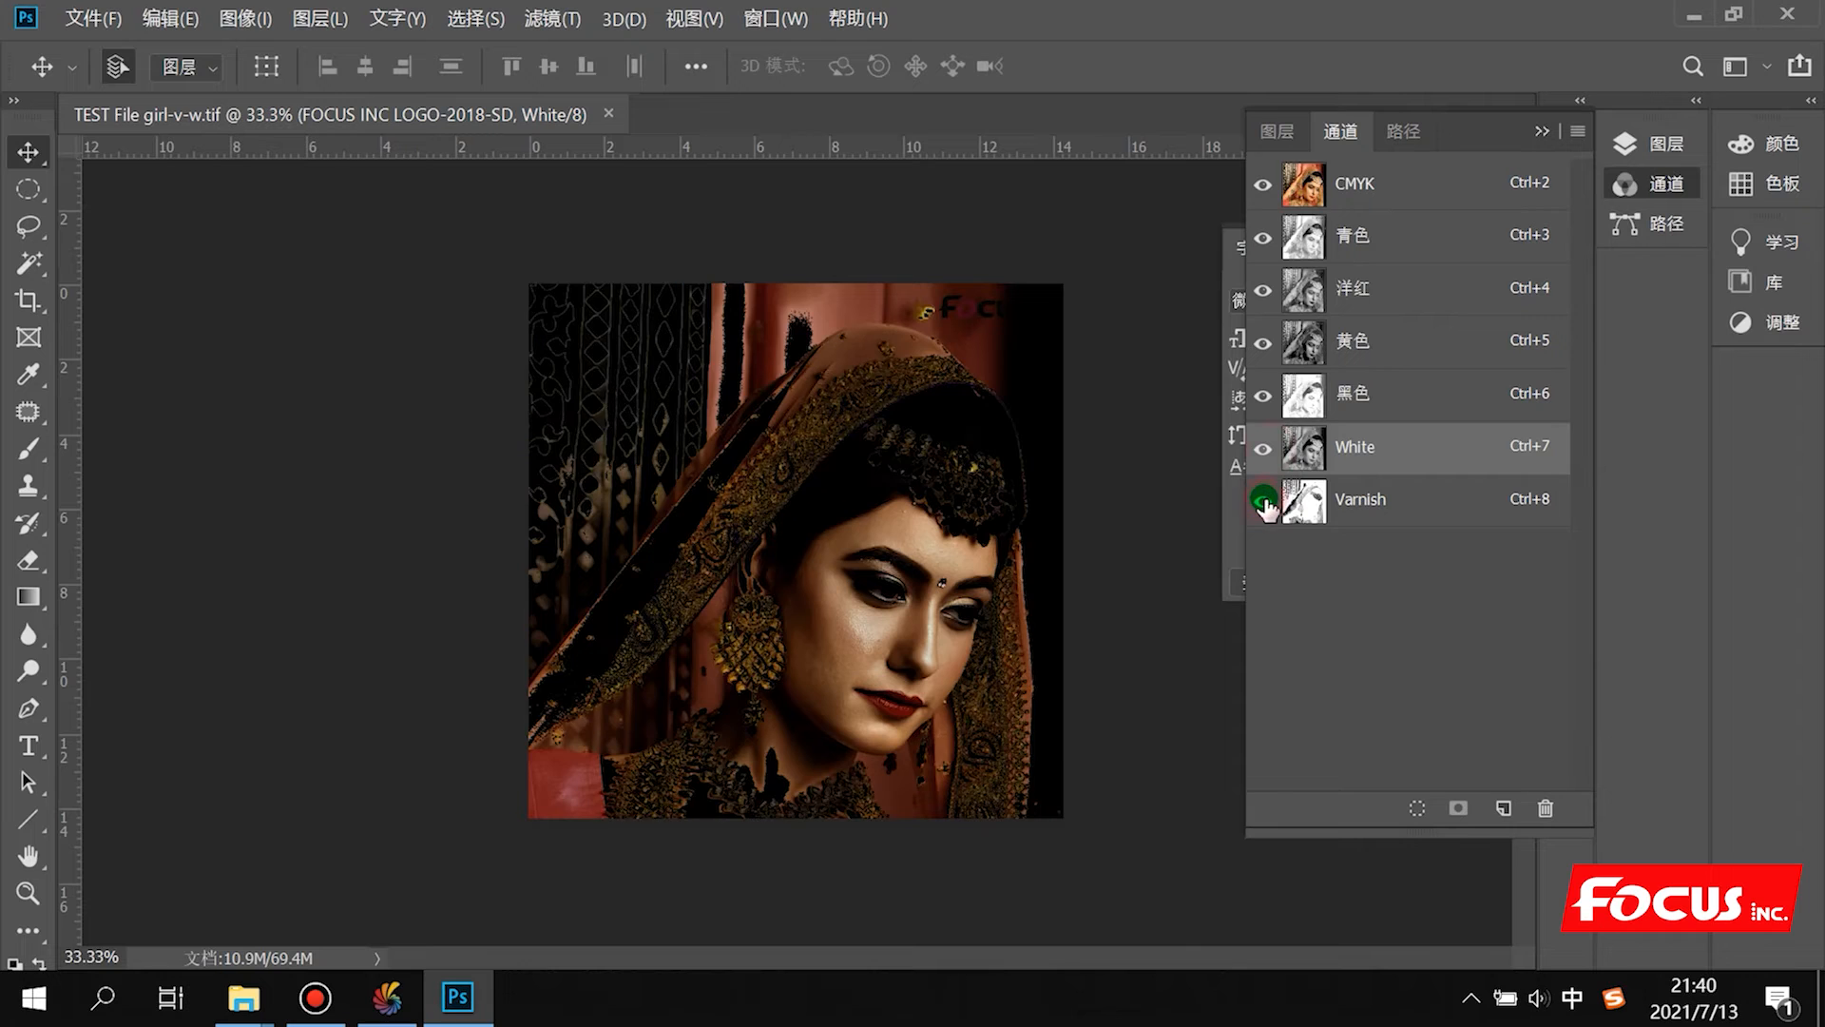
left_click(1264, 448)
left_click(1267, 501)
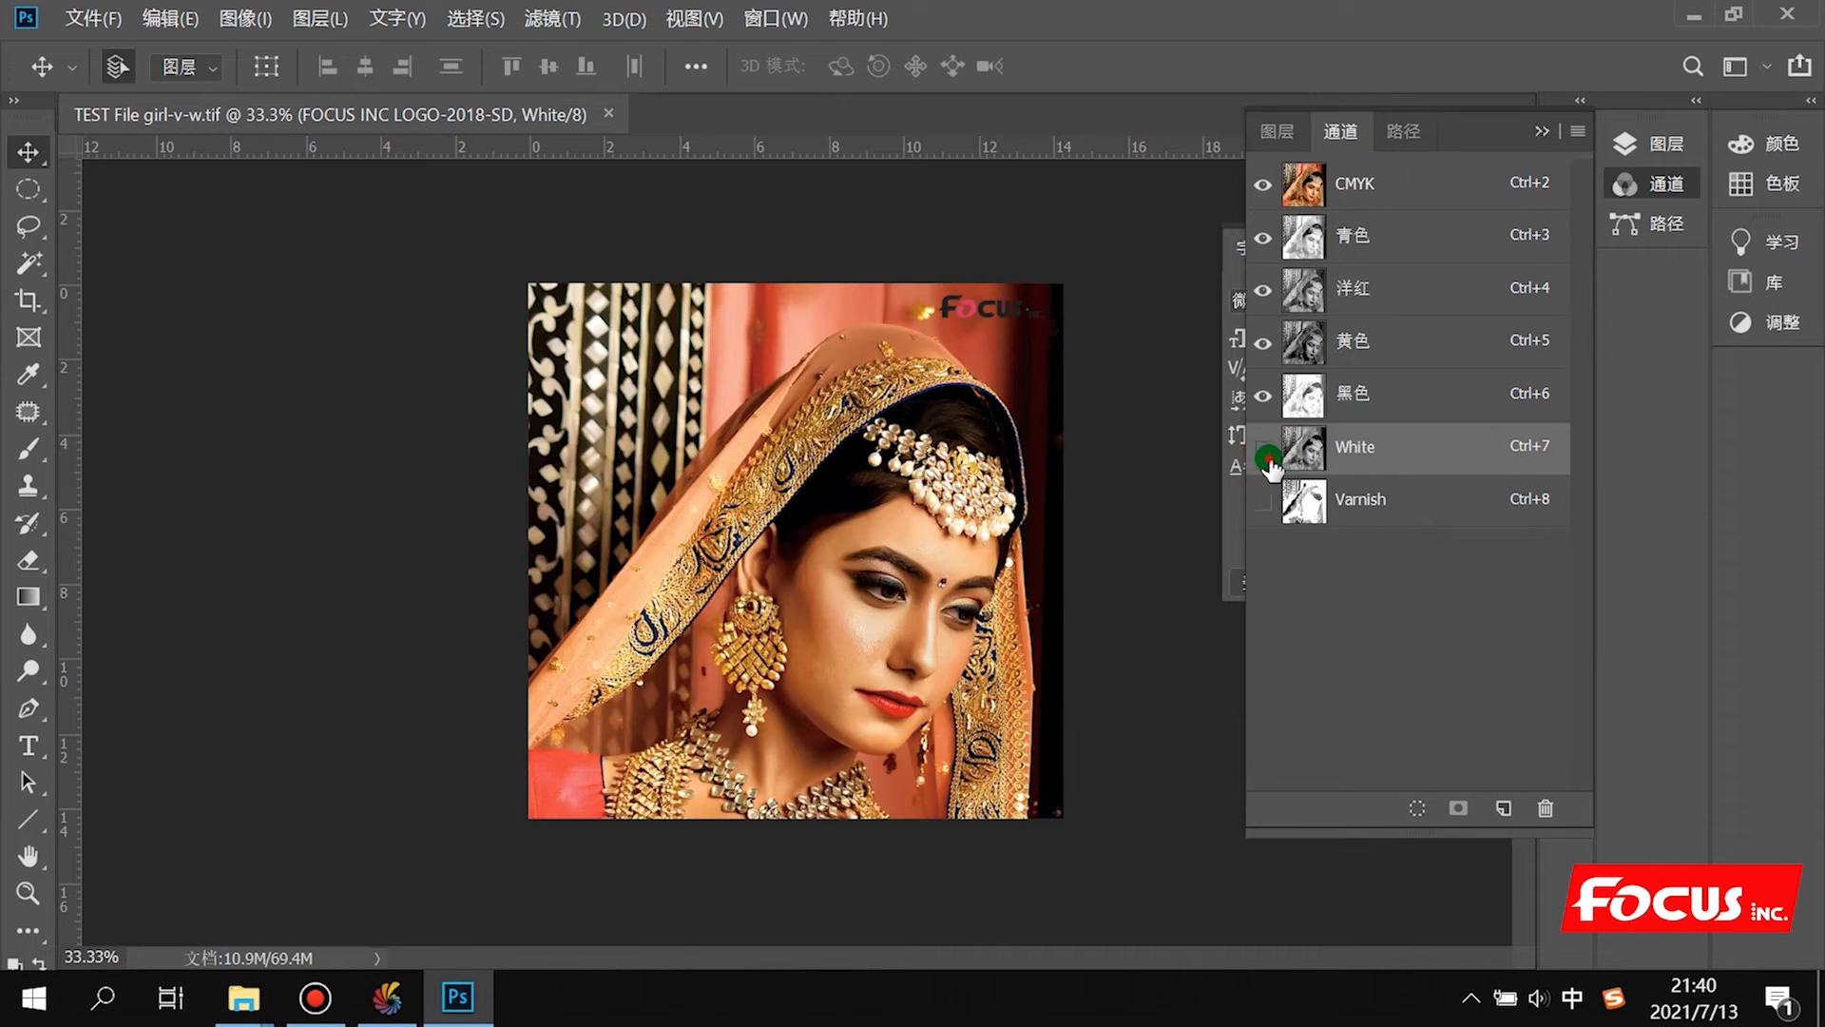
left_click(1263, 448)
left_click(1263, 504)
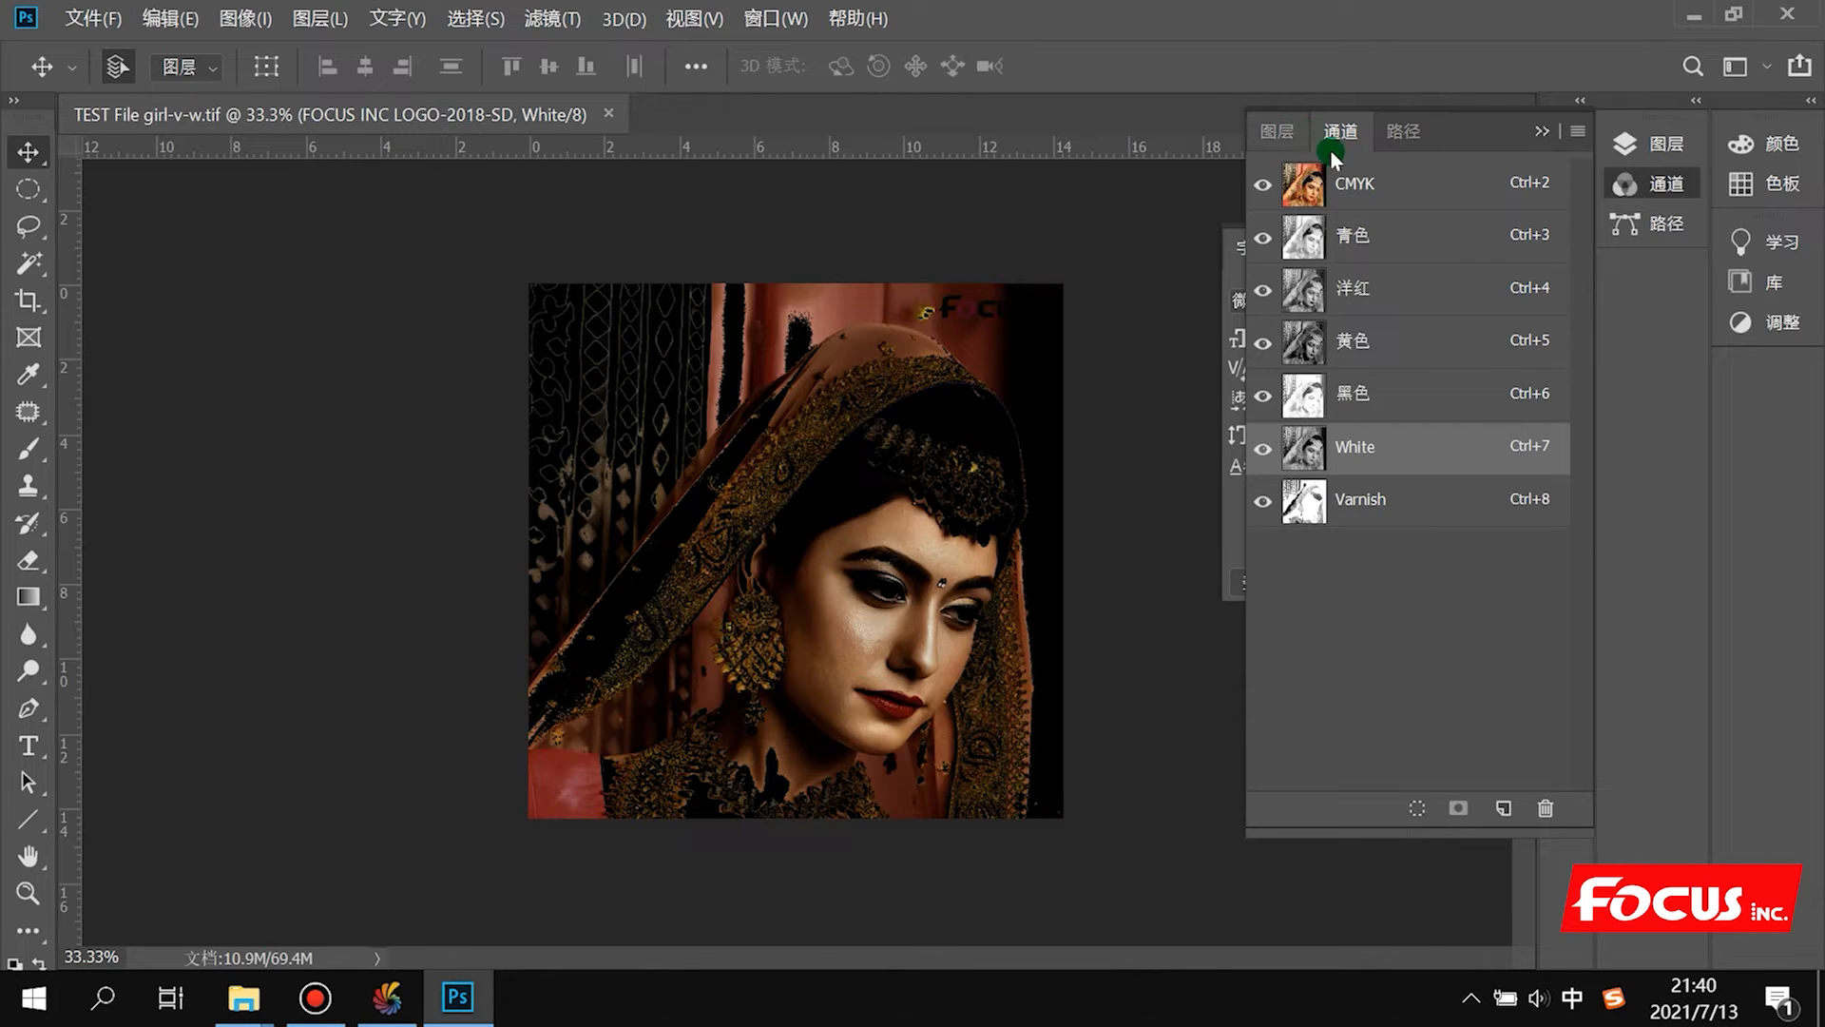
Step: Toggle the FOCUS INC LOGO-2018-SD layer's visibility off and on, and collapse the layer list
left_click(1276, 131)
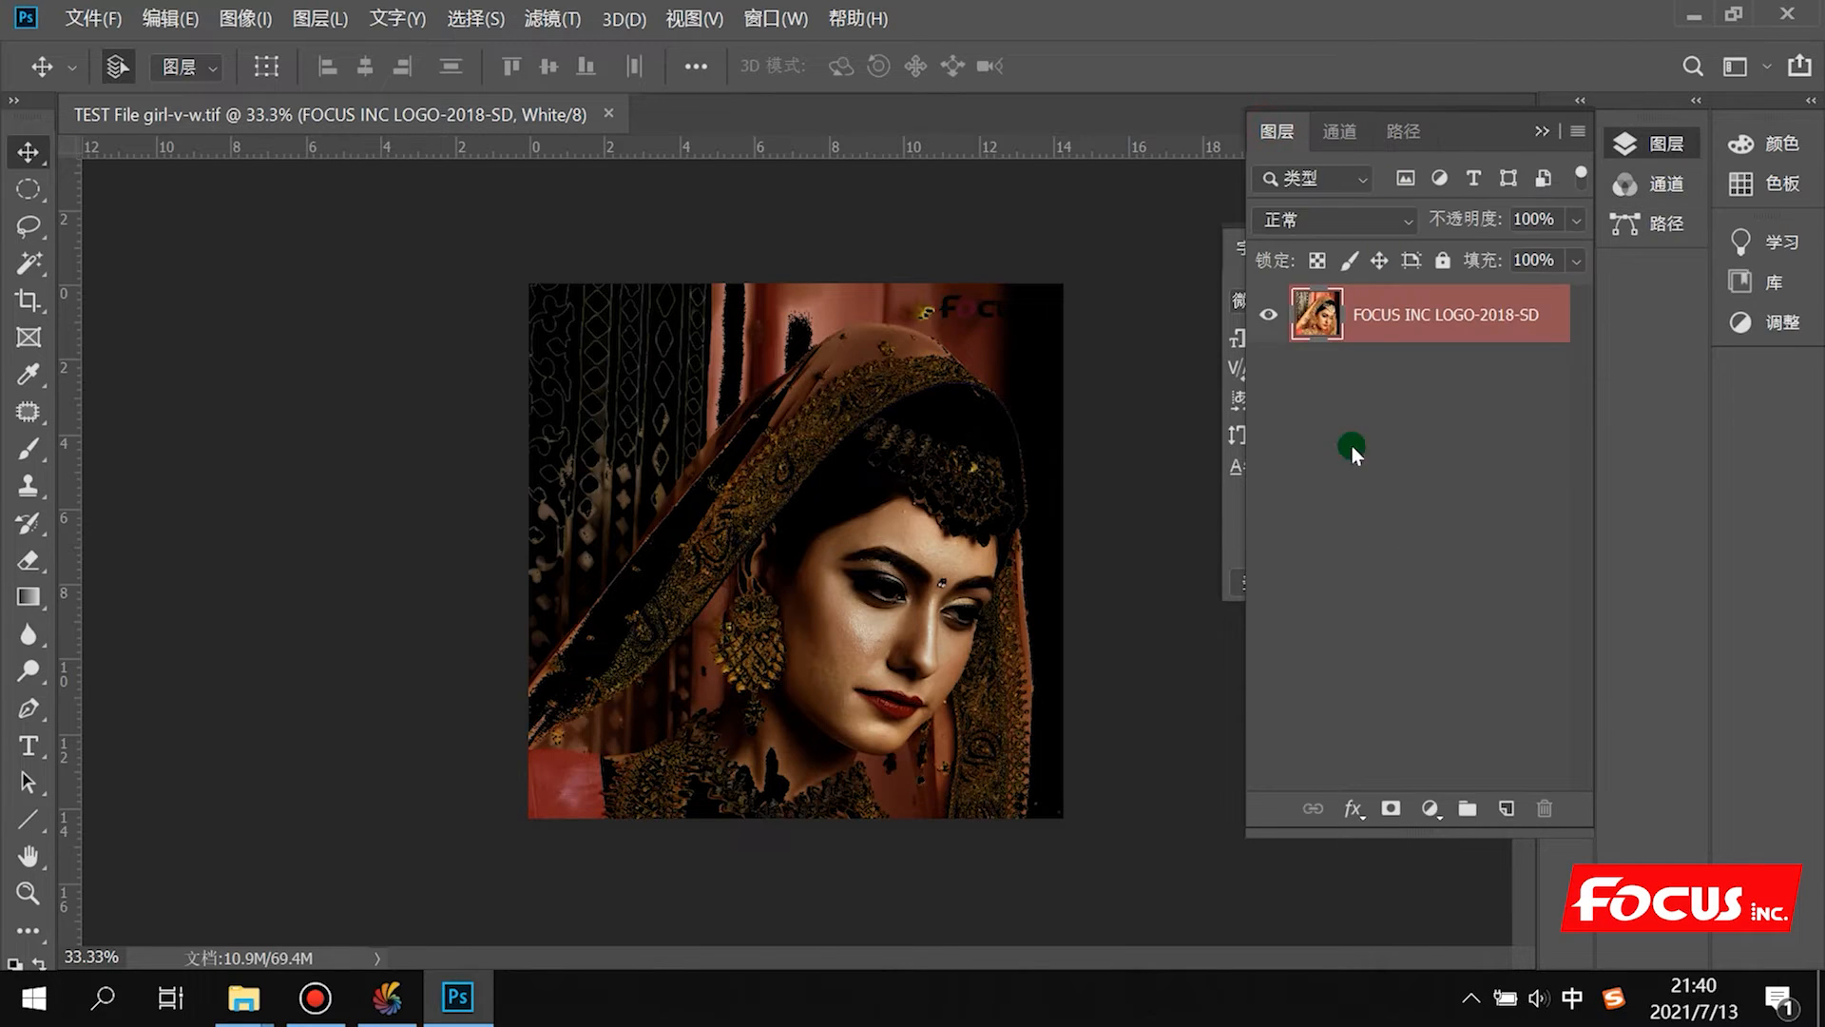
left_click(1270, 315)
left_click(1270, 315)
left_click(1540, 133)
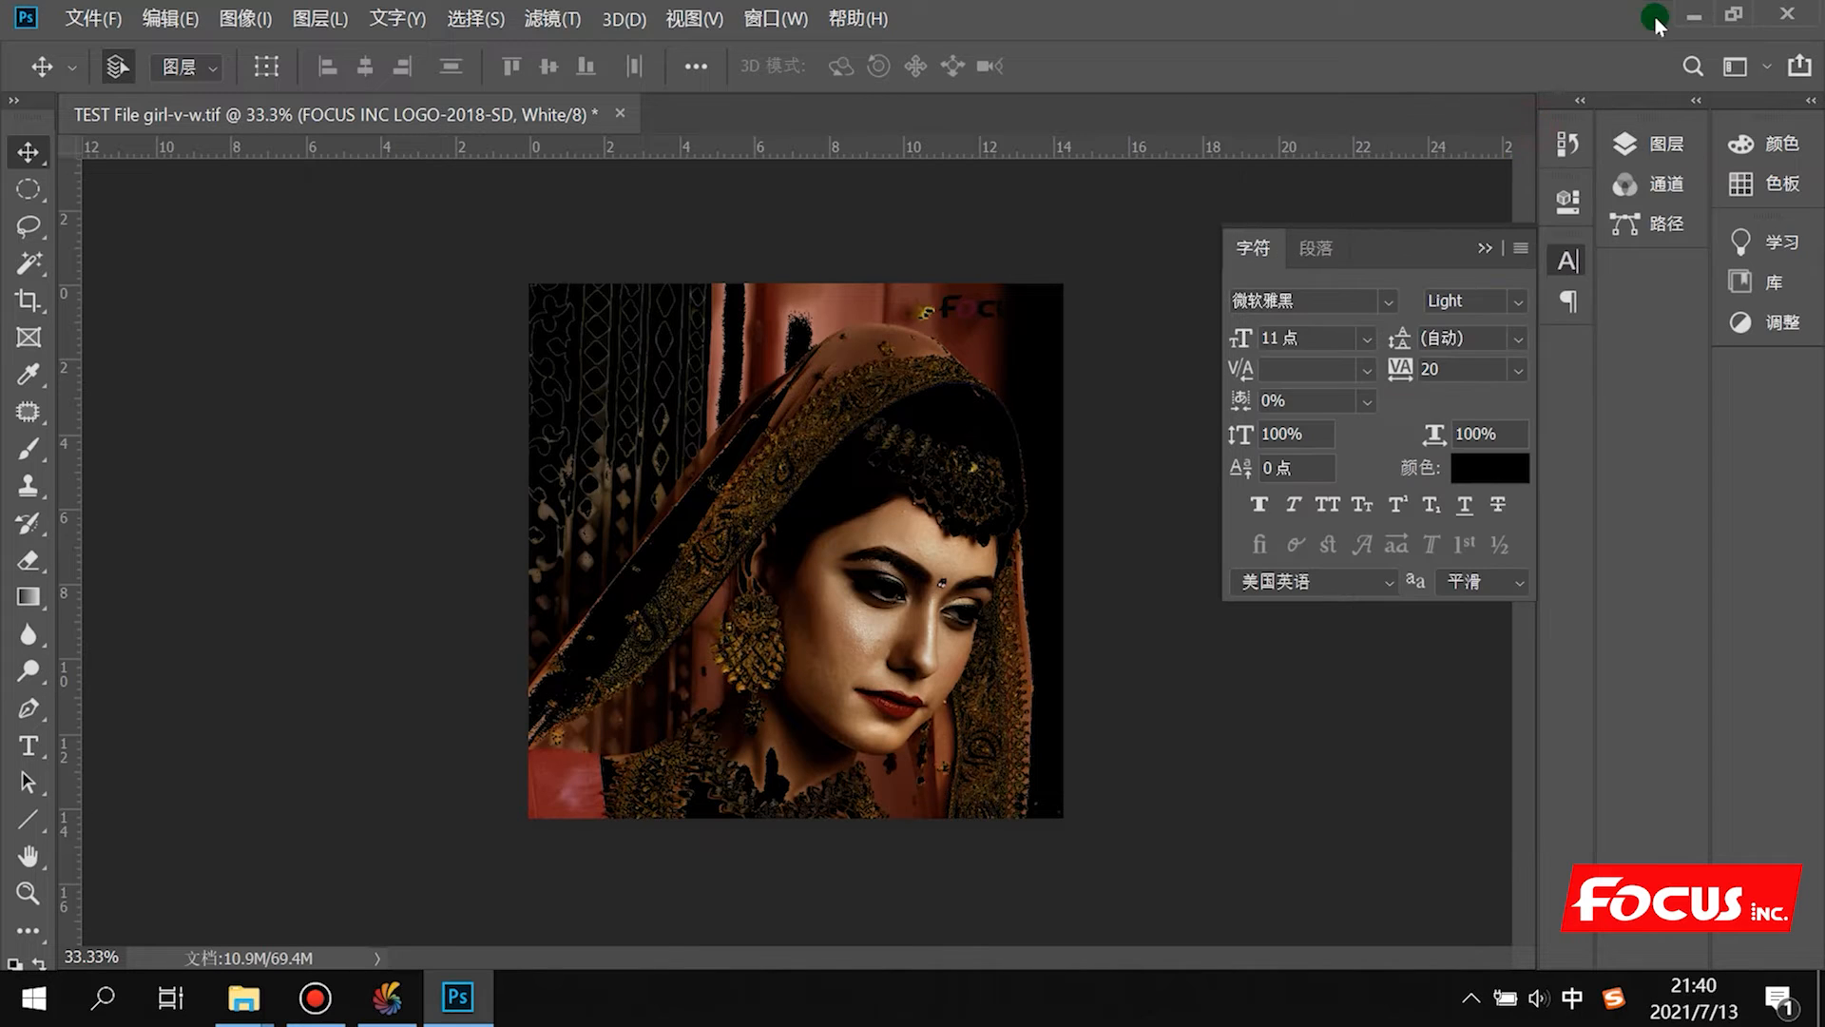
Step: Minimize Photoshop, deselect the test file in the folder, and switch to FocusRIP
left_click(1694, 16)
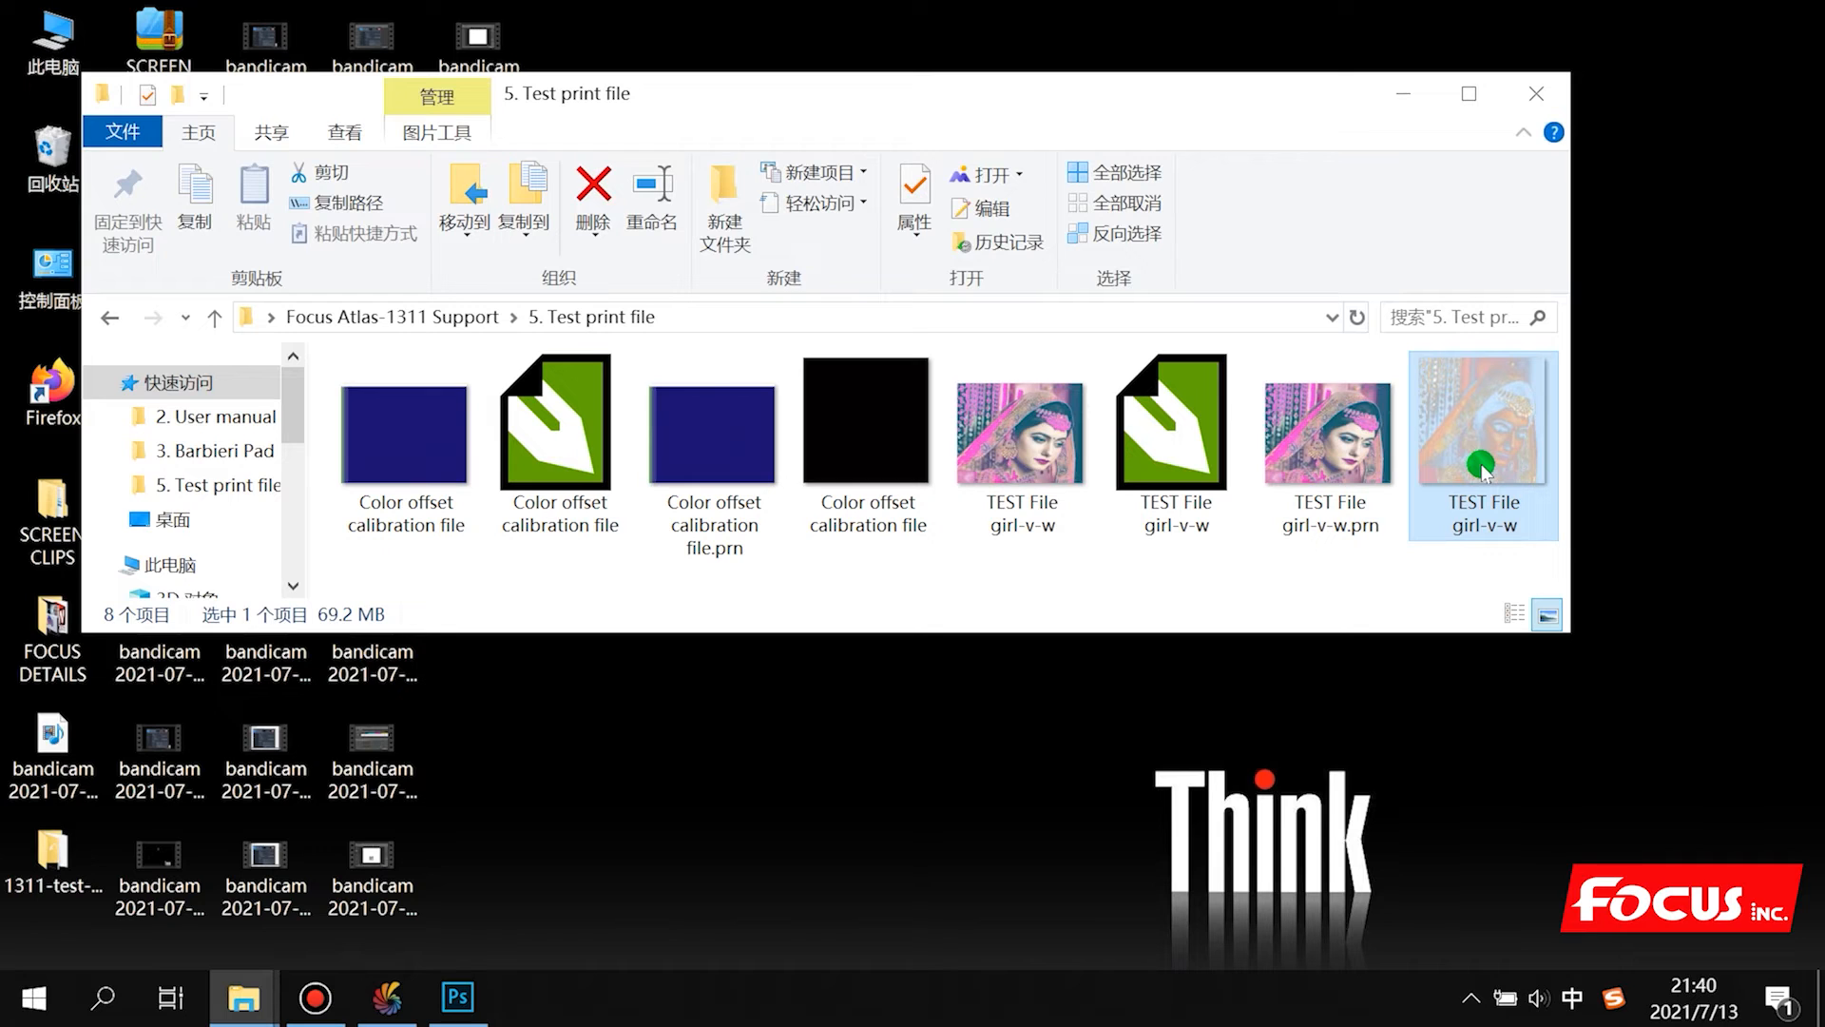
left_click(1265, 582)
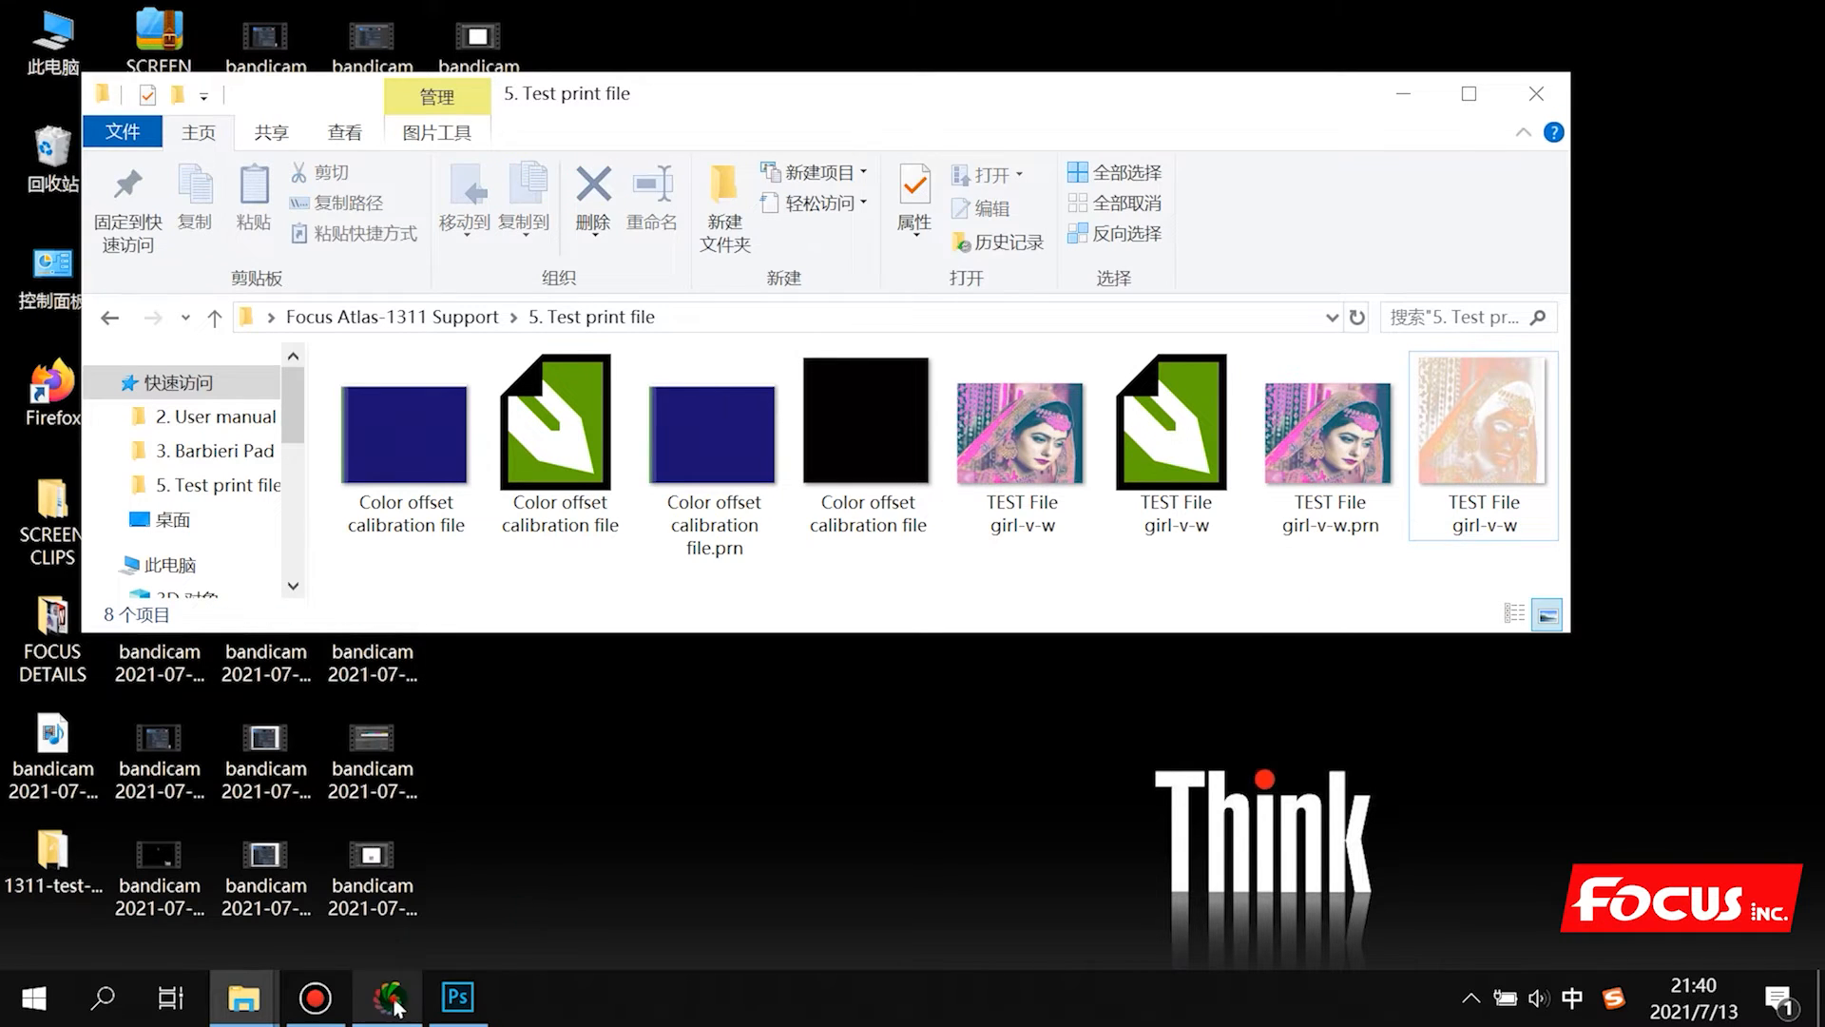
left_click(390, 1000)
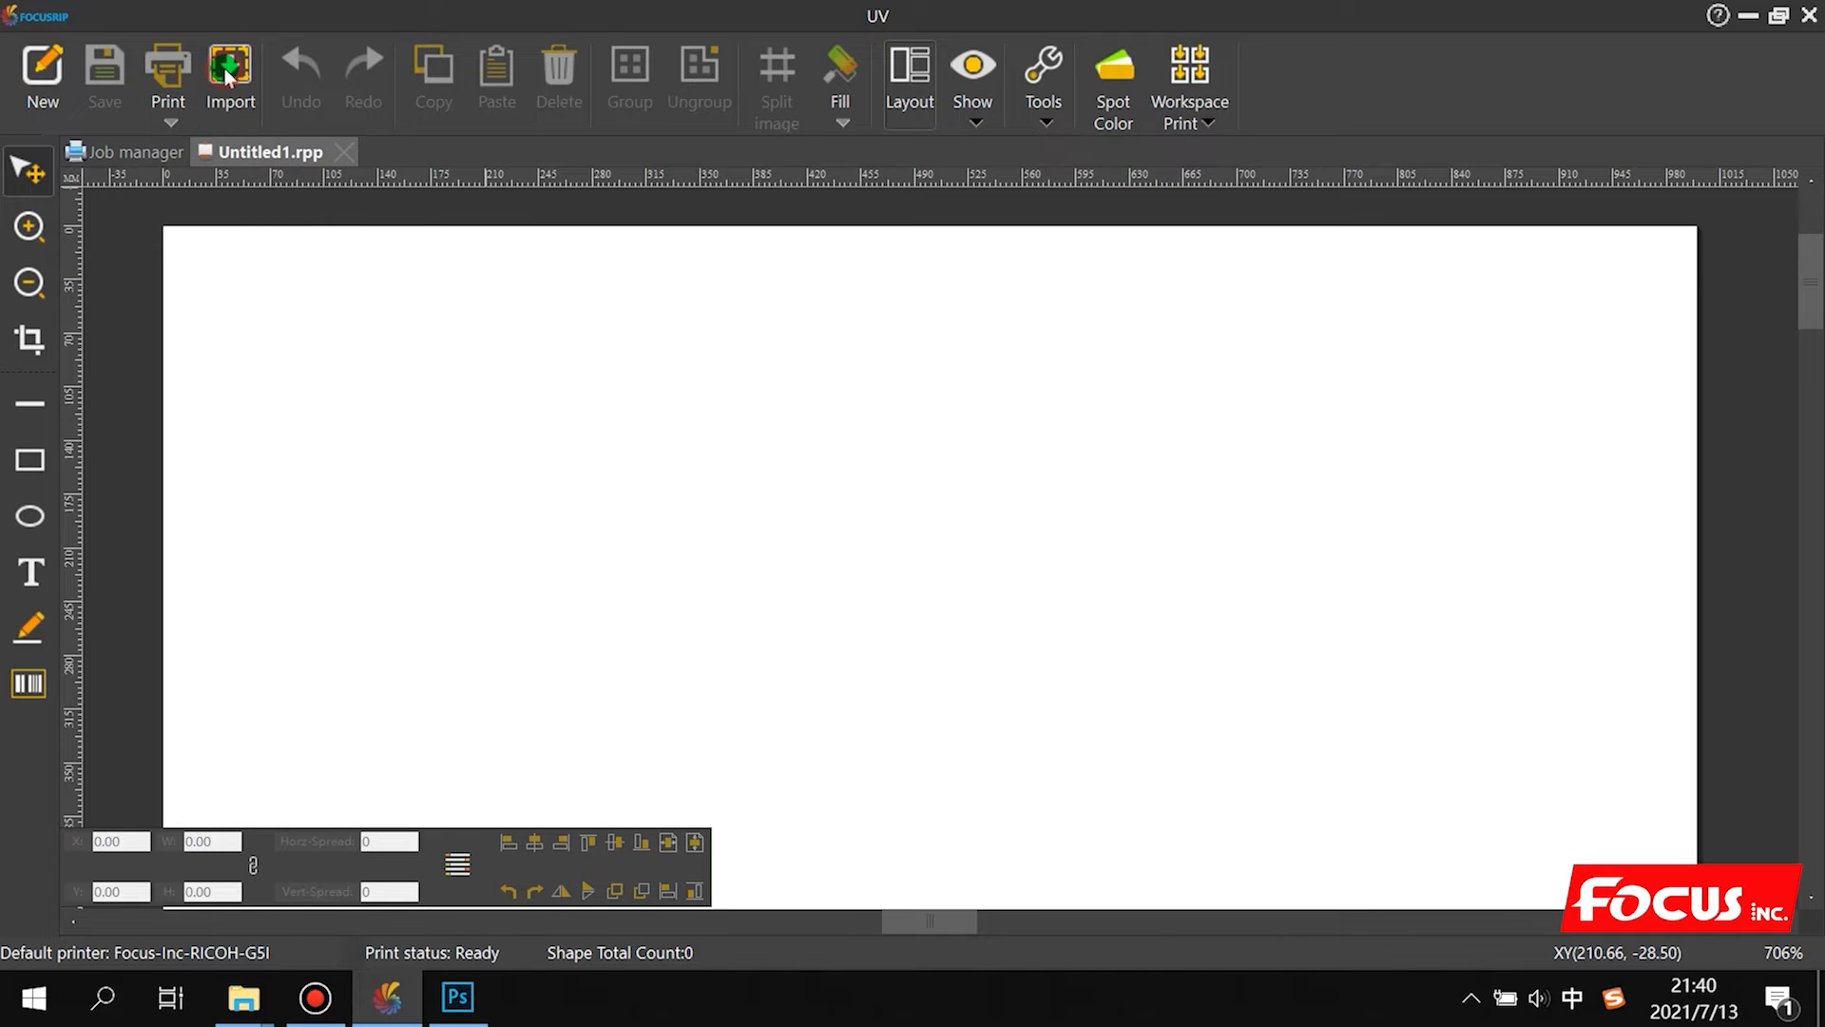
Step: Start an image import and select the TEST File girl-v-w TIF in Focus Atlas-1311 Support, folder 5. Test print file
left_click(270, 38)
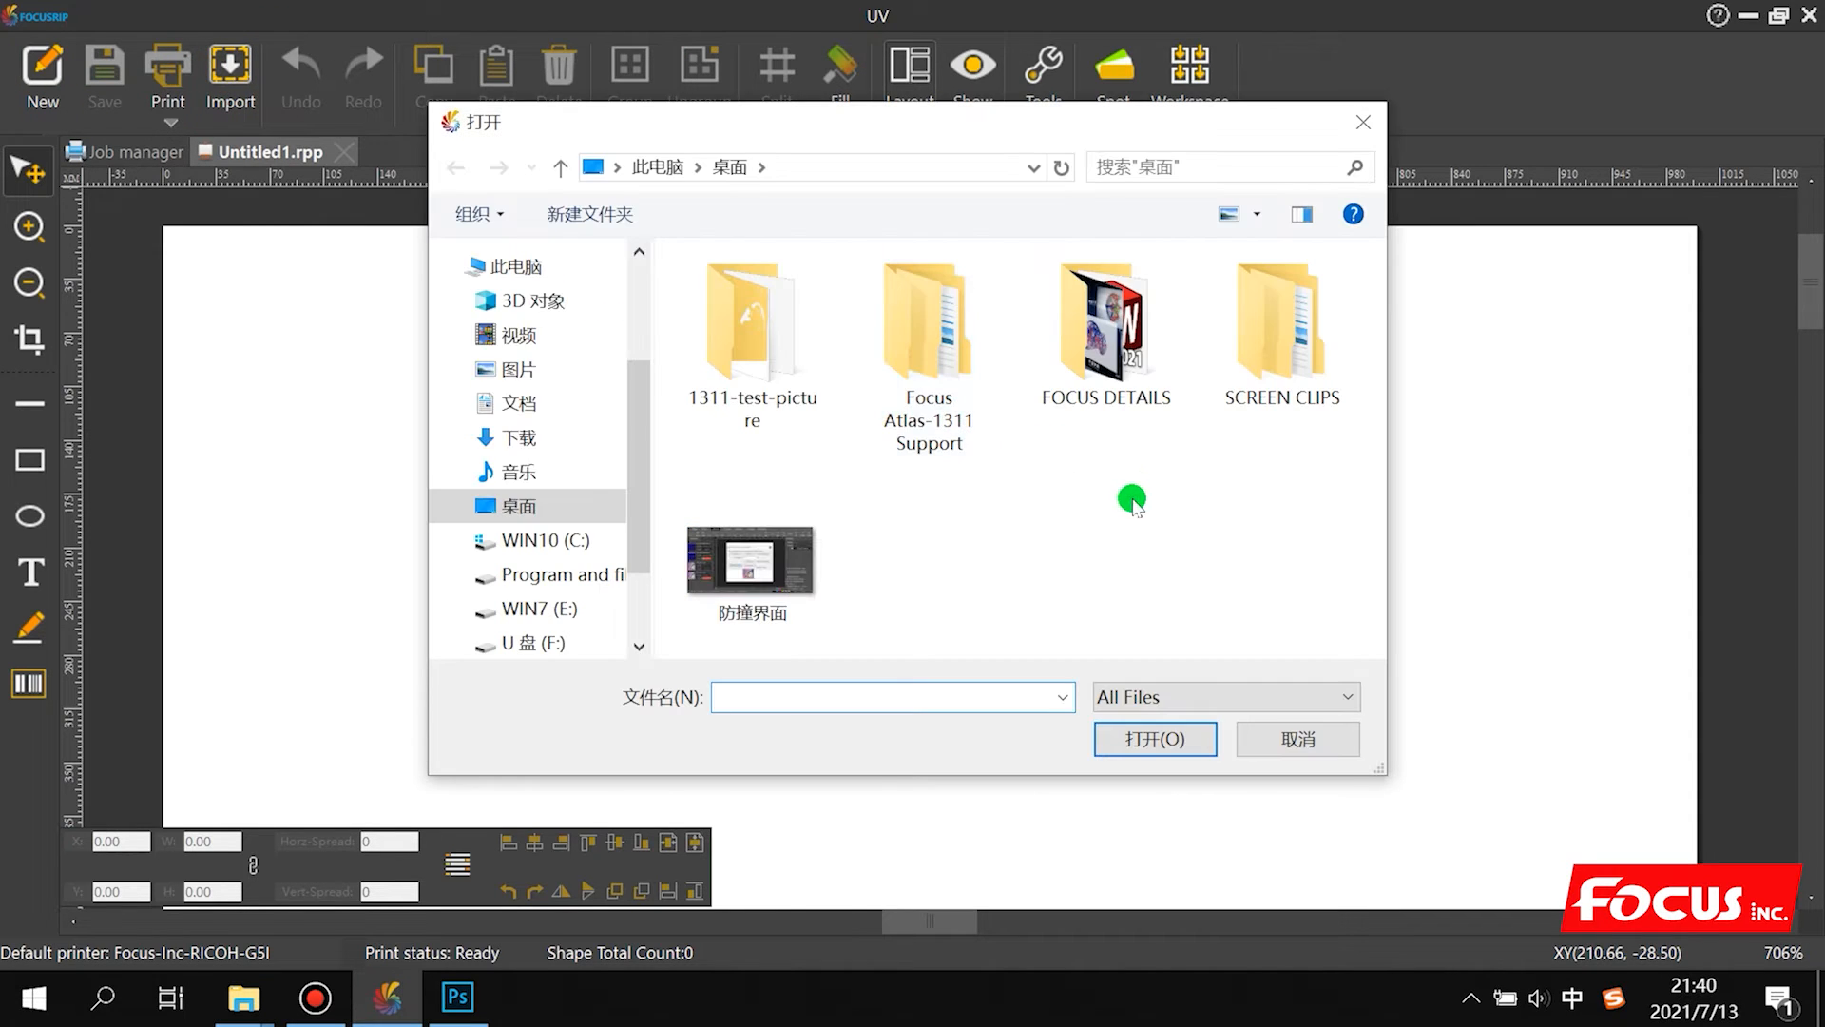
left_click(1134, 504)
double_click(929, 359)
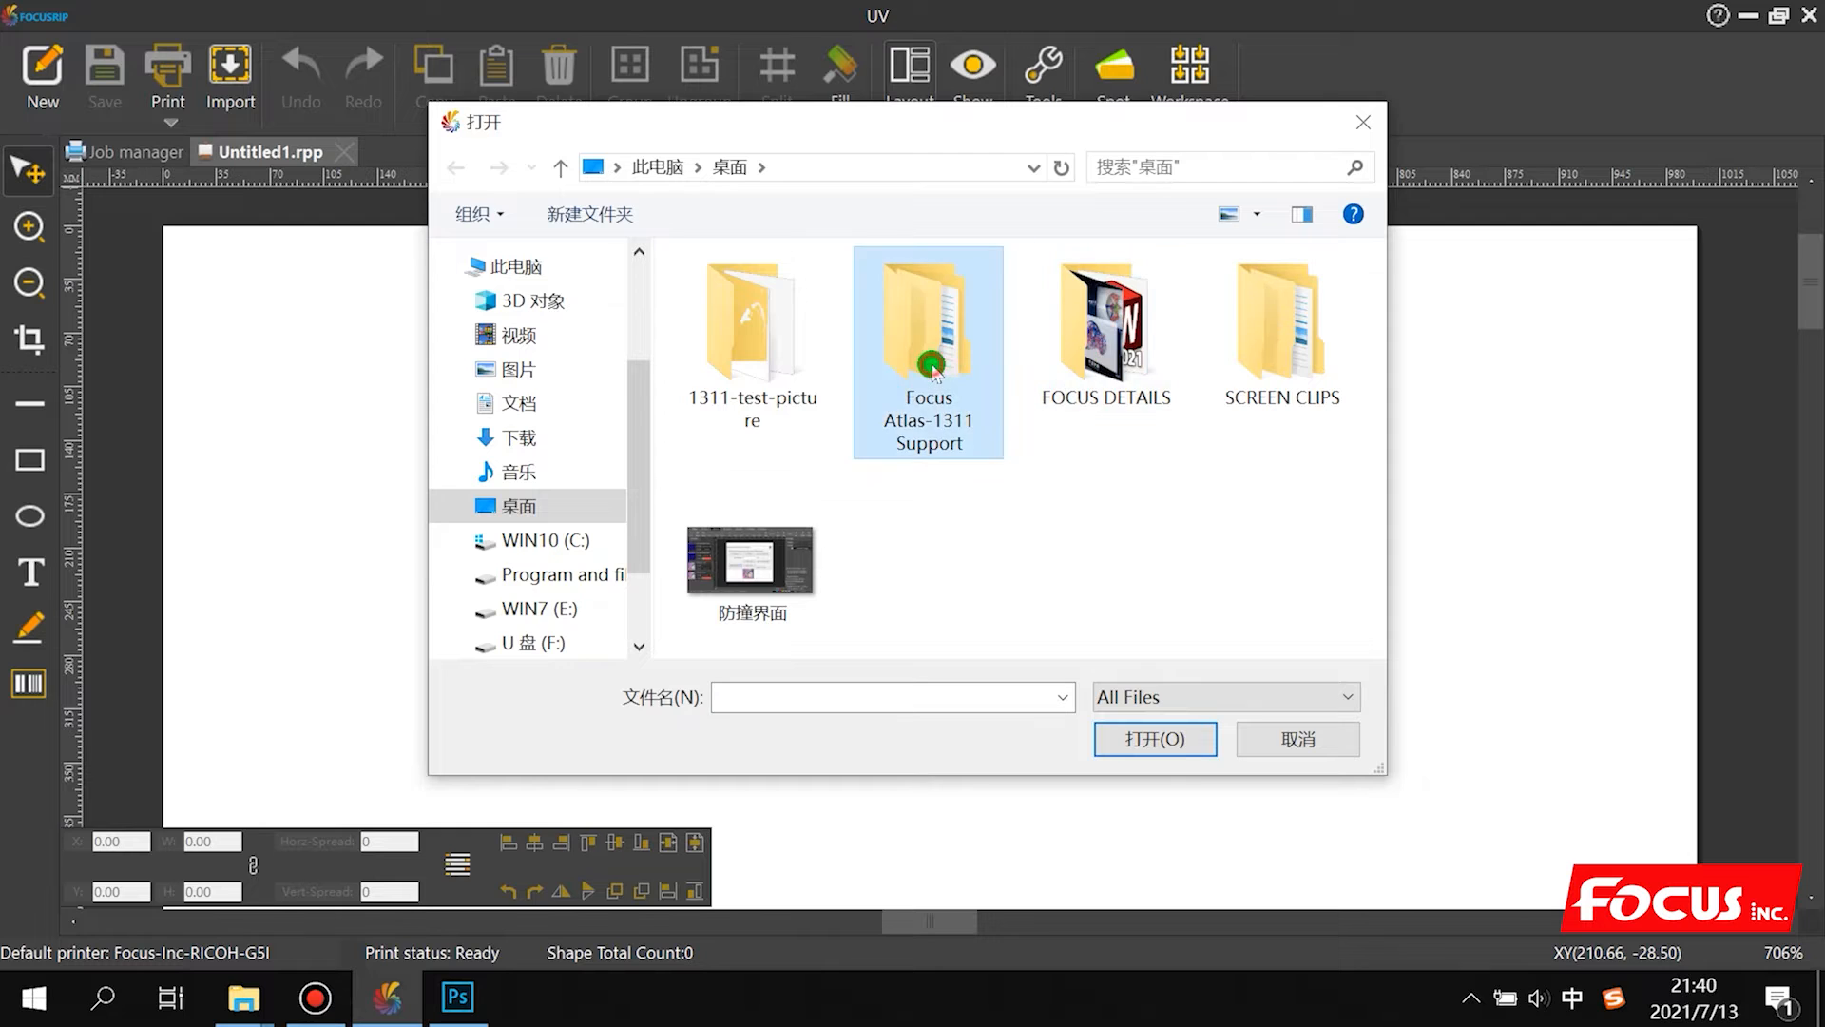
left_click(779, 417)
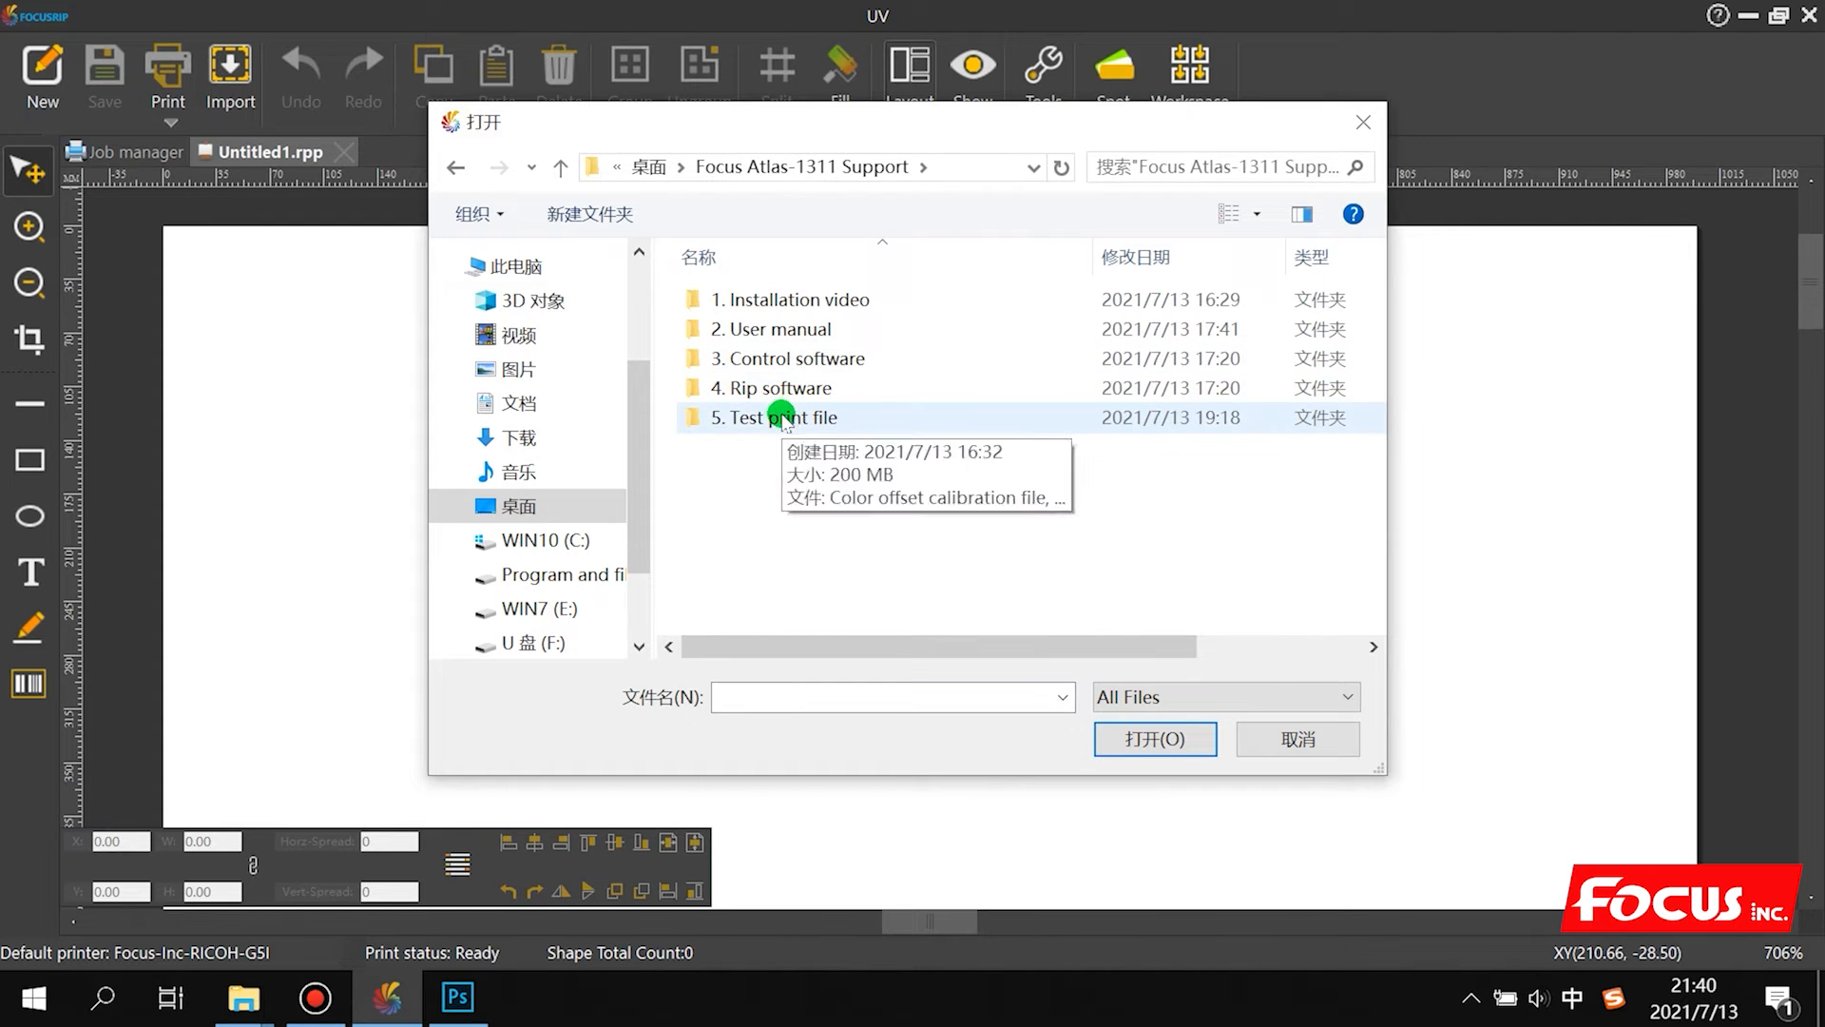
double_click(782, 418)
left_click(939, 566)
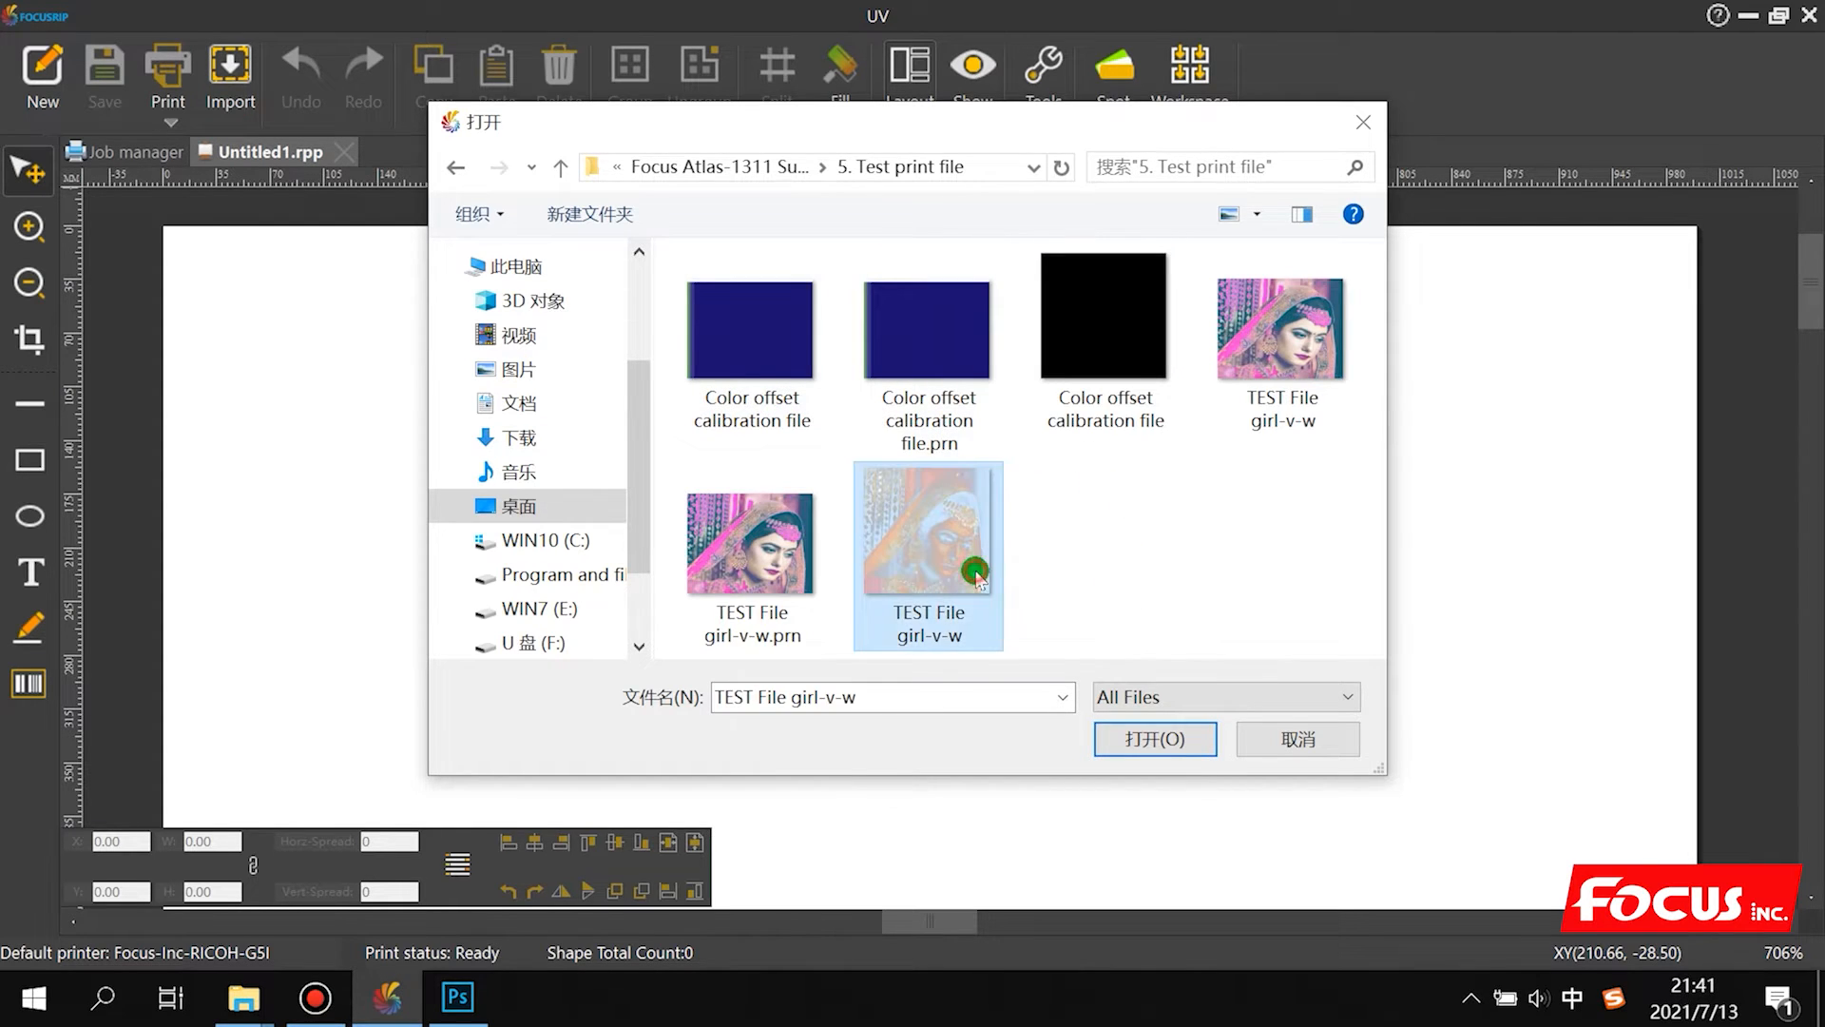
Step: Check the file type in the properties of the selected TEST File girl-v-w, and close the properties
right_click(966, 565)
mouse_move(1008, 1006)
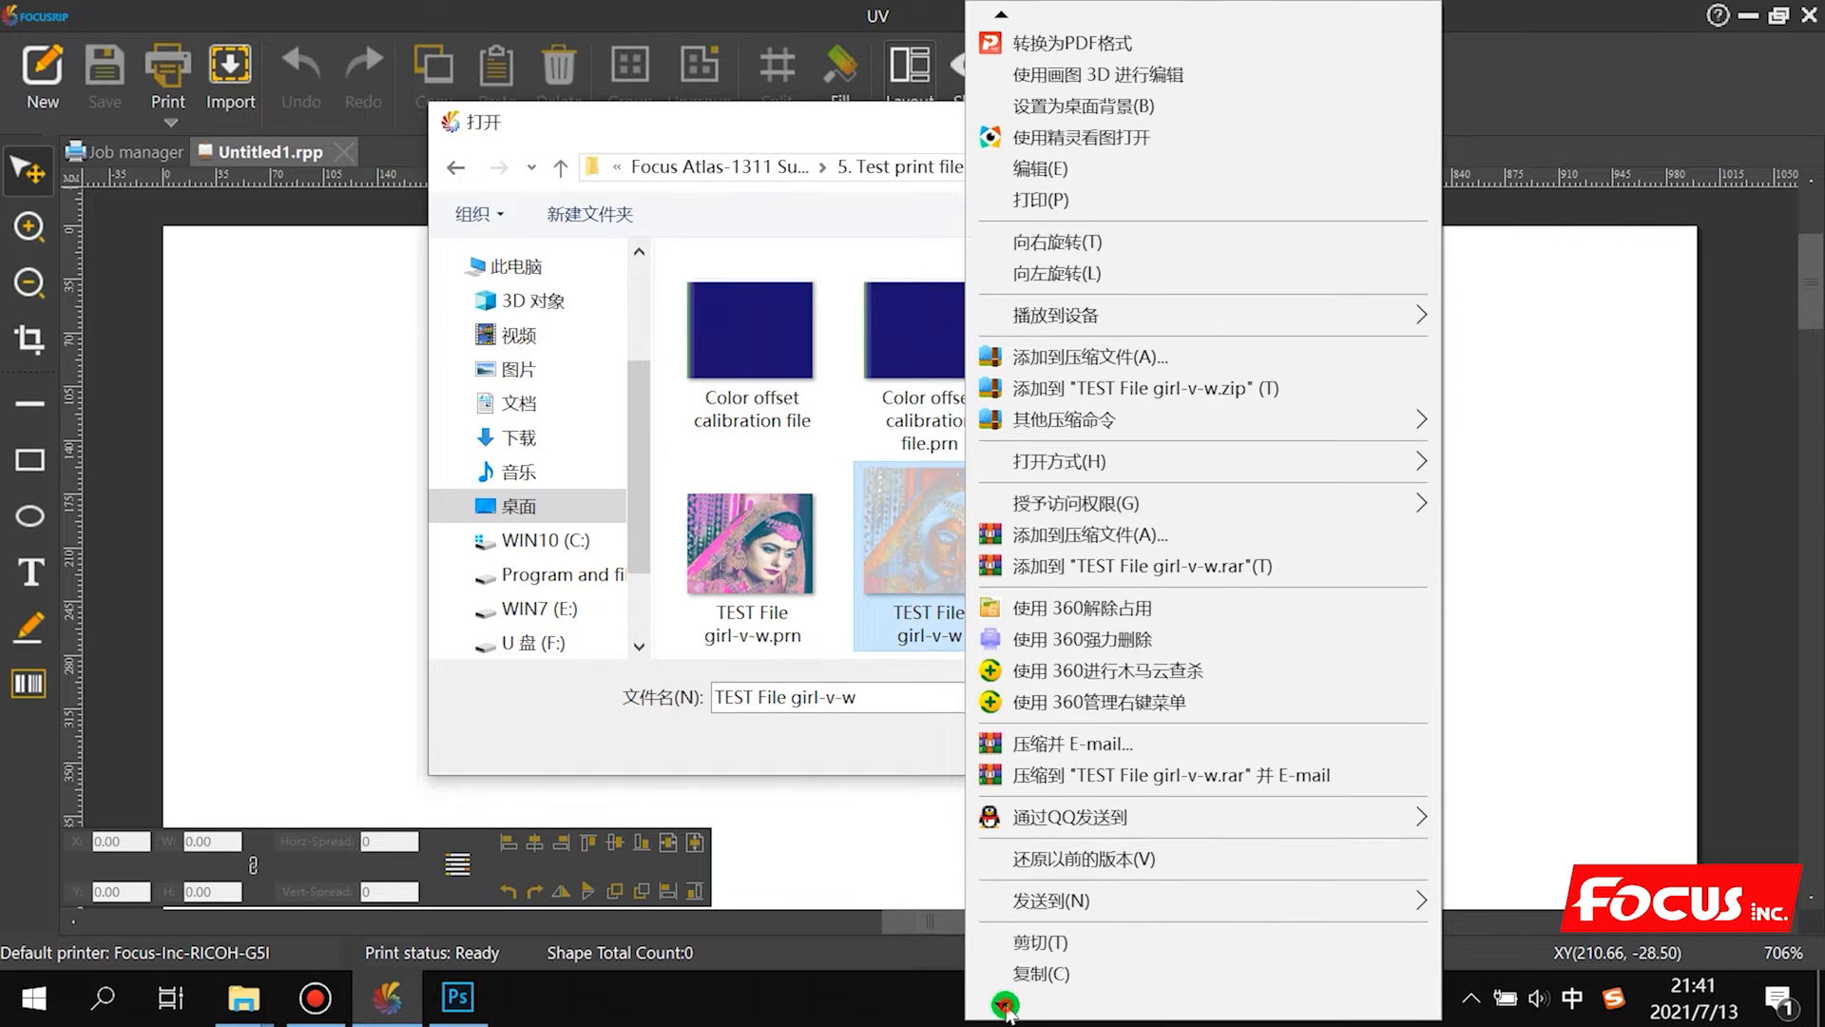
left_click(1042, 960)
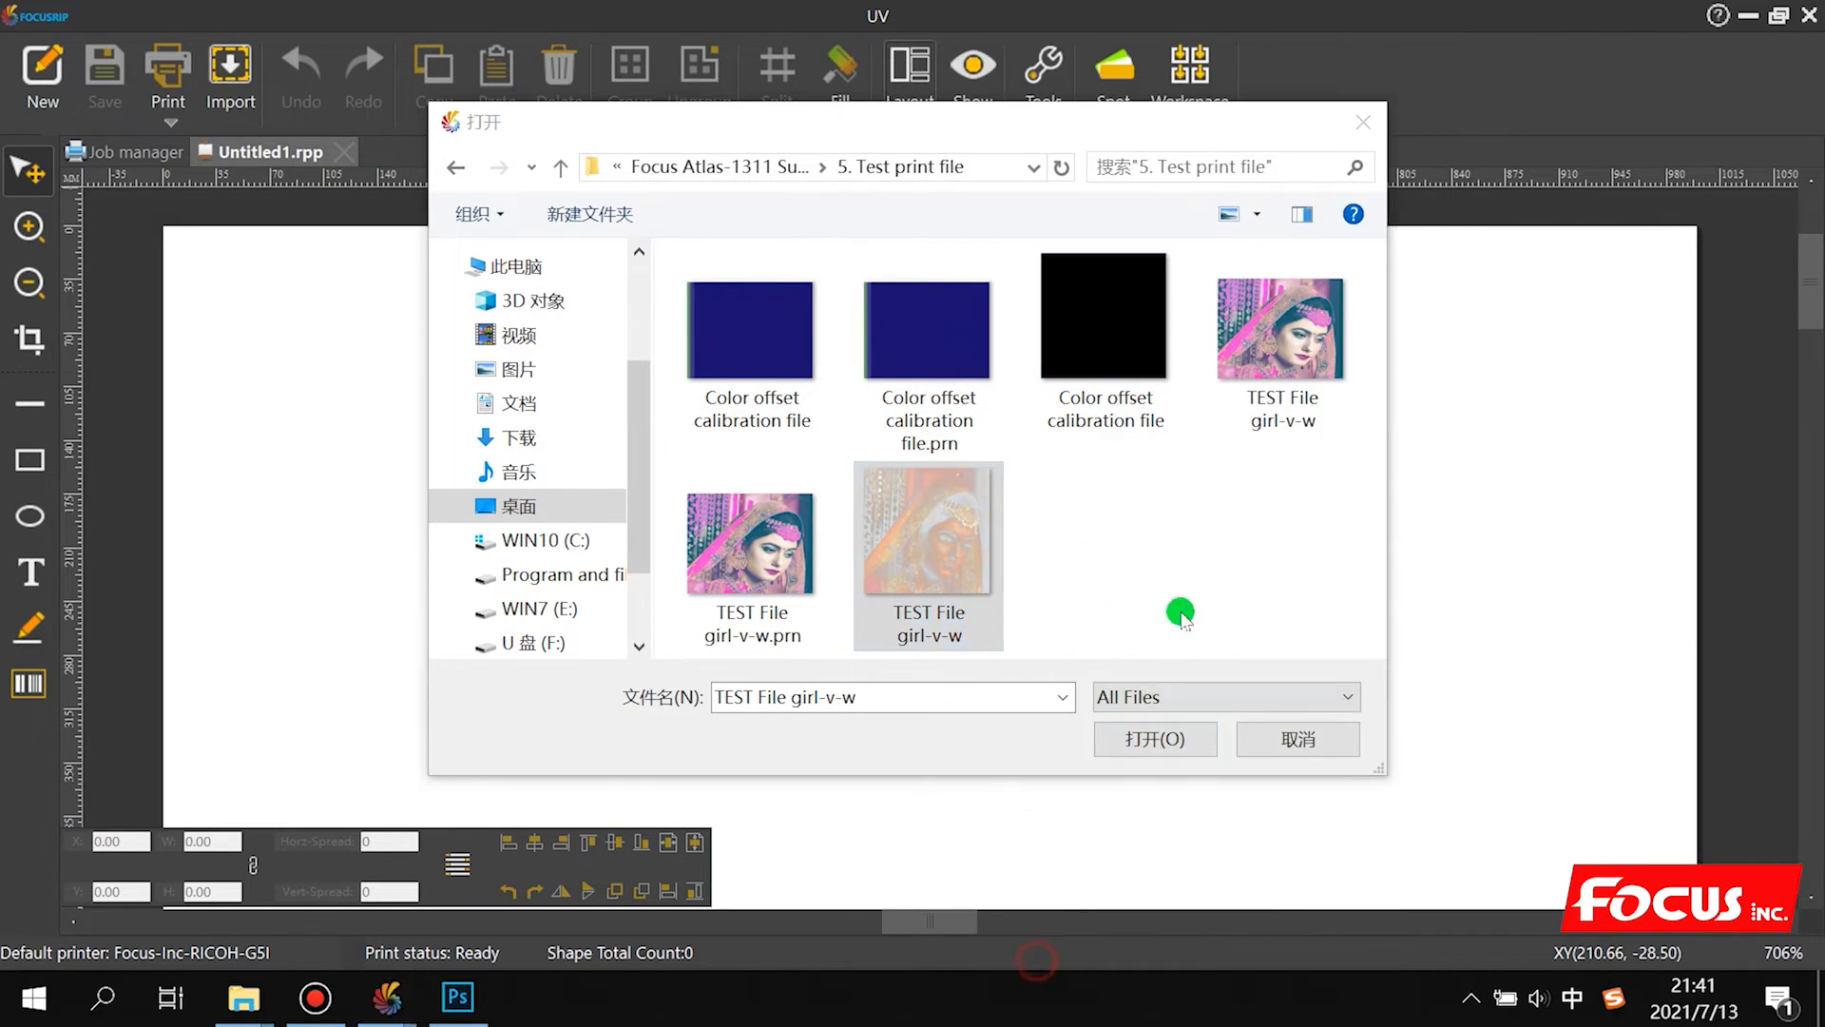
left_click_drag(1236, 308, 1259, 312)
left_click(1258, 316)
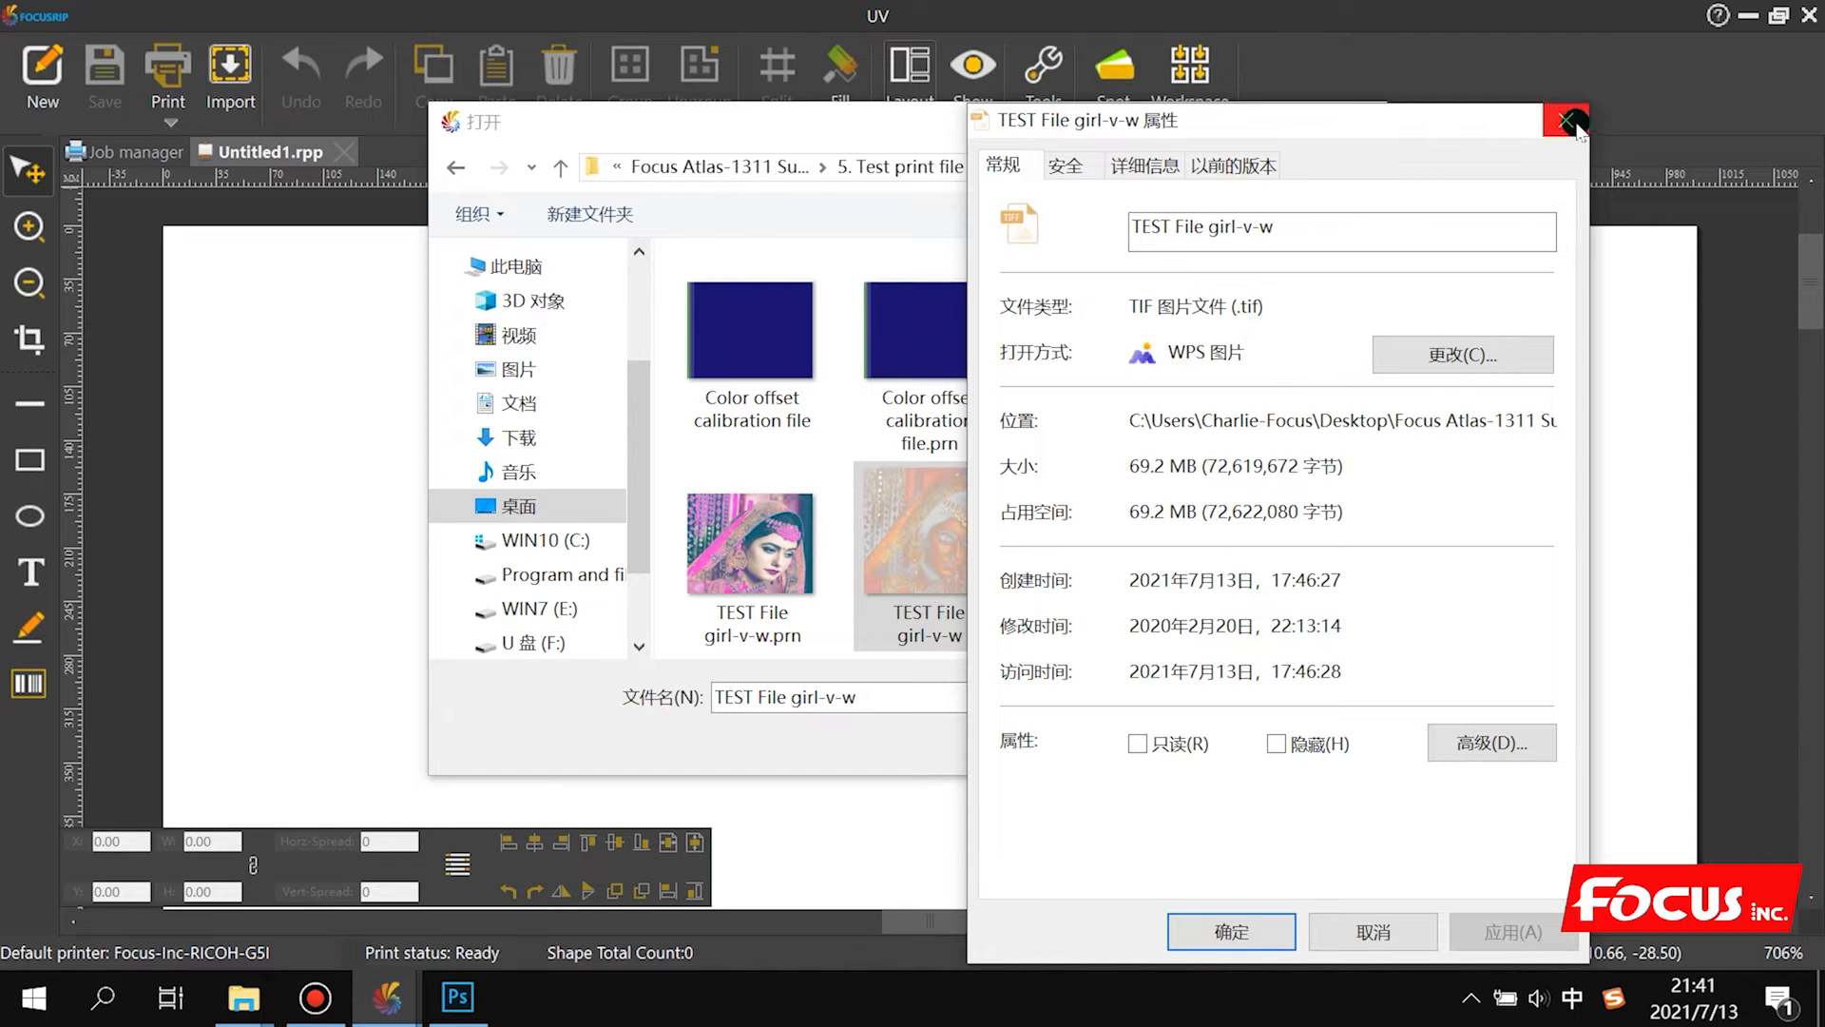
left_click(1388, 927)
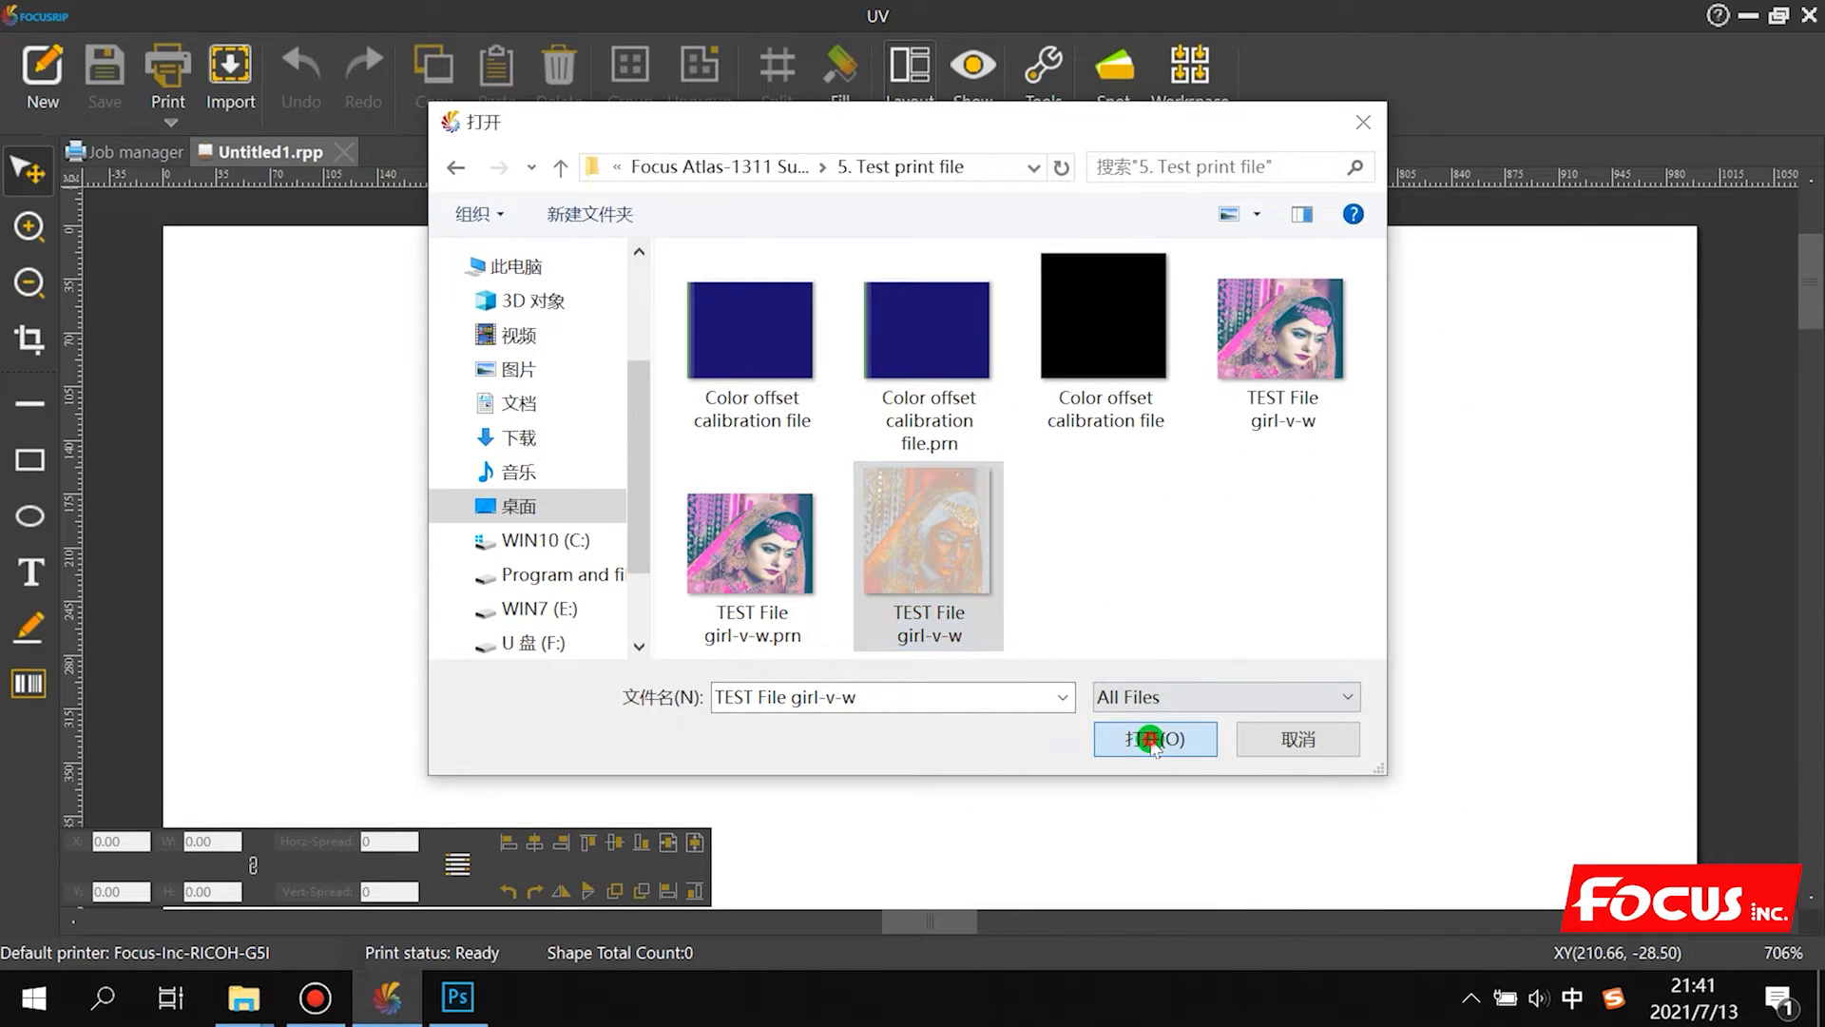
Step: Import the selected test file at a custom width of 300 mm and place it at about X 361, Y 86 on the canvas
left_click(1155, 730)
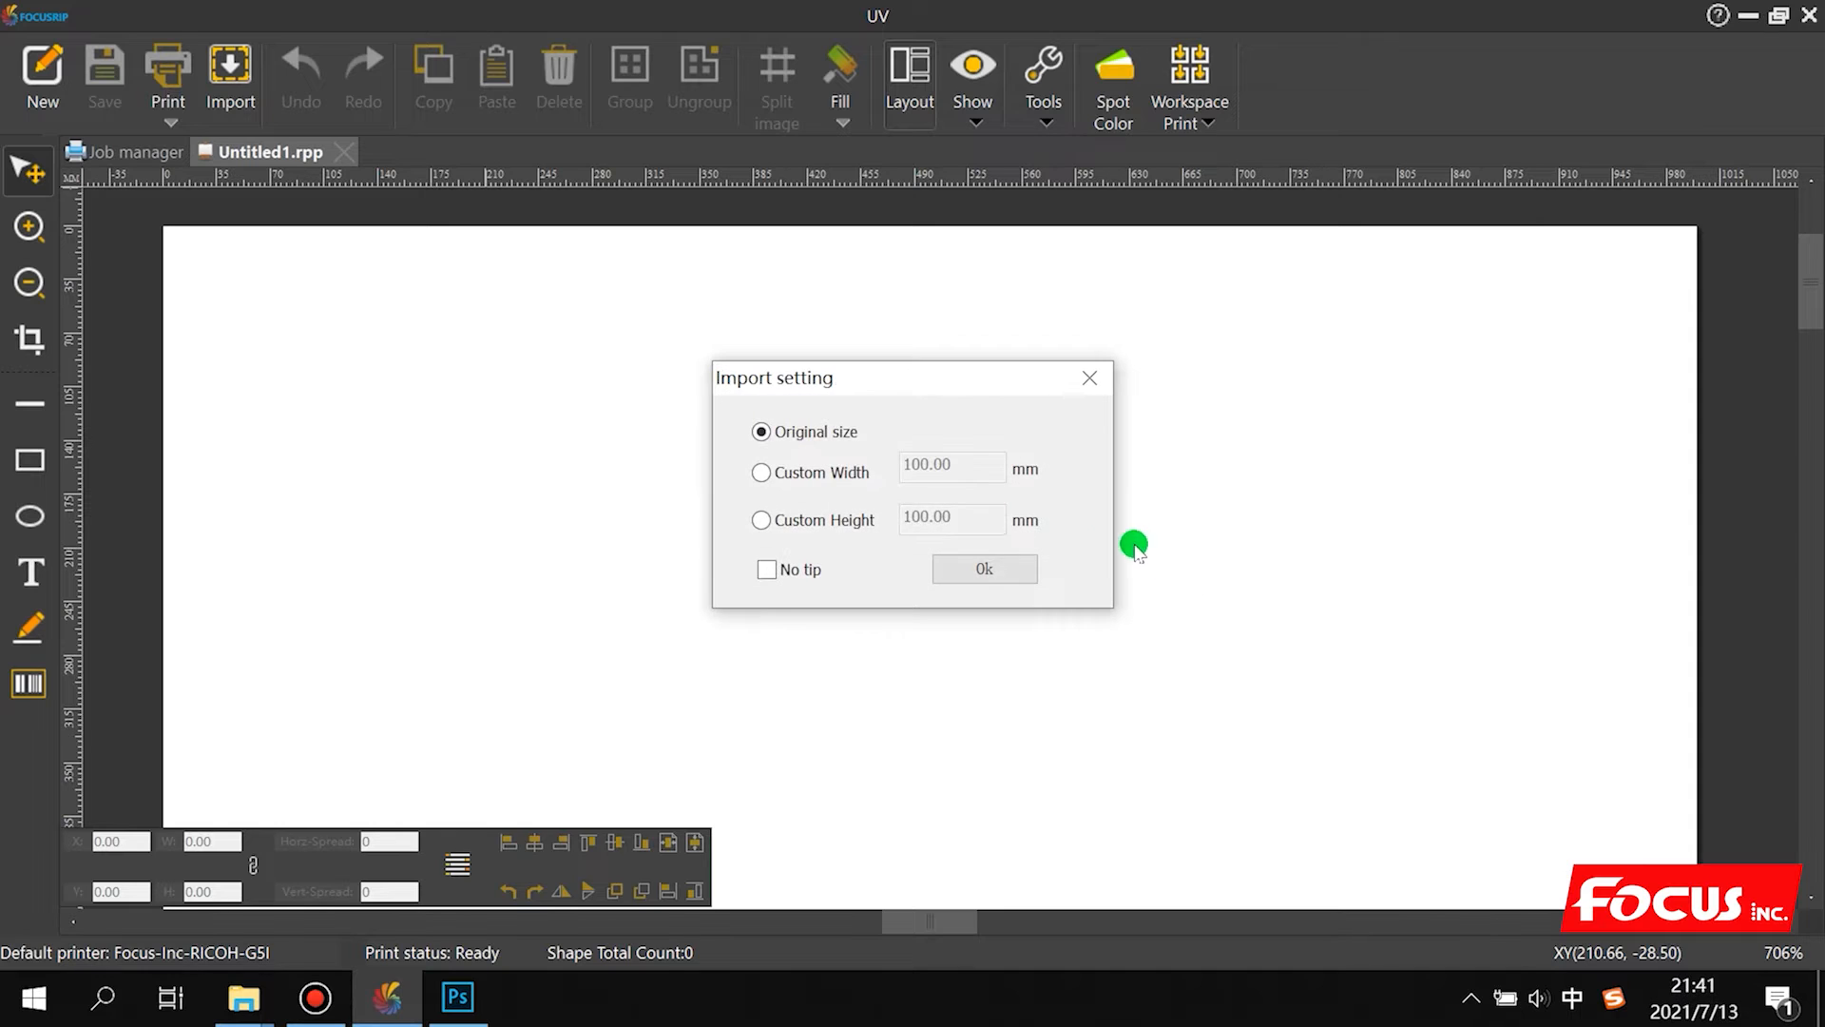
left_click(819, 473)
left_click_drag(958, 464, 522, 460)
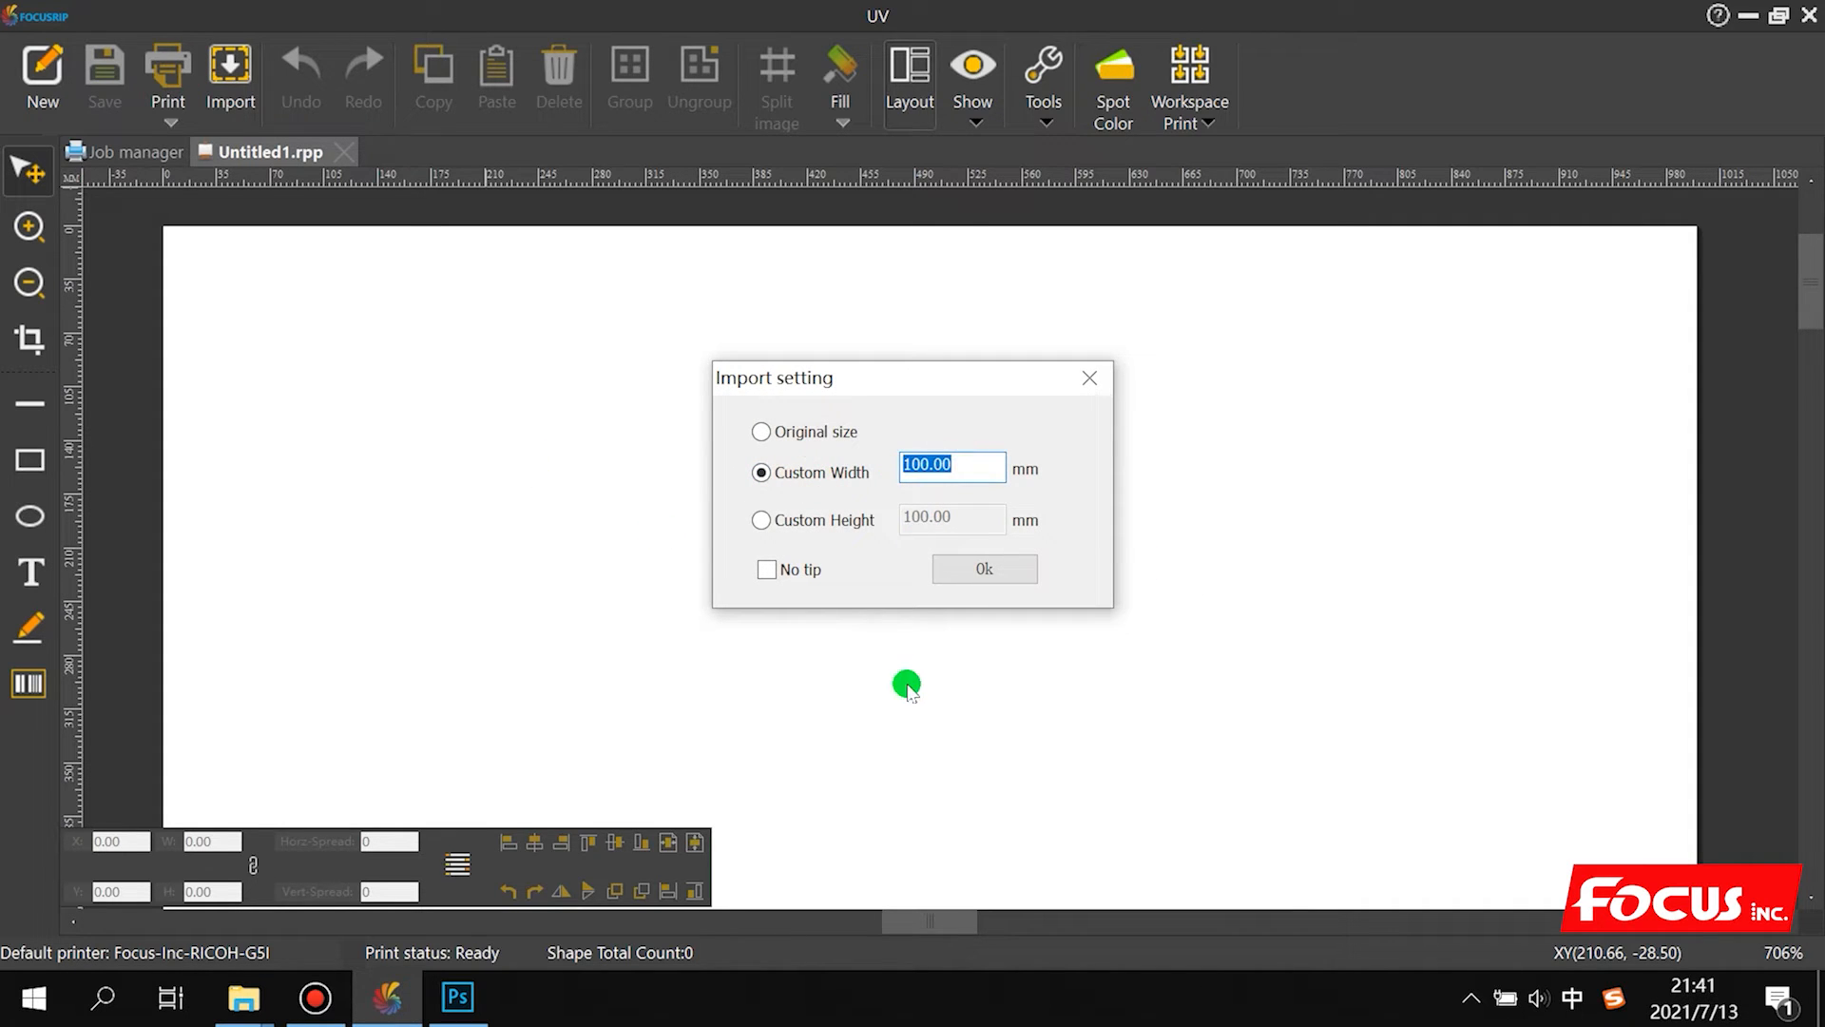
type("3")
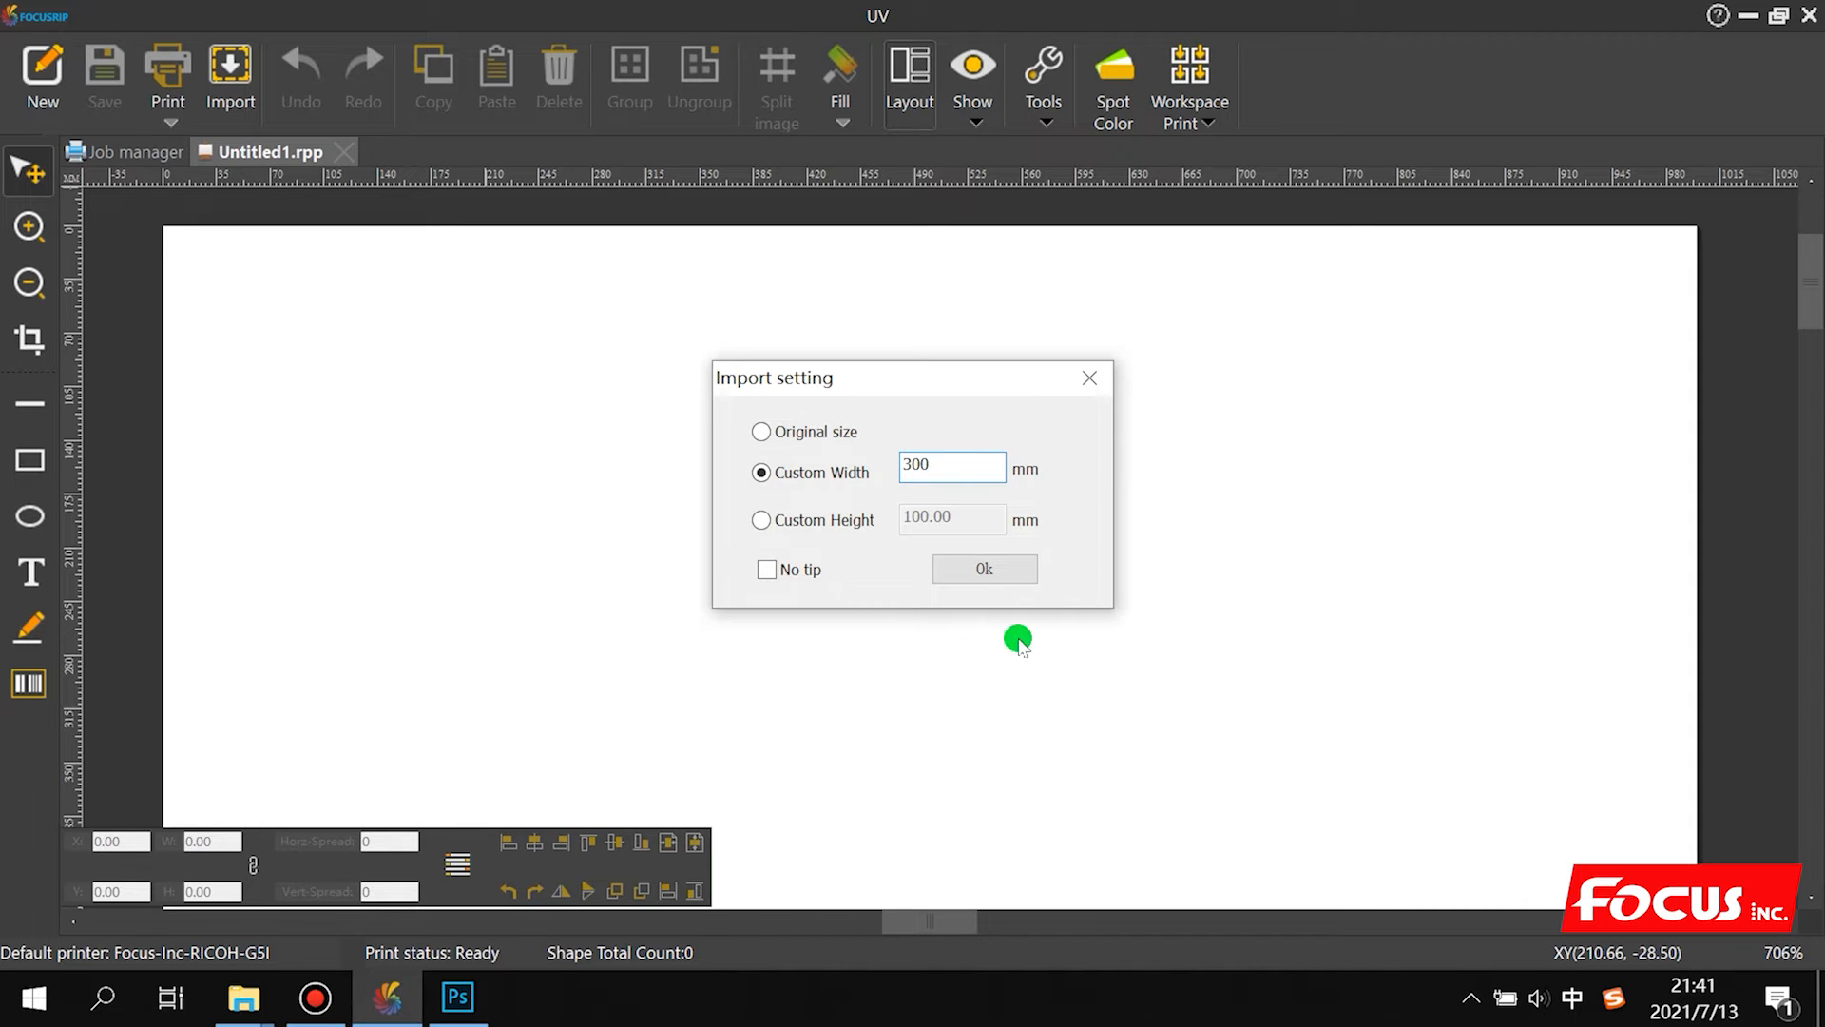
left_click(999, 573)
left_click_drag(476, 481, 982, 587)
scroll(930, 553, "down", 3)
scroll(929, 551, "up", 8)
scroll(981, 587, "down", 2)
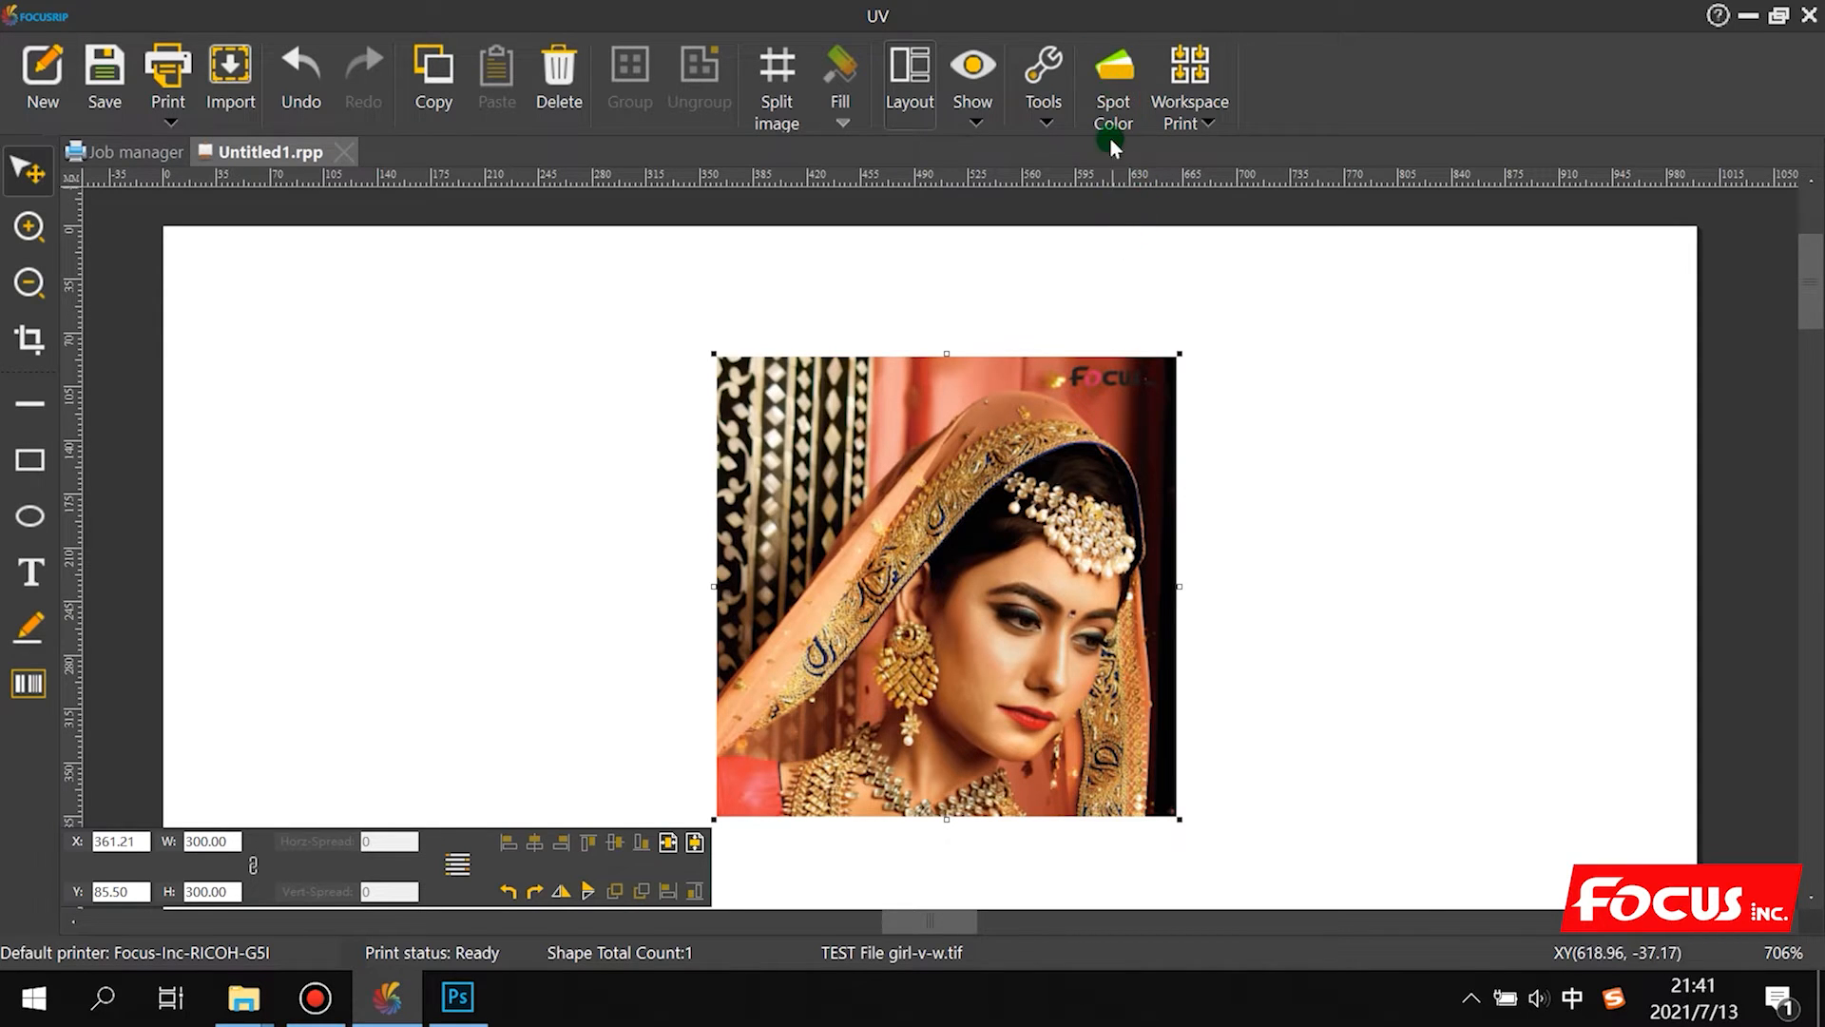
Step: In the spot color settings, choose Spot as the data source type for both the first and second spot colors
left_click(1116, 95)
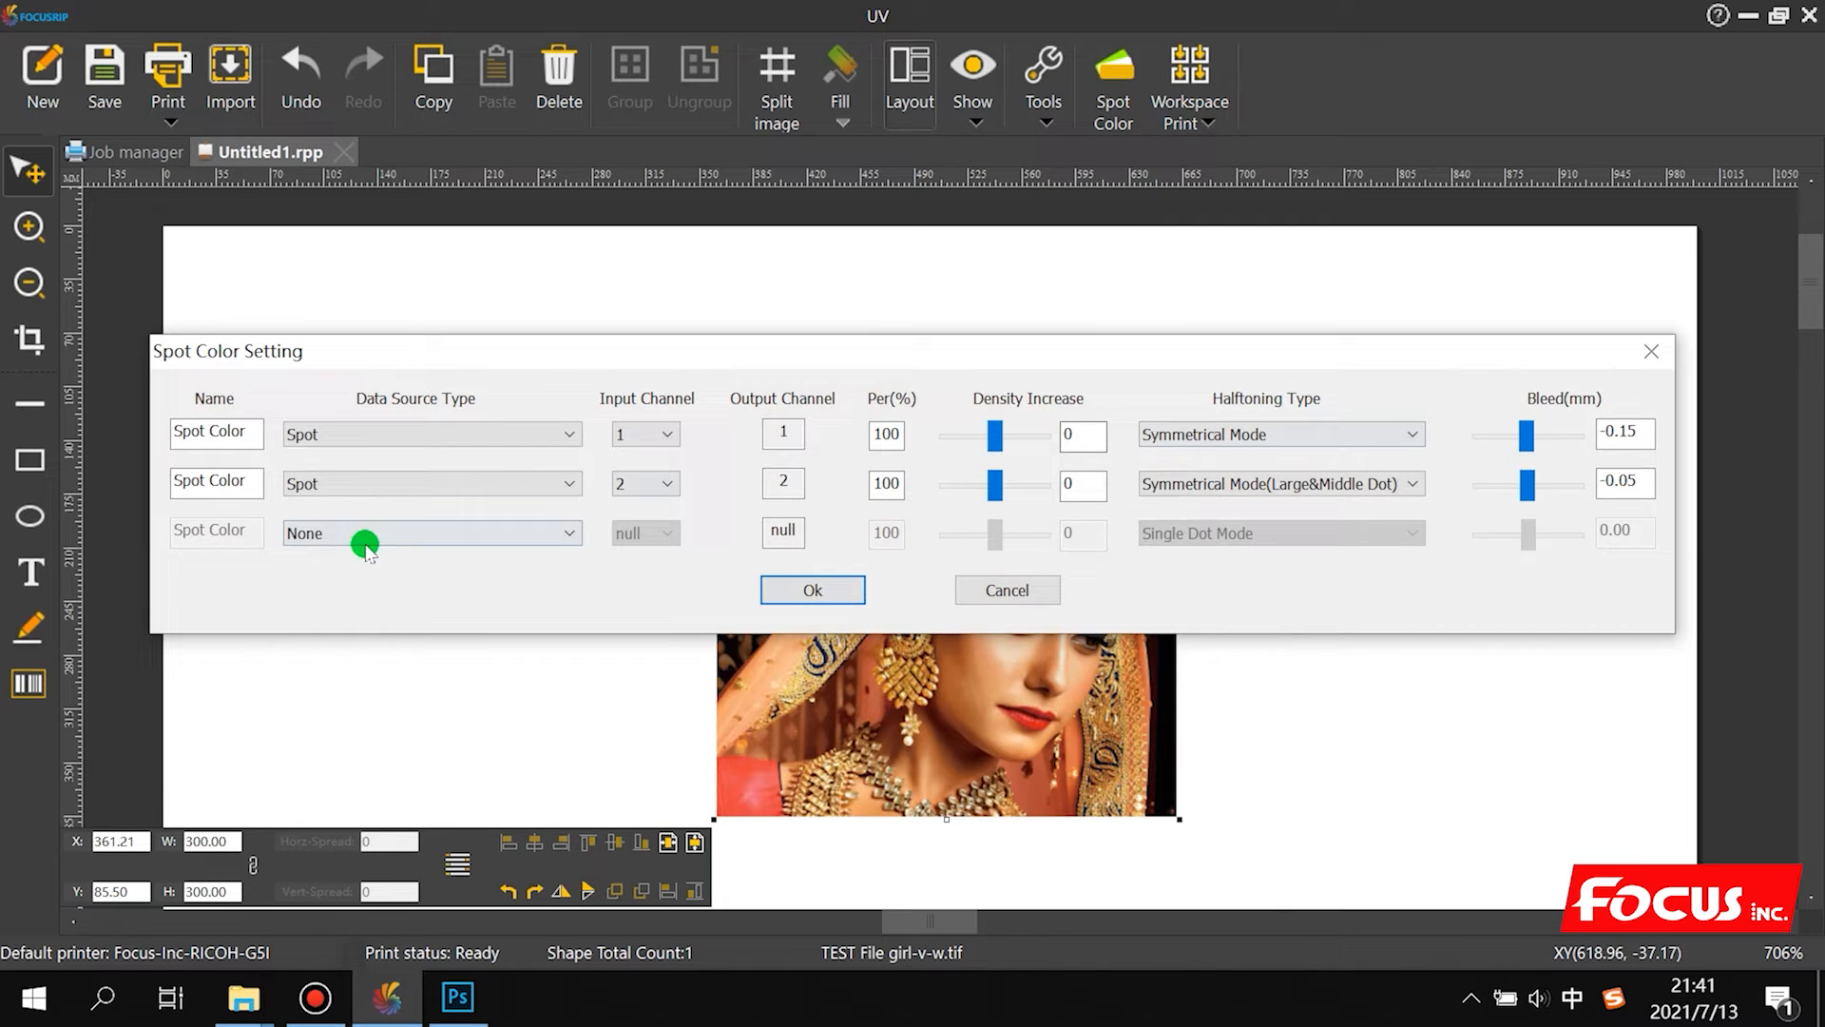
left_click(342, 433)
left_click(347, 547)
left_click(359, 433)
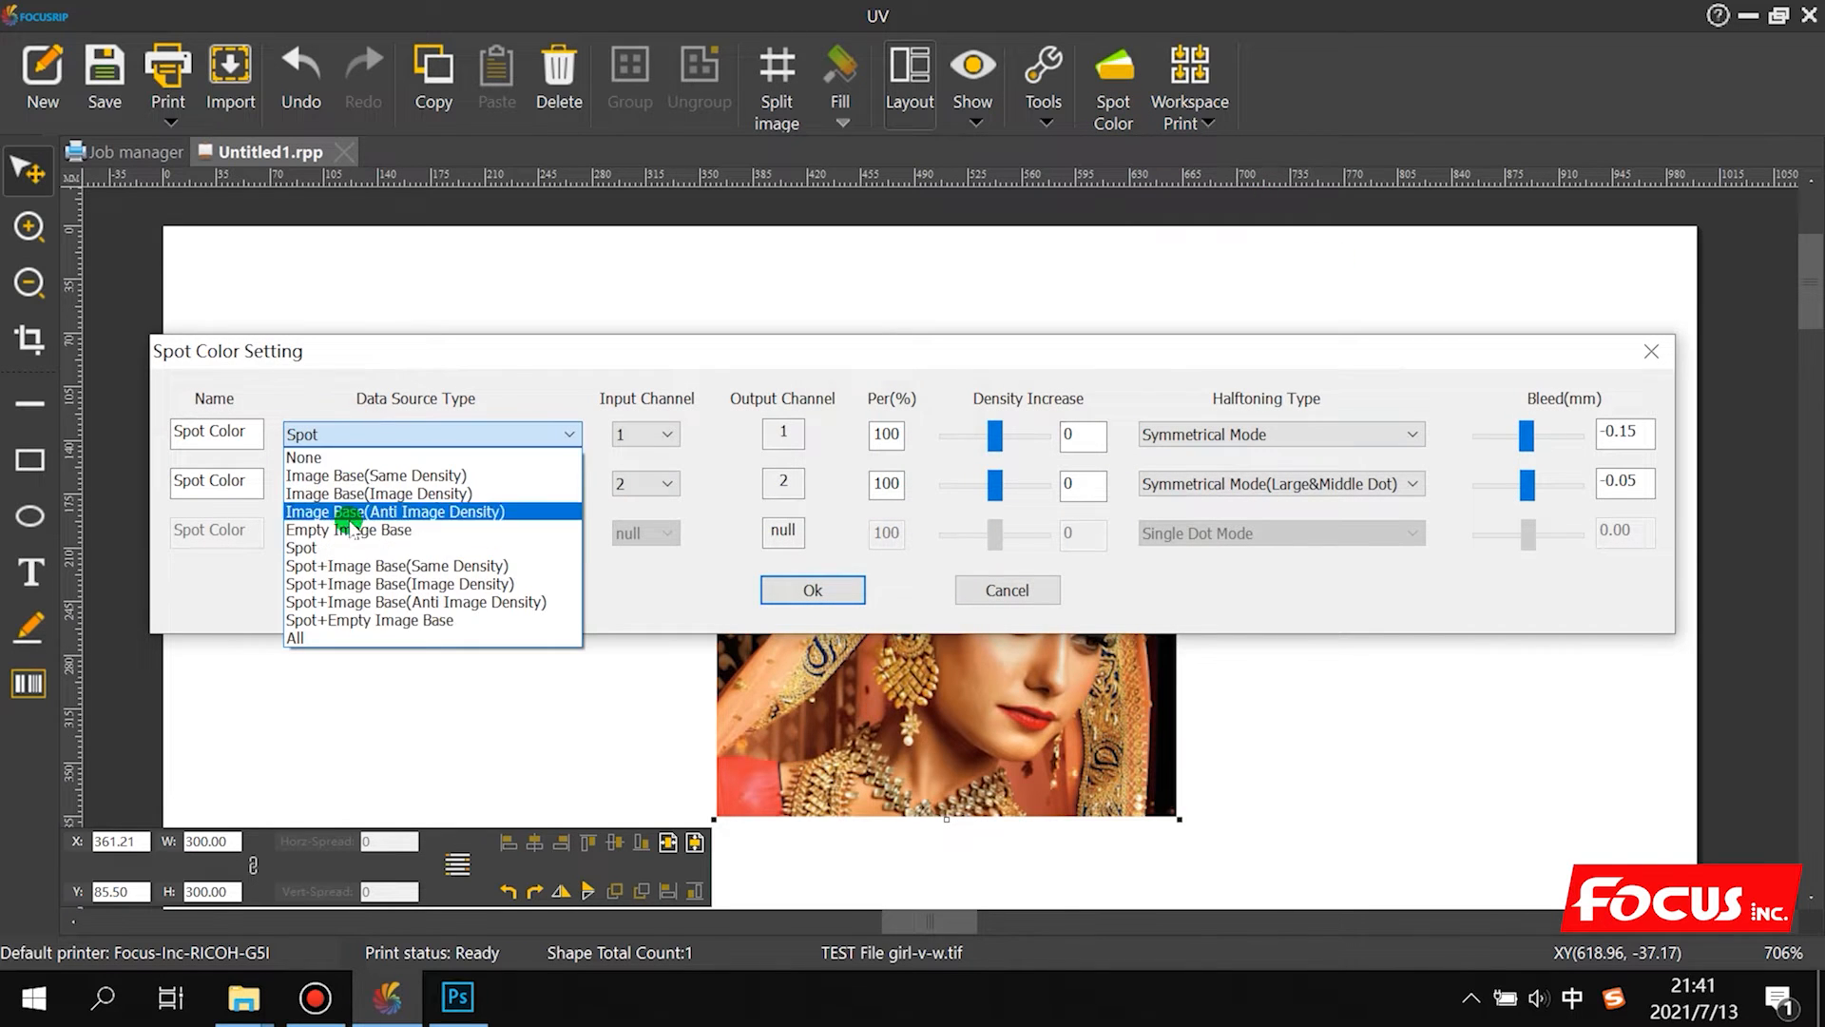
left_click(347, 548)
left_click(352, 483)
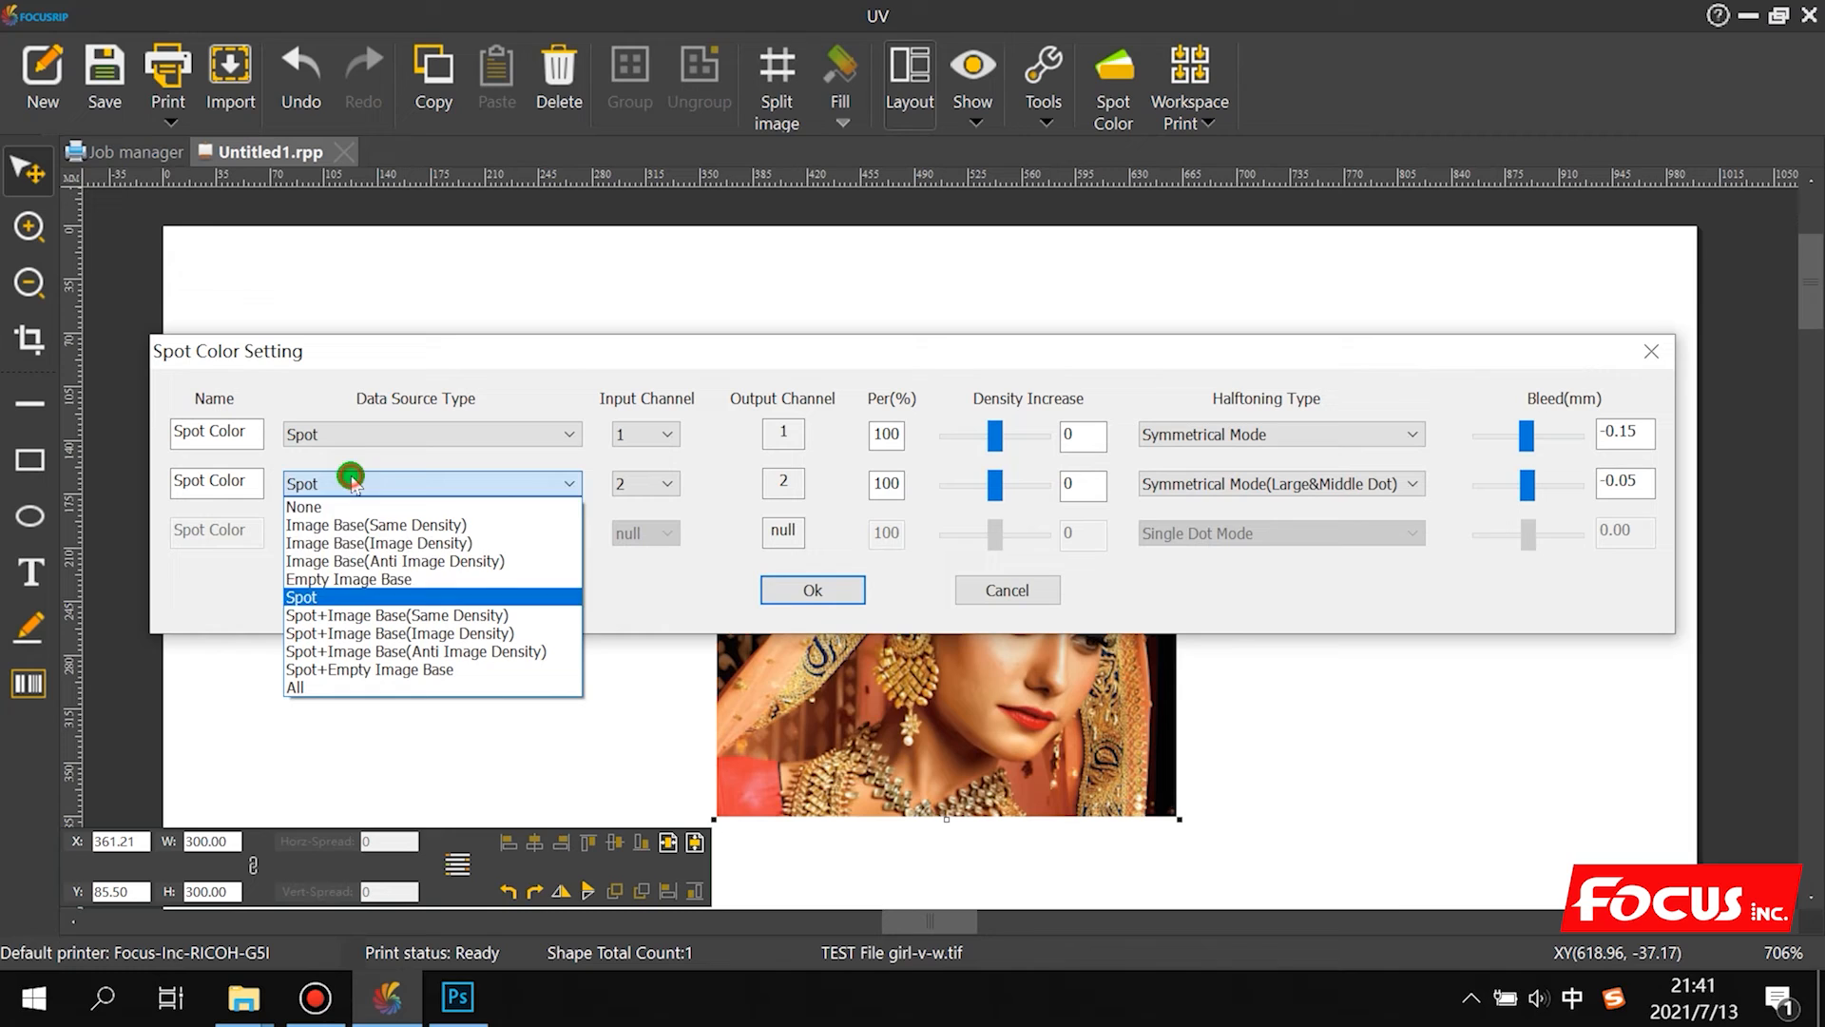
left_click(324, 595)
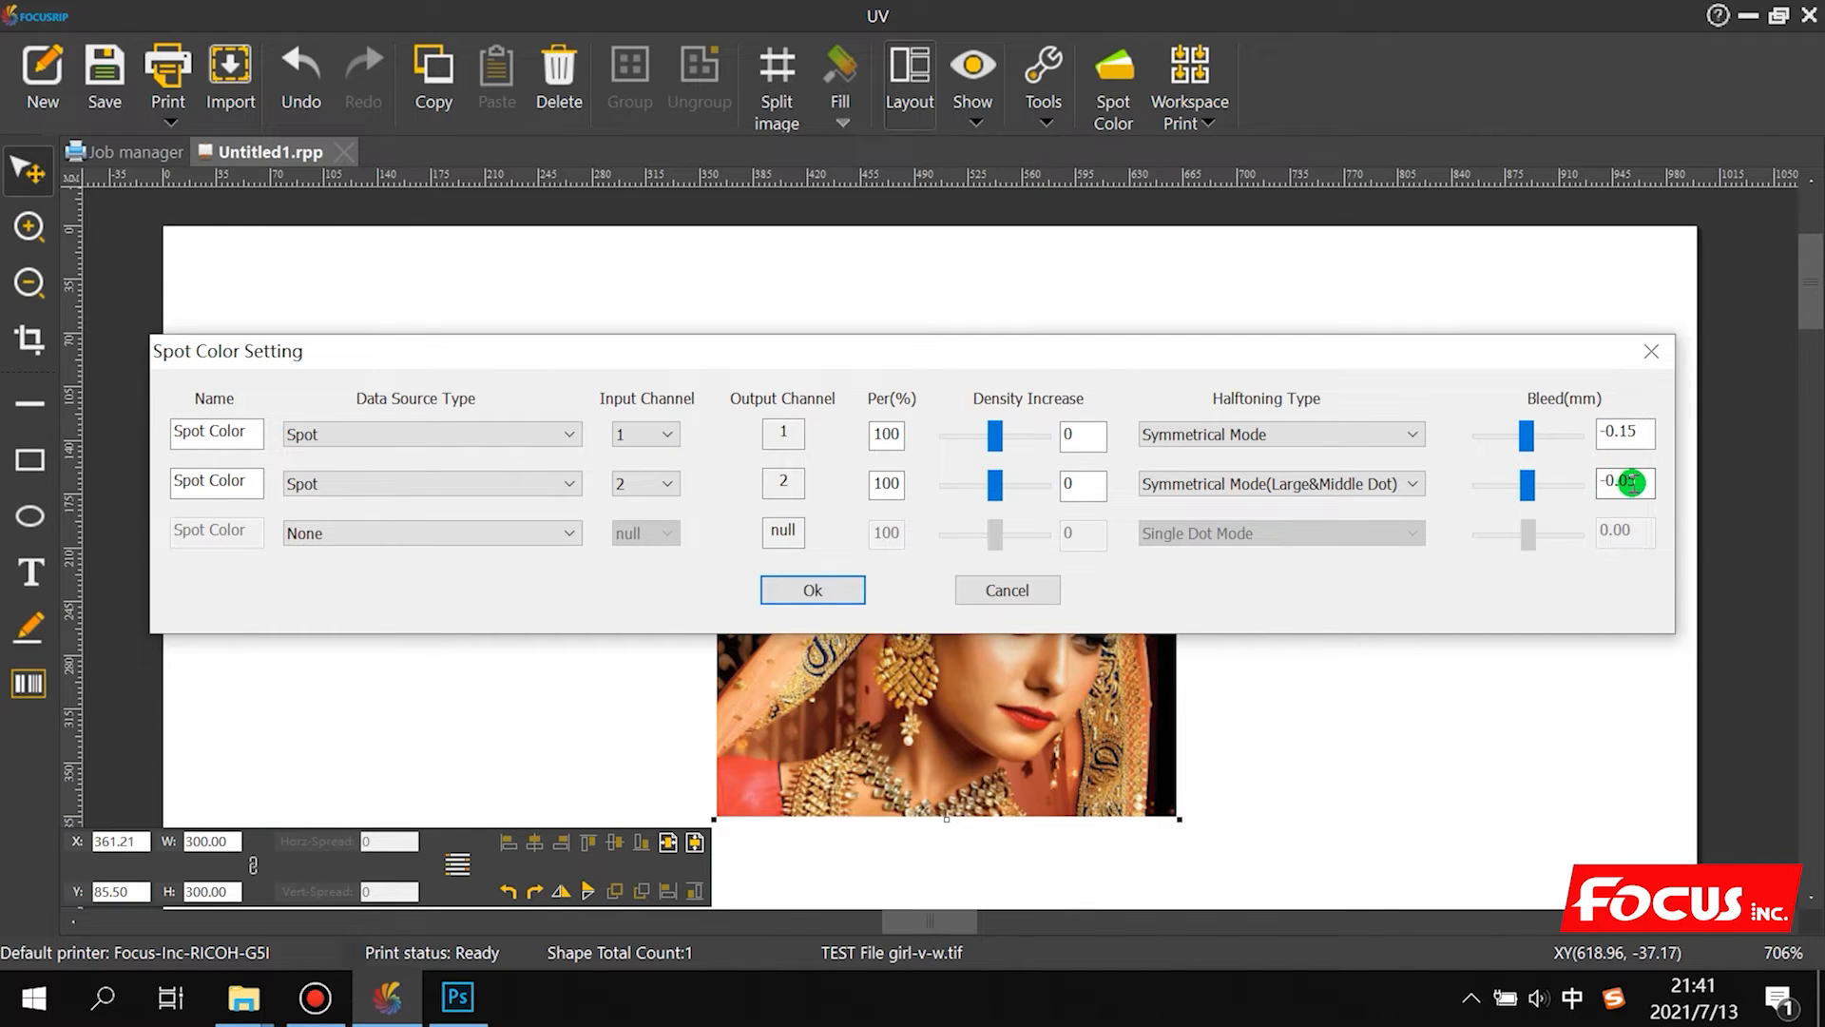
Step: Set the first spot color's halftoning to Symmetrical Mode and the second's to Symmetrical Mode(Large&Middle Dot)
left_click(1306, 435)
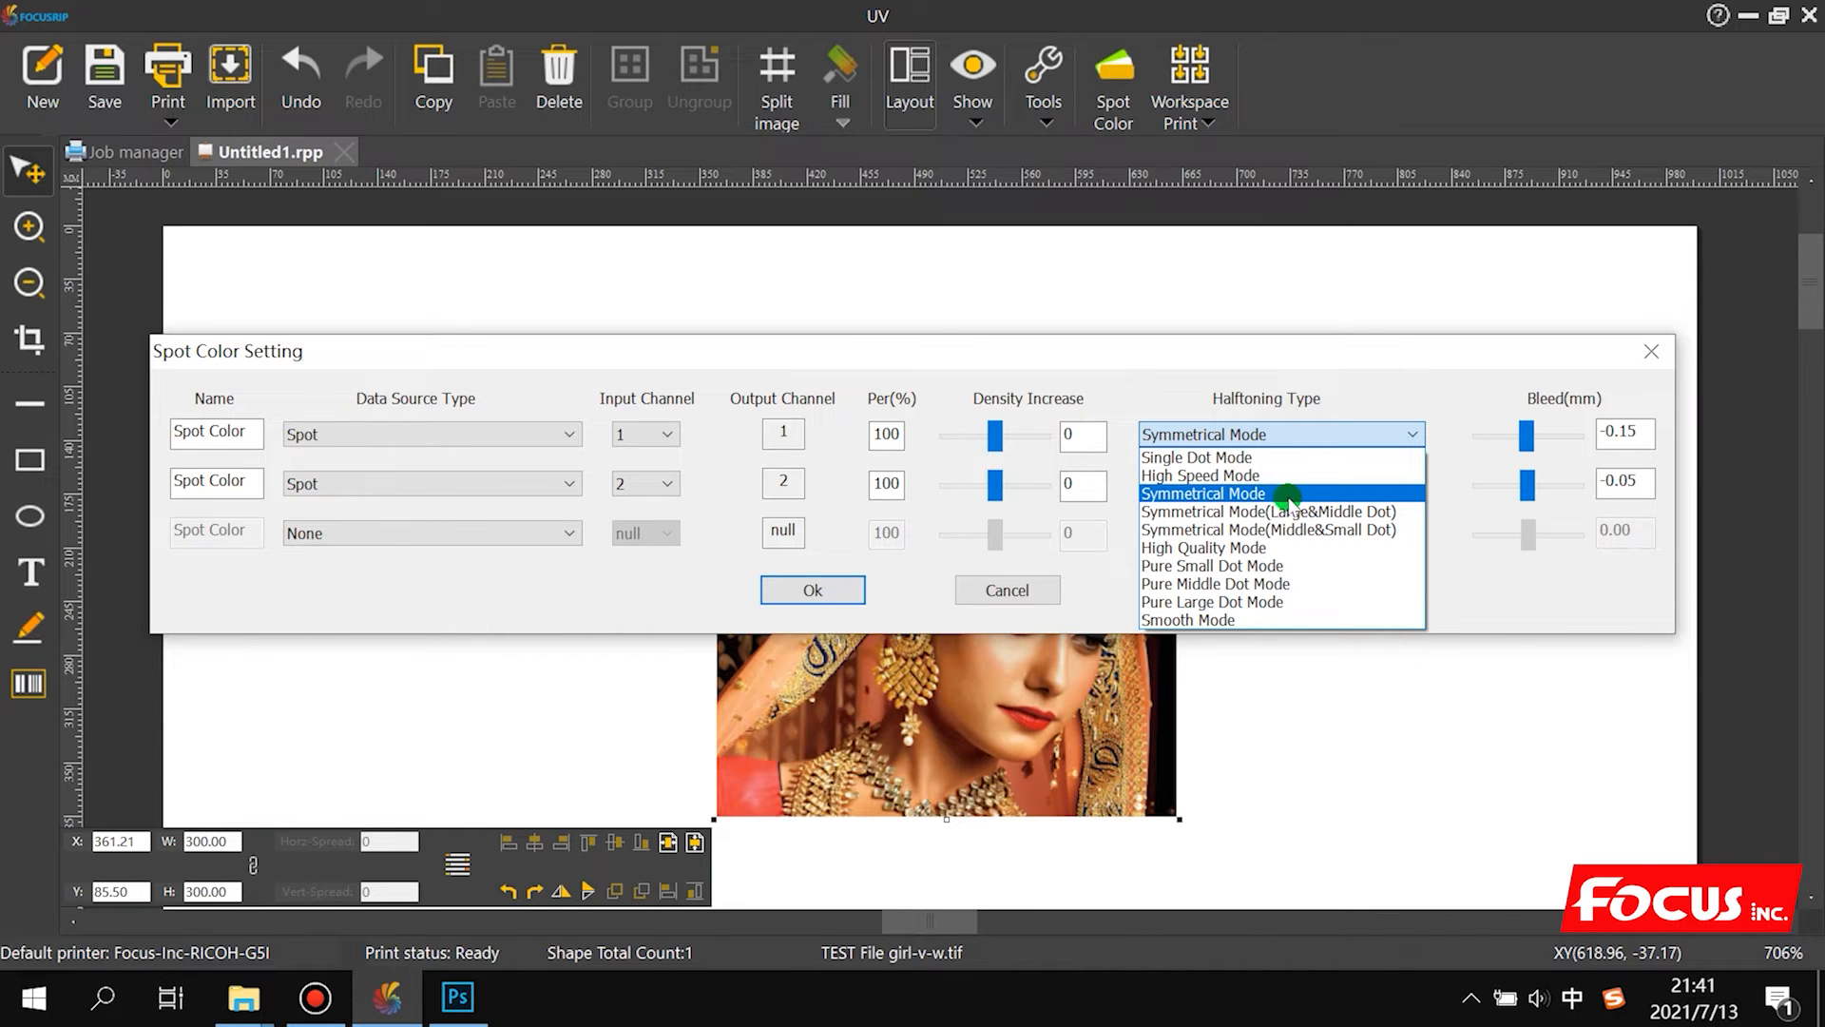
left_click(1174, 493)
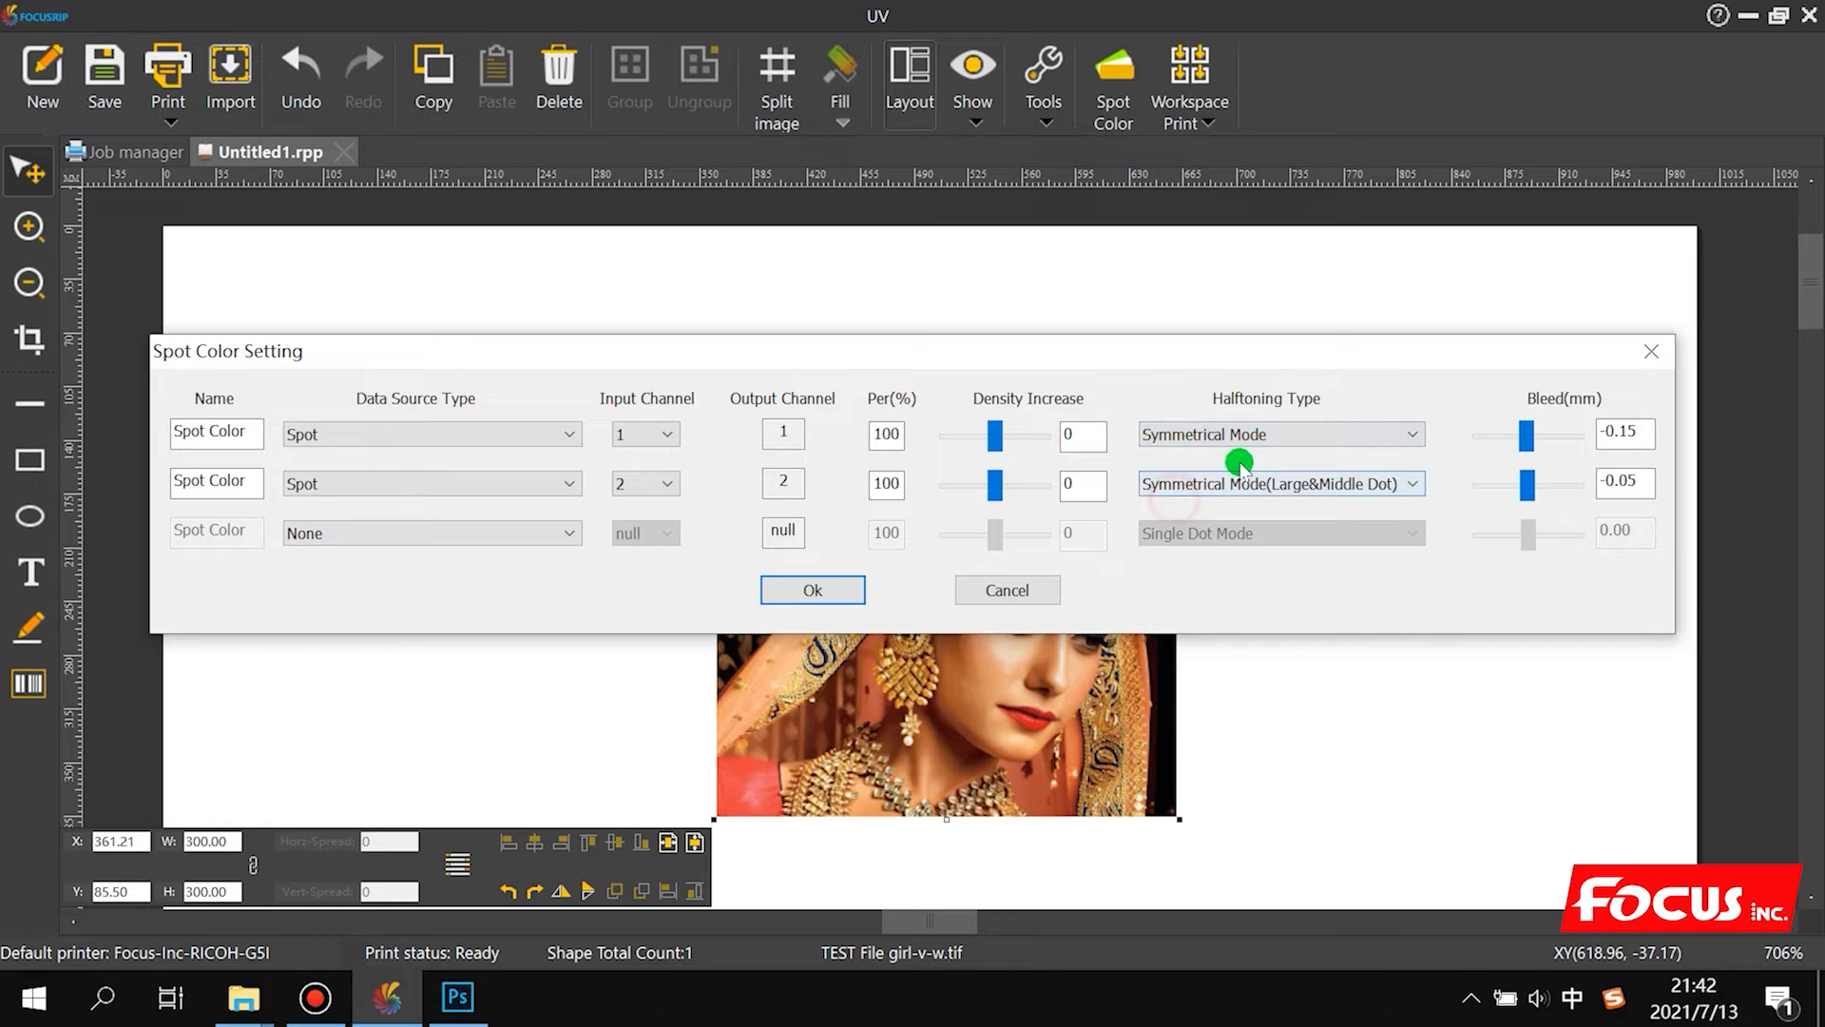
left_click(1262, 485)
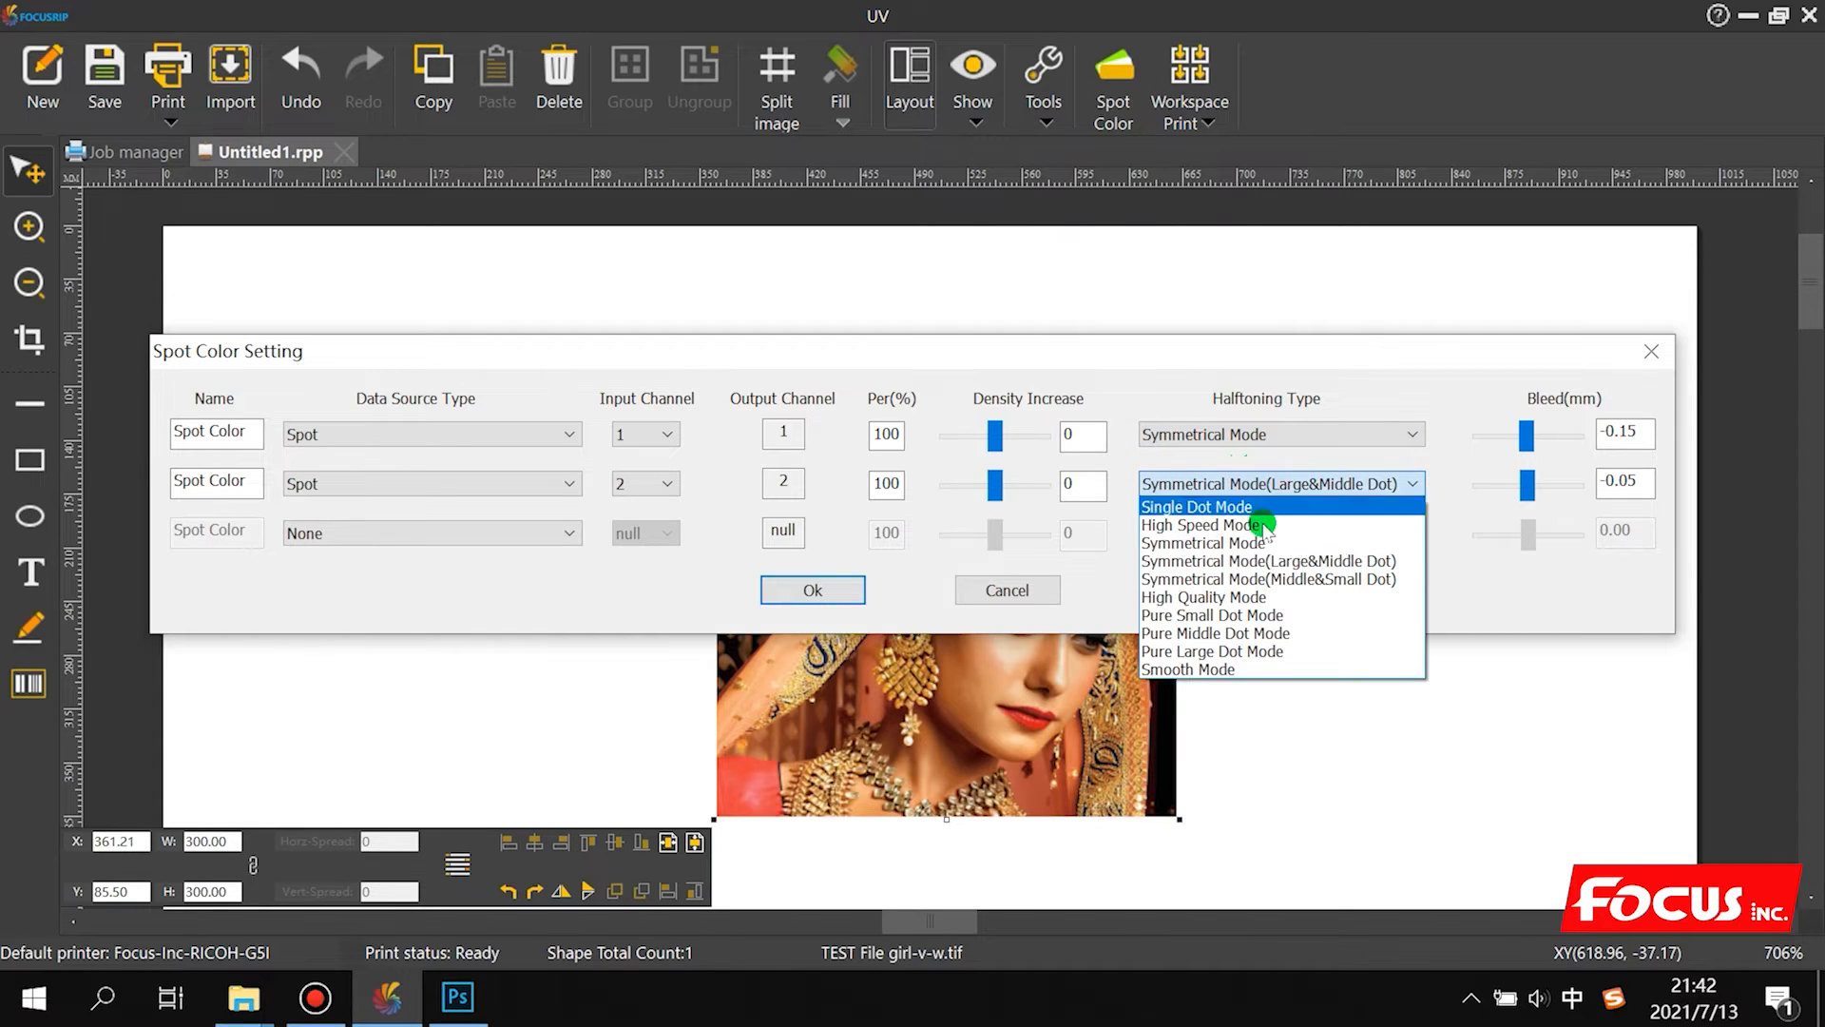
left_click(1245, 543)
left_click(1269, 484)
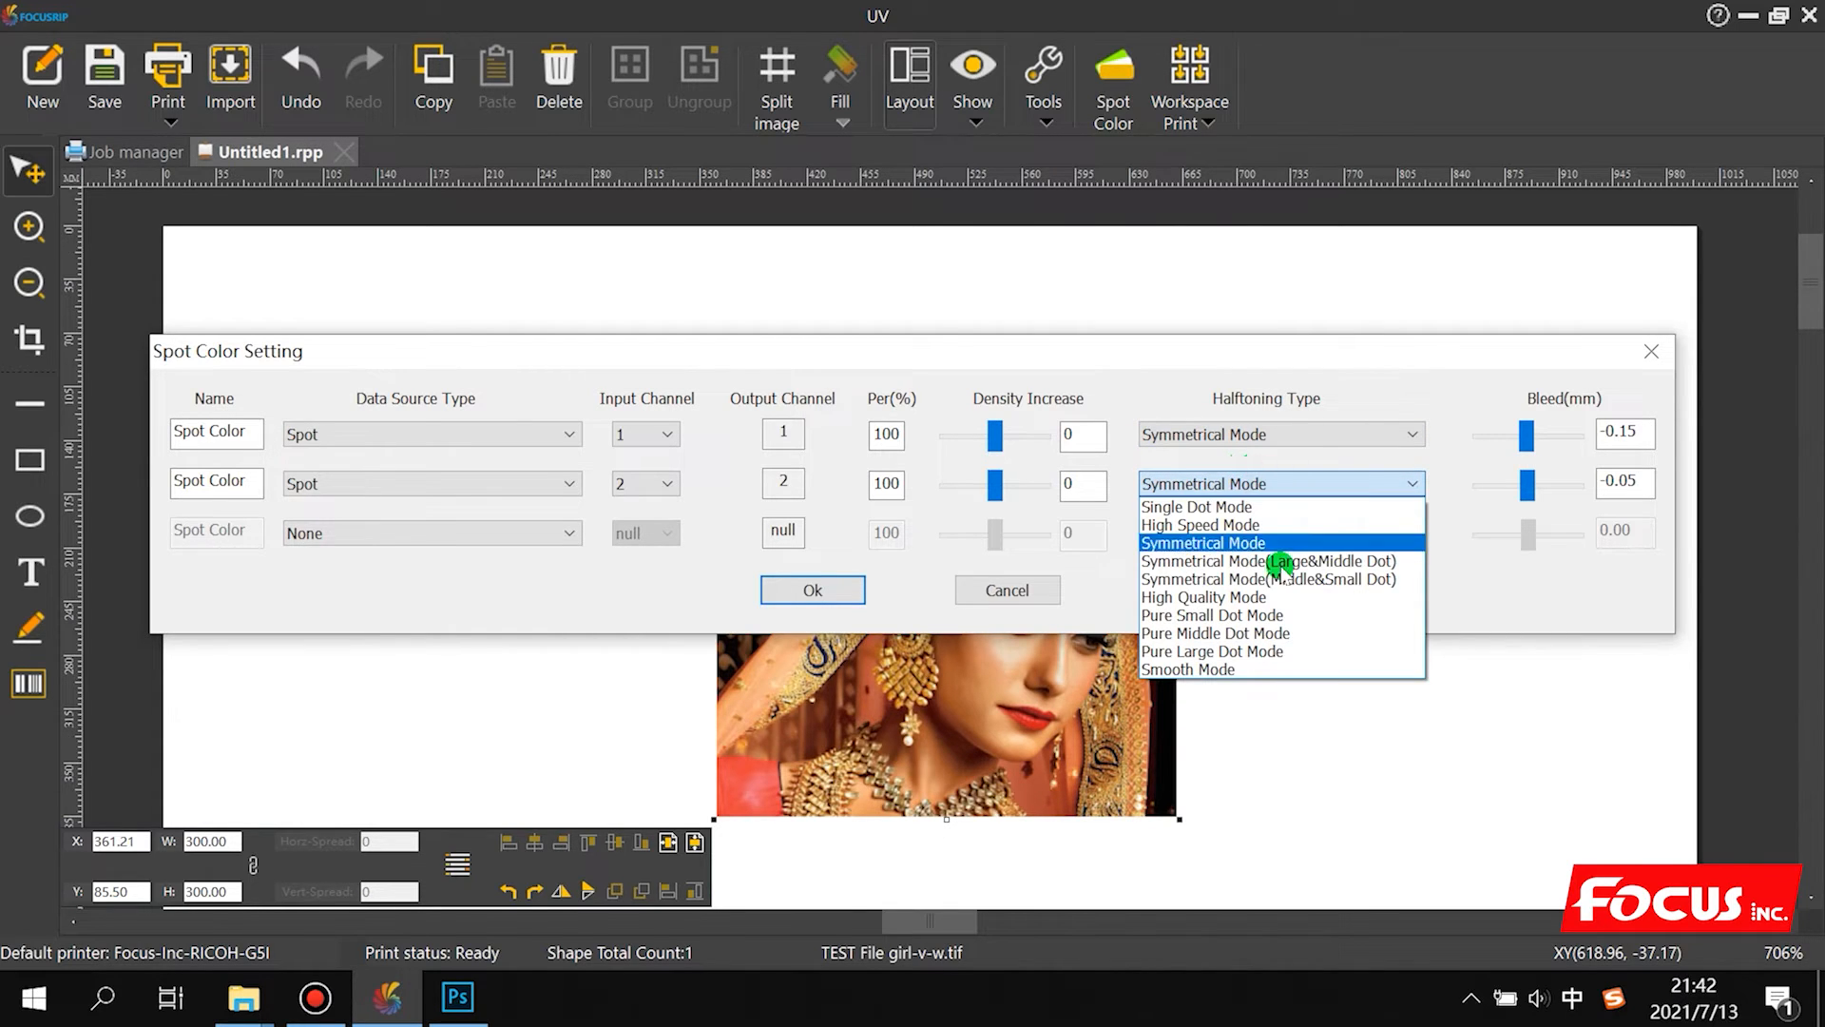
left_click(1293, 561)
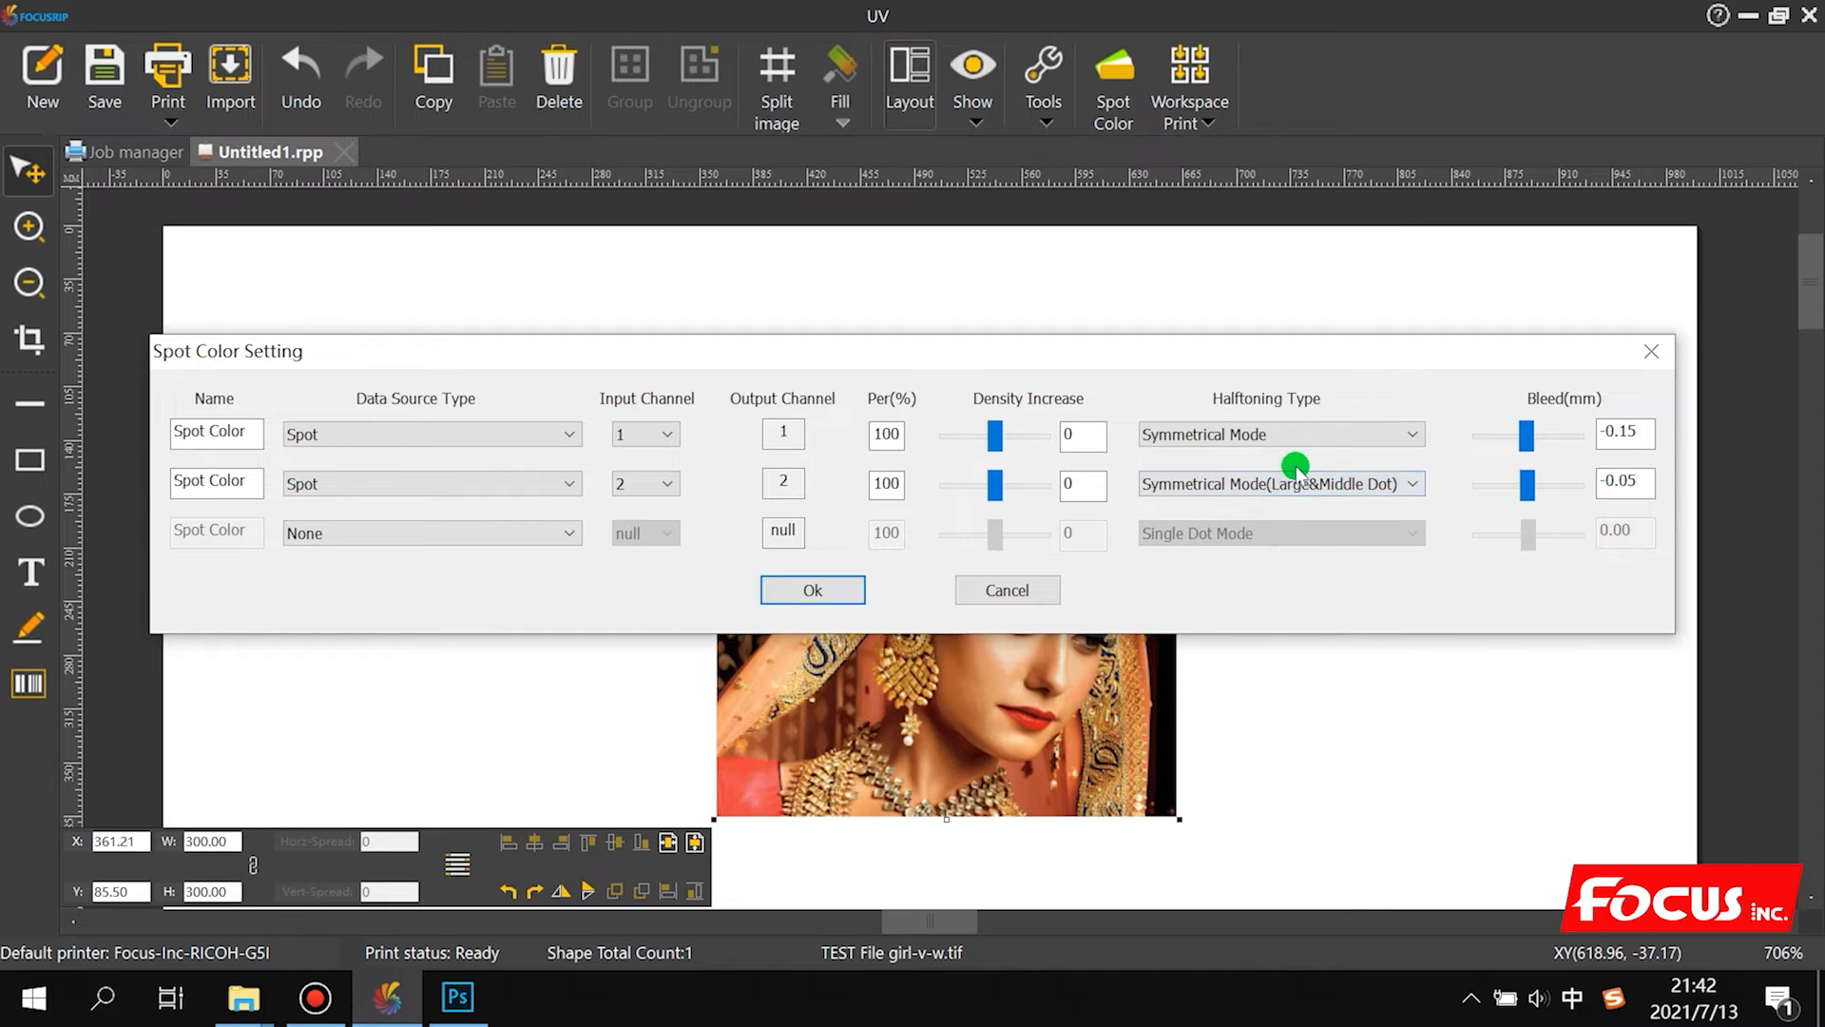
Step: Try Symmetrical Mode(Large&Middle Dot) on the first spot color, set it back to Symmetrical Mode, and apply the spot color settings
left_click(1293, 434)
left_click(1299, 513)
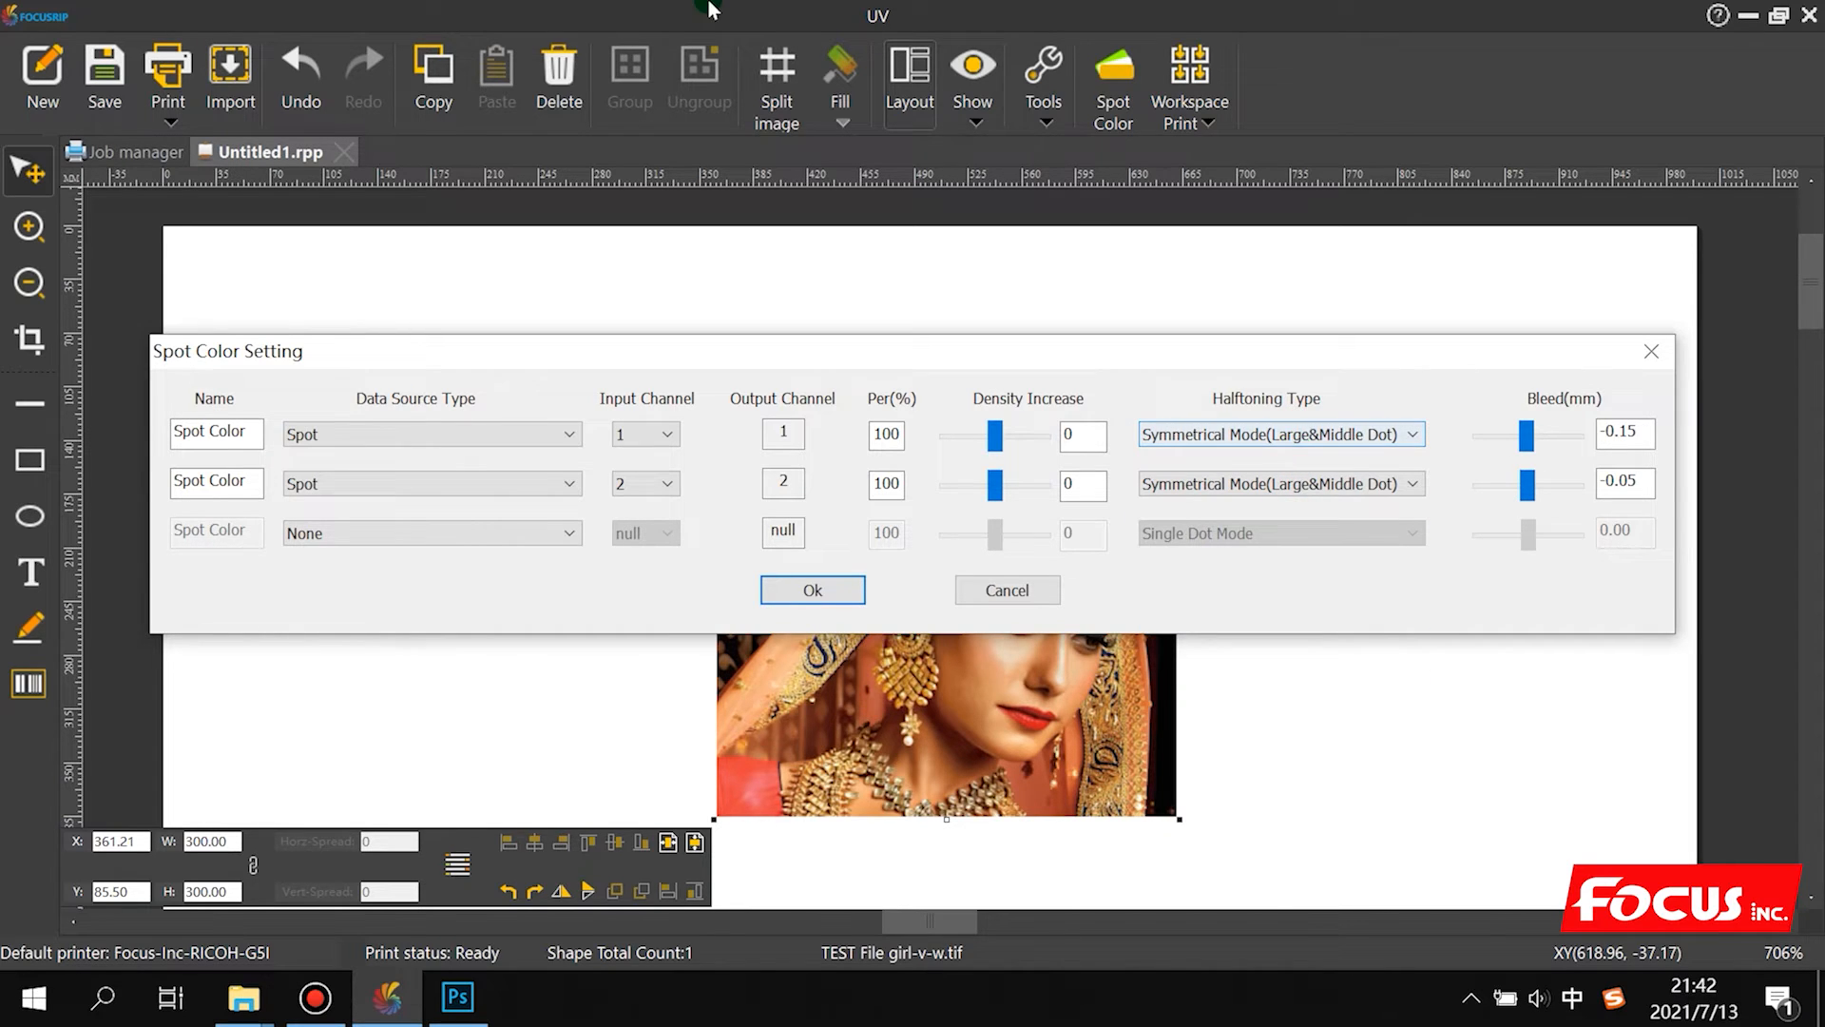
left_click(1221, 439)
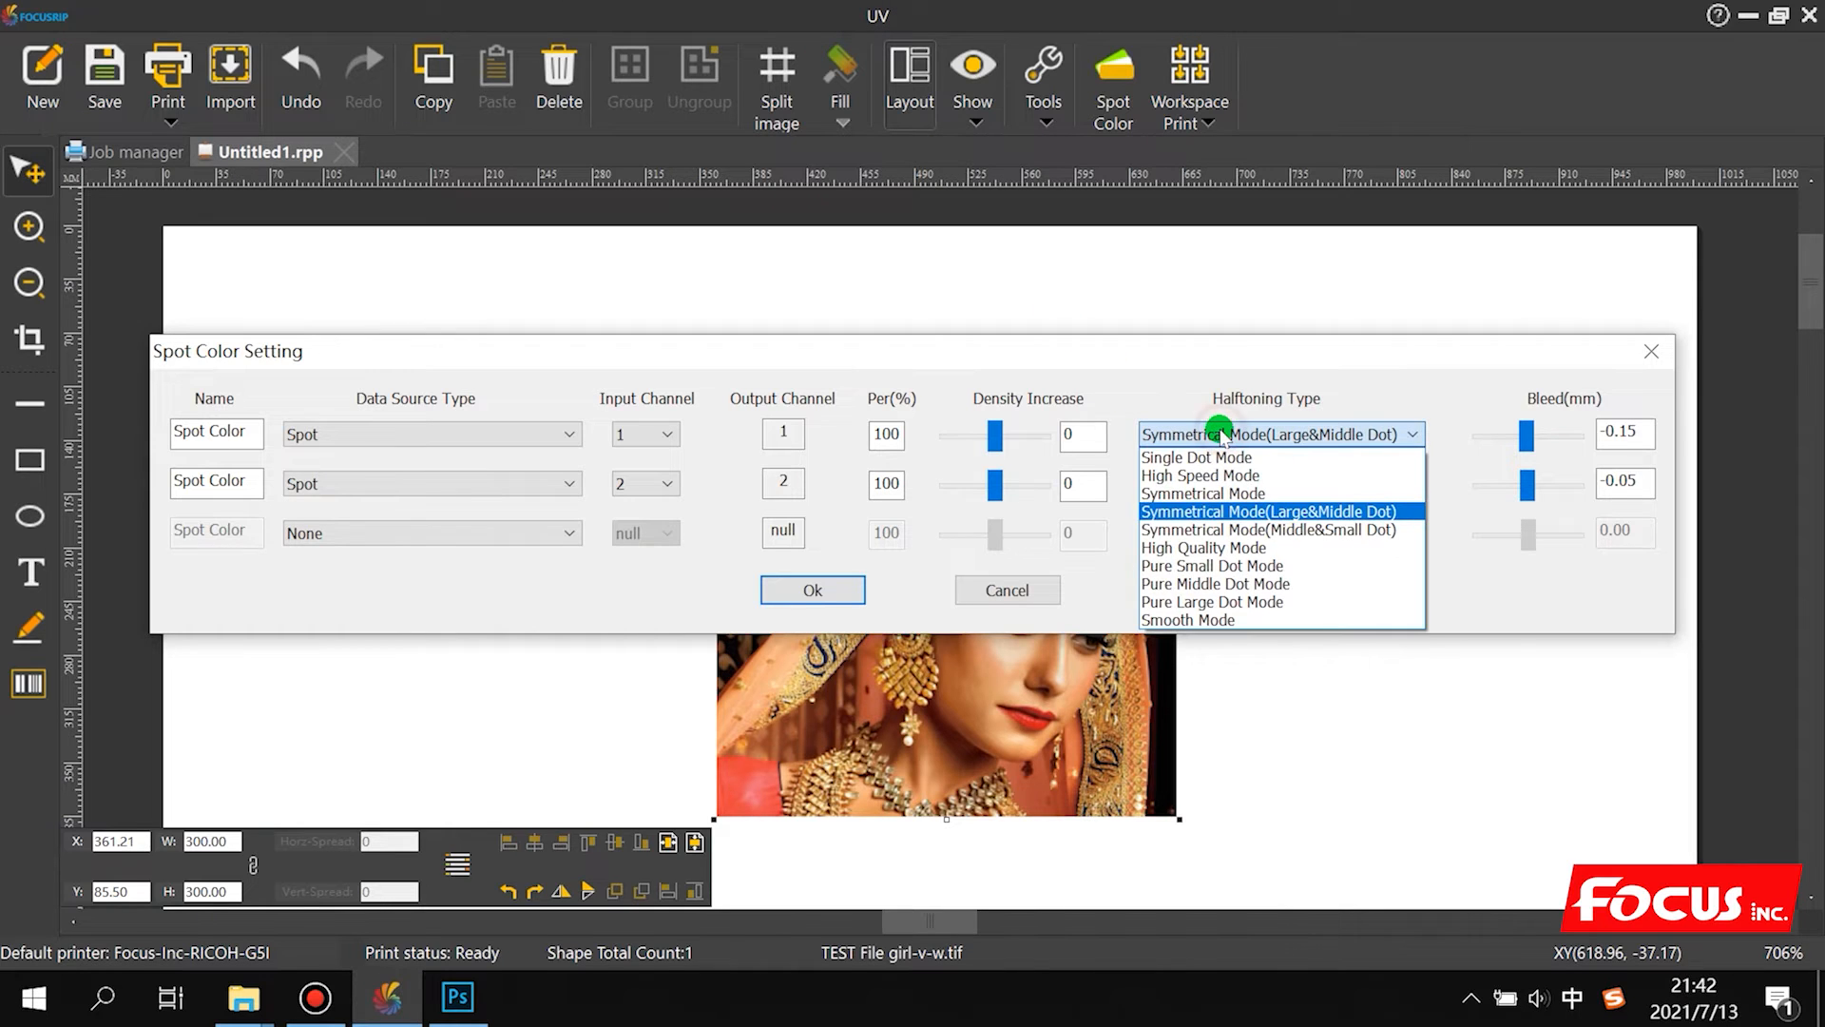
left_click(1255, 494)
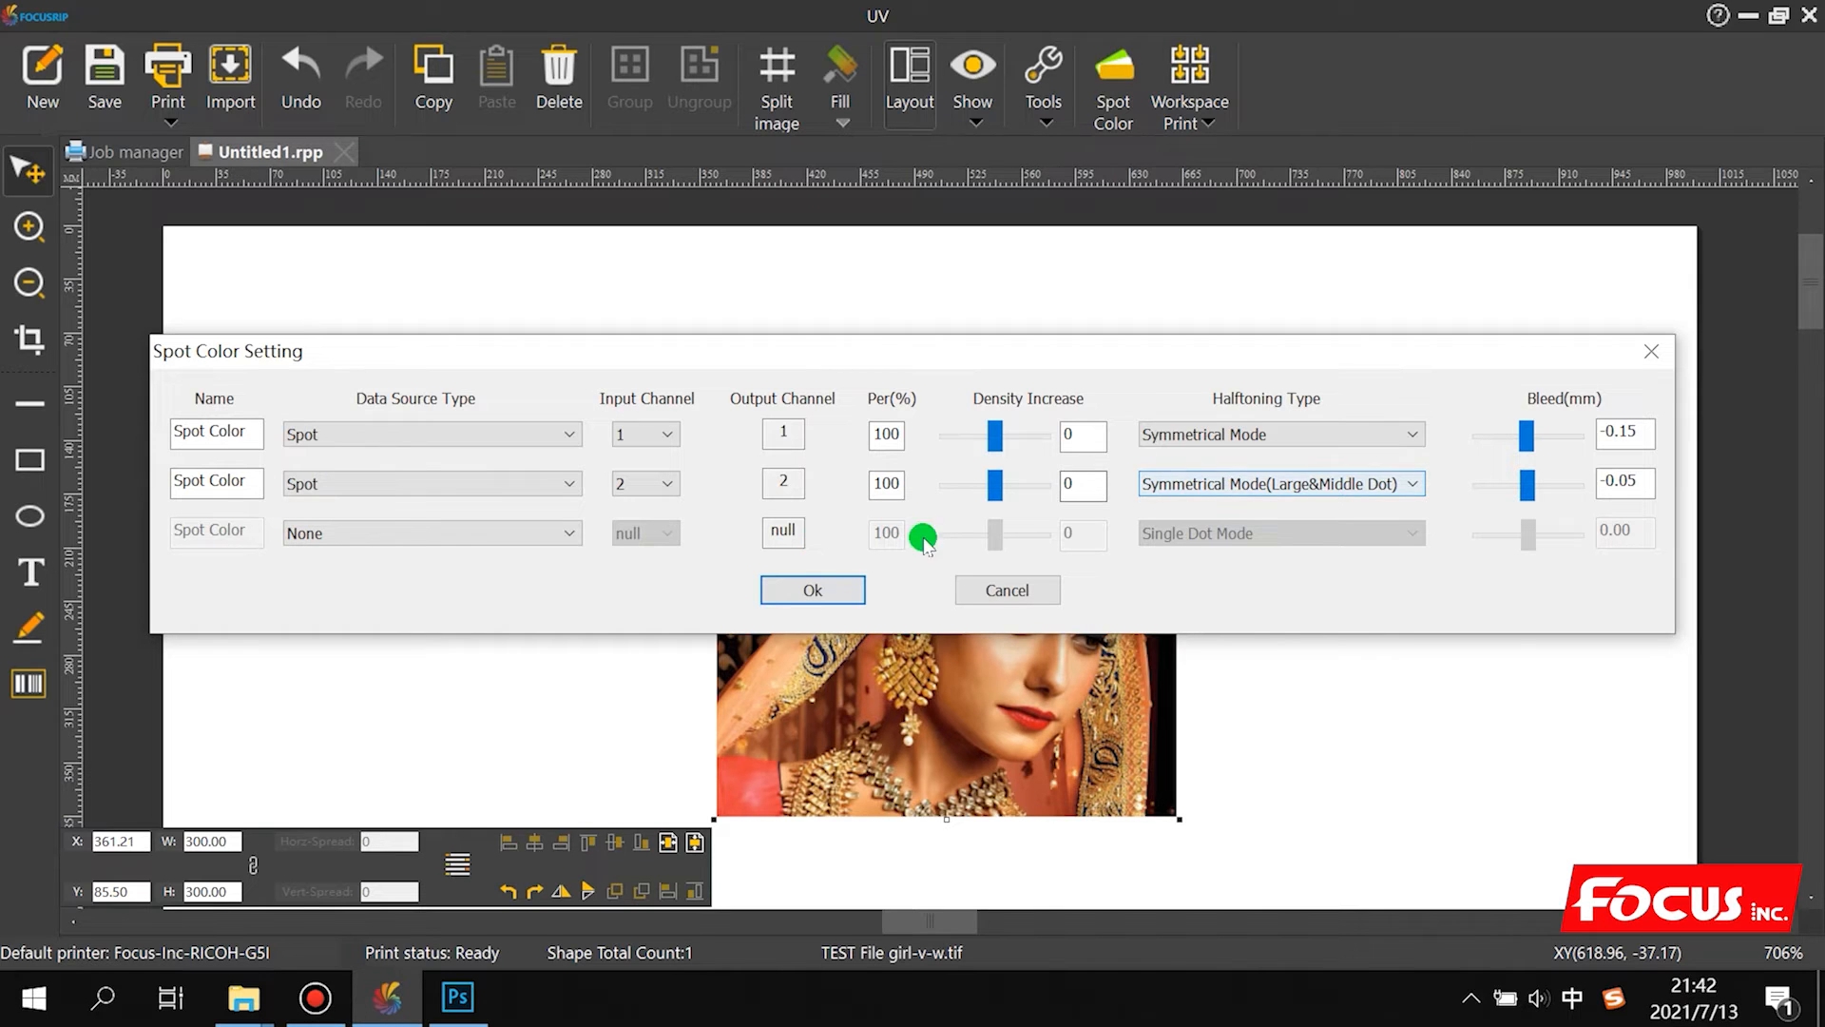
left_click(814, 591)
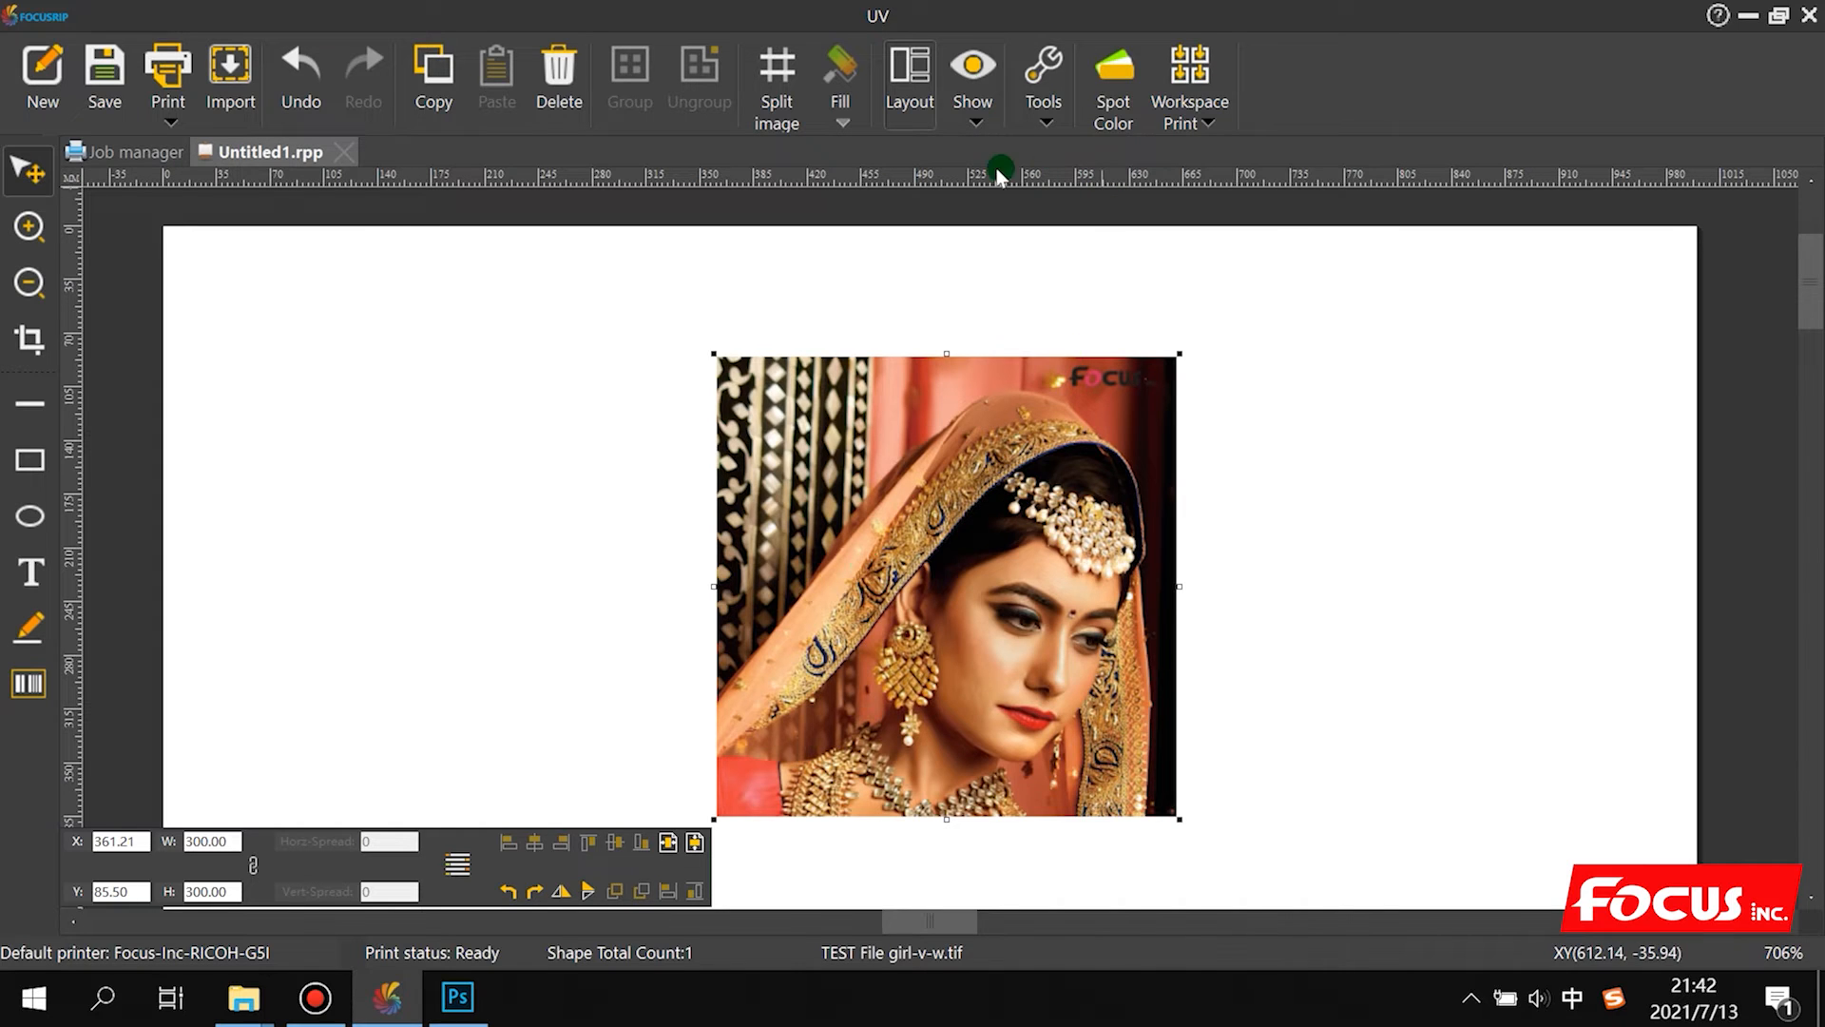
Step: Move the imported image across the canvas to about X 173, Y 65
left_click_drag(929, 489, 857, 464)
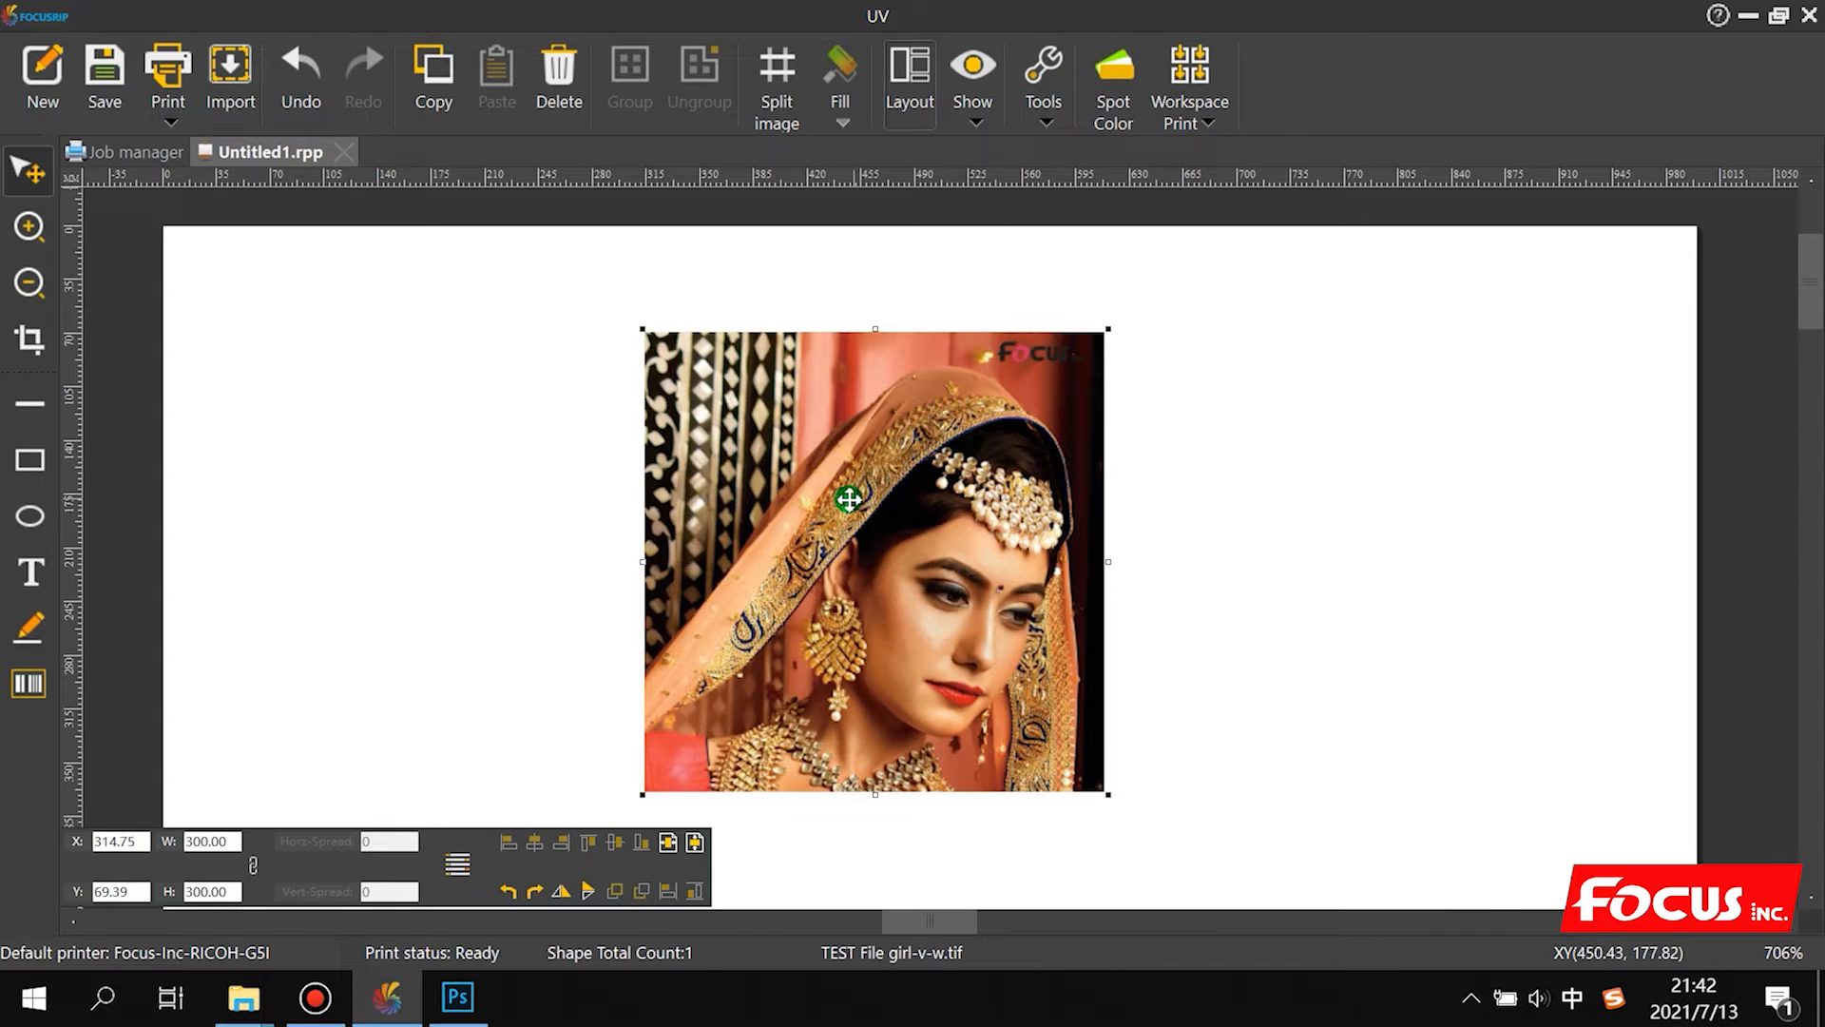
left_click_drag(842, 616, 572, 609)
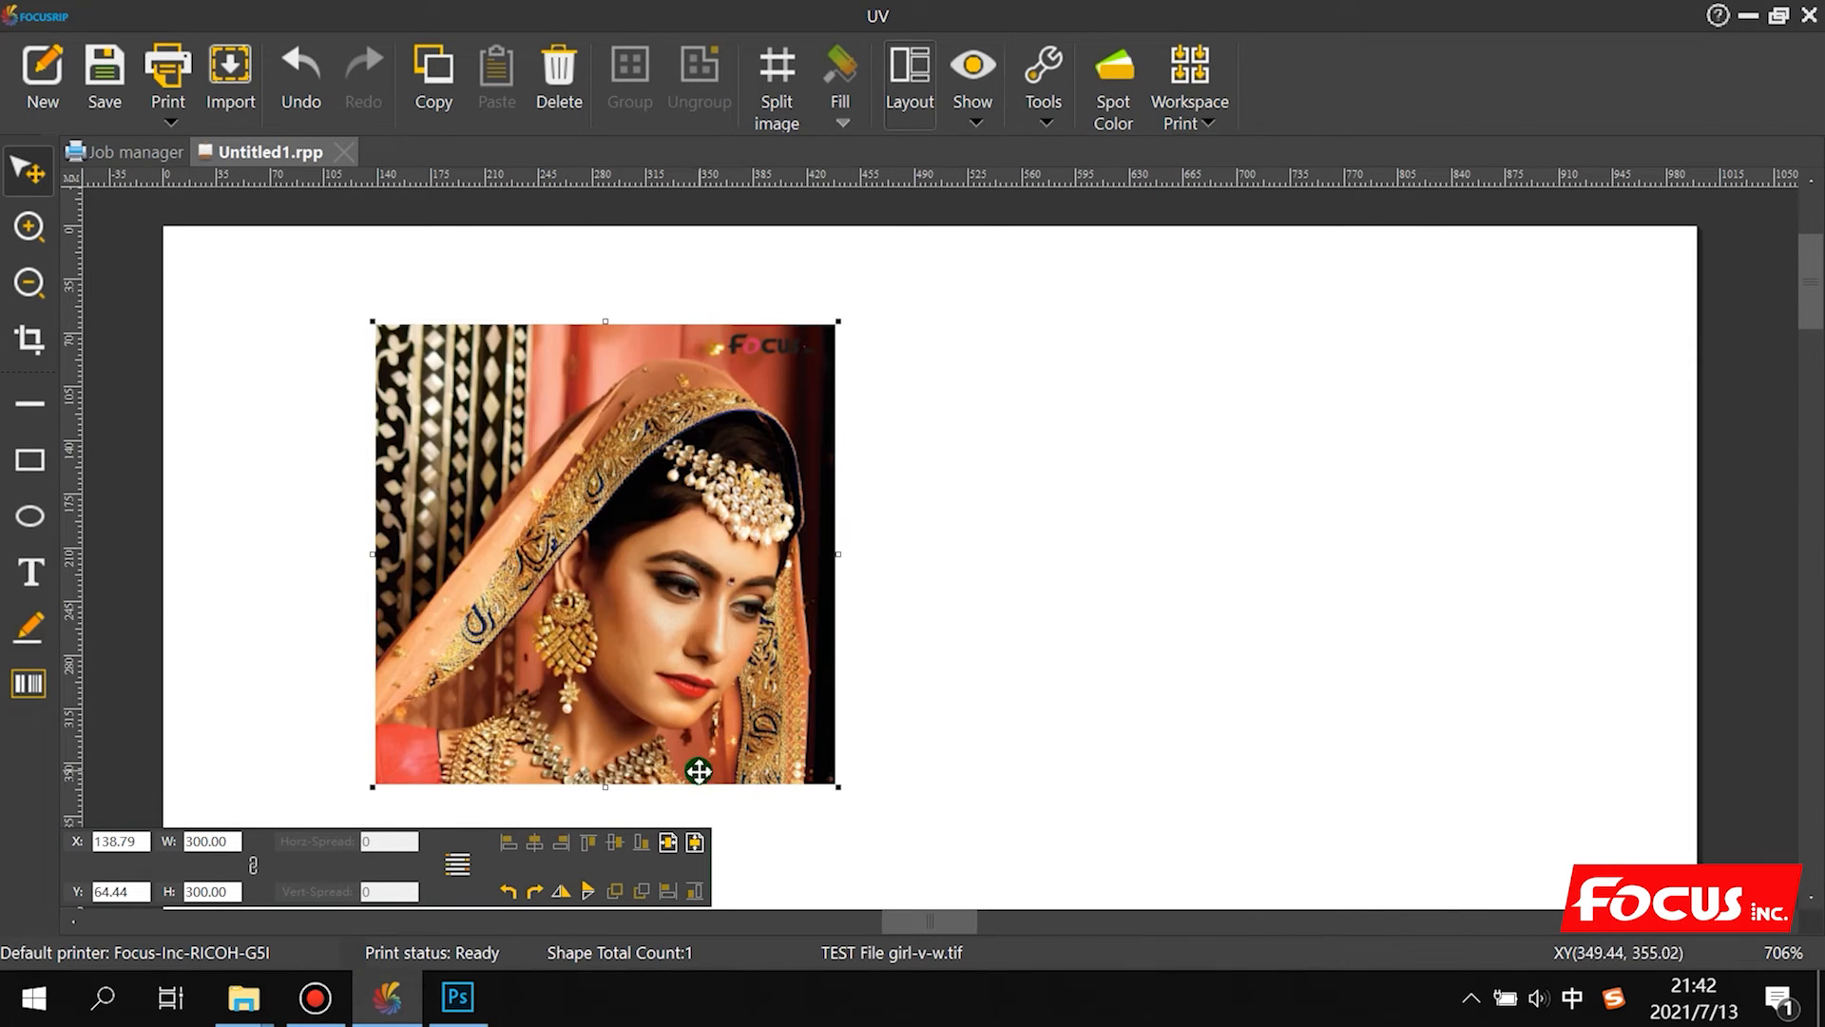
right_click(587, 589)
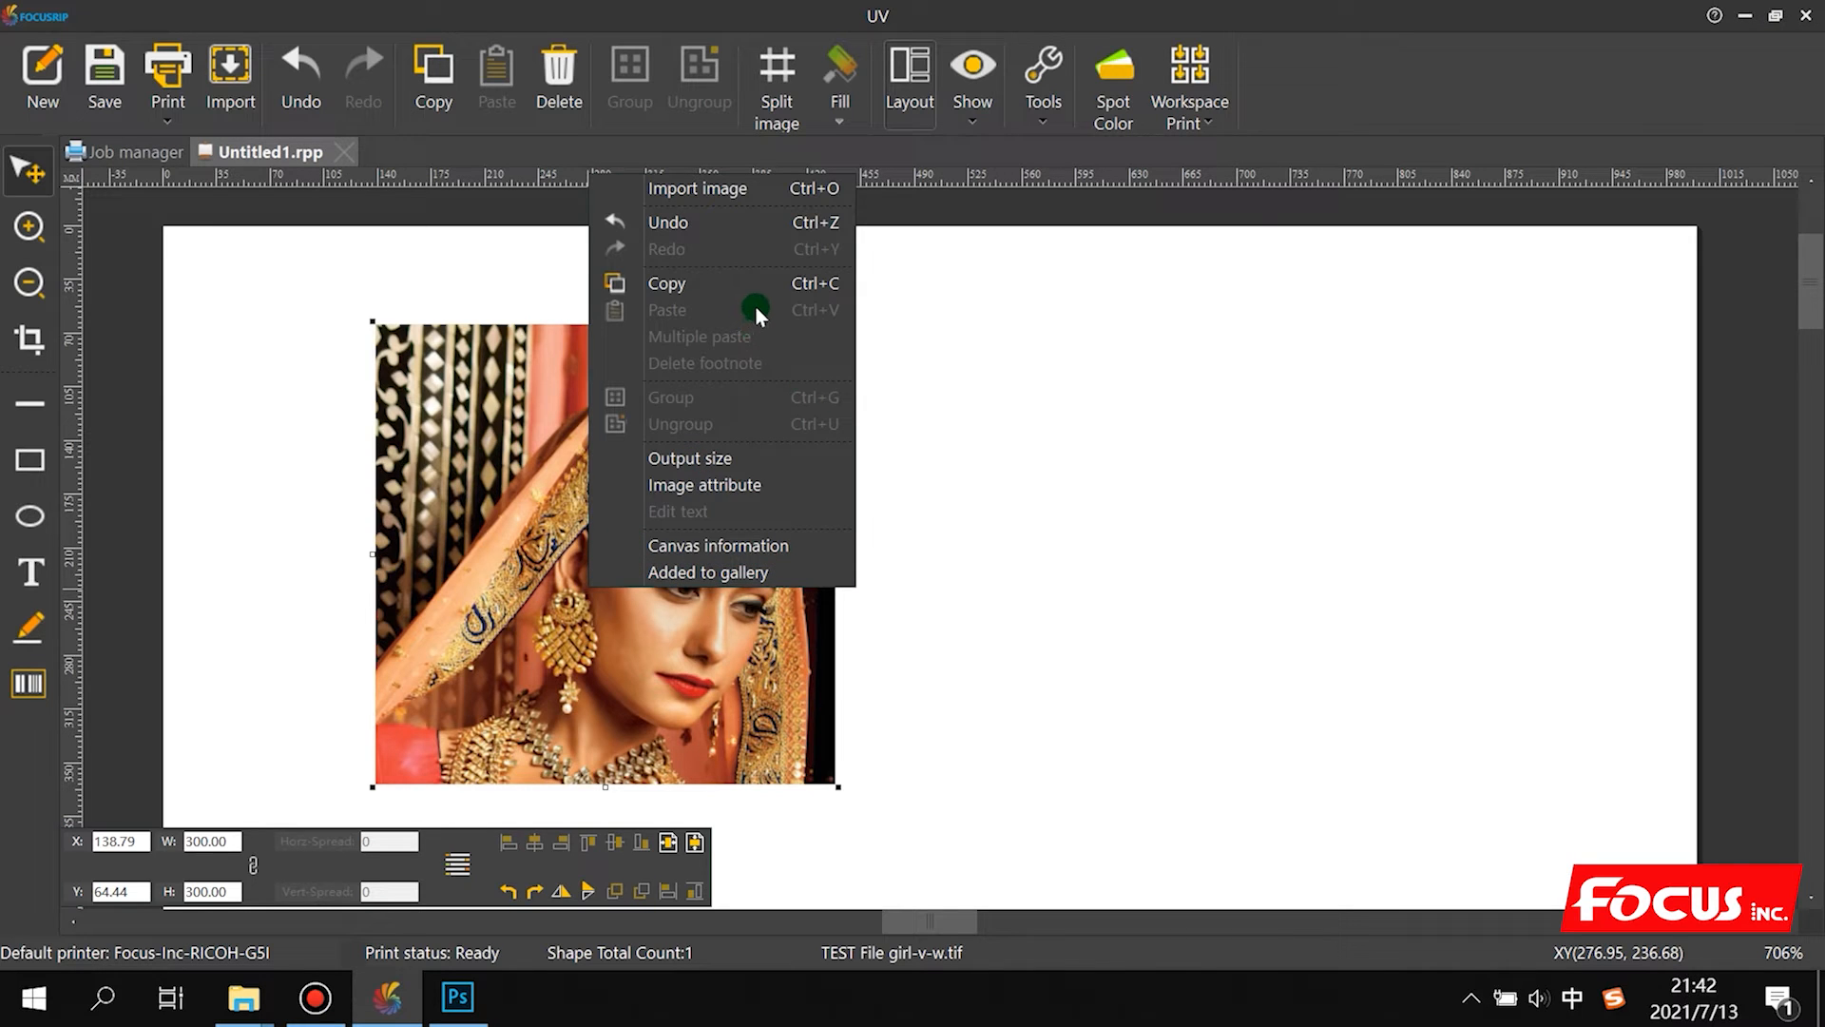
left_click(1143, 521)
left_click(629, 536)
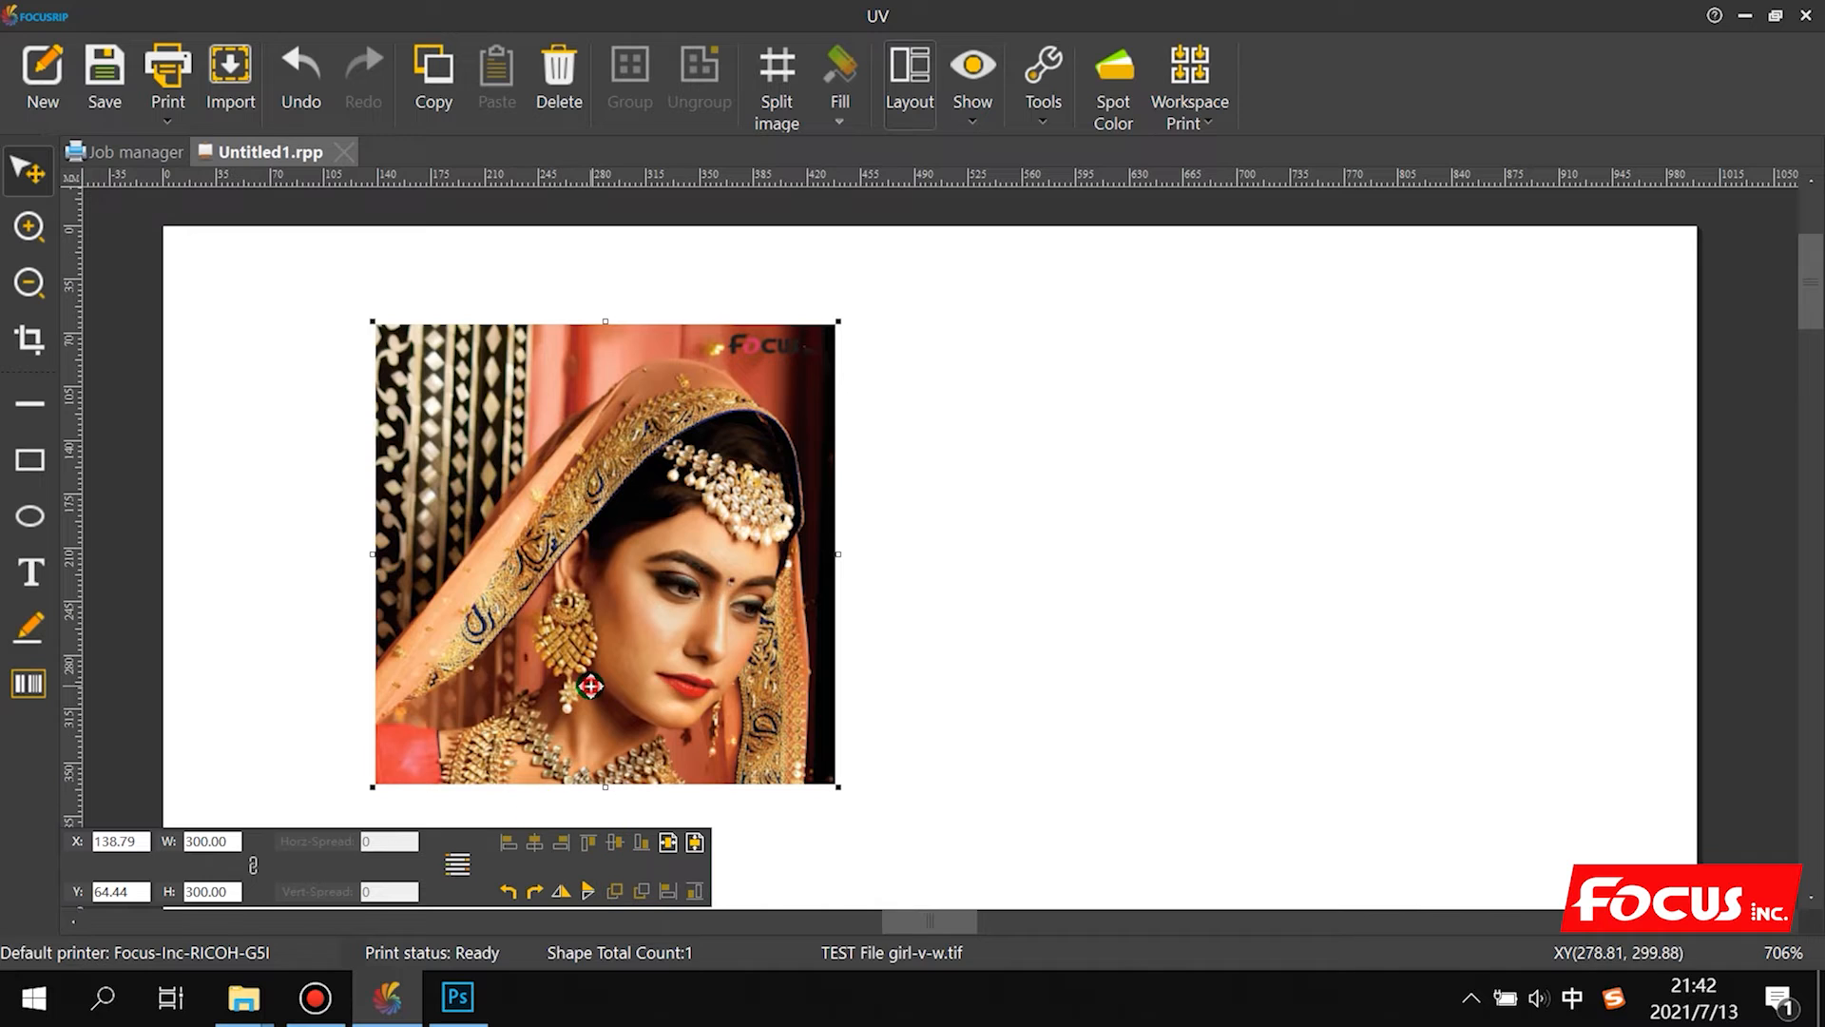
left_click_drag(591, 685, 632, 619)
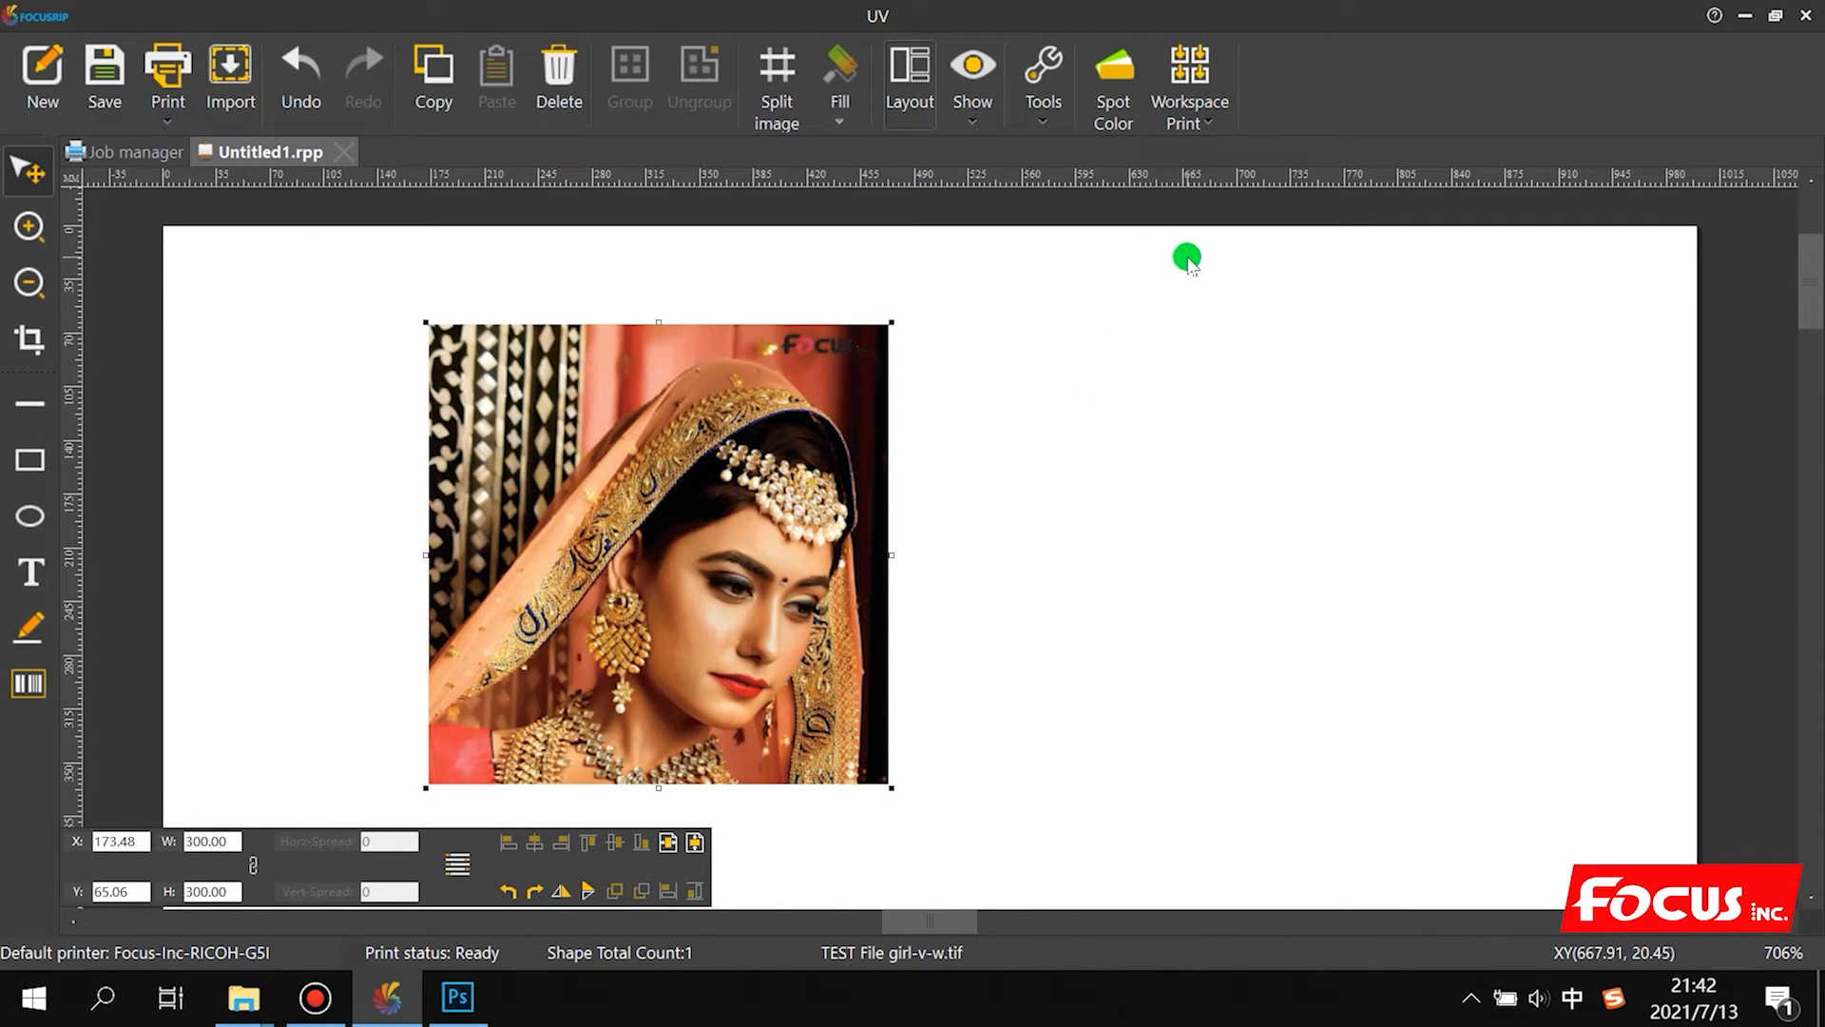
Step: Open the print settings, choose the FOCUS-G5i-Normal-Hard-Ink-LMT-720x900-6Pass solution, and open its advanced settings
left_click(171, 74)
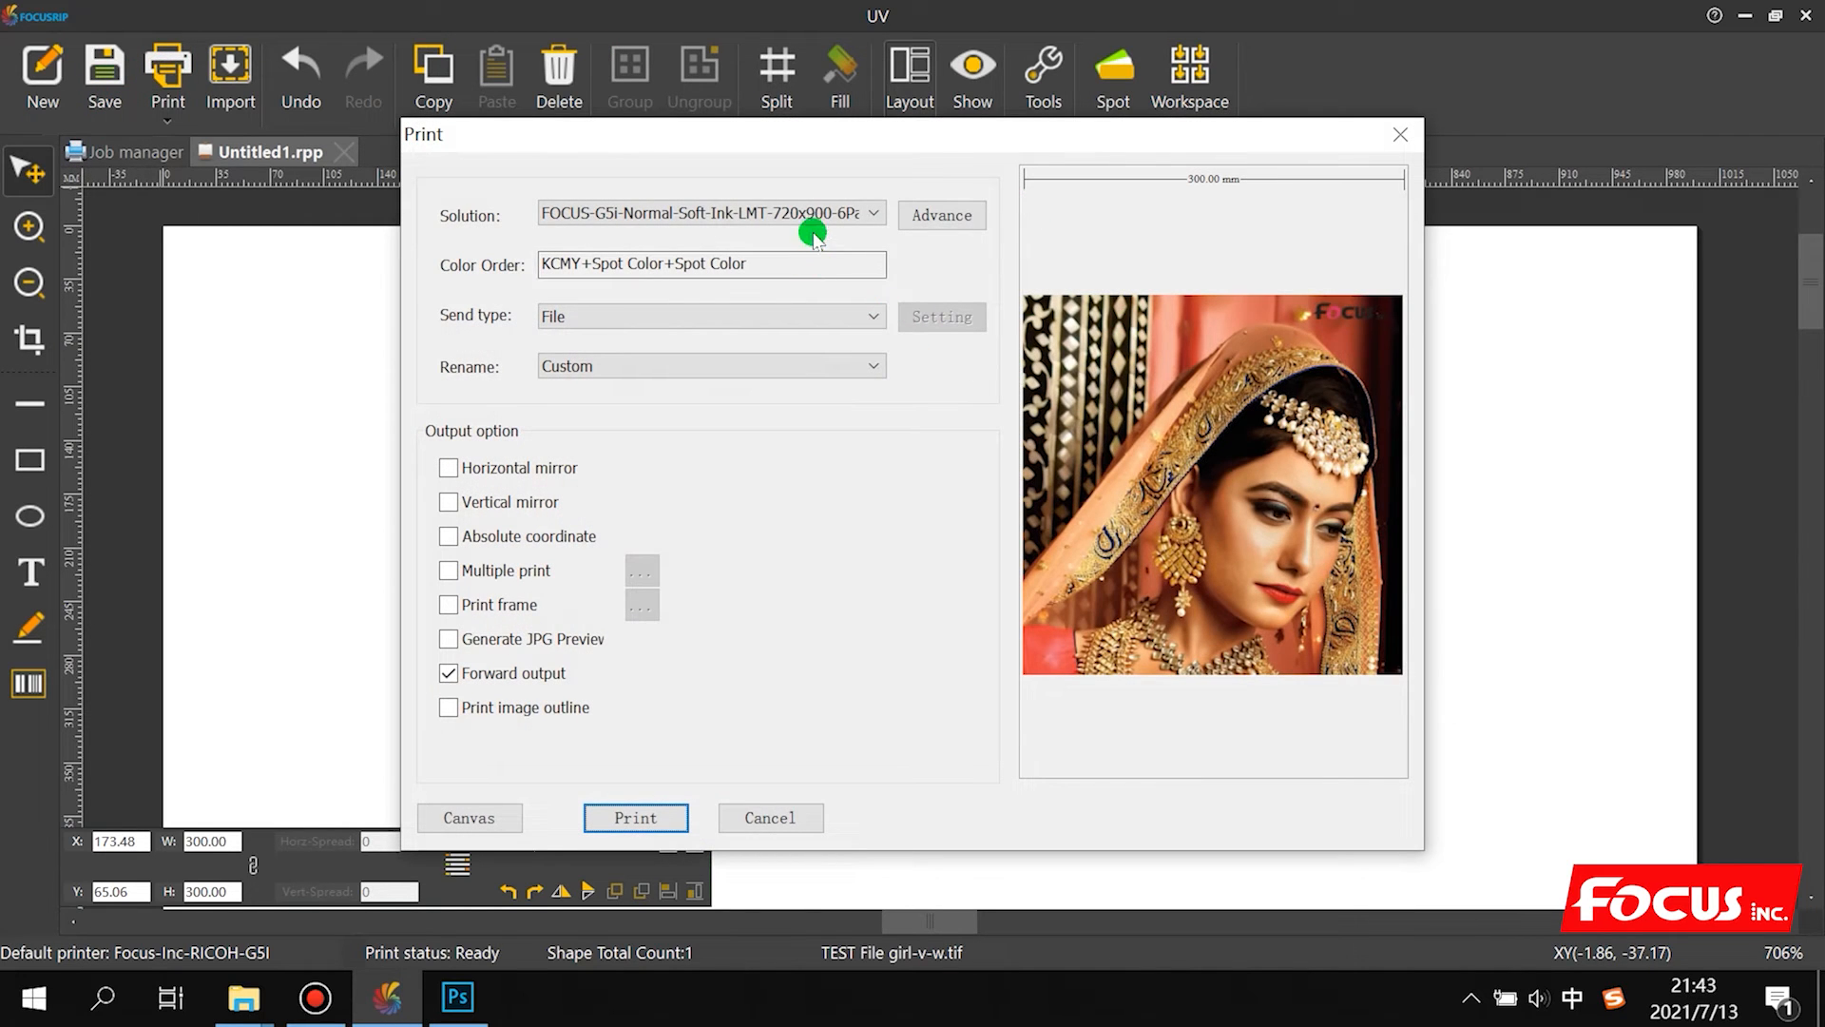
left_click(821, 214)
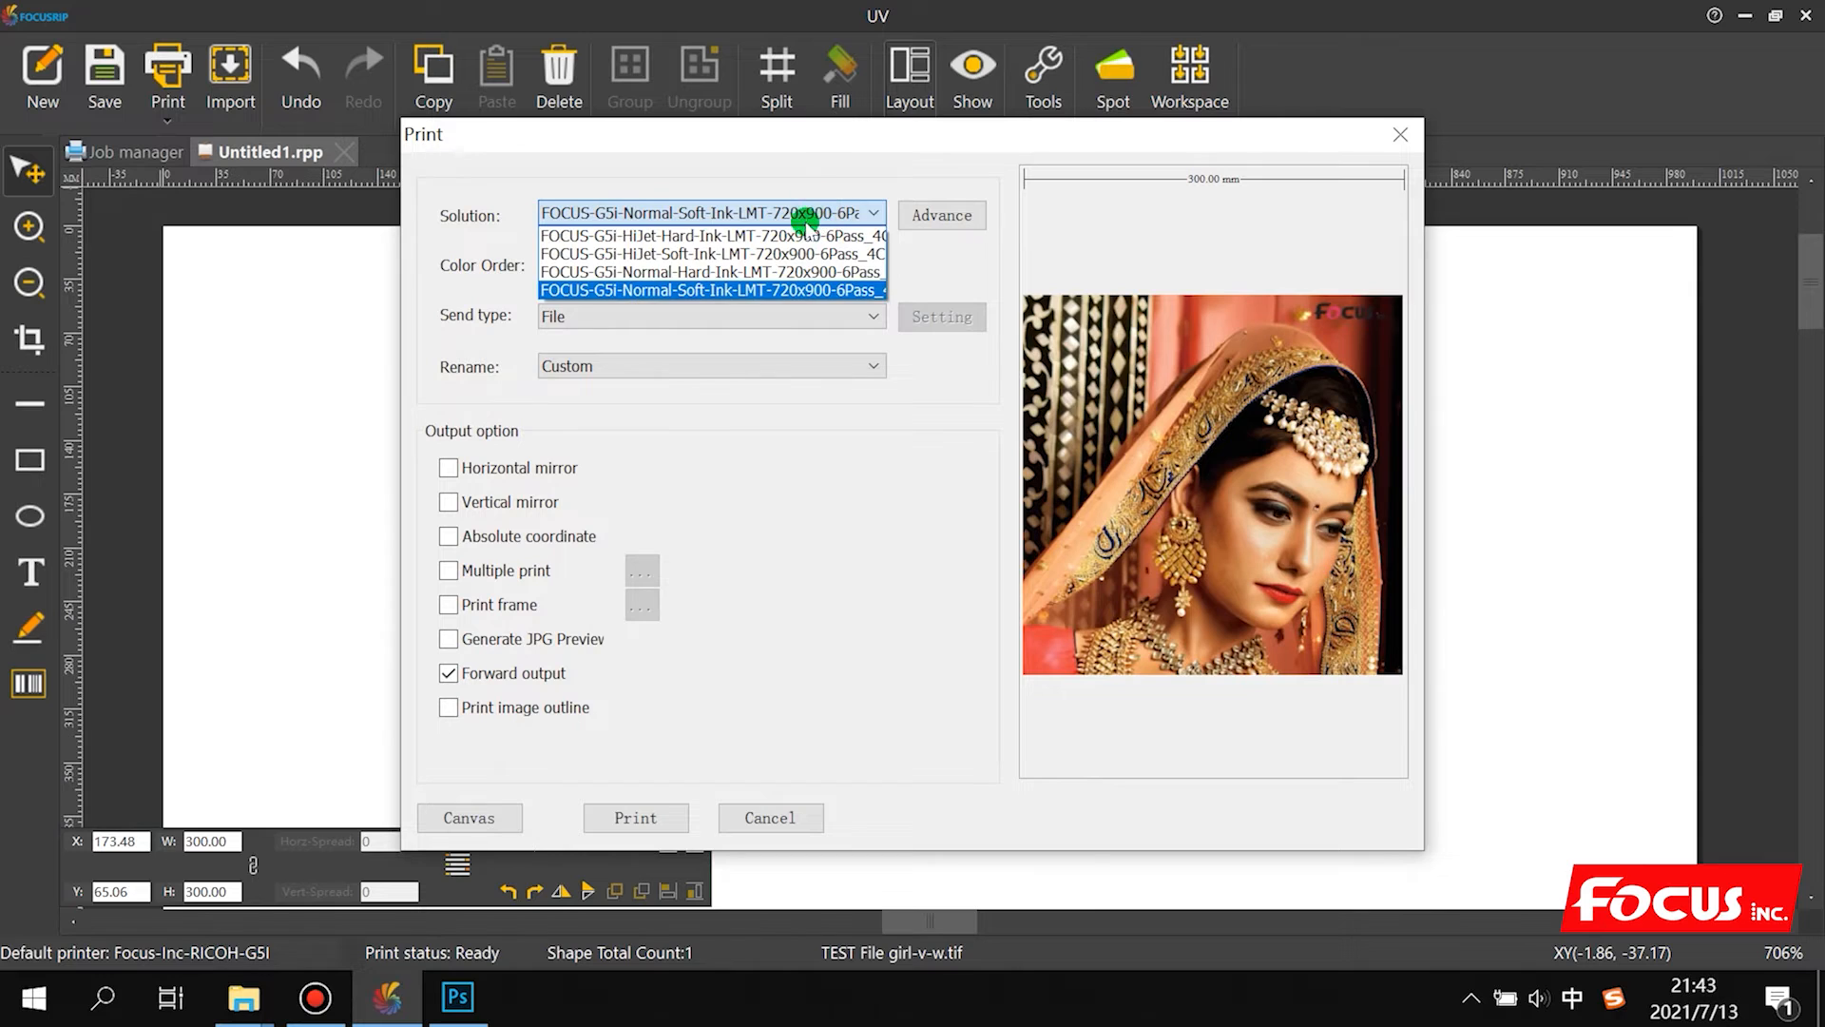
left_click(730, 295)
left_click(753, 209)
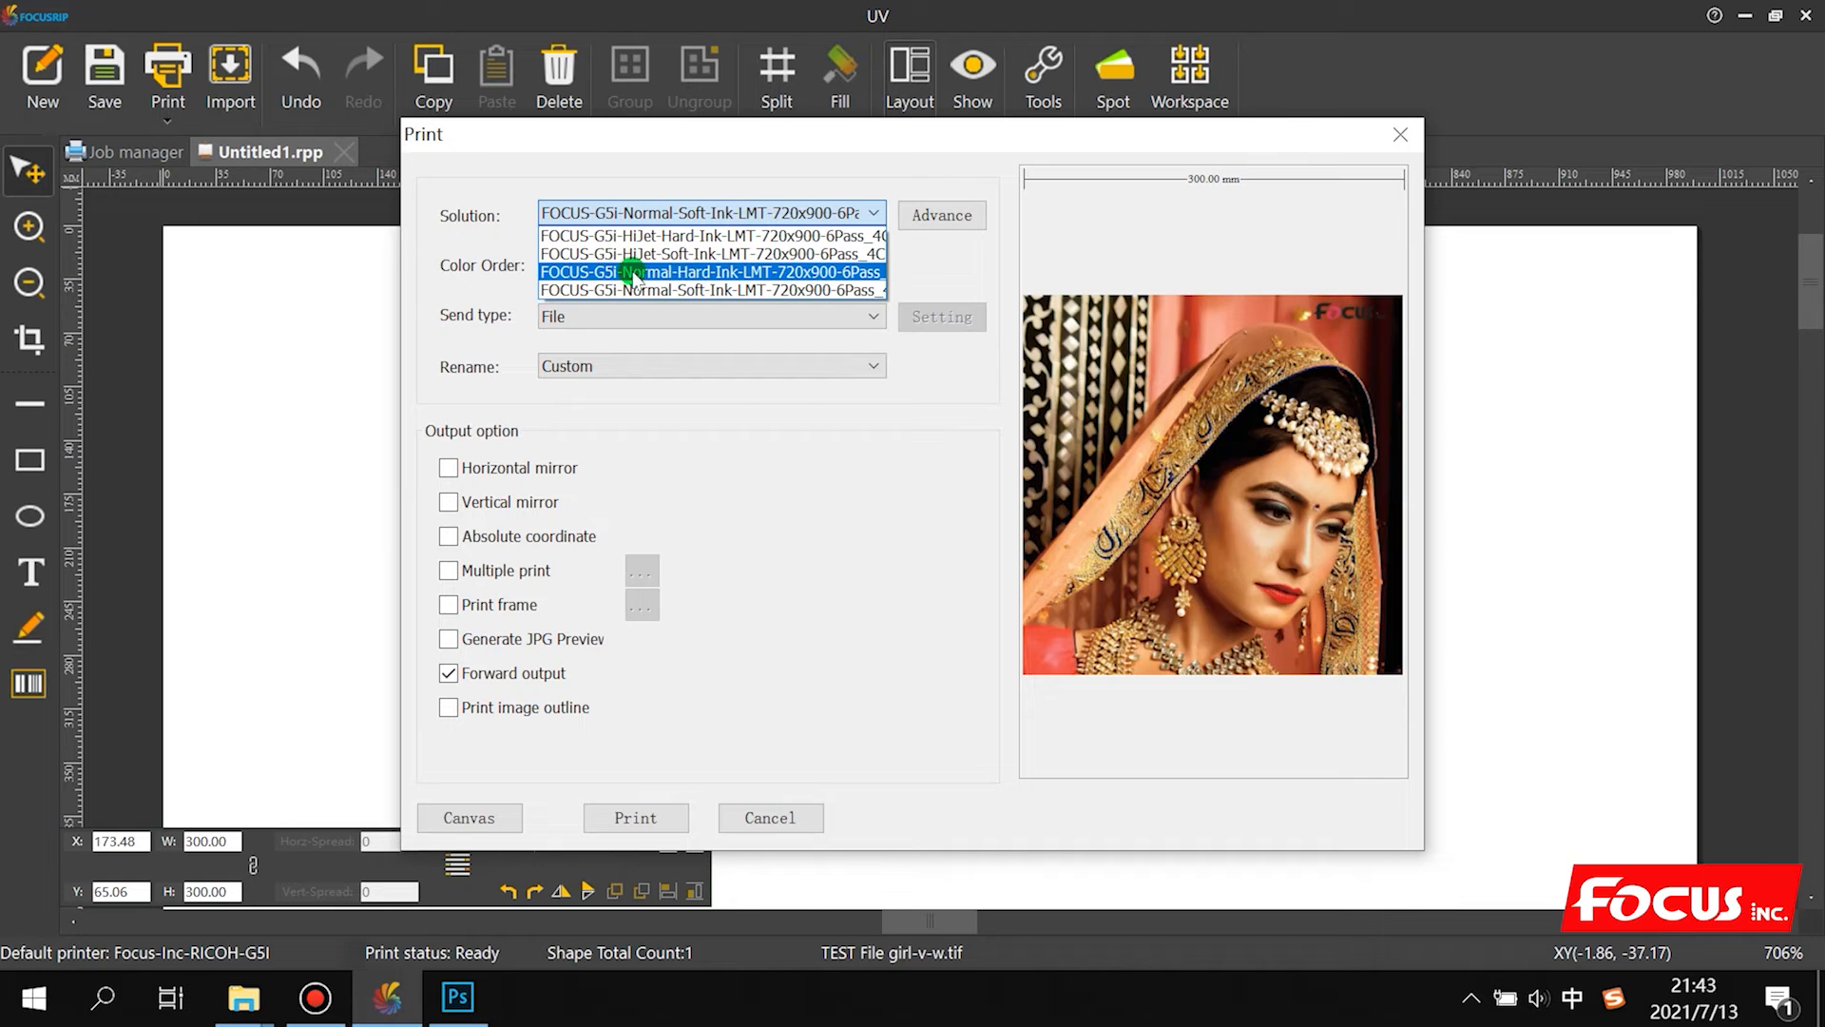
left_click(694, 273)
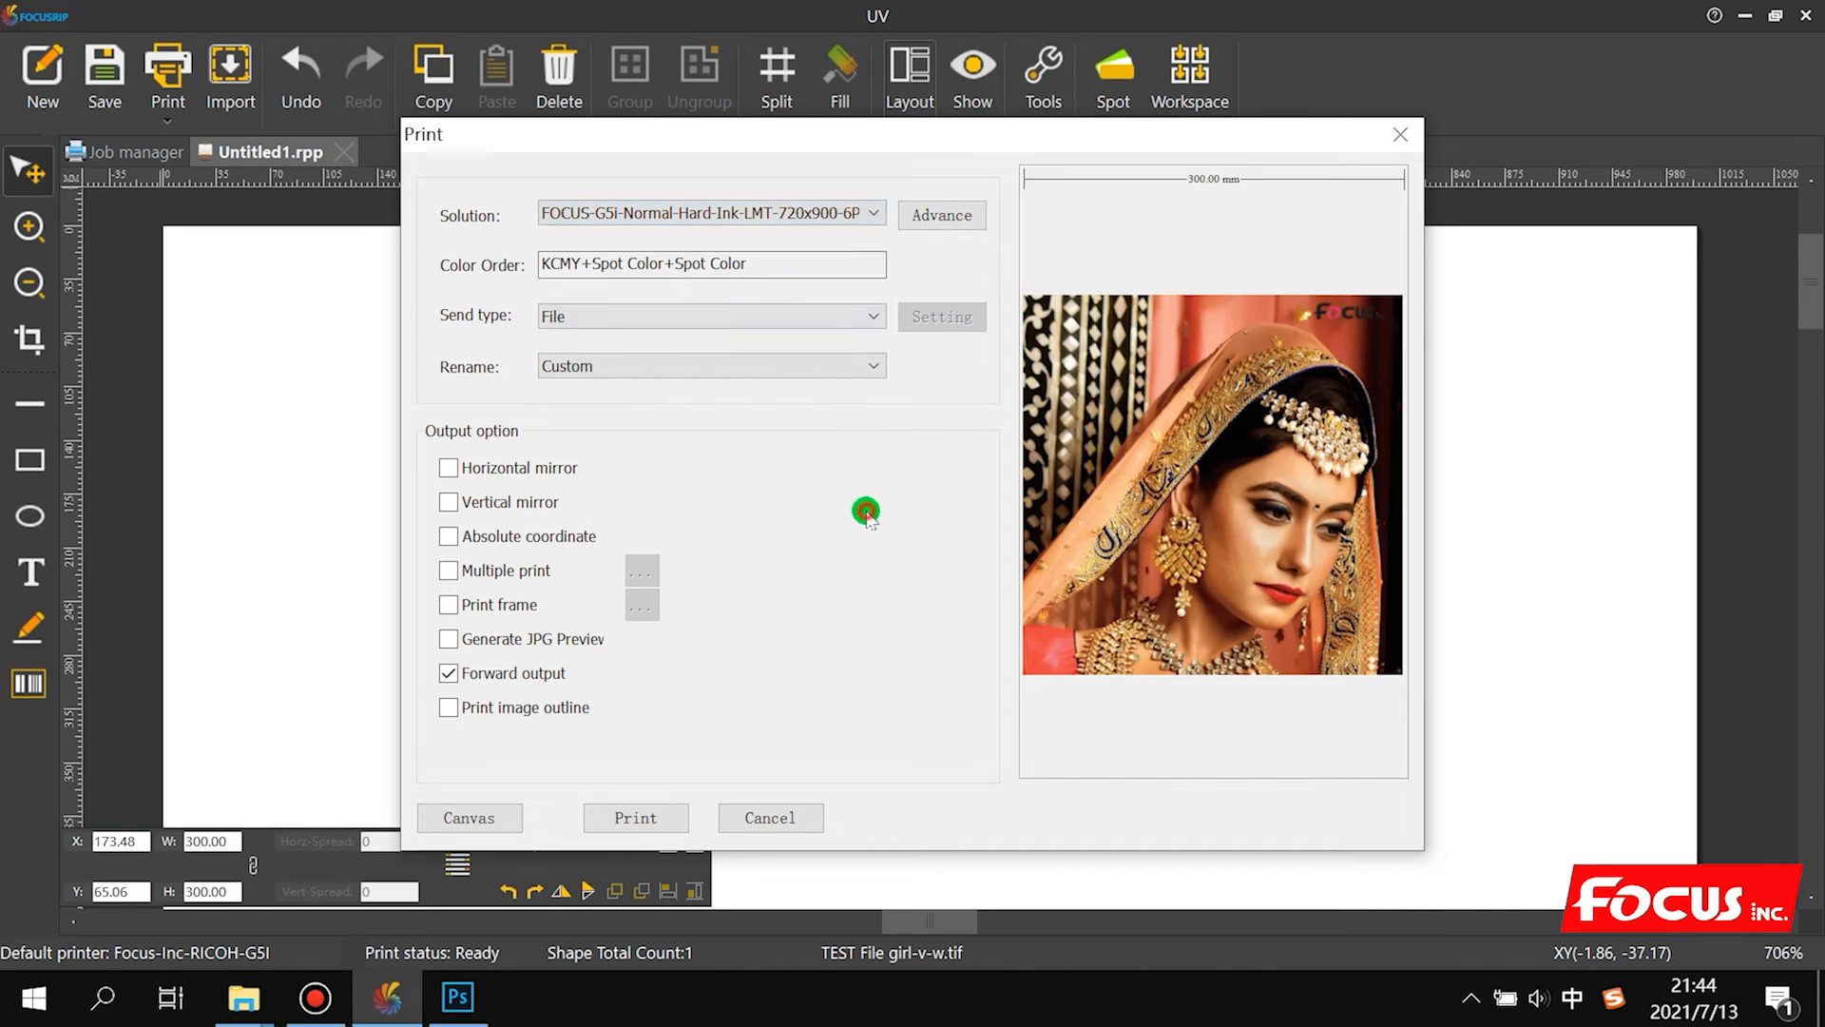
left_click(953, 207)
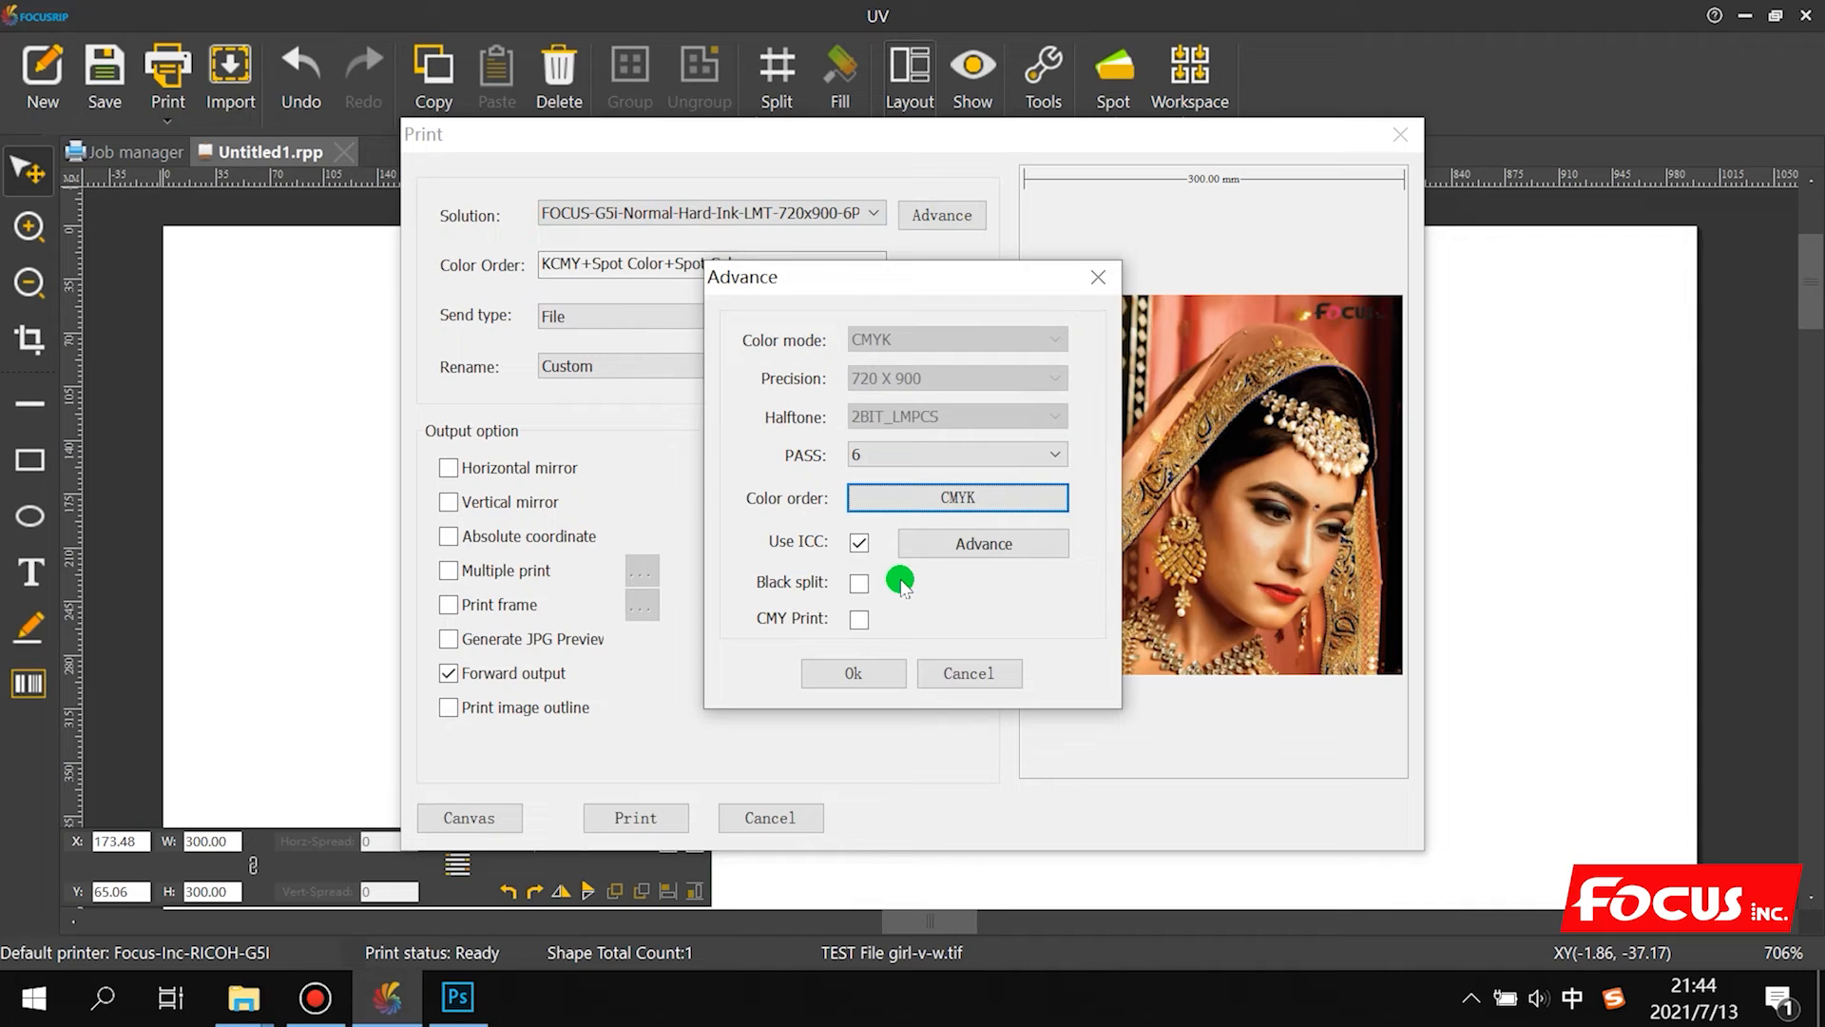
Step: Switch Use ICC off and back on for the print solution, and accept the advanced settings
left_click(858, 543)
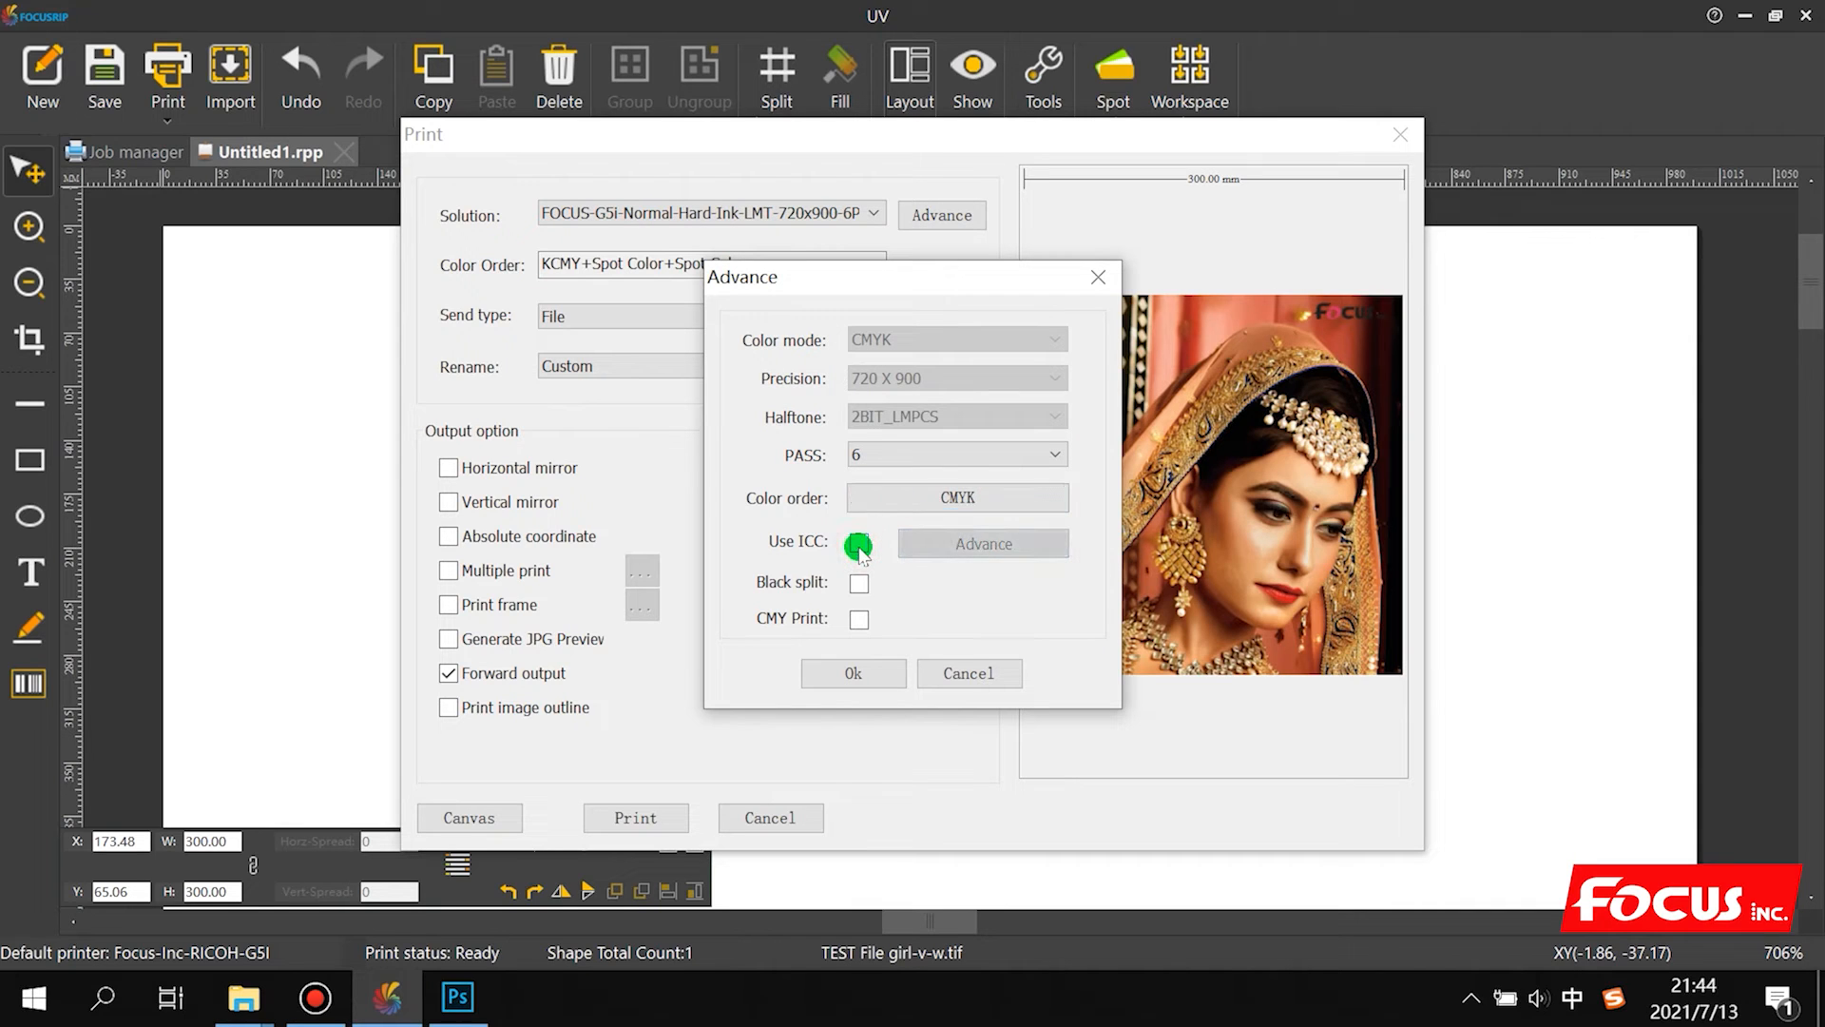
left_click(859, 546)
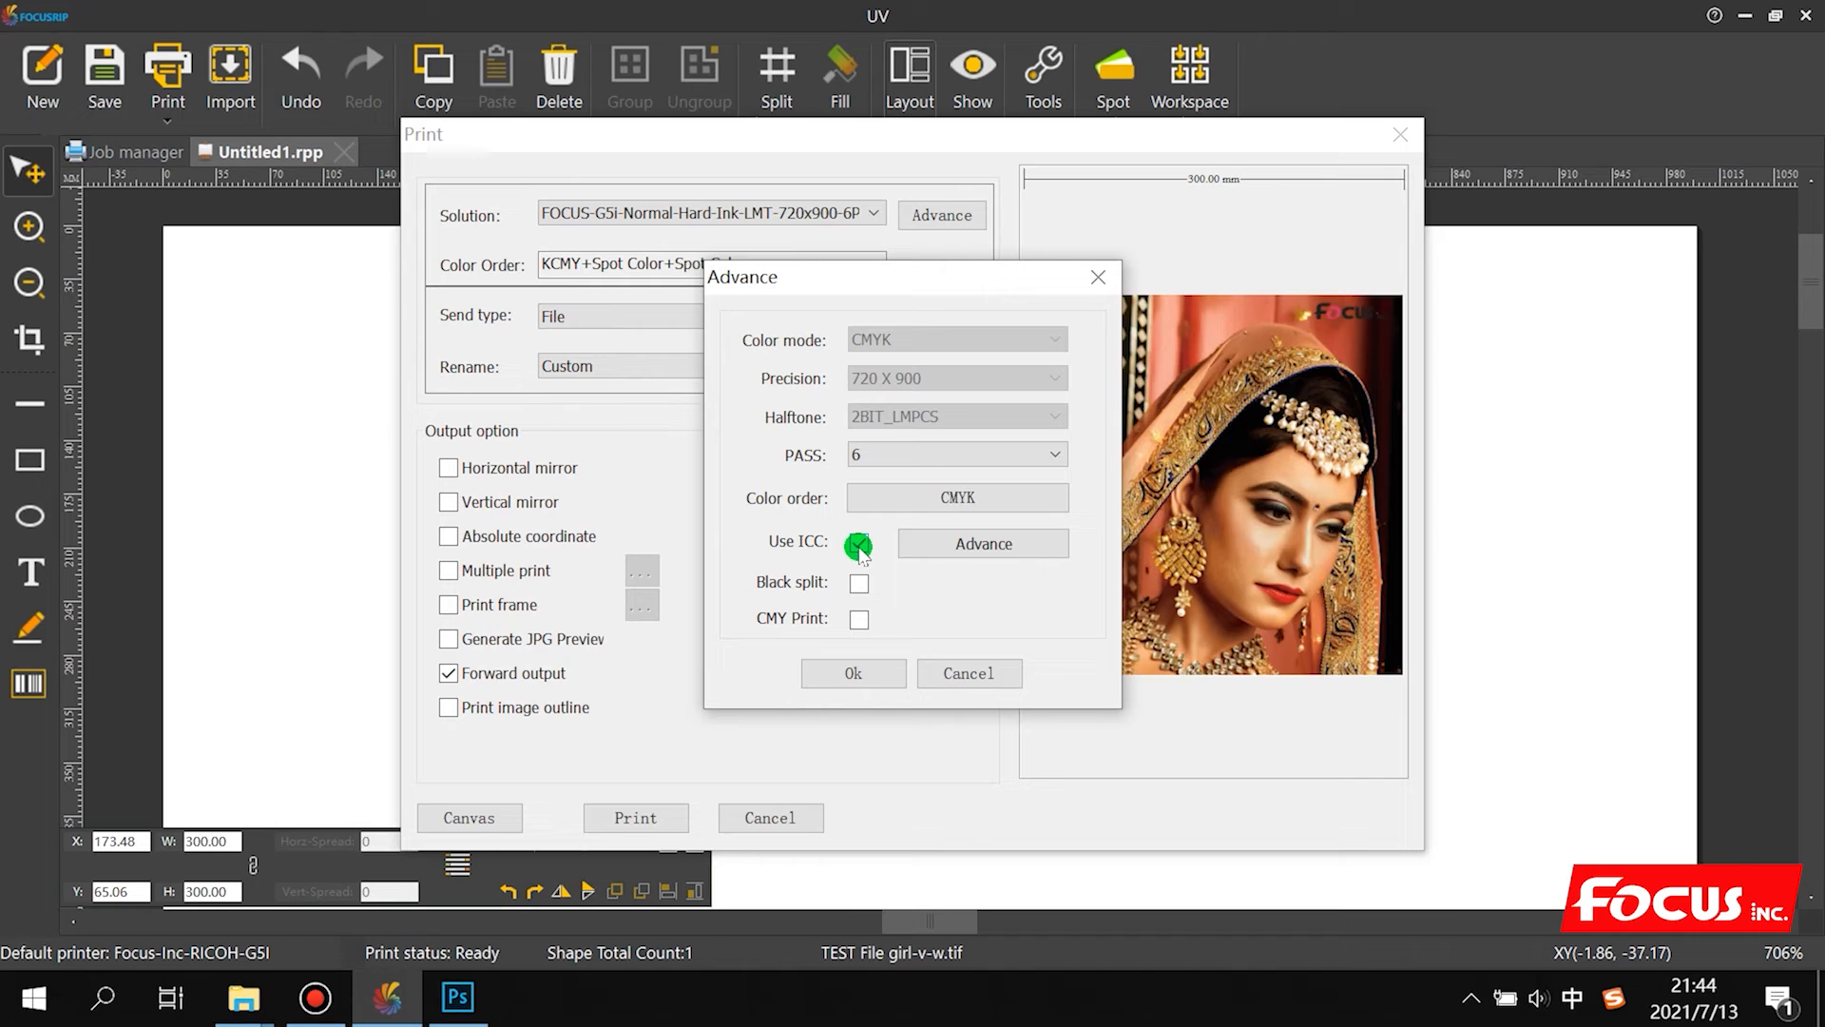
left_click(870, 597)
left_click(879, 672)
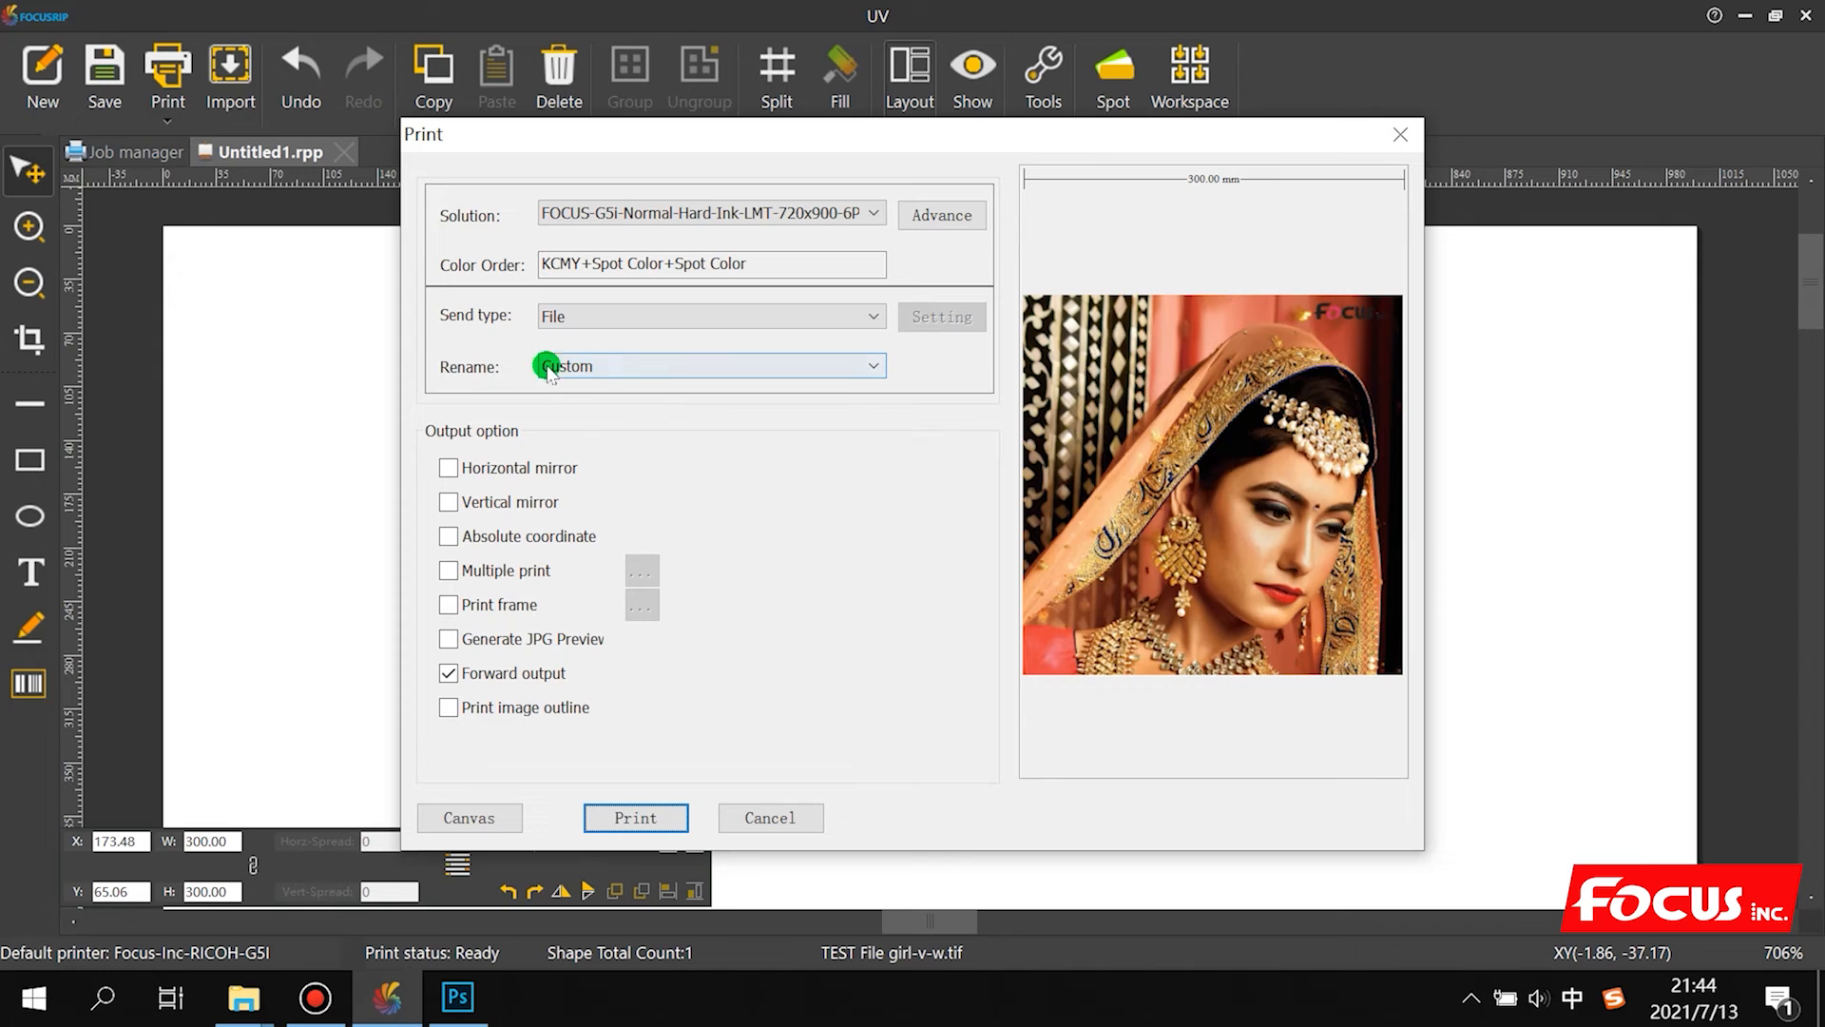
Step: Try the Horizontal mirror, Vertical mirror and Multiple print output options, switching each one off again
left_click(450, 470)
left_click(450, 469)
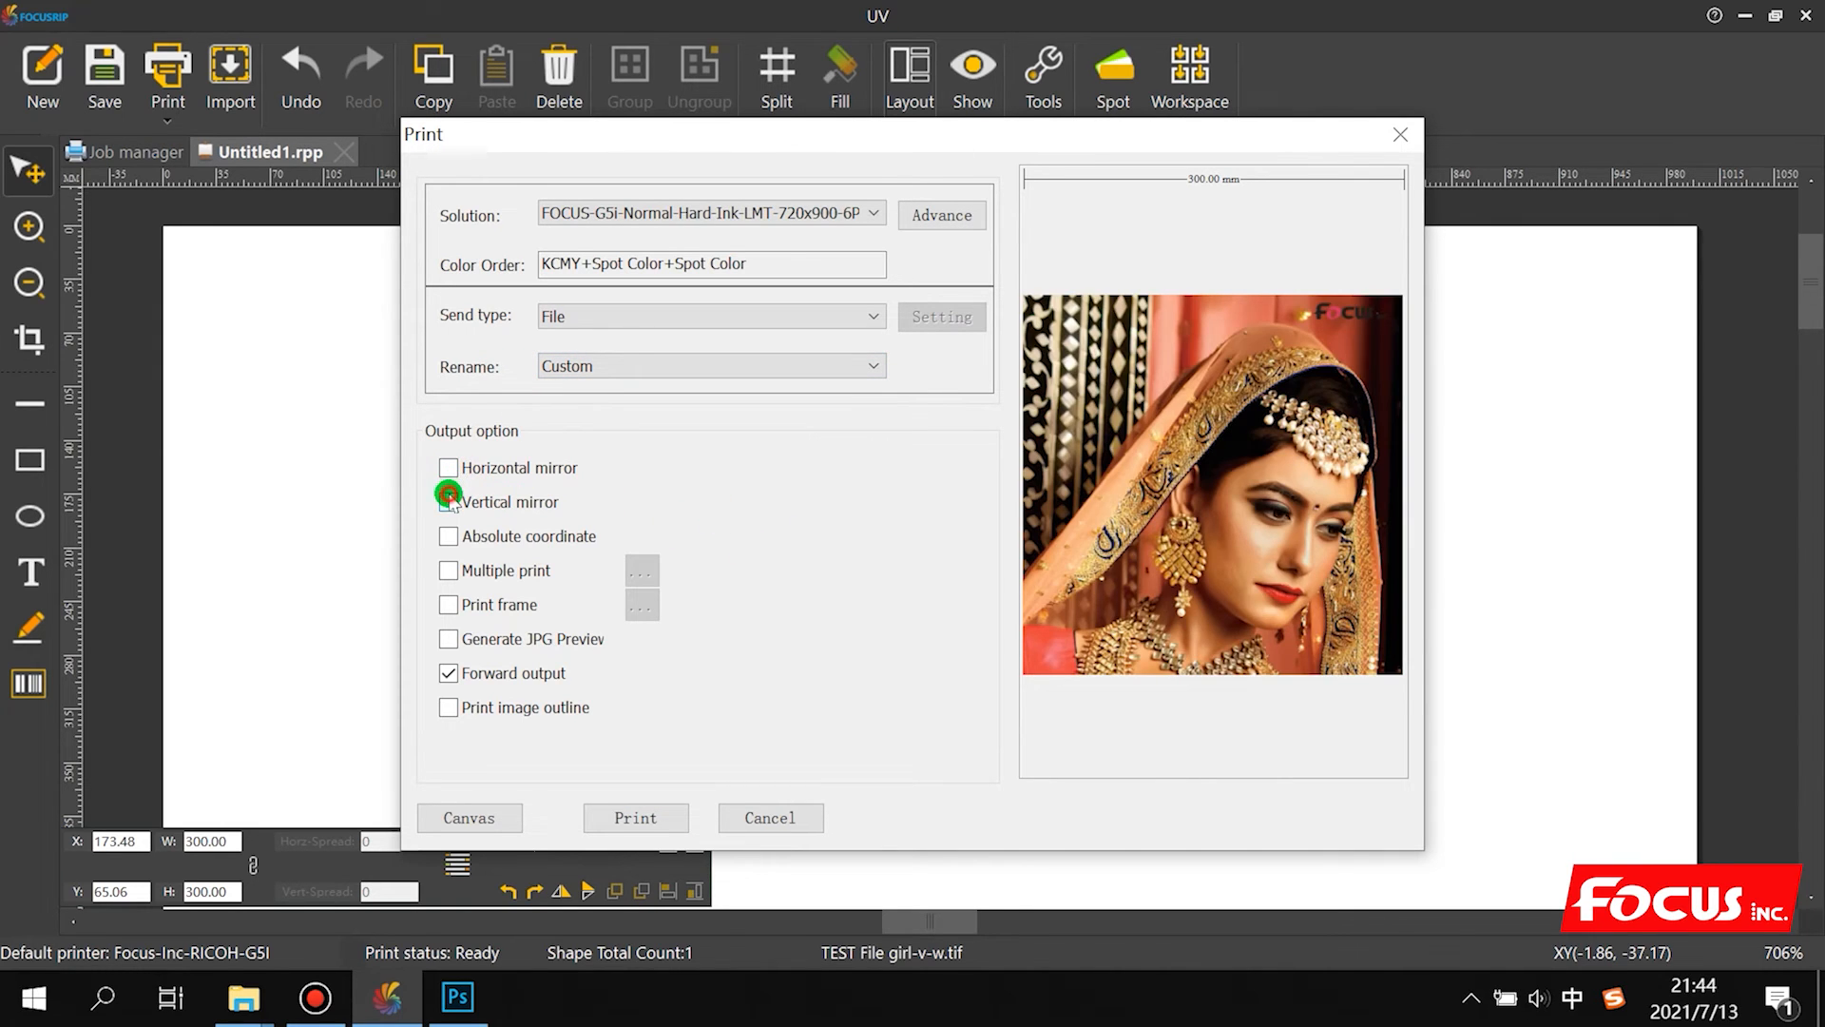
left_click(450, 504)
left_click(450, 504)
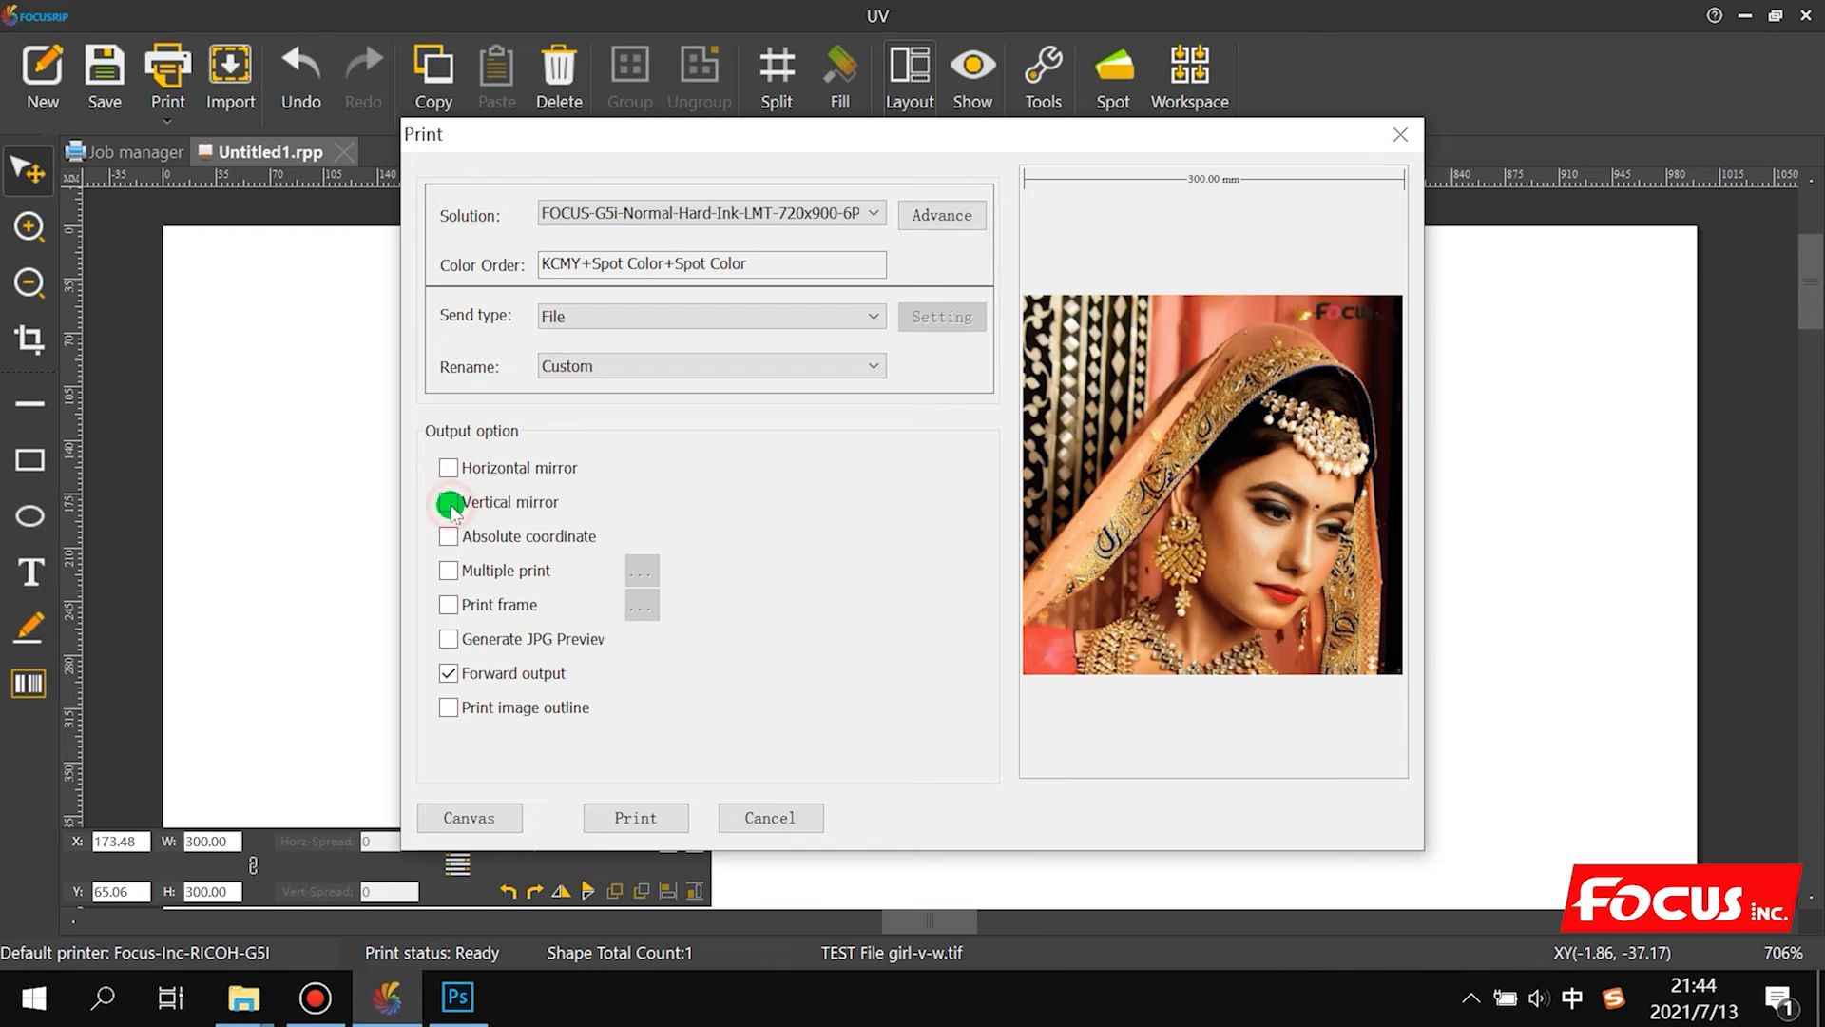
left_click(450, 569)
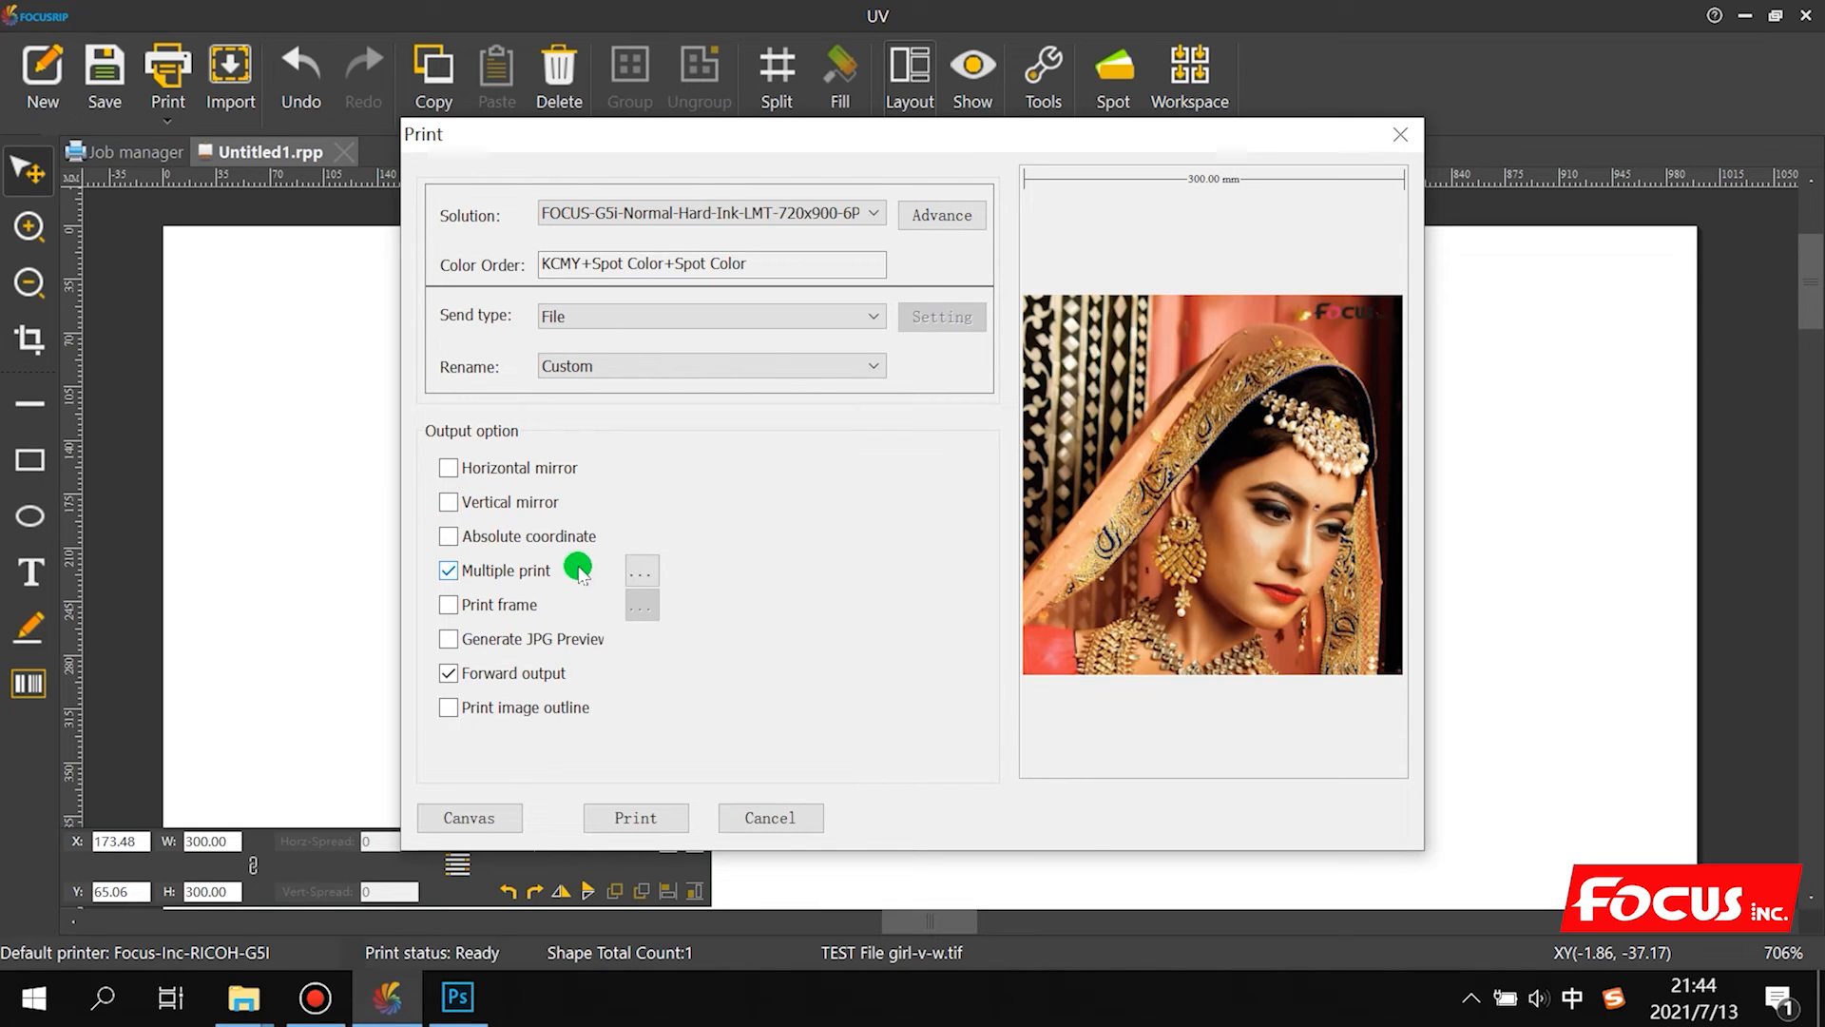
left_click(459, 571)
Step: Try the Print frame option with one 1 mm frame rectangle for all objects, and switch it off again
left_click(452, 606)
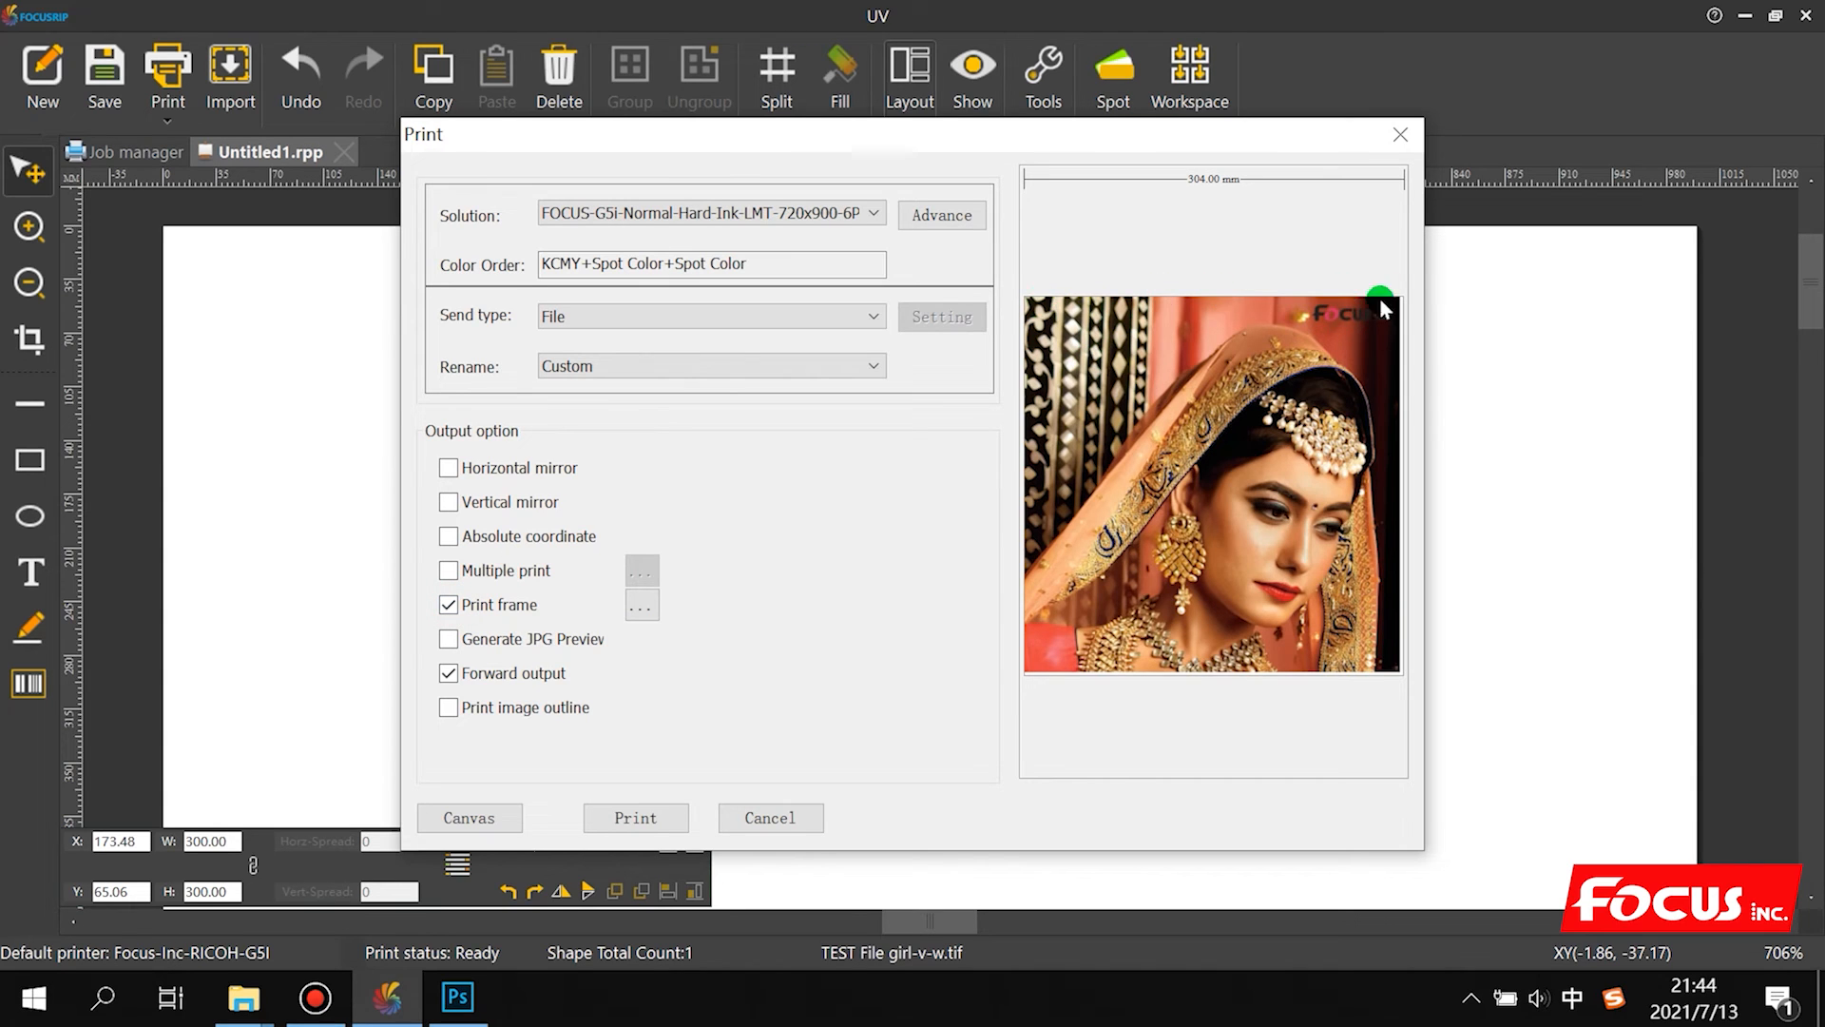
left_click(641, 605)
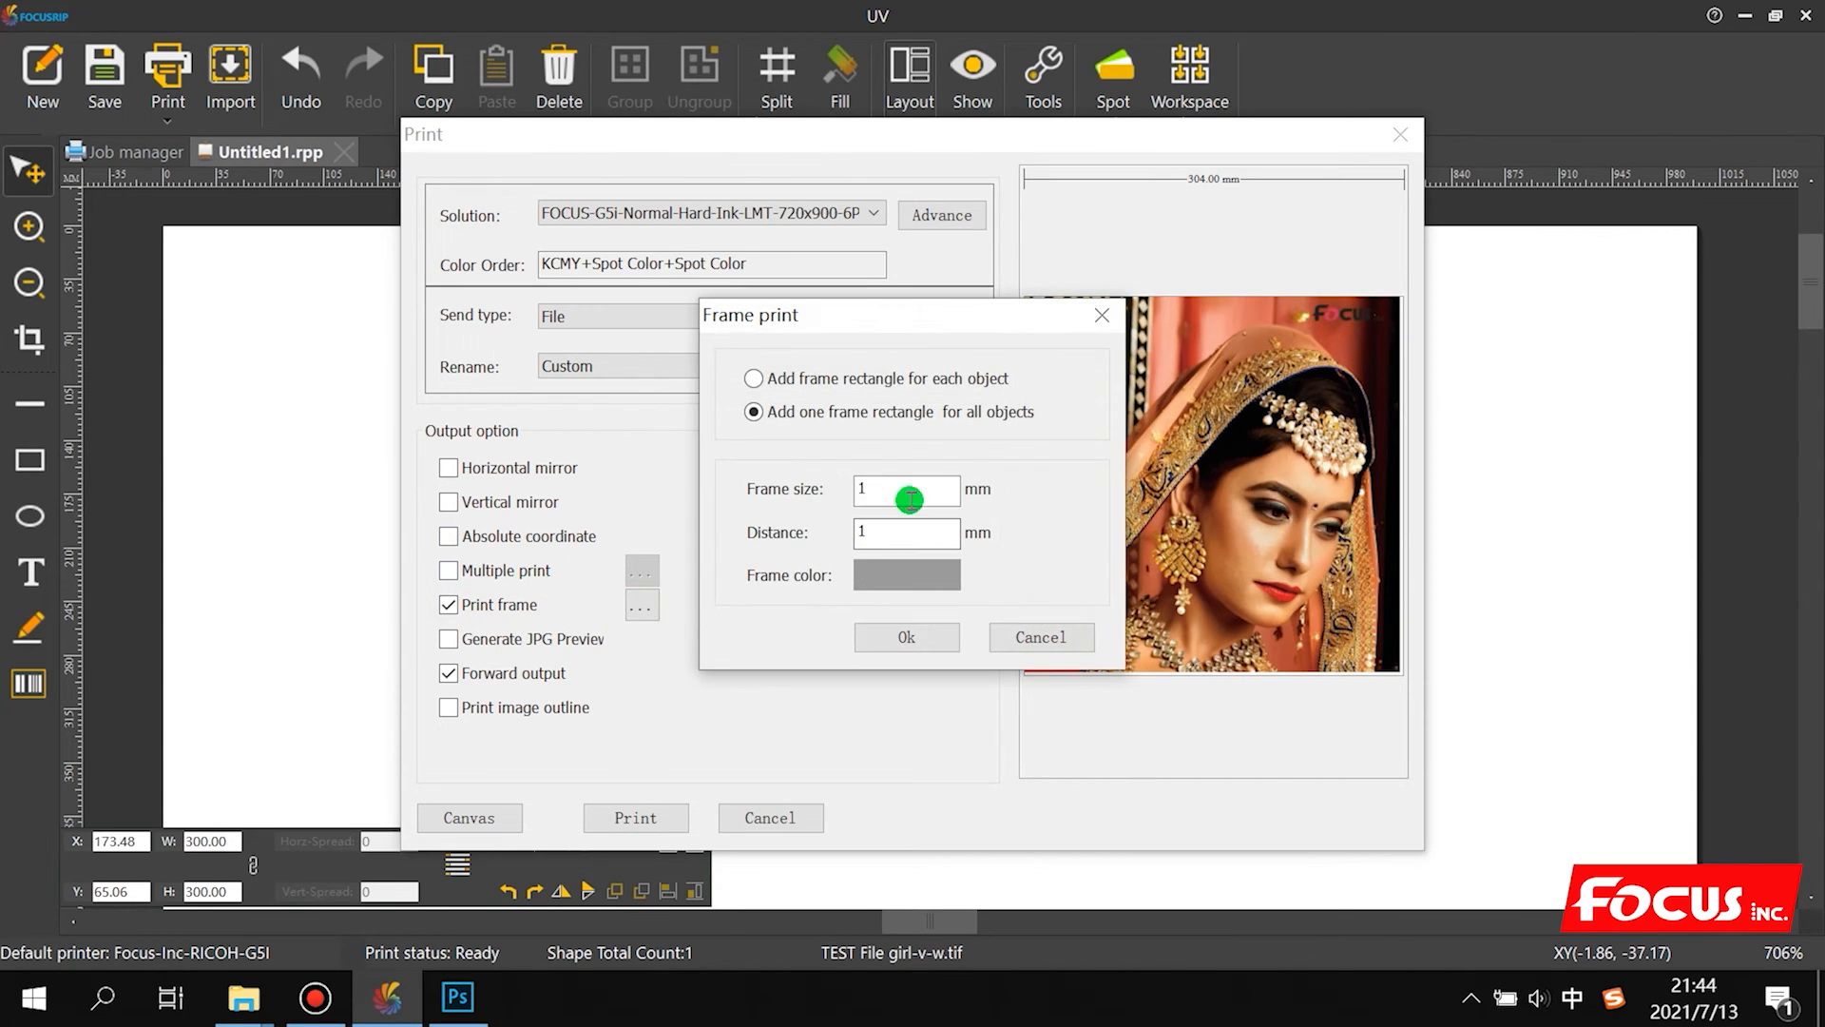
left_click(922, 630)
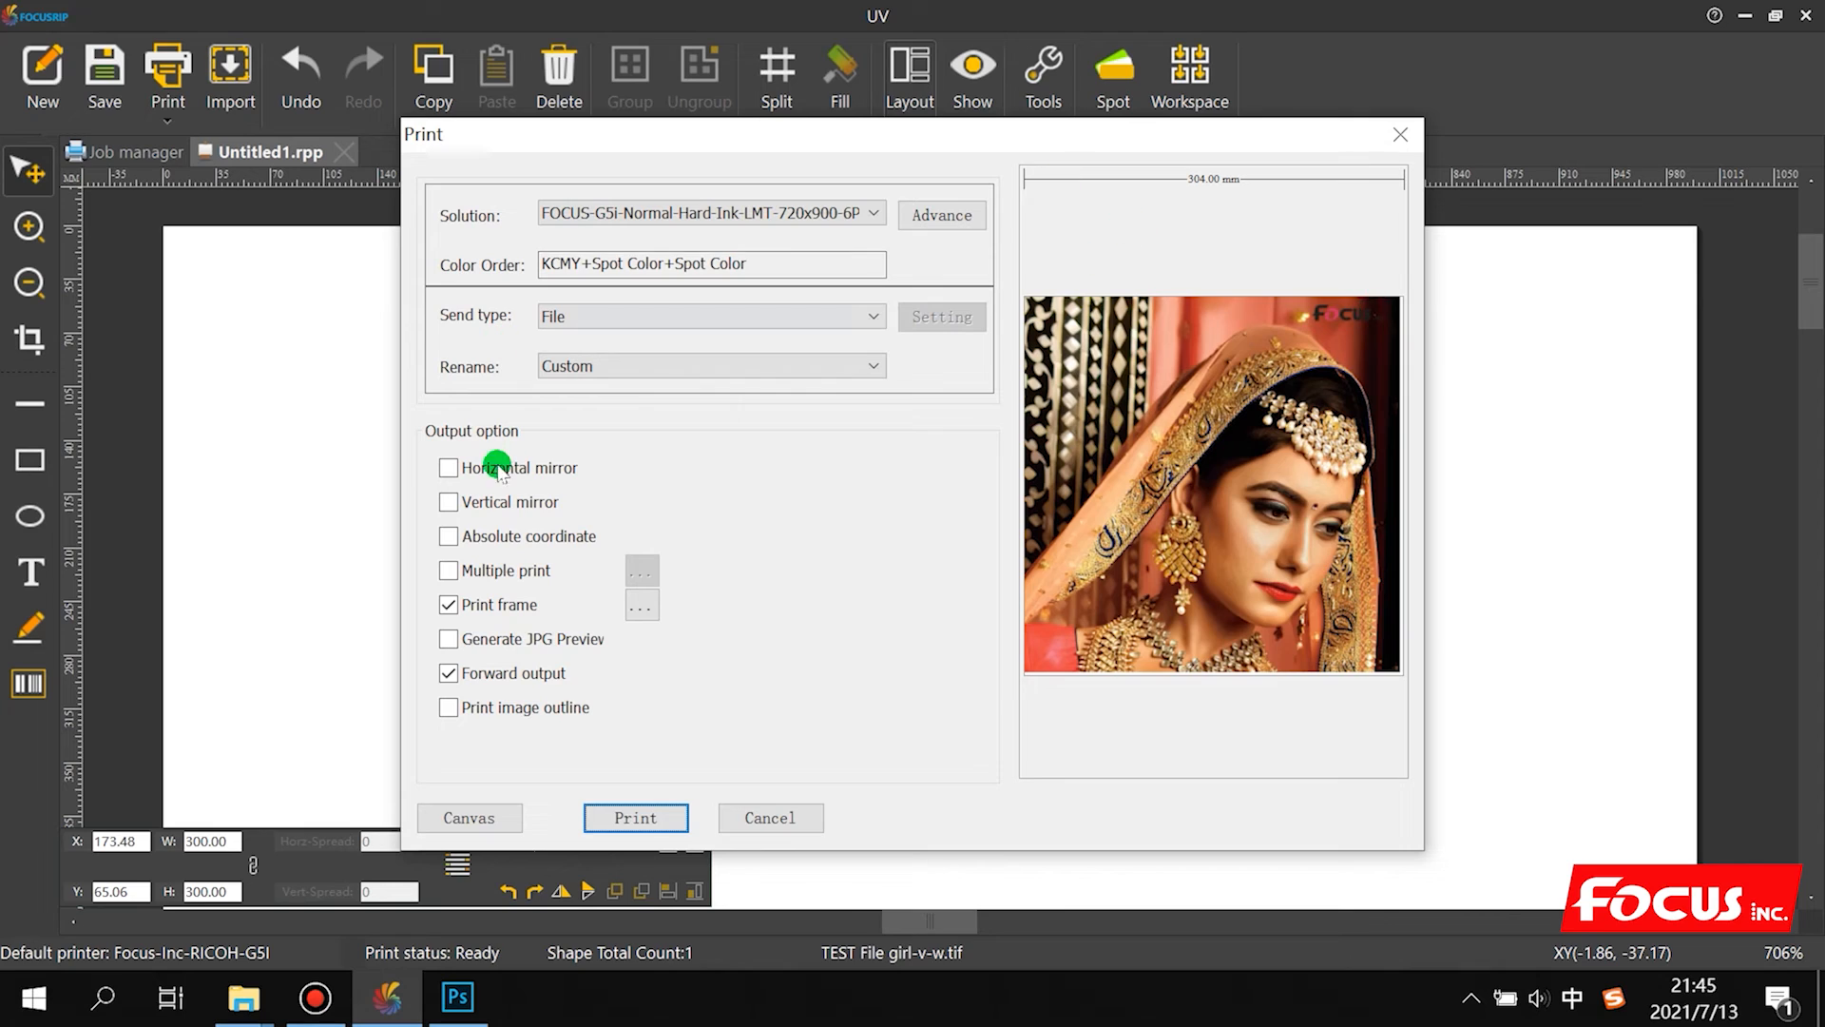
left_click(446, 606)
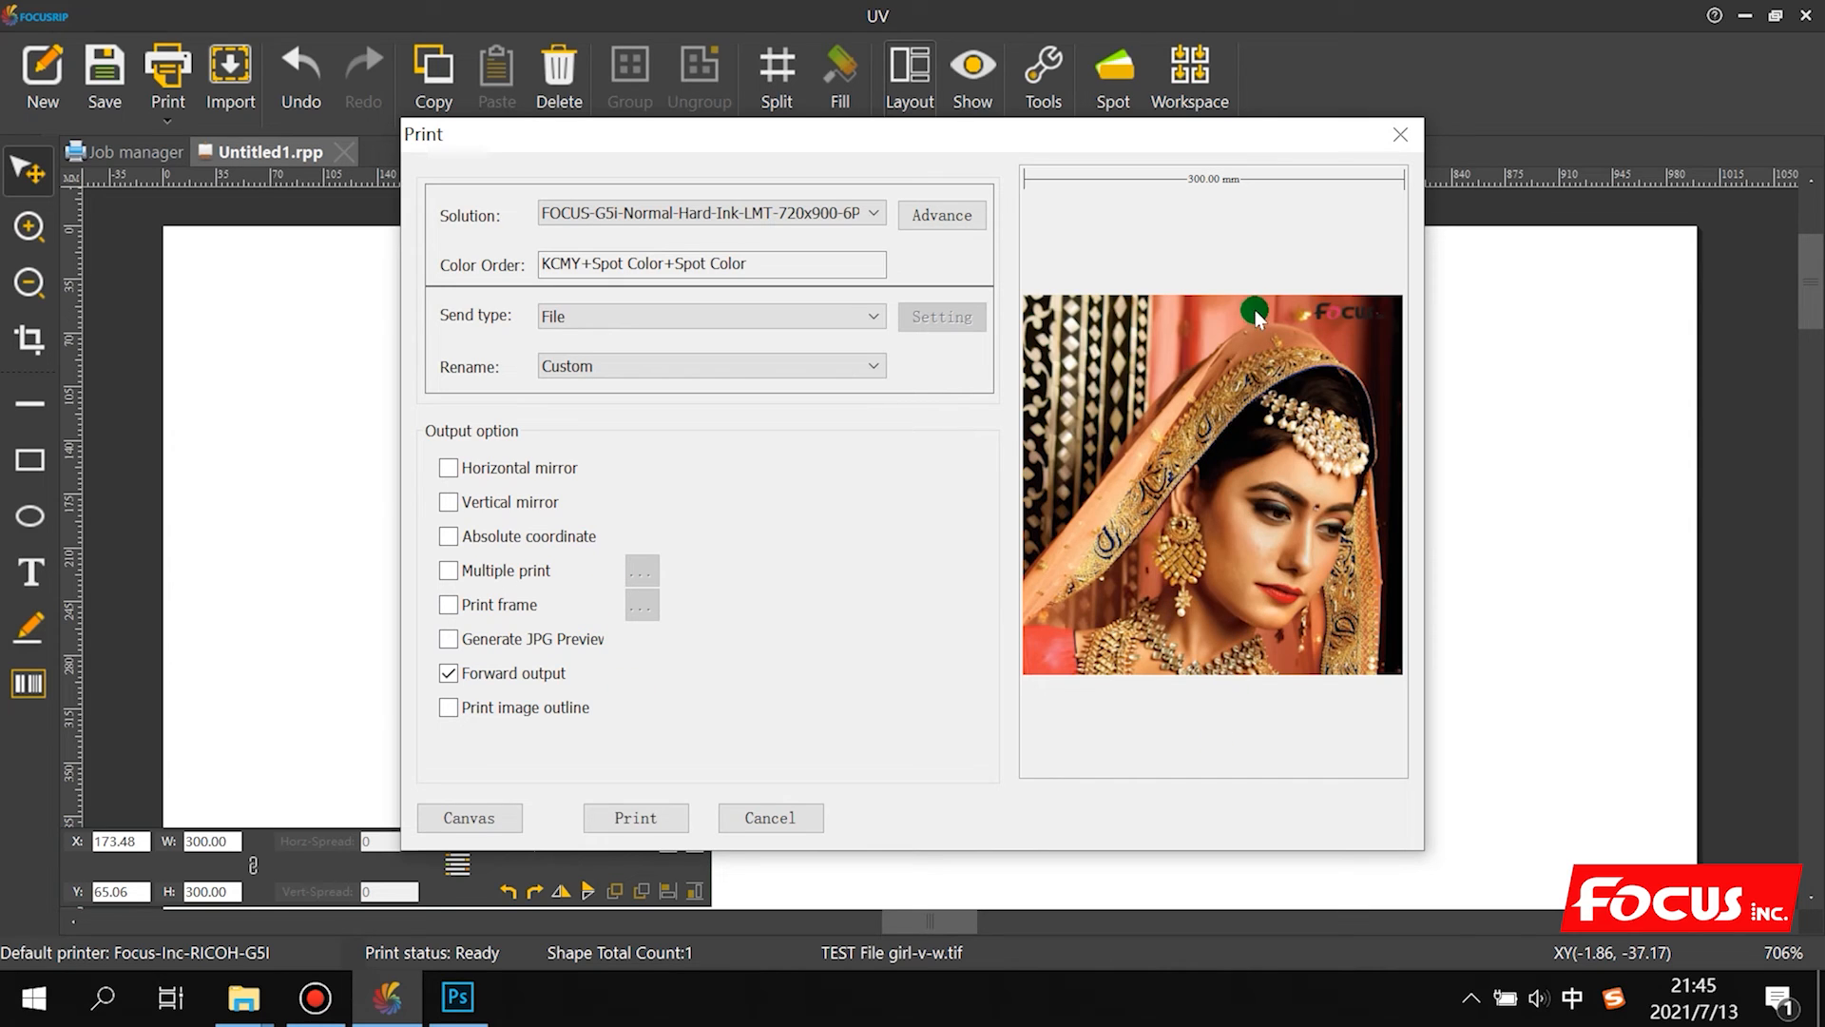
Step: Keep Forward output enabled and print the image to a PRN file on the desktop named Test-print-file-girls-v-w
left_click(448, 673)
left_click(453, 675)
left_click(645, 818)
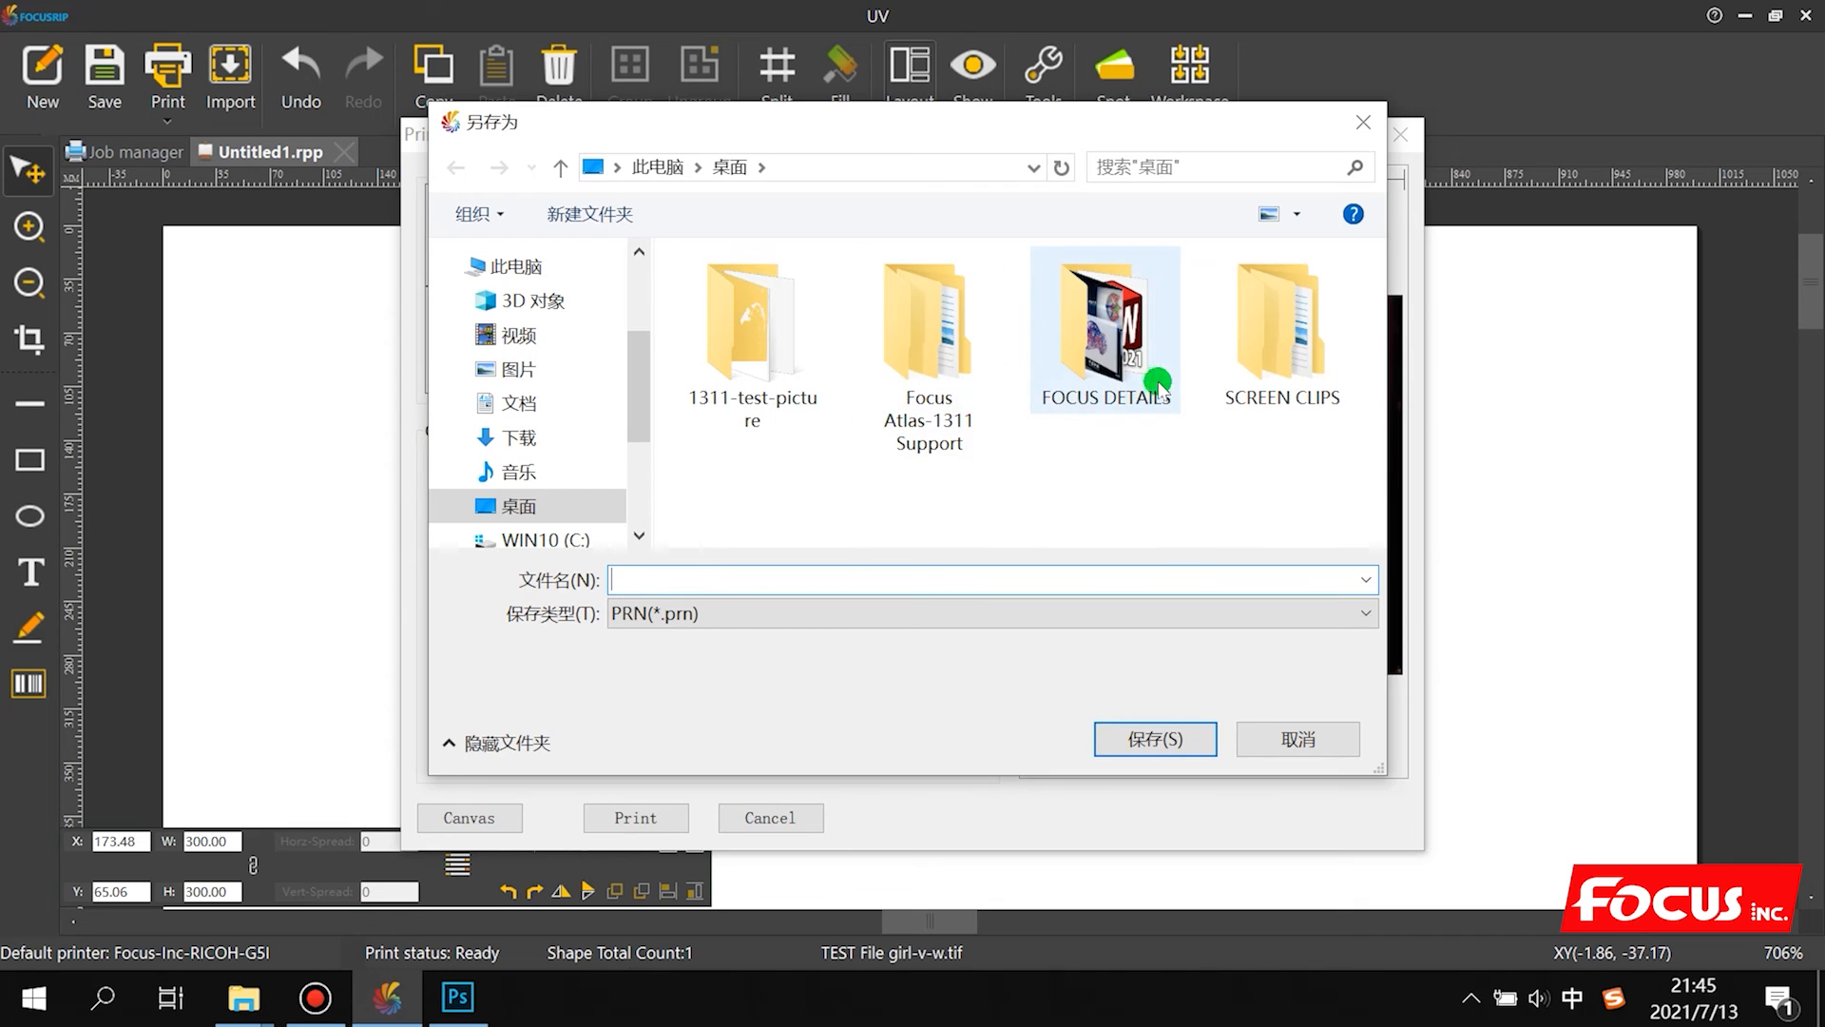
type("Tse")
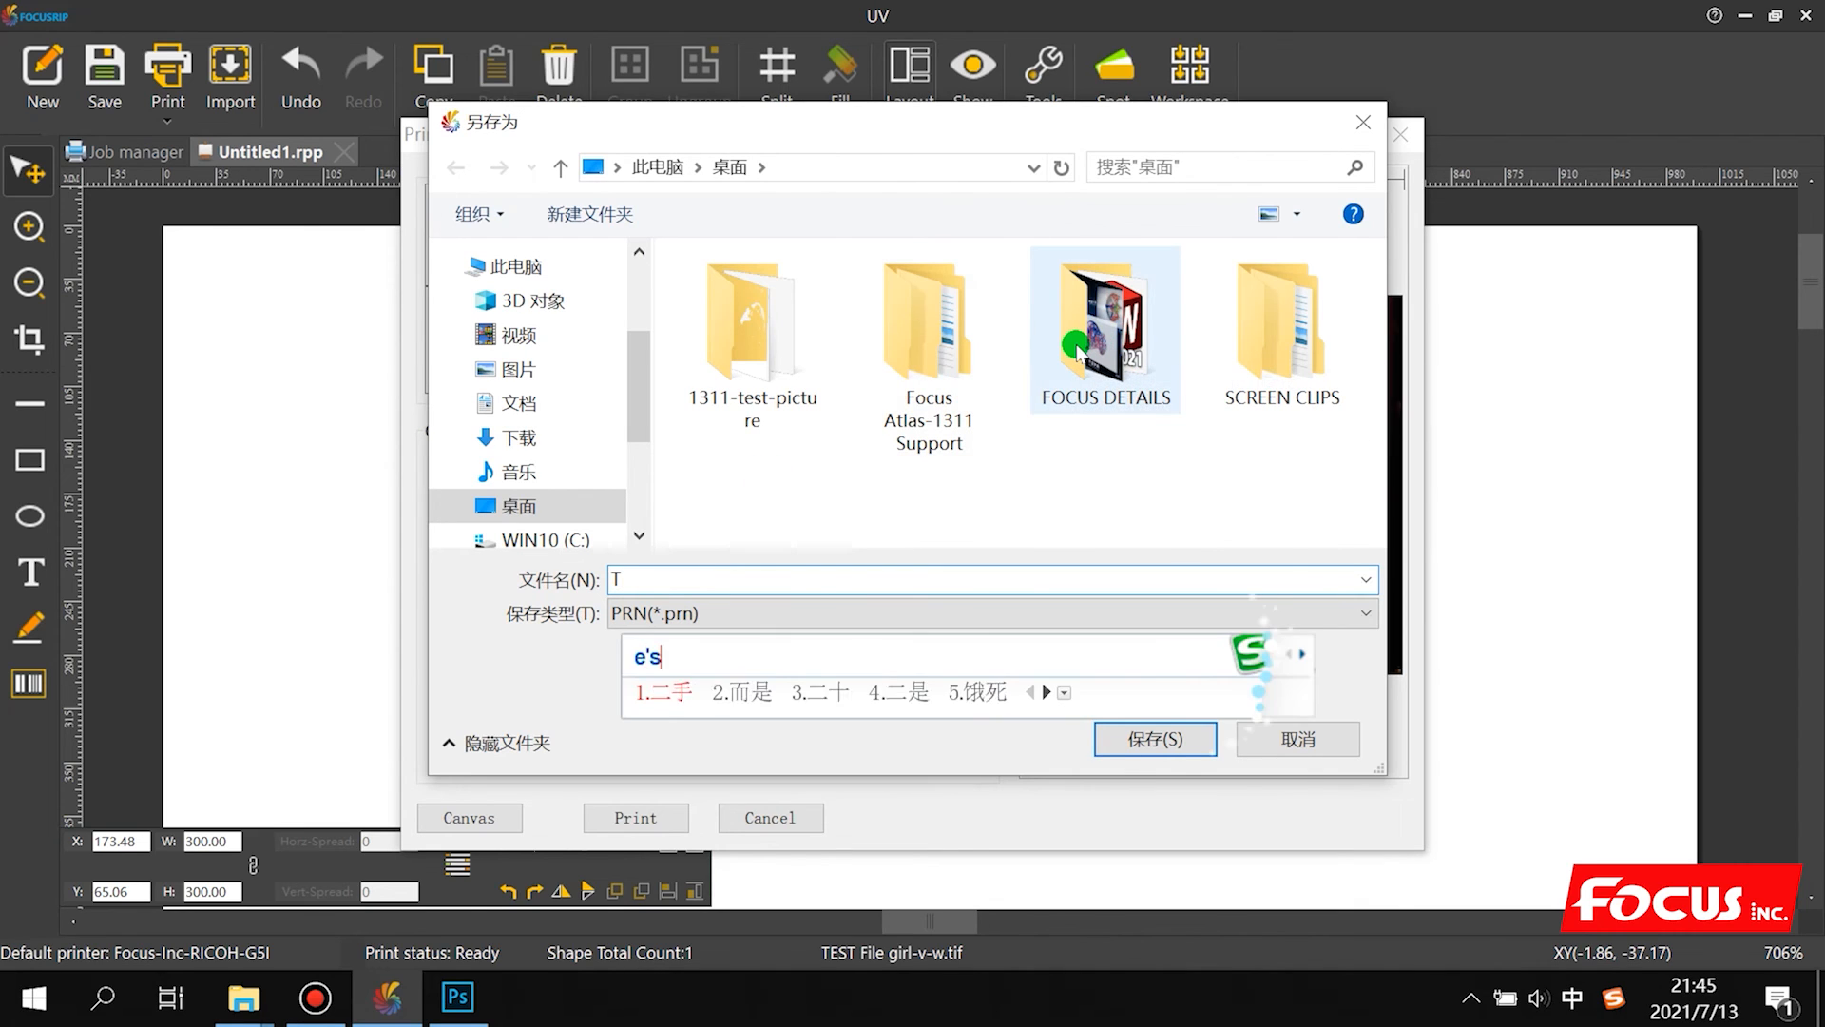
key("shift")
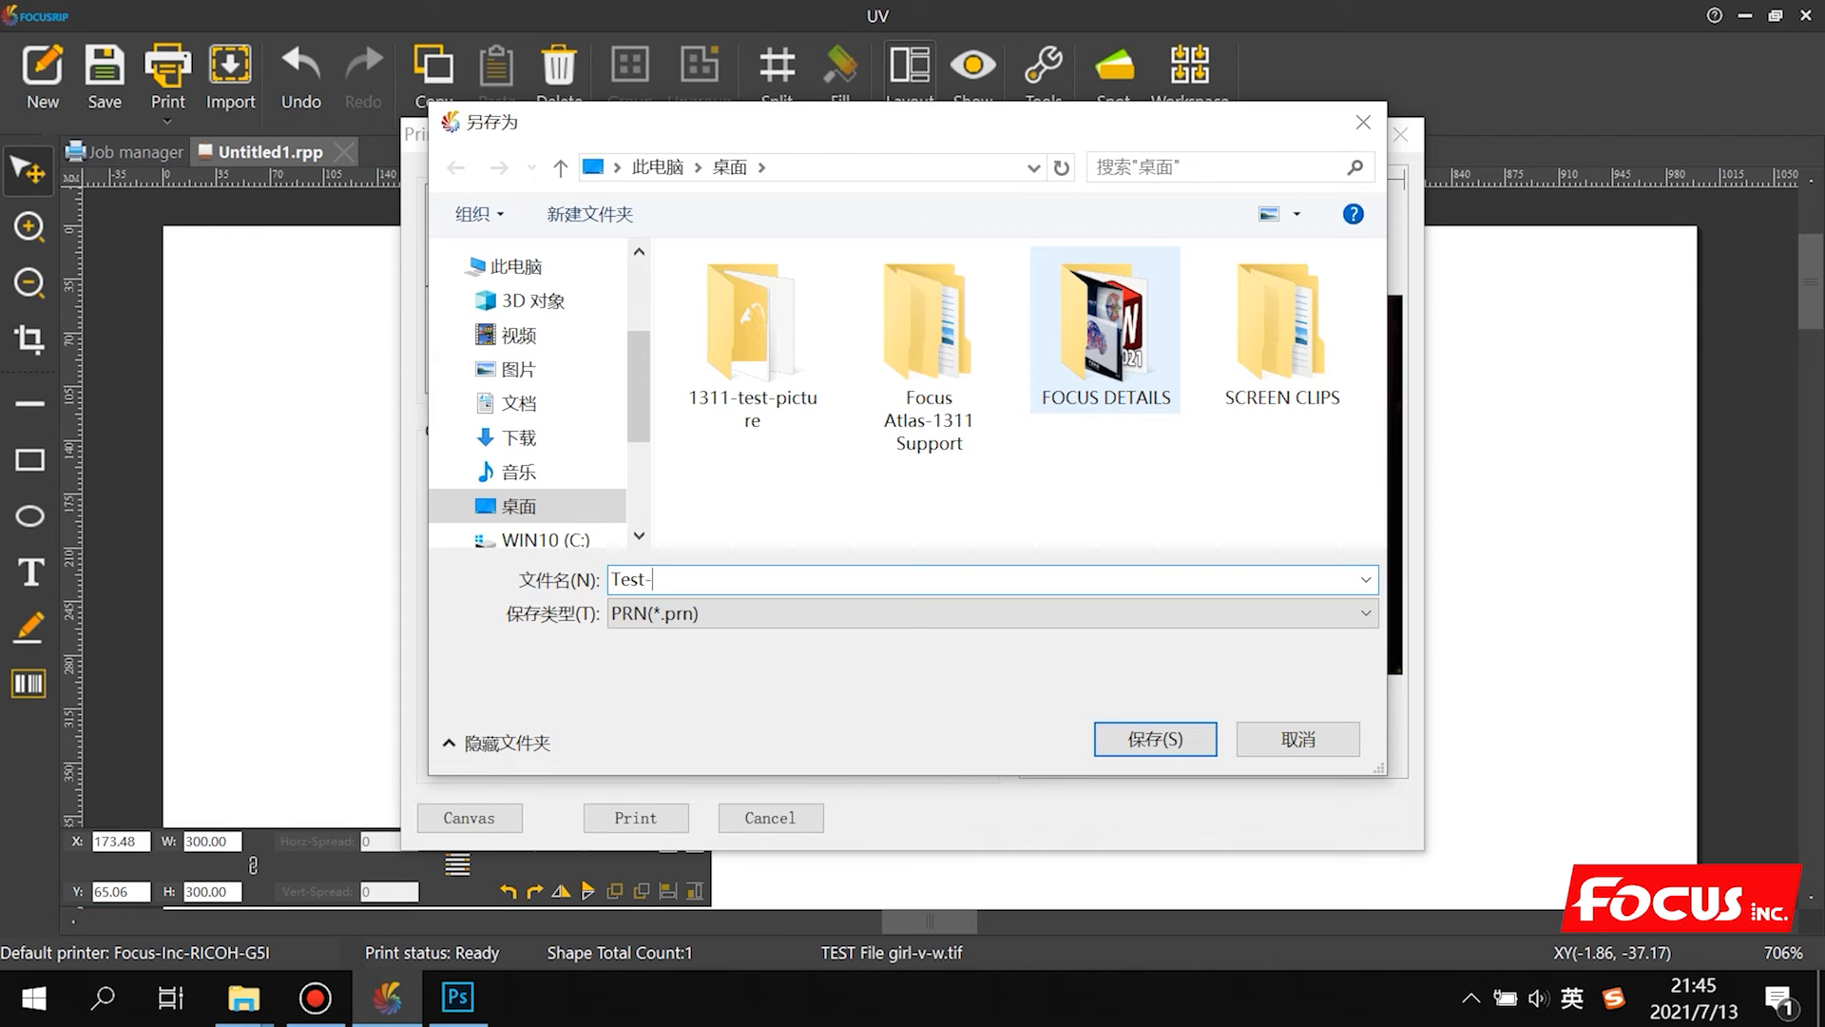
type("t-print-file-")
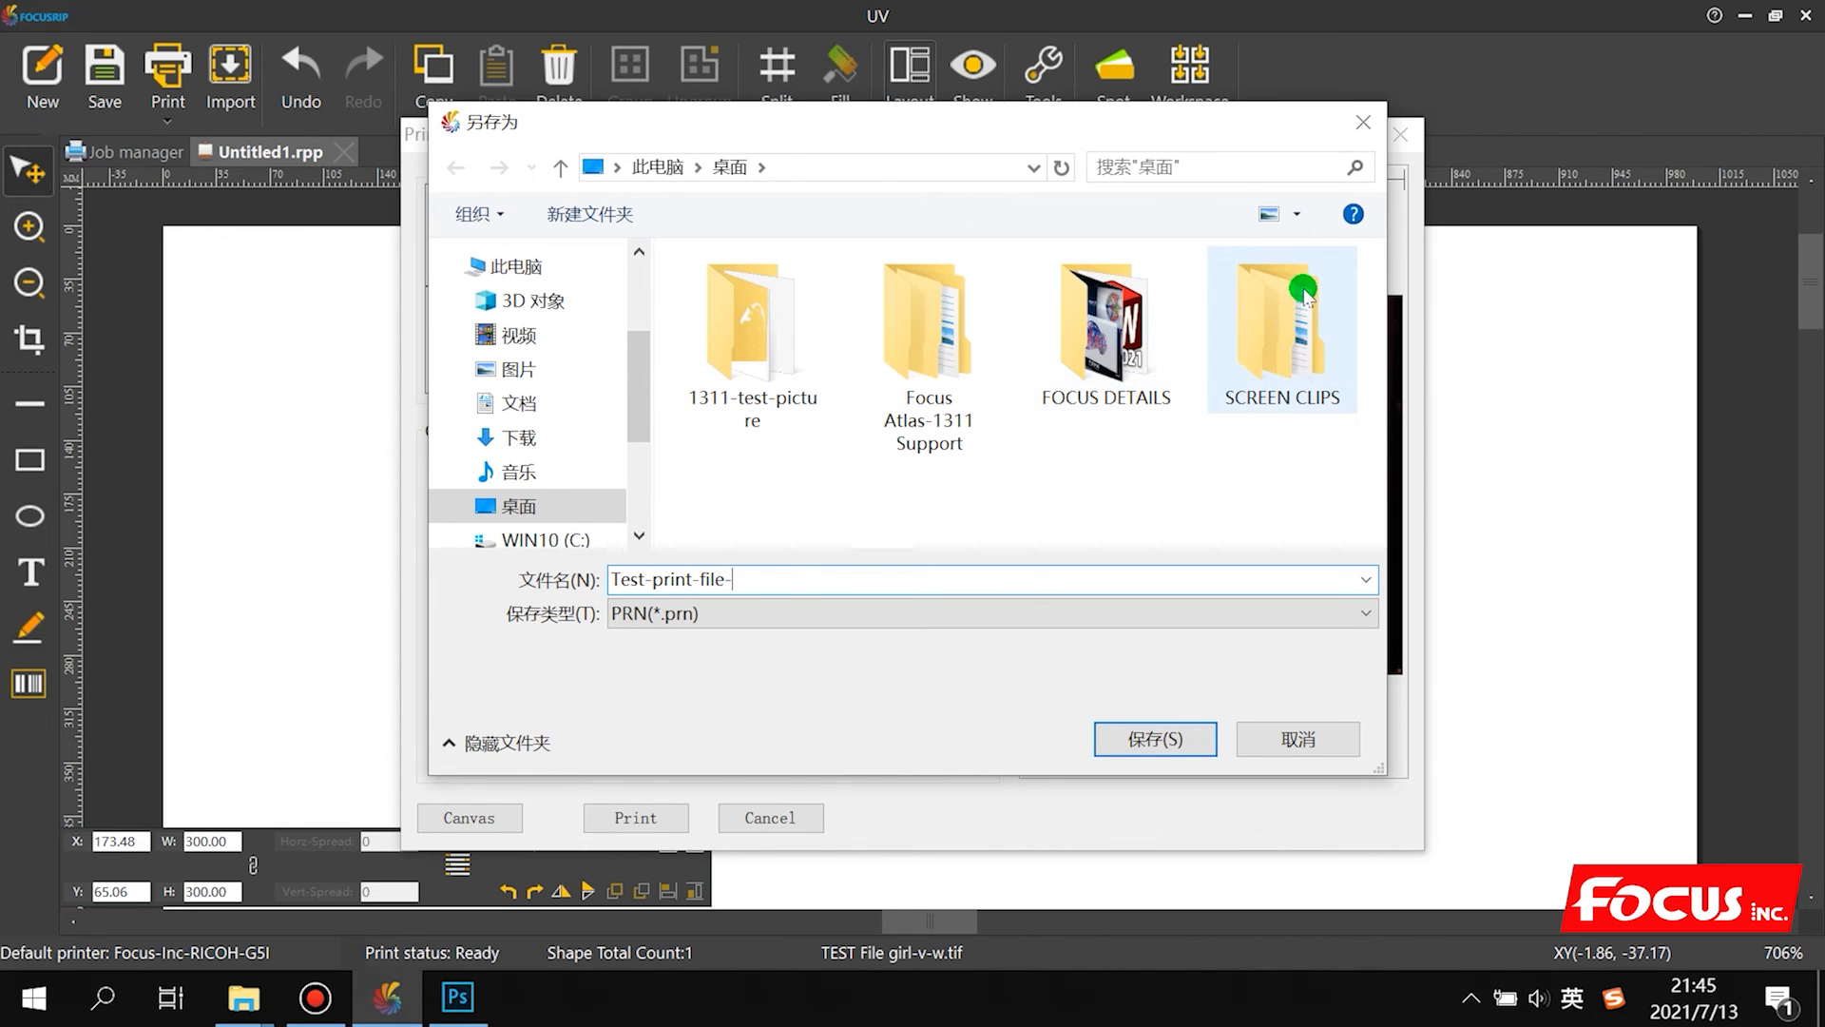
type("girls-v-w")
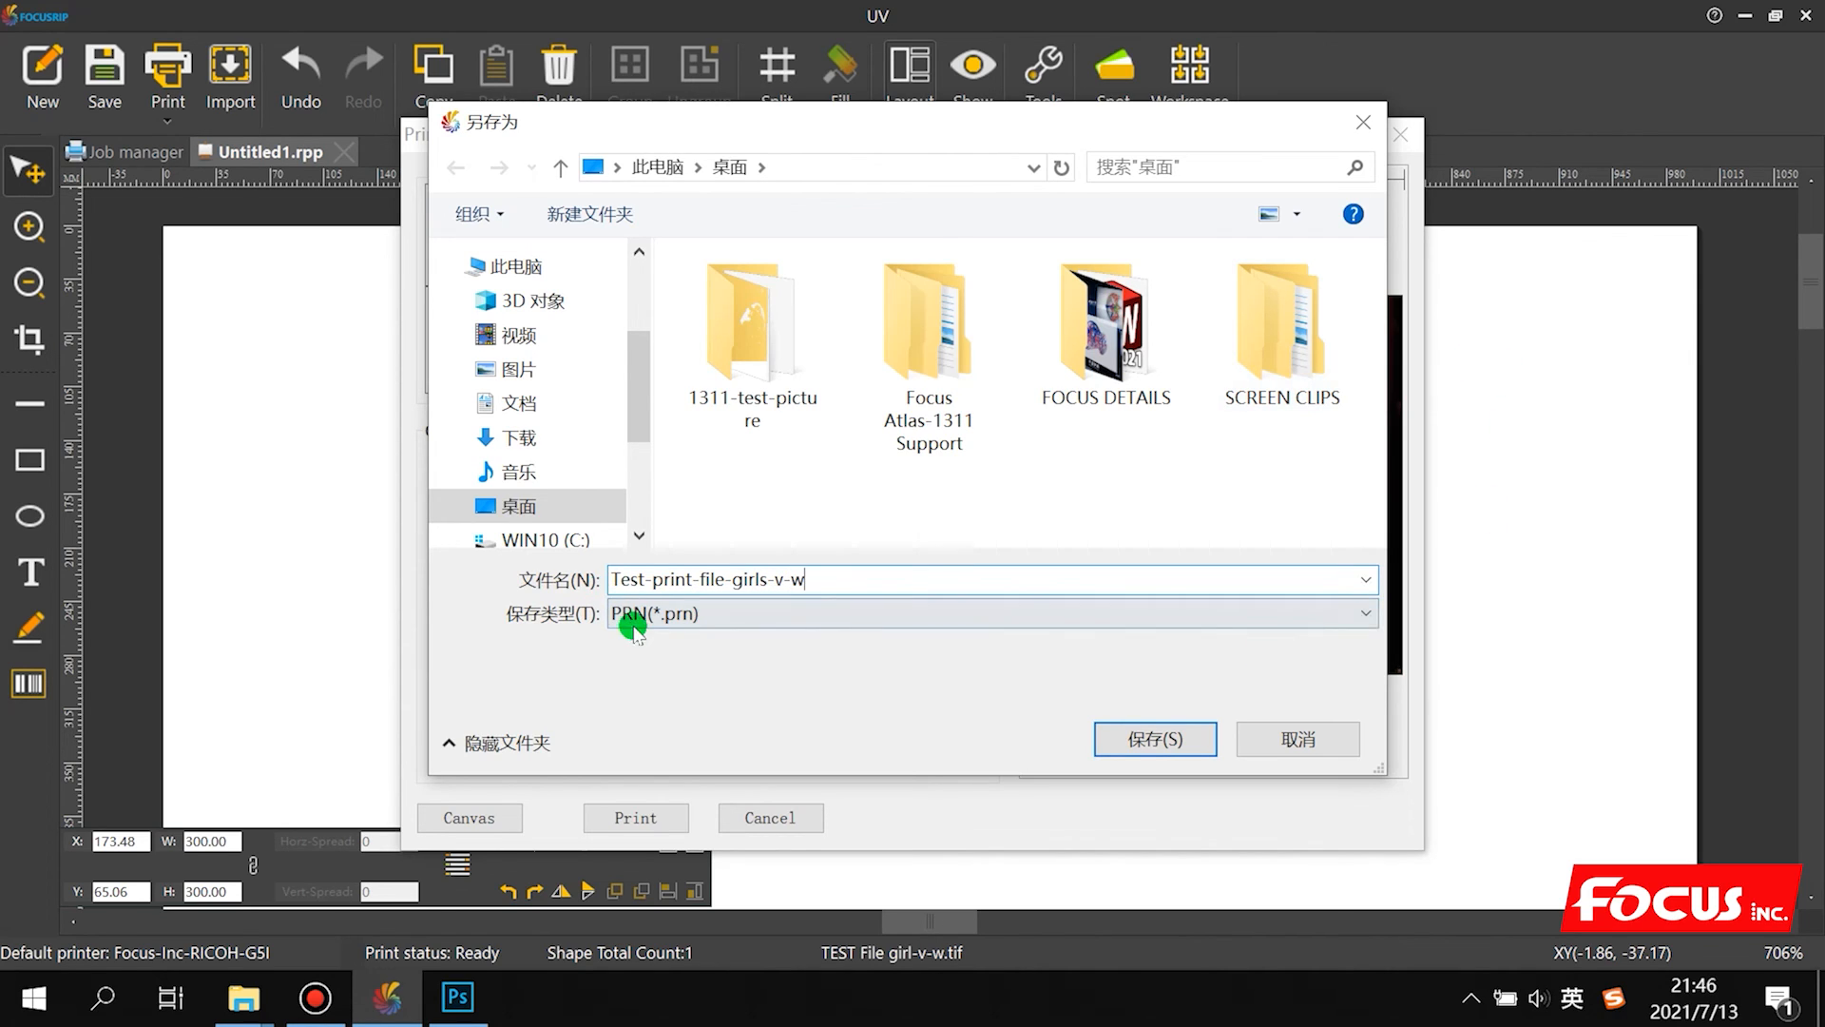
left_click(1175, 741)
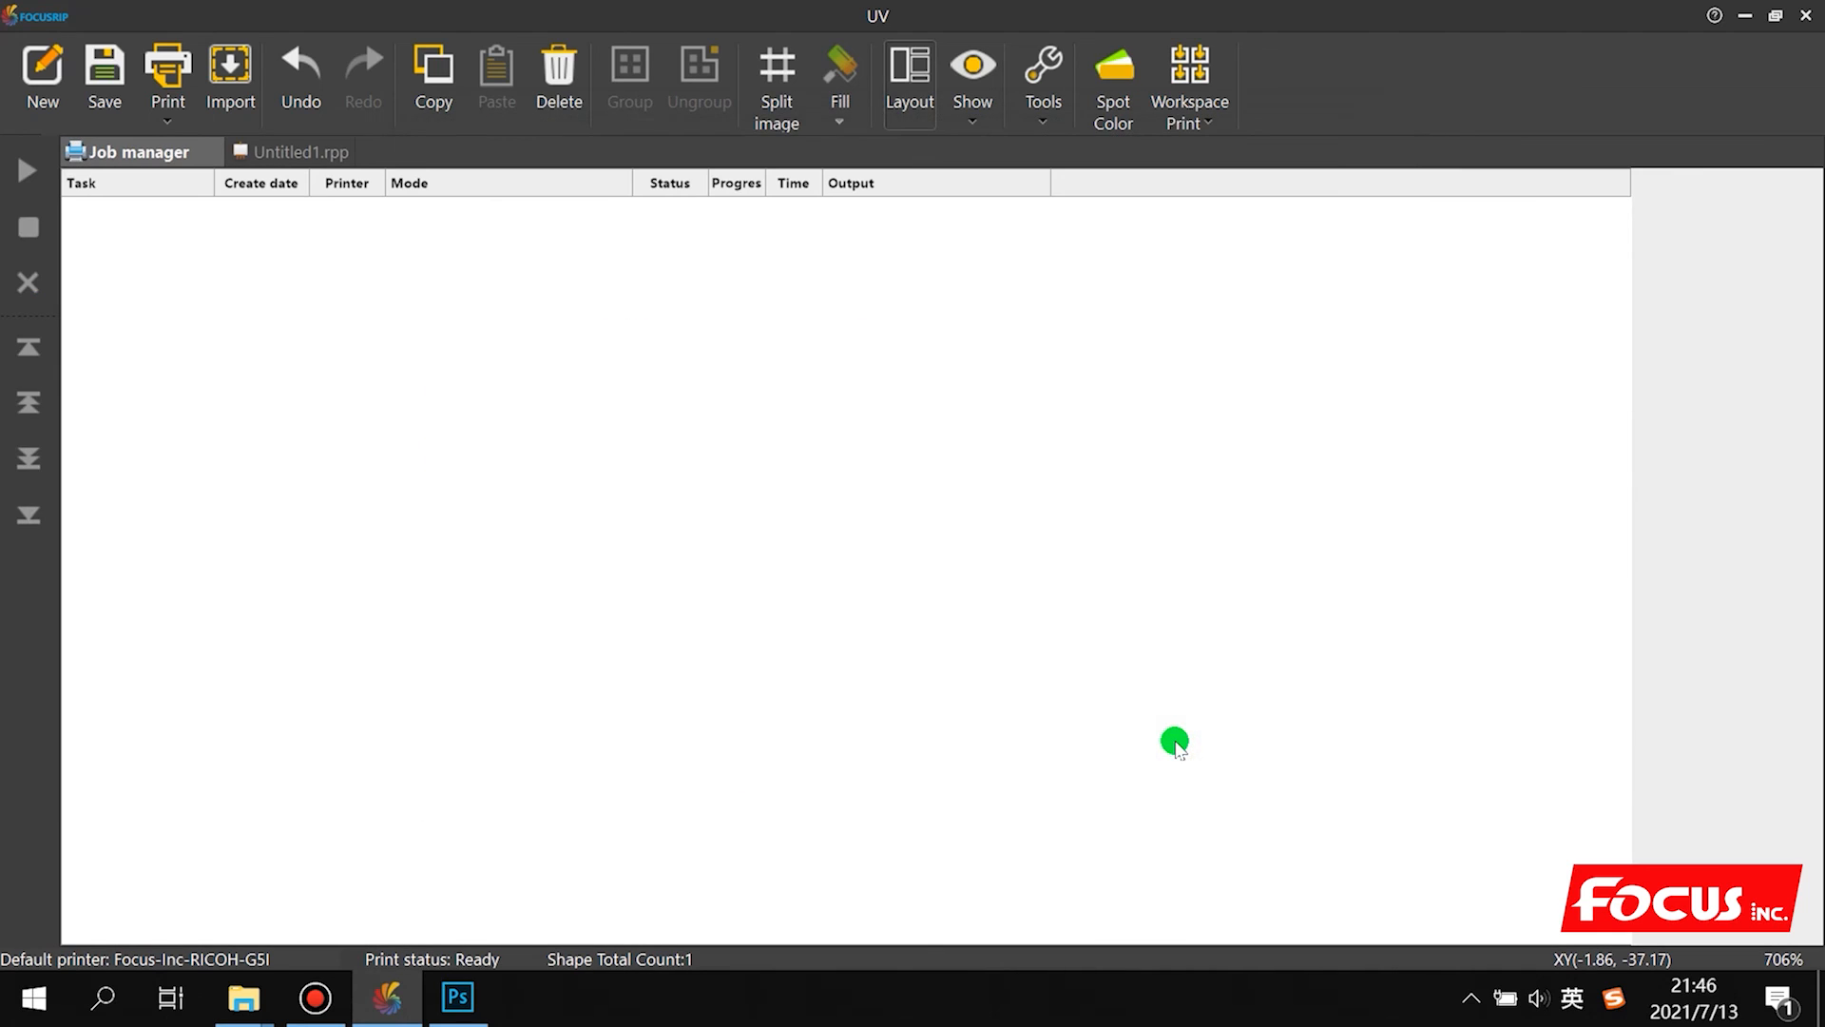
Step: Widen the Status and Progress columns in the job list to follow the print job
left_click_drag(708, 181, 841, 183)
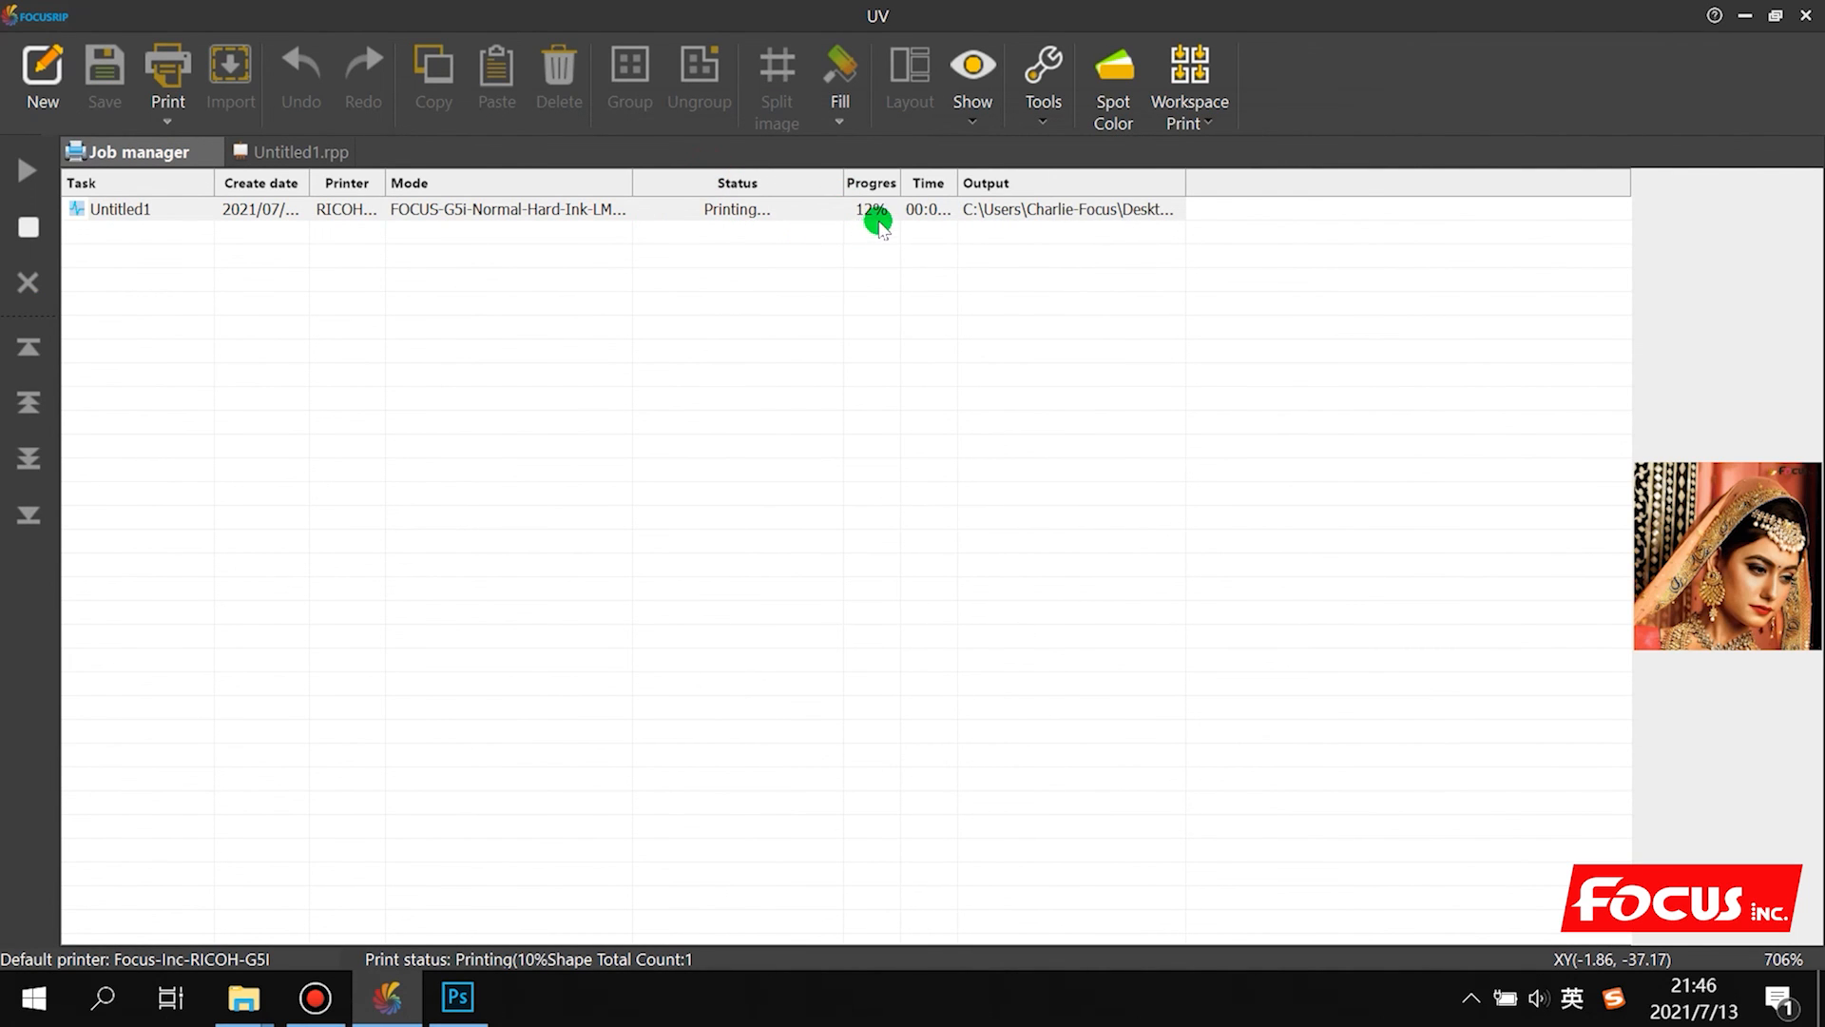
left_click_drag(900, 182, 929, 183)
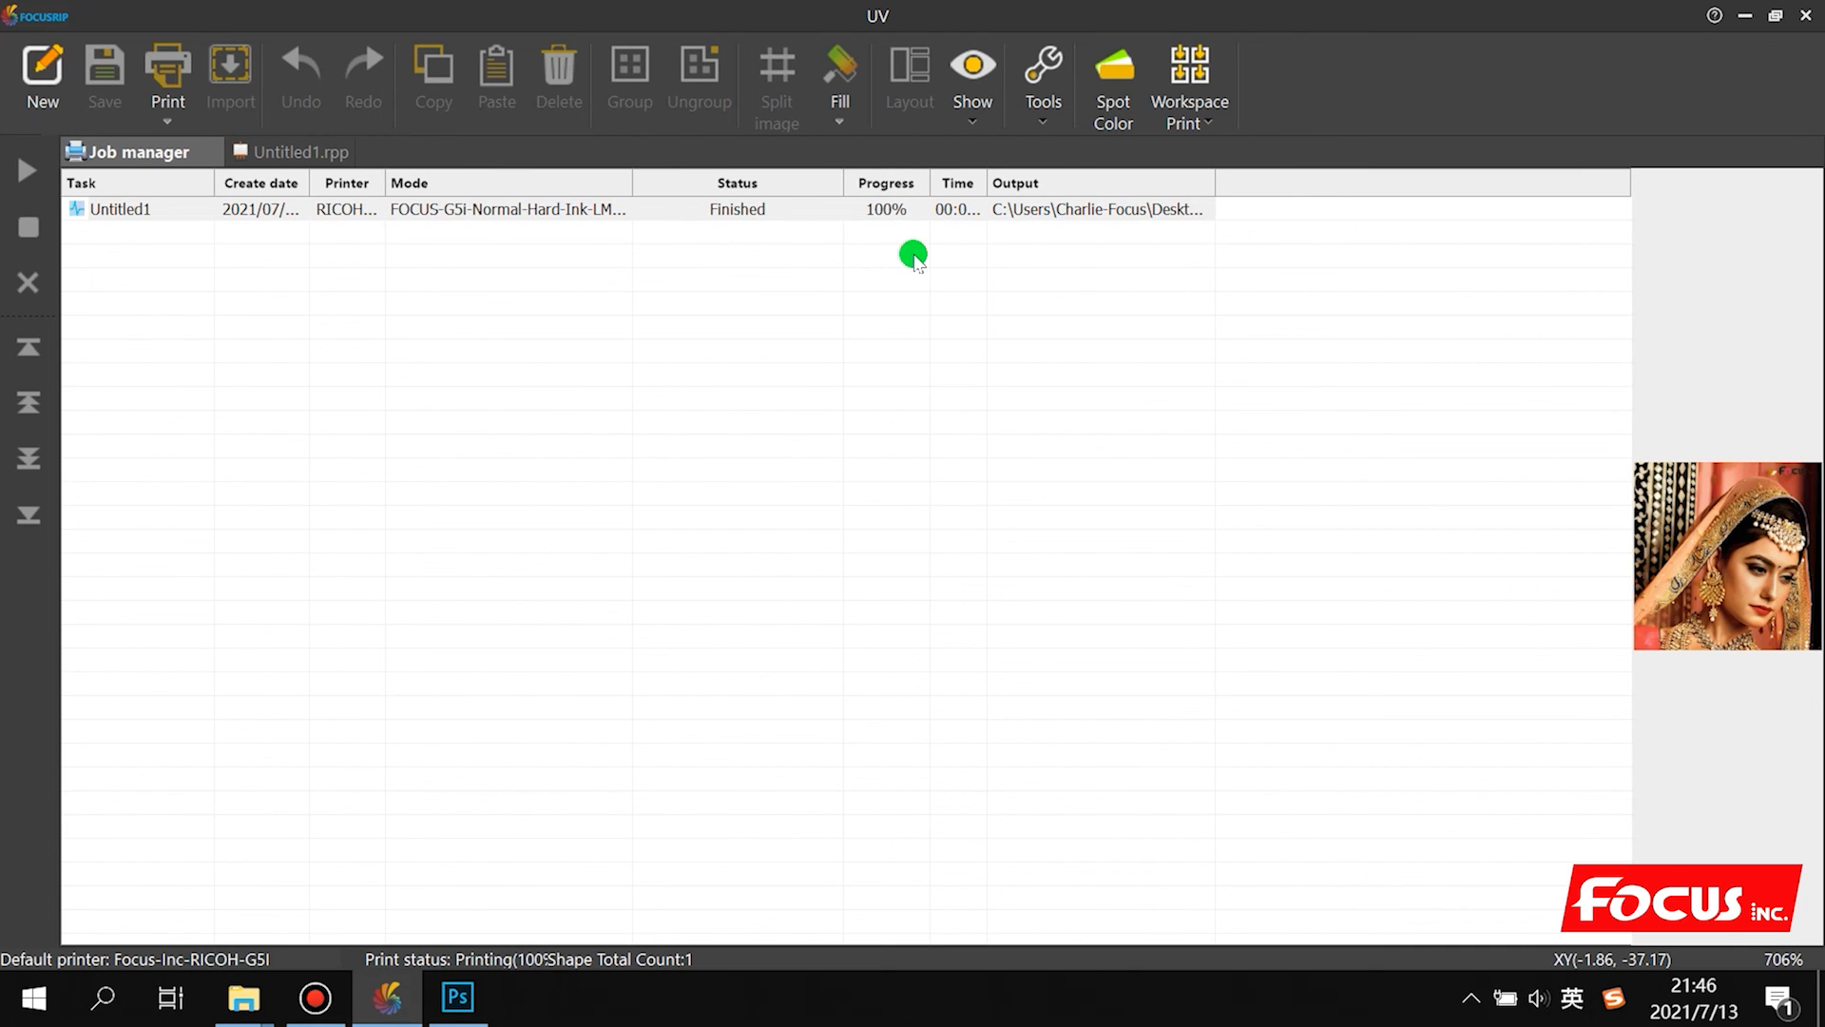
Step: Minimize the open windows and move the Test-print-file-girls-v-w file to a free area of the desktop
left_click(1743, 16)
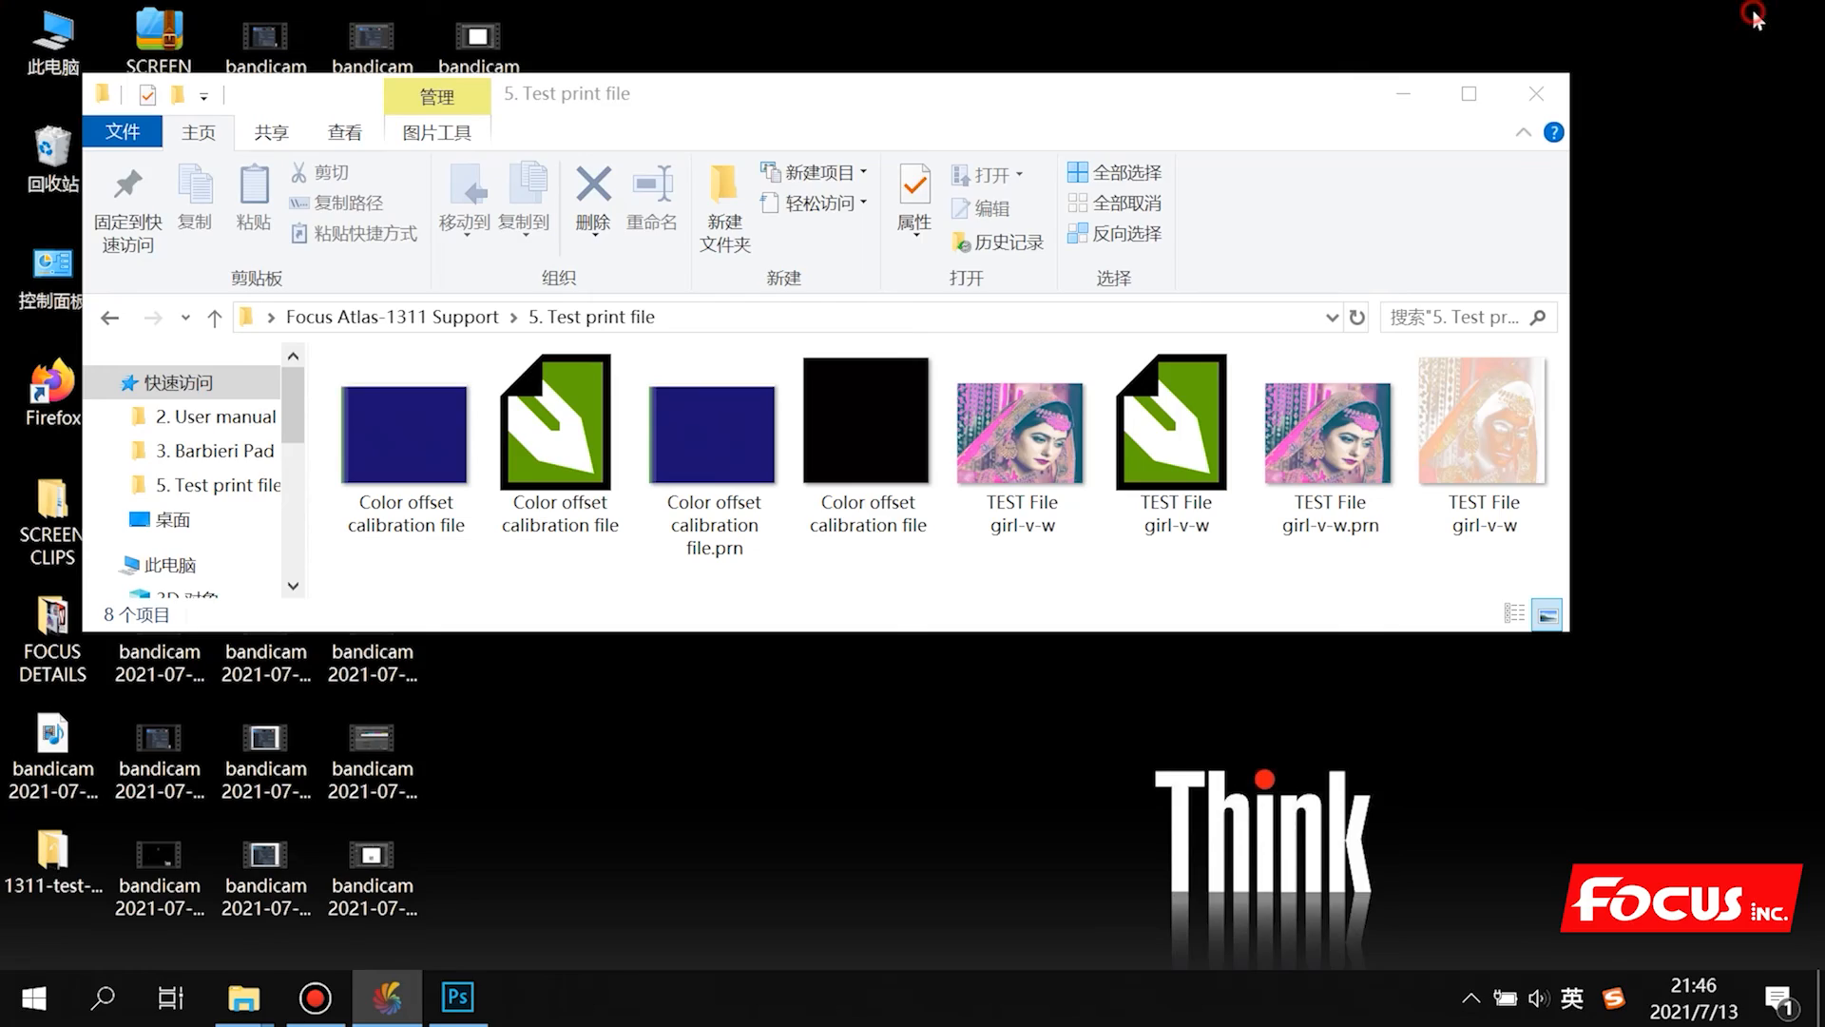
left_click(1419, 94)
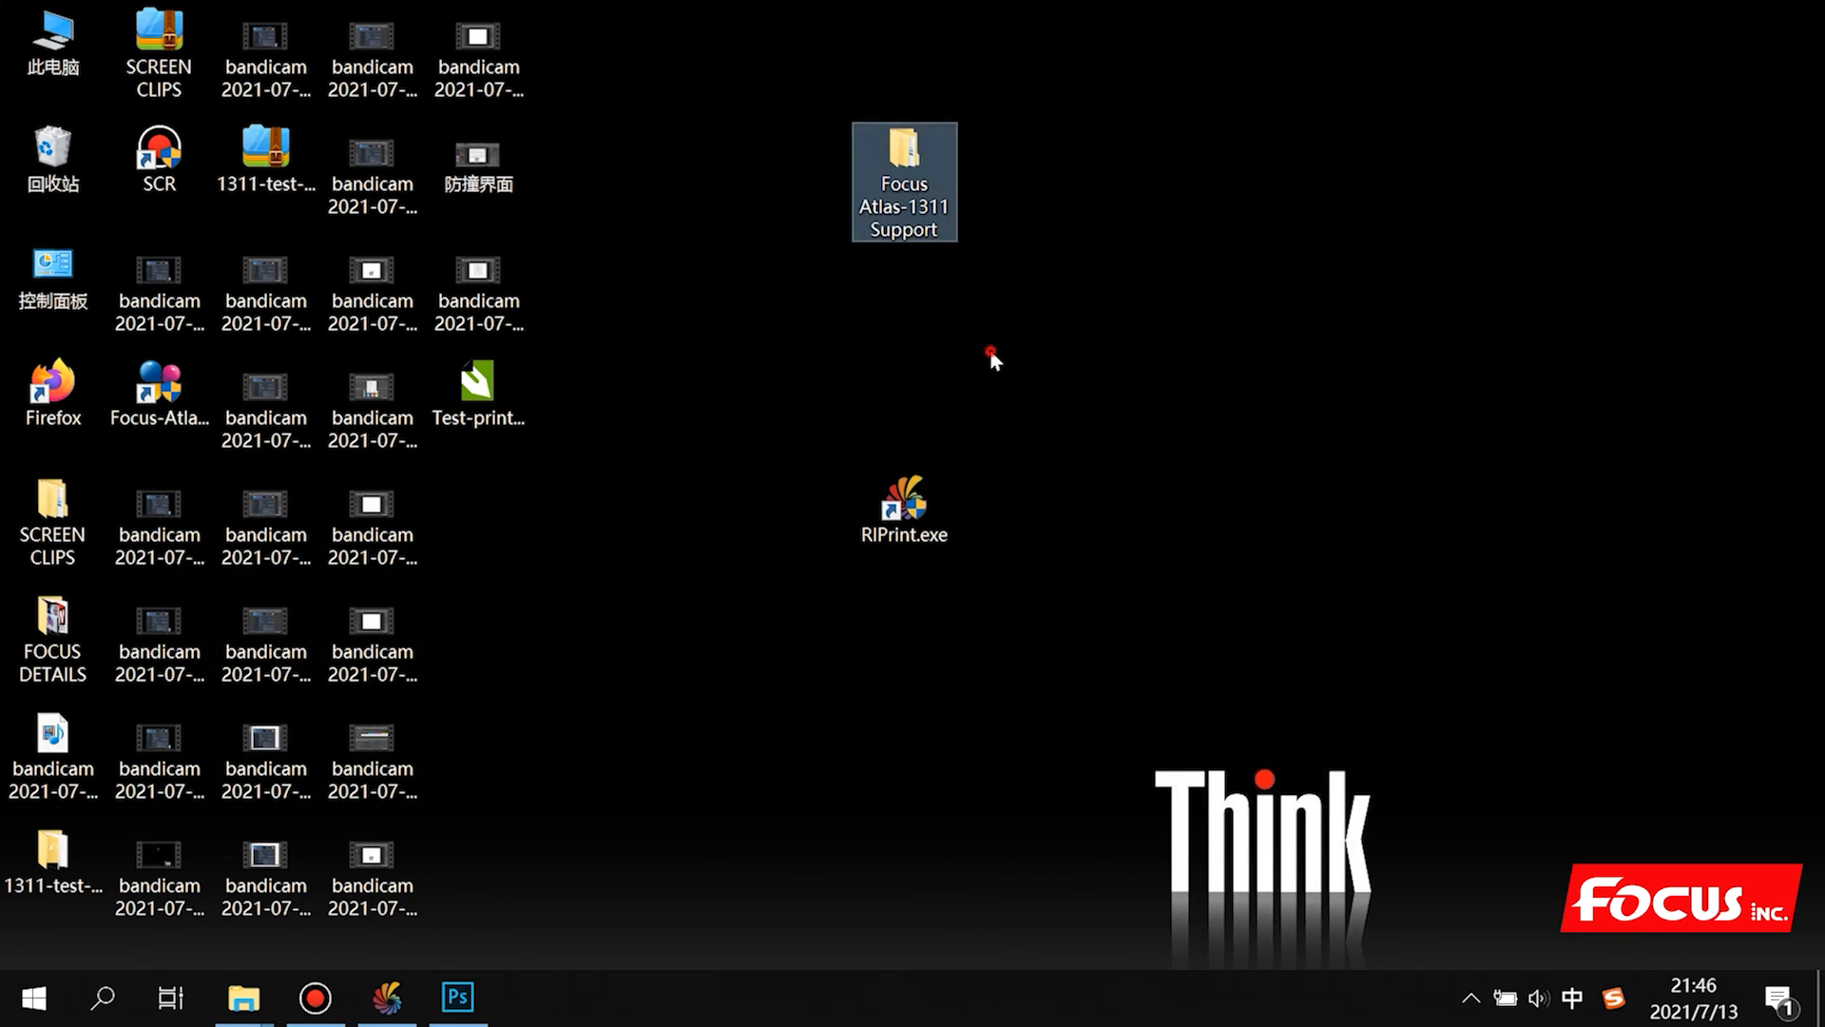
left_click_drag(494, 386, 739, 323)
left_click(631, 519)
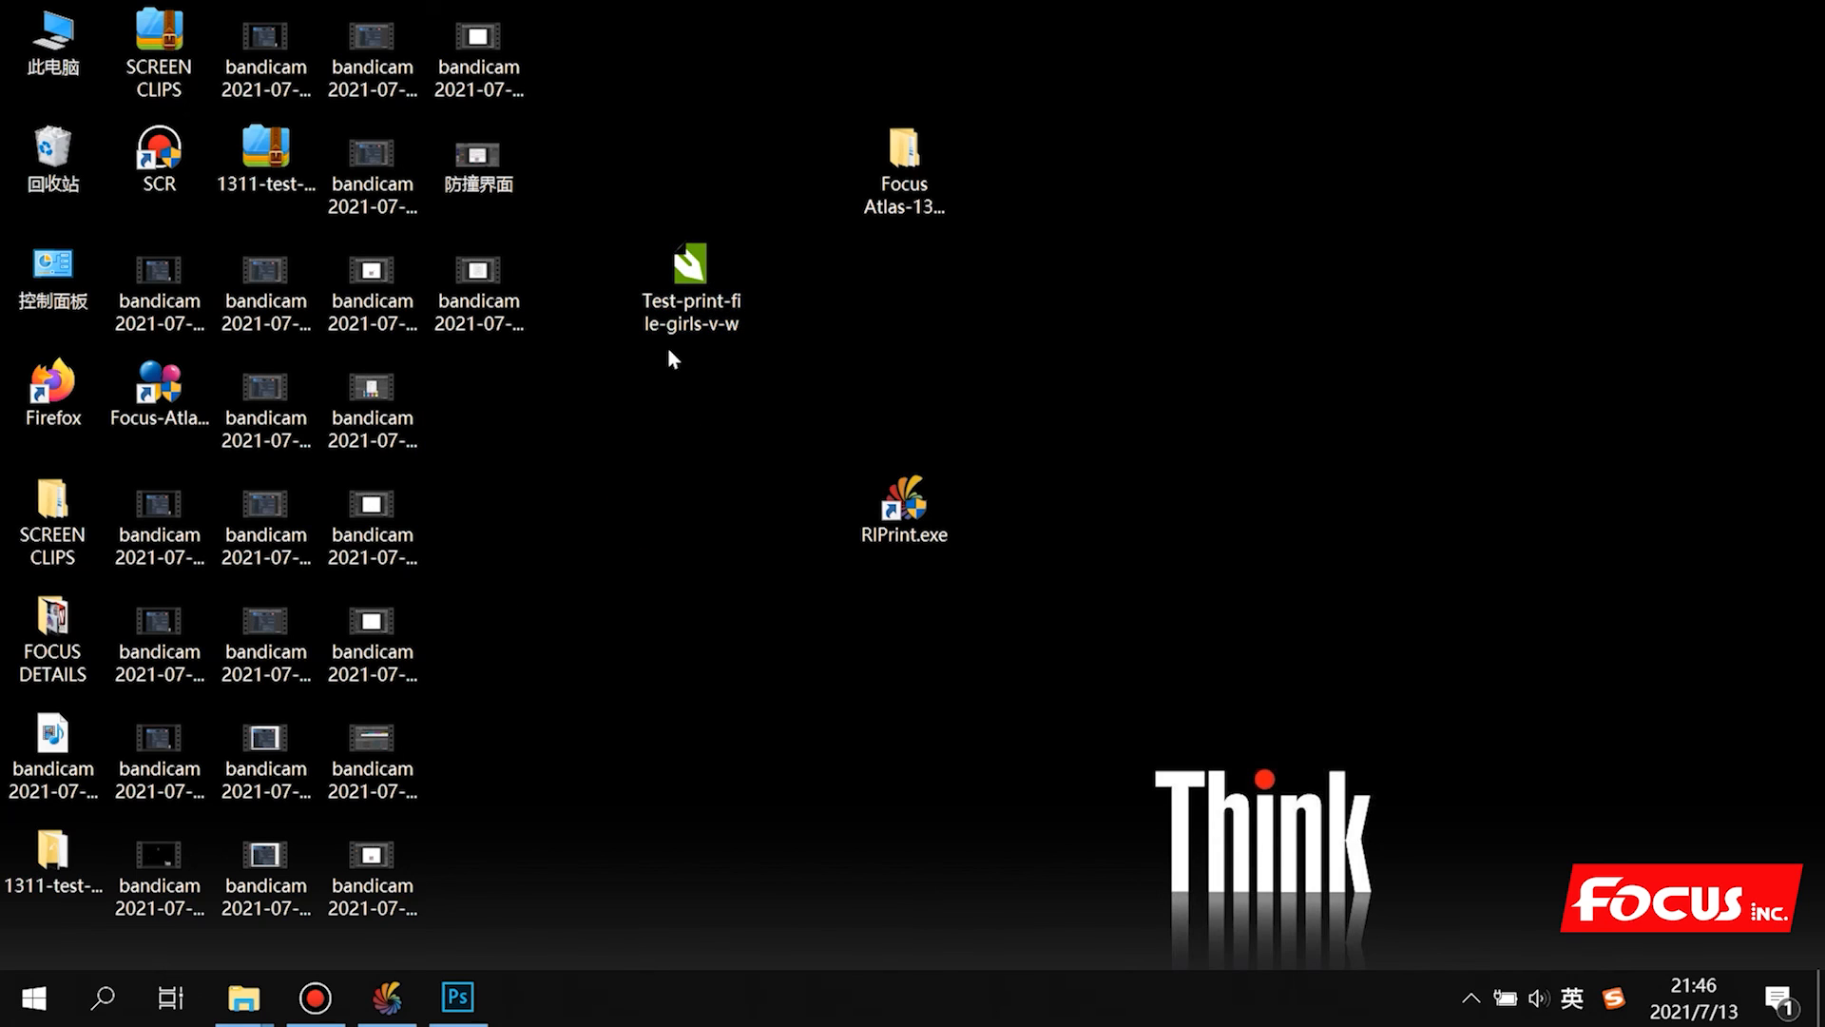
mouse_move(389, 1009)
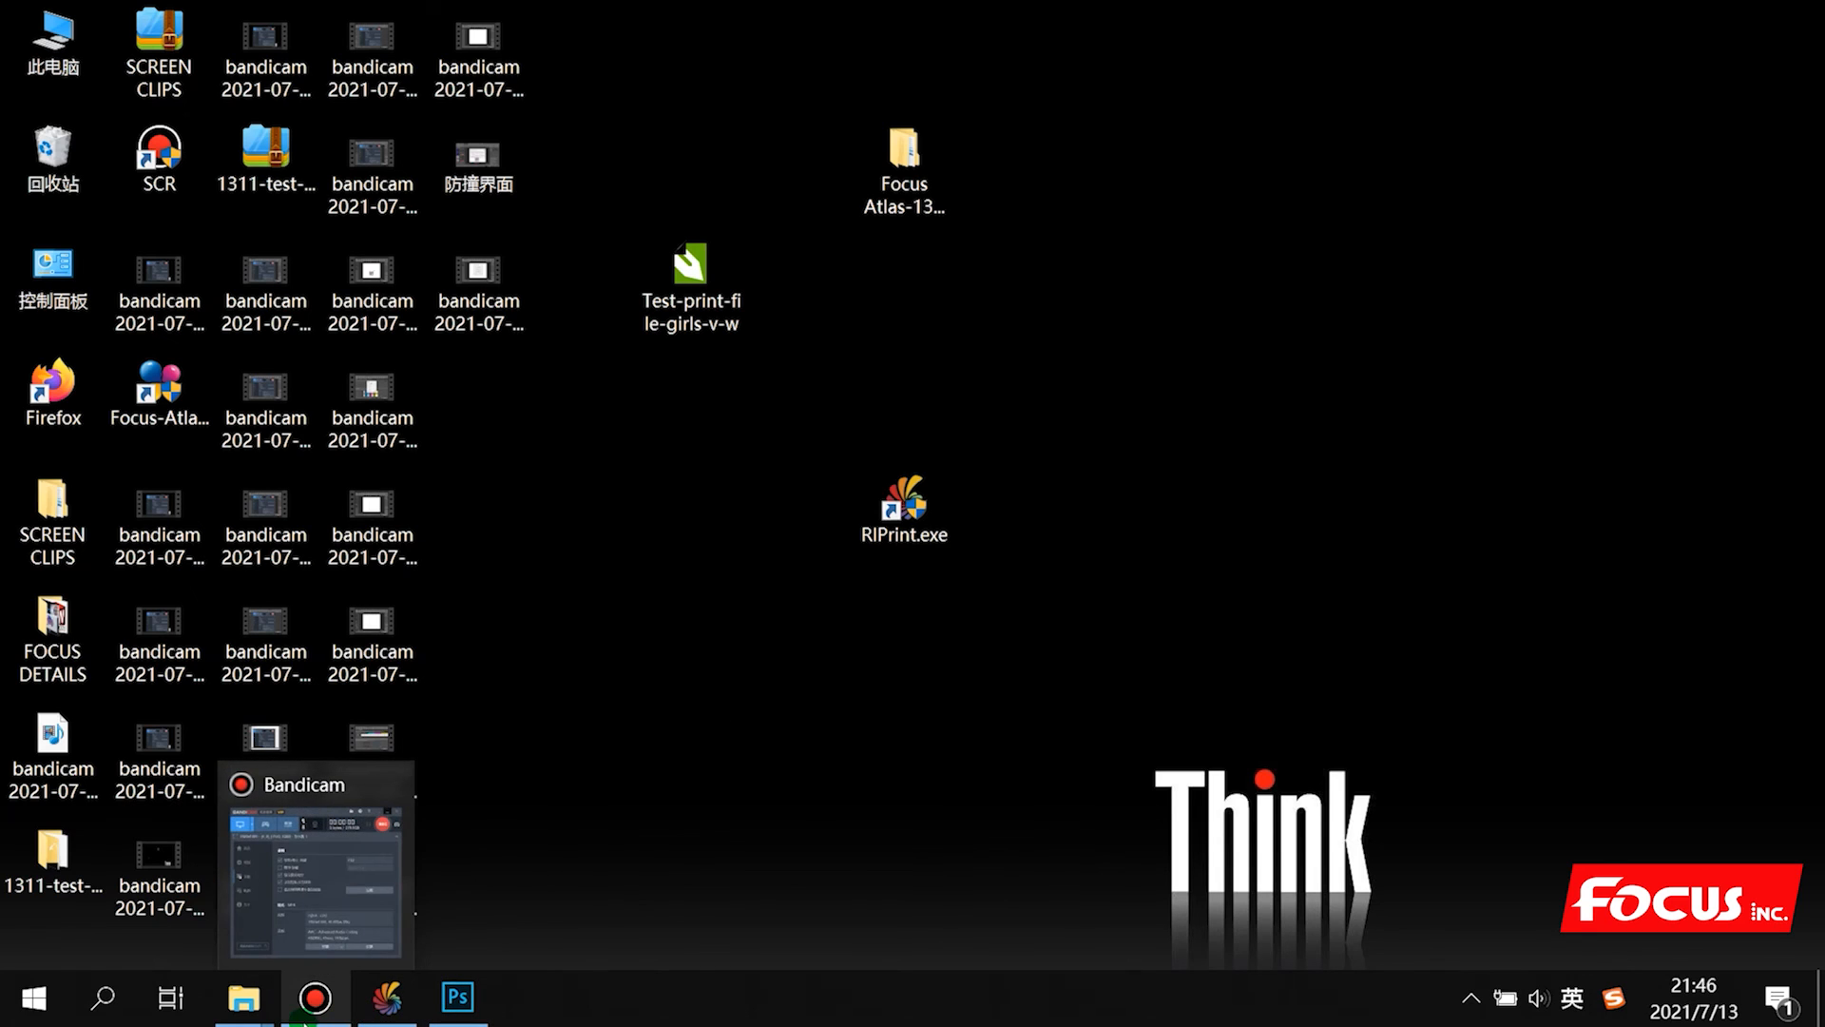
left_click(307, 1015)
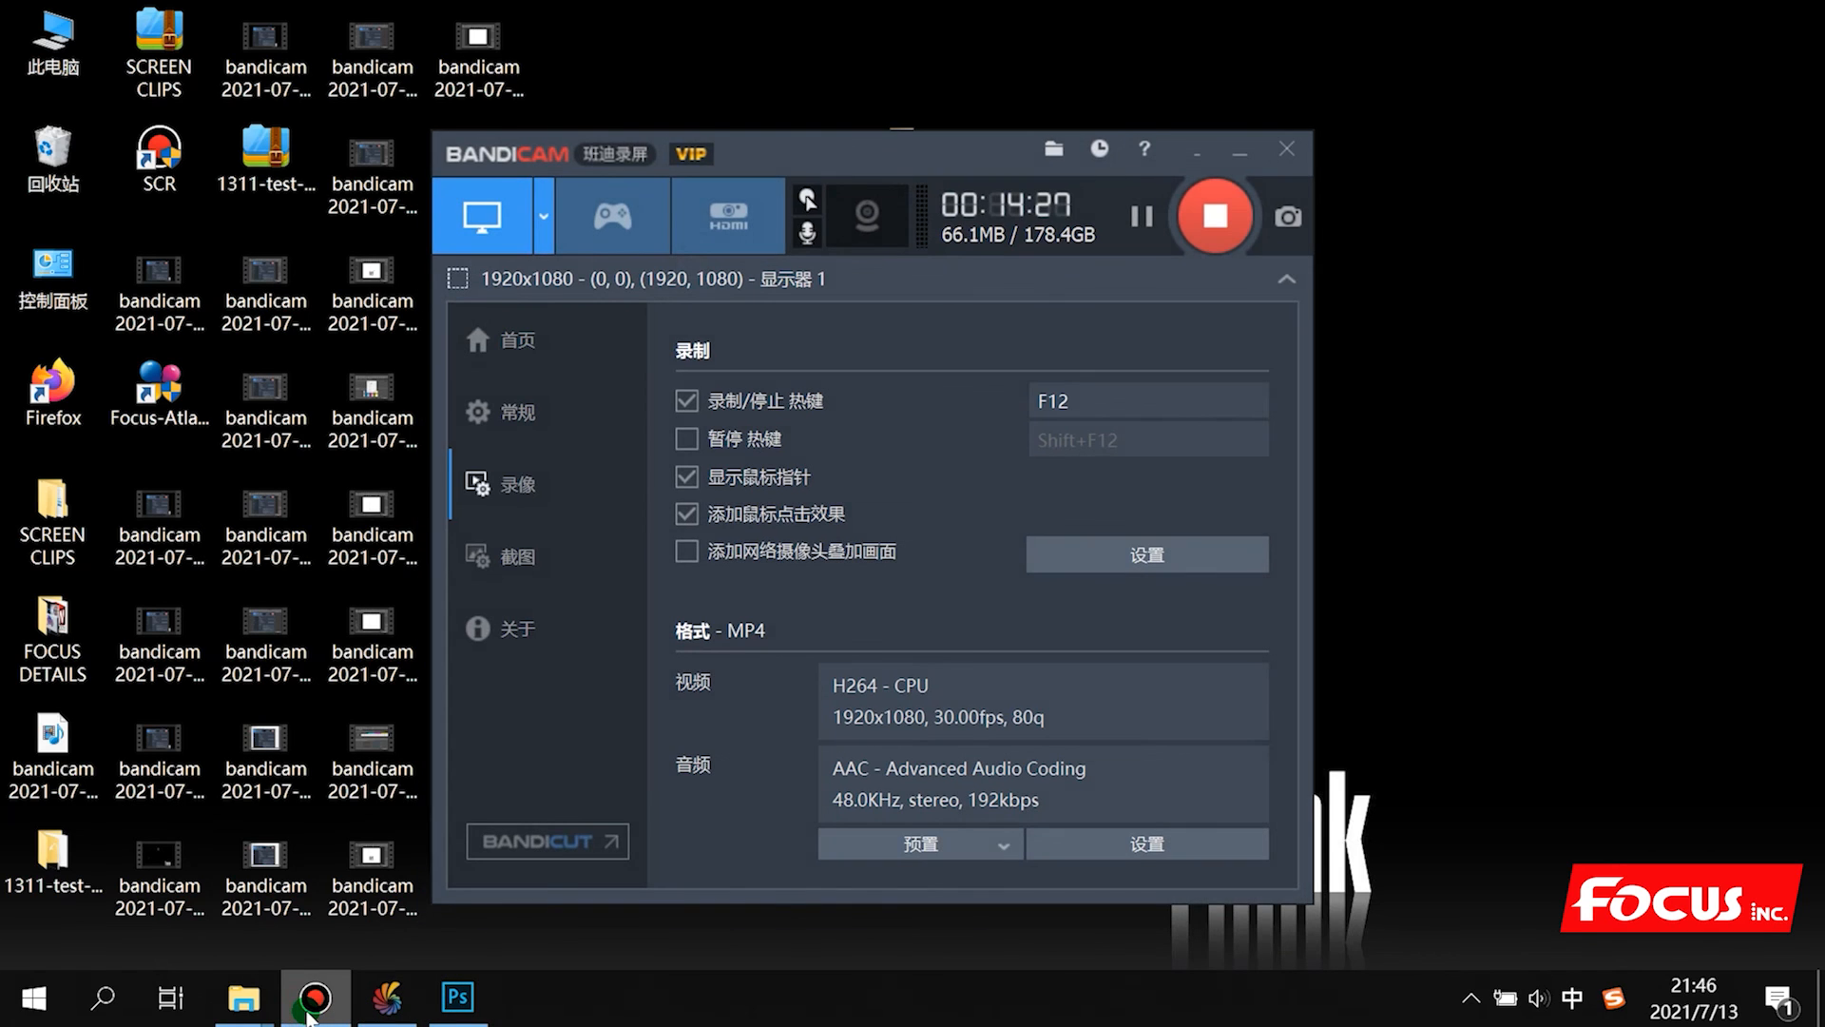
left_click(306, 1015)
Step: Switch back to FocusRIP, set the data source type of the first two spot colors to None, and apply the spot color settings
left_click(386, 998)
left_click(415, 948)
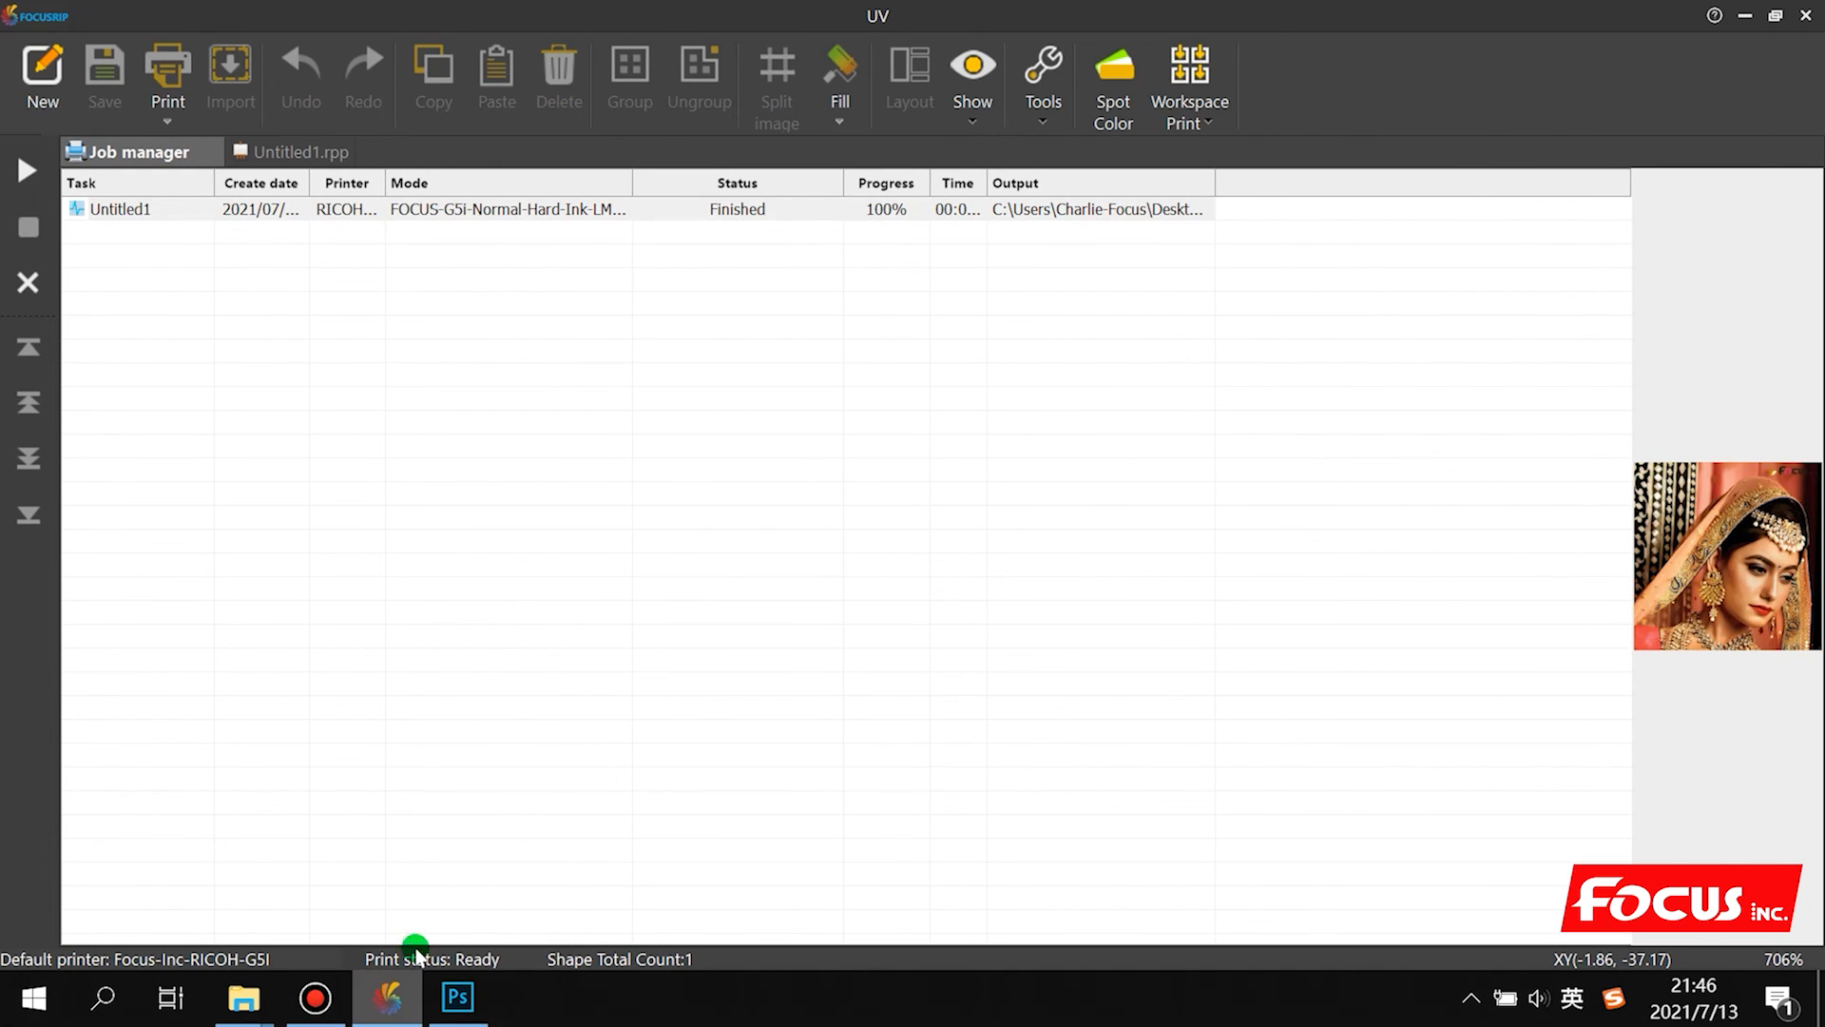
left_click(1110, 116)
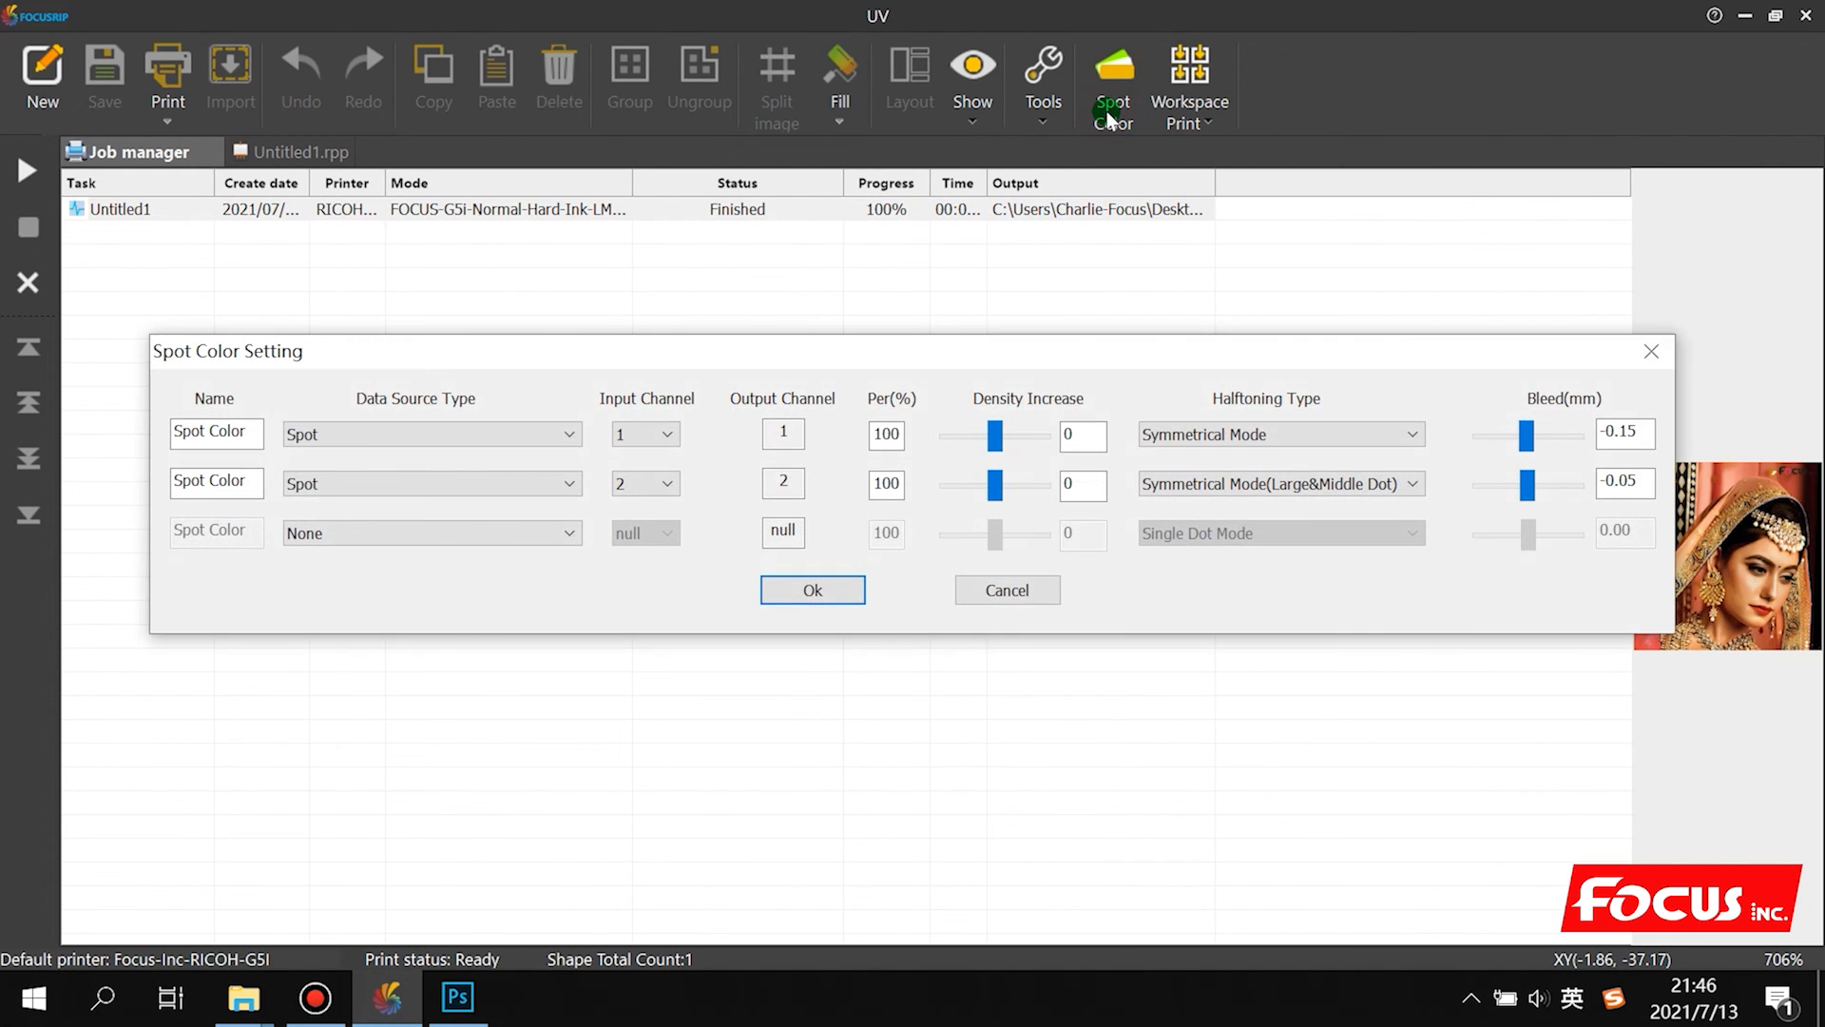
left_click(430, 434)
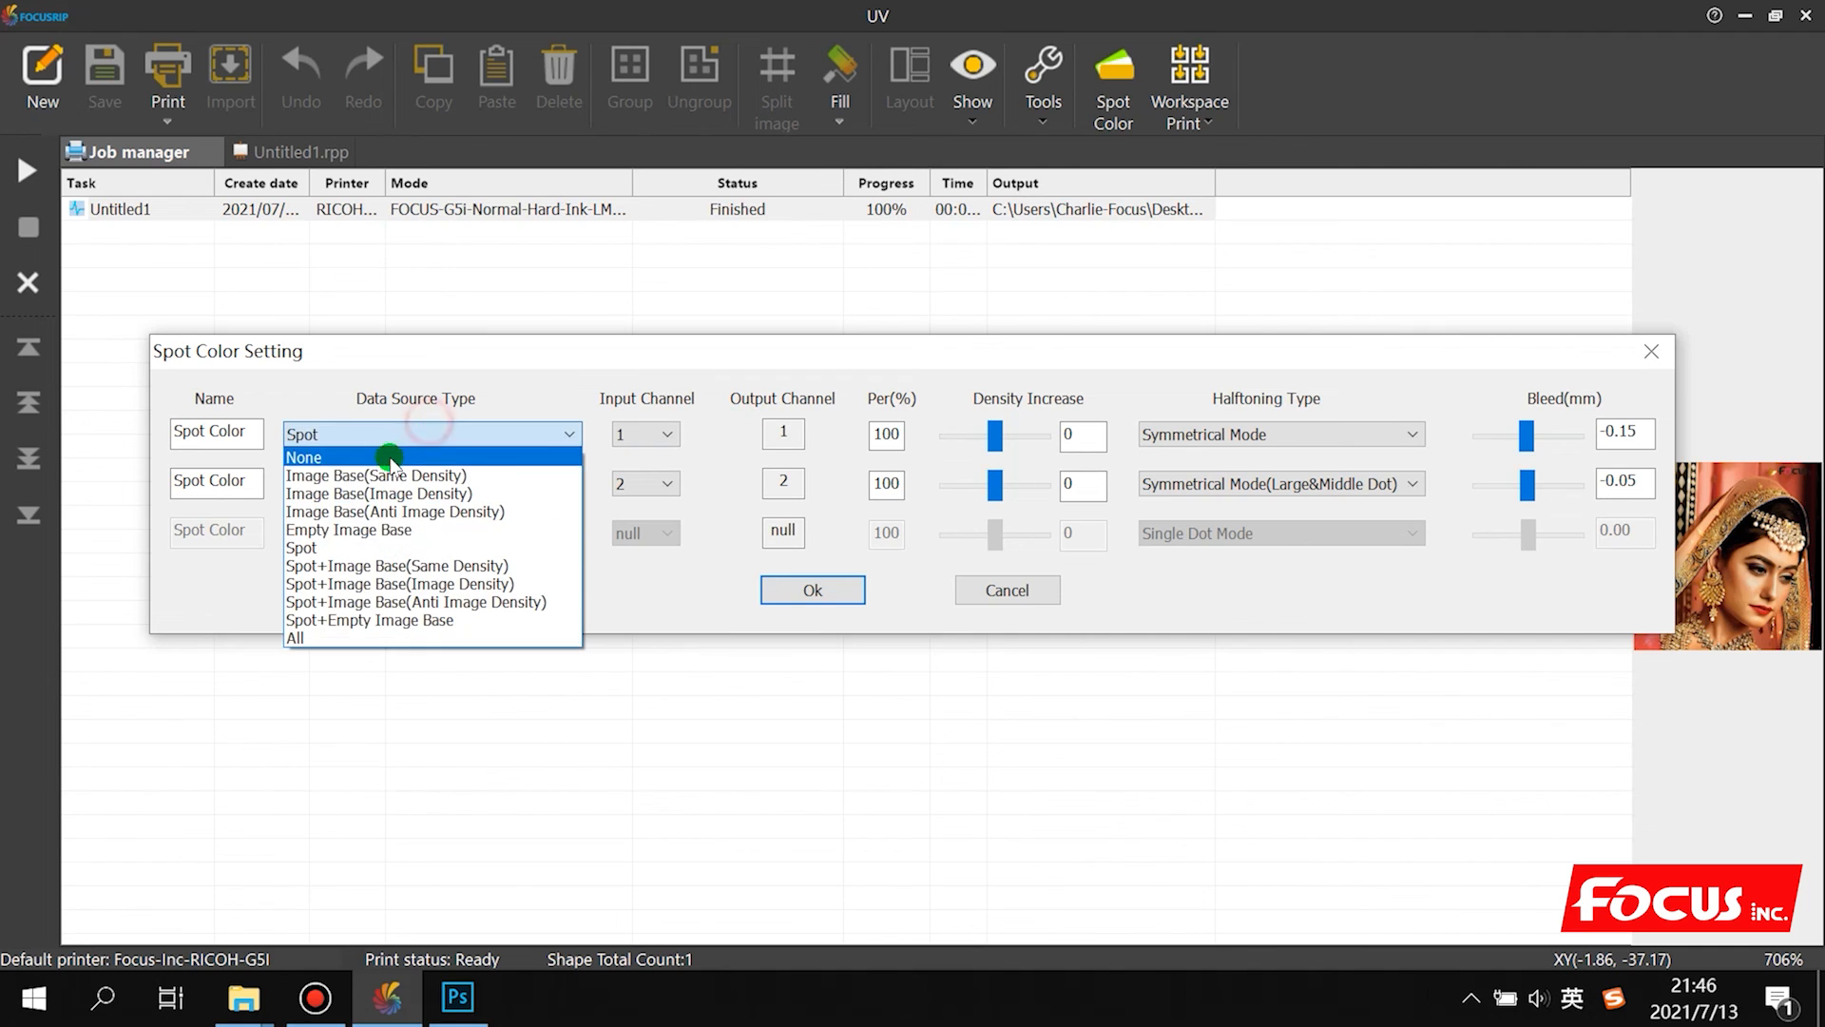
left_click(391, 457)
left_click(360, 482)
left_click(346, 508)
left_click(418, 576)
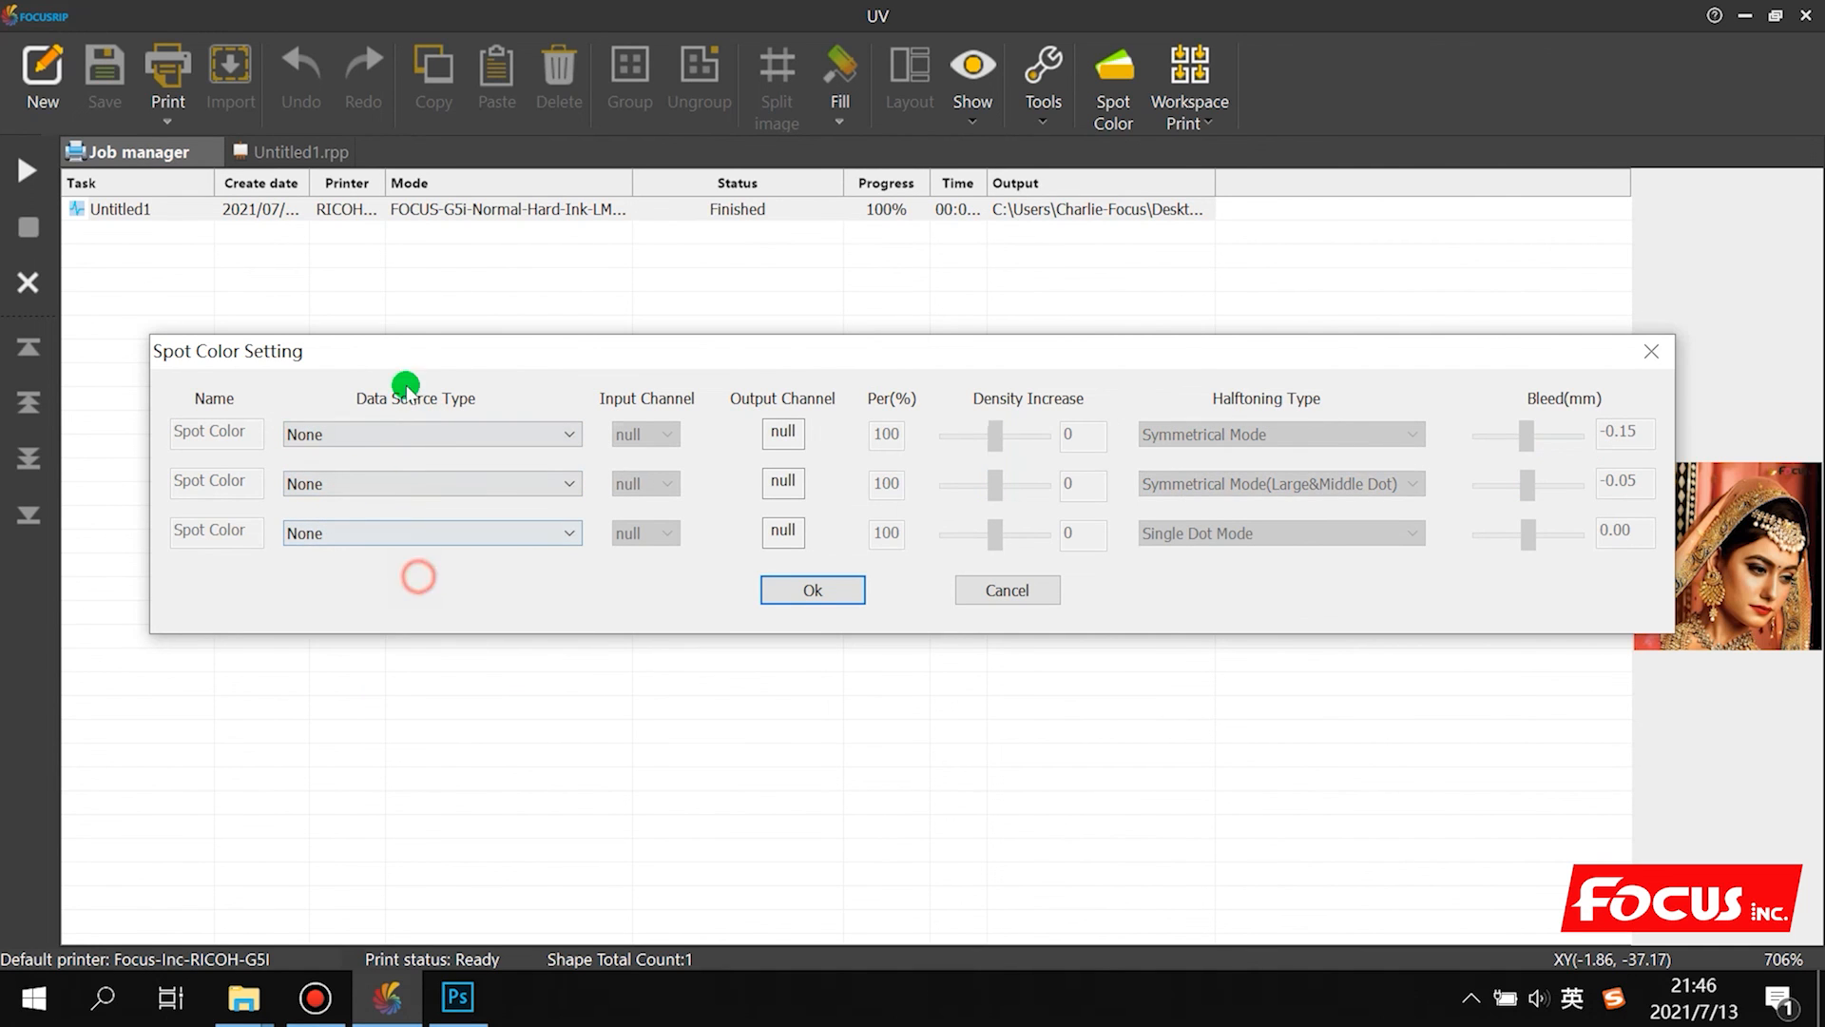
left_click(835, 597)
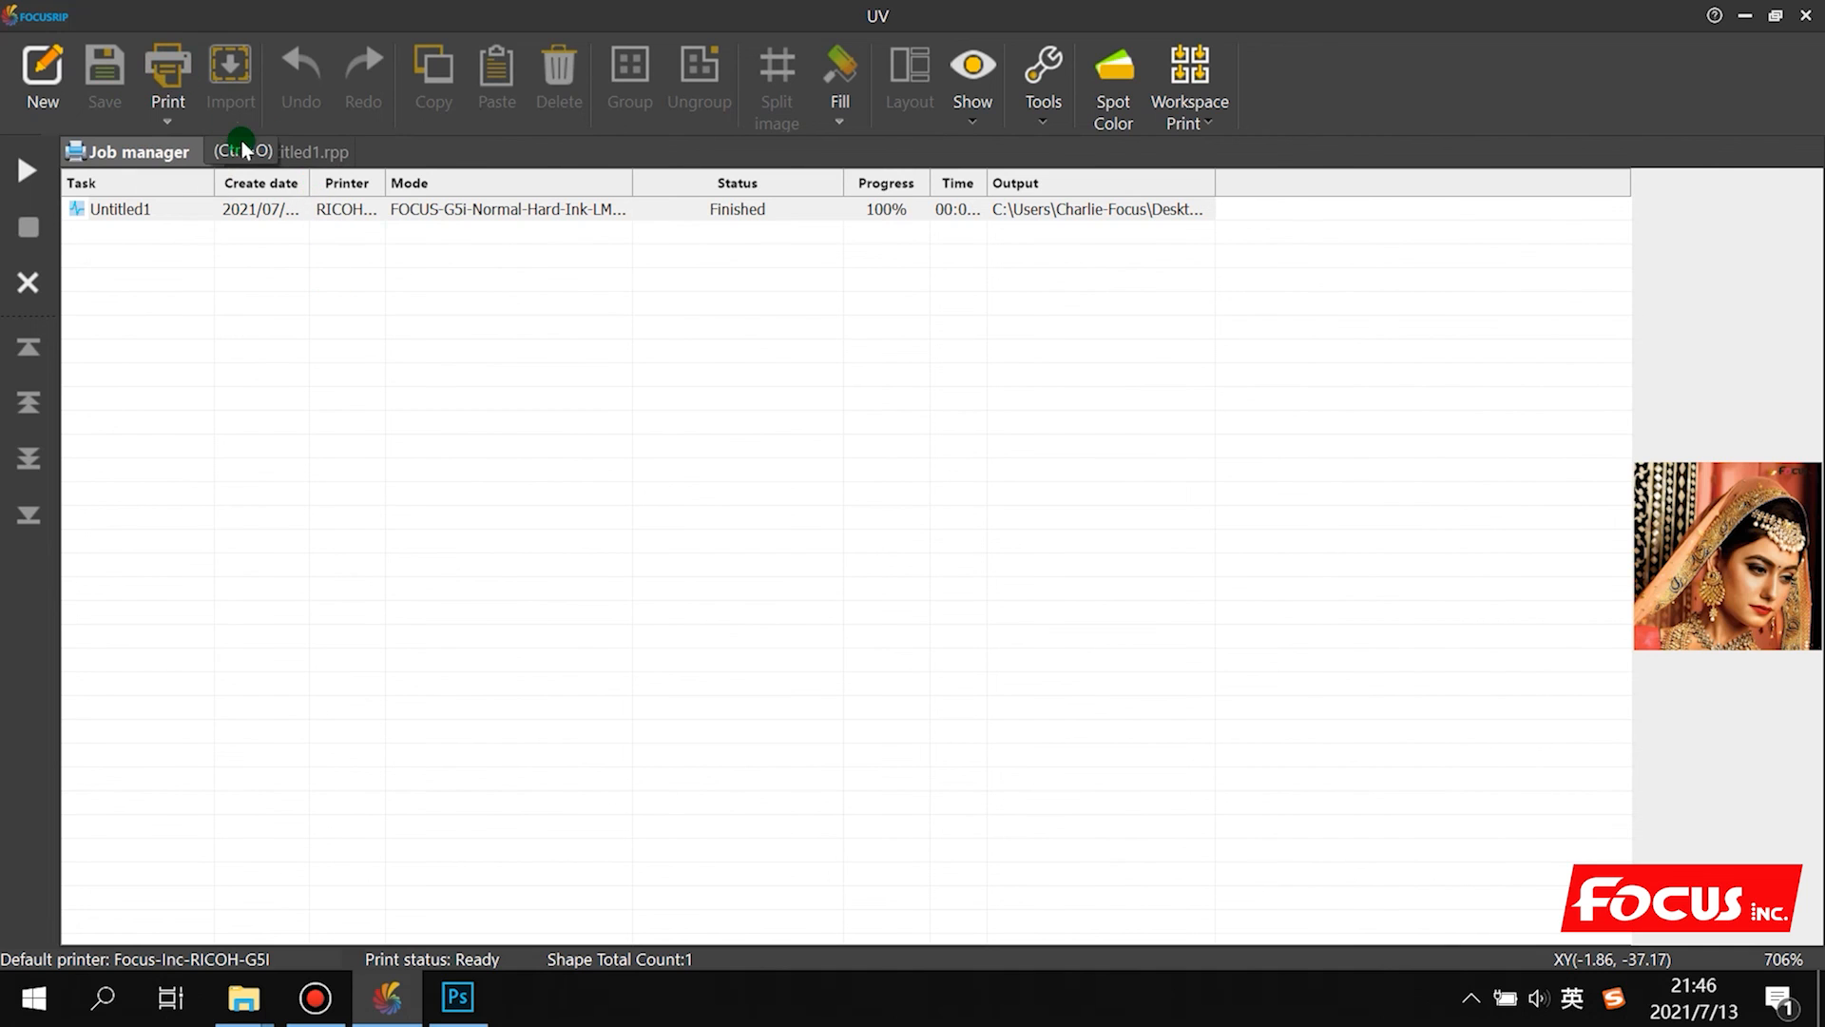
Step: Return to the Untitled1.rpp layout and open its print settings
left_click(242, 149)
left_click(168, 76)
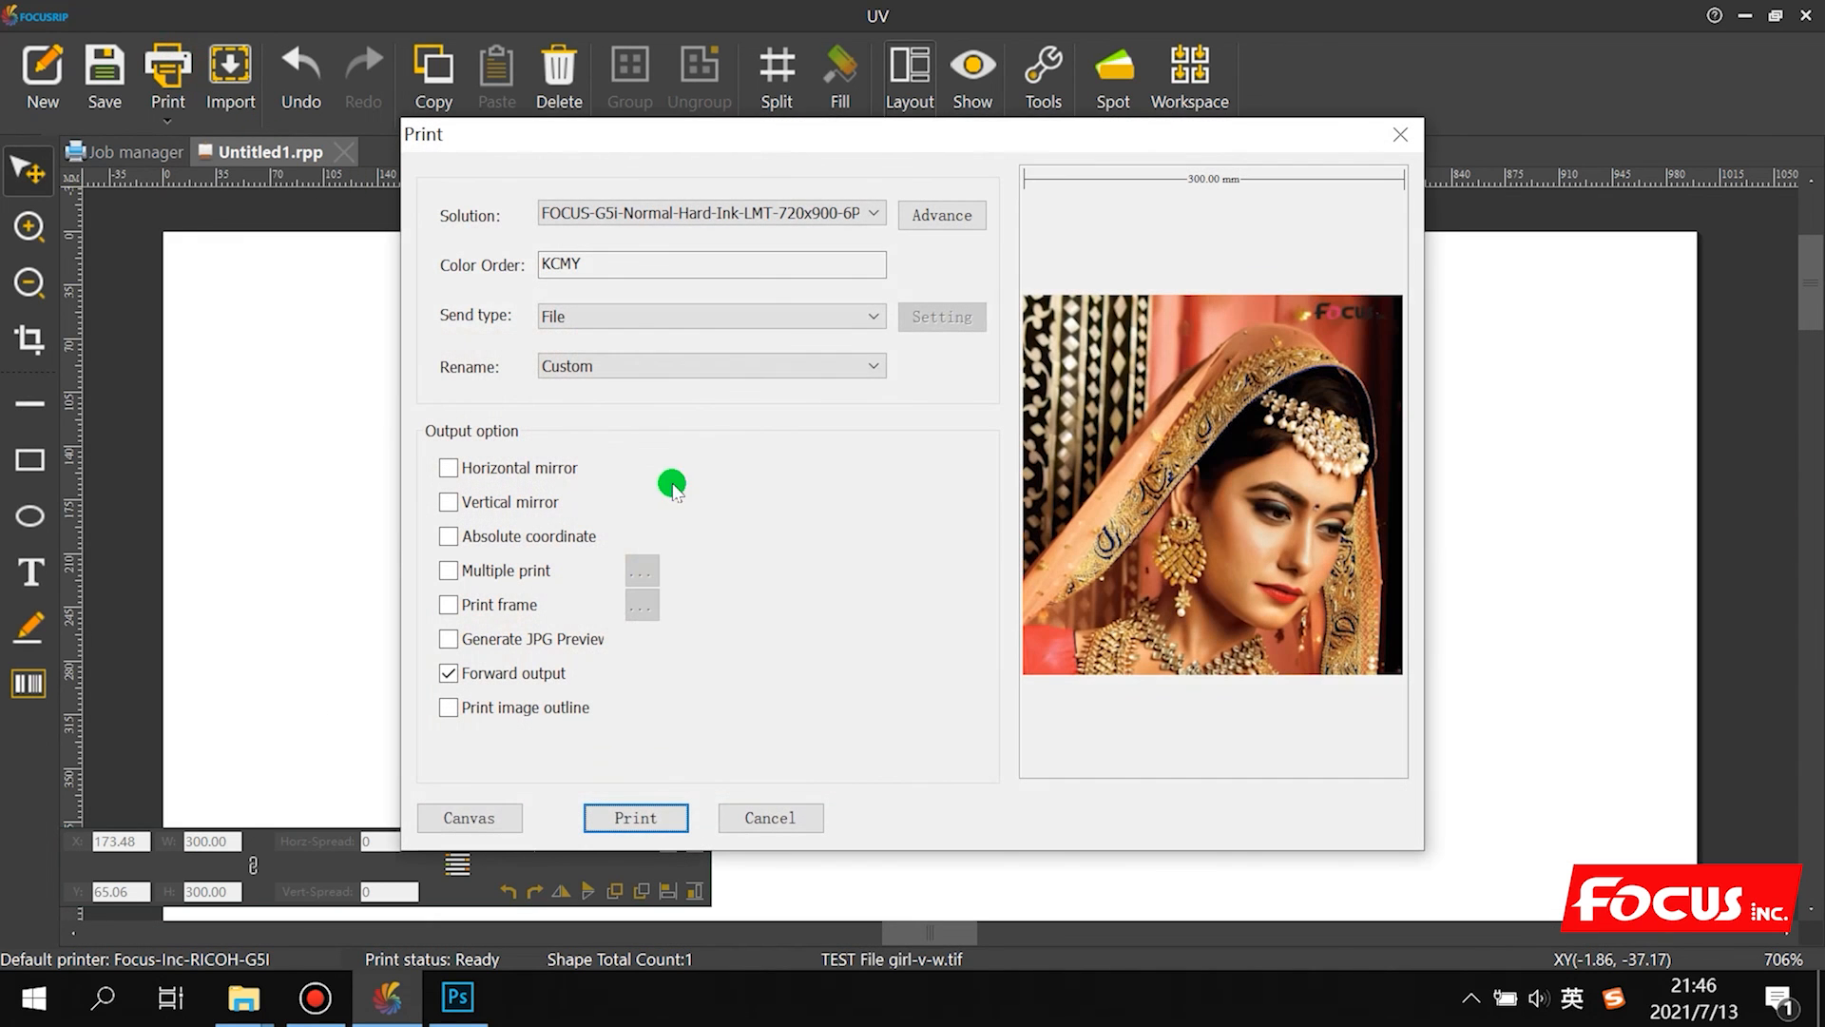